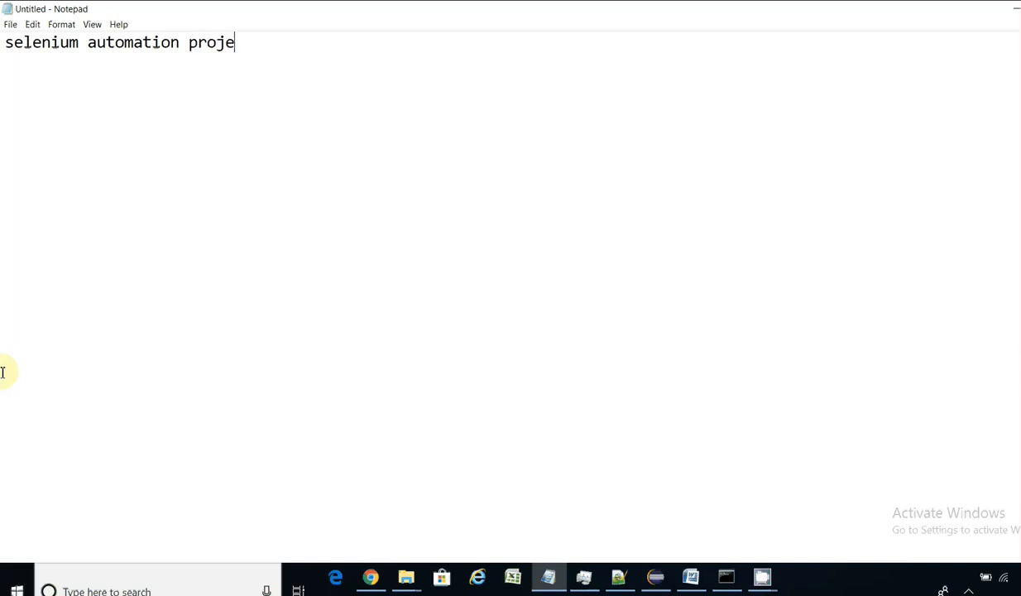
# Step: Type 'roject - jenkins' to finish the heading 'selenium automation project - jenkins'
pyautogui.write('jenkins')
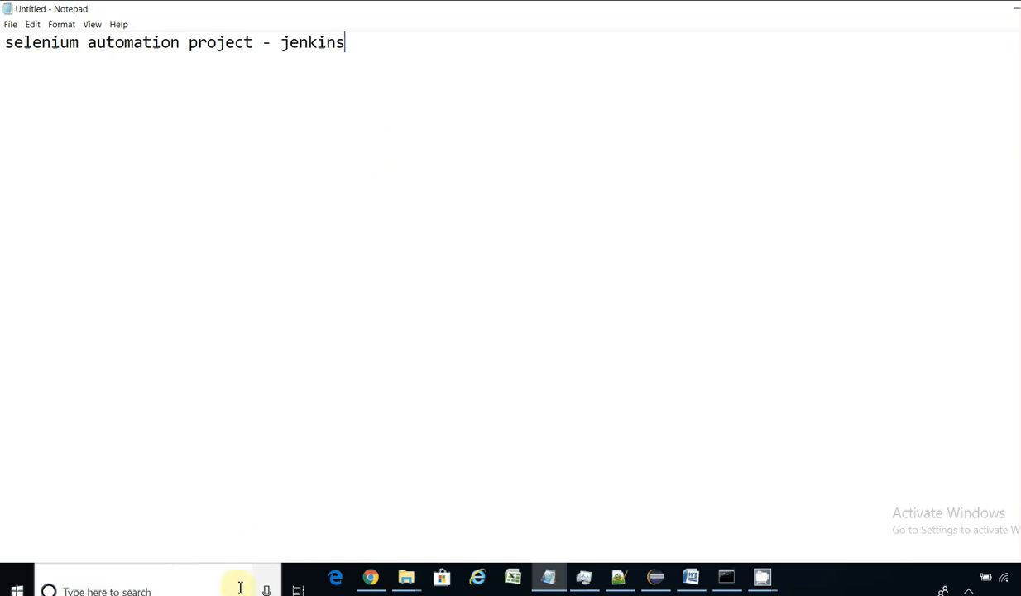
pyautogui.click(654, 581)
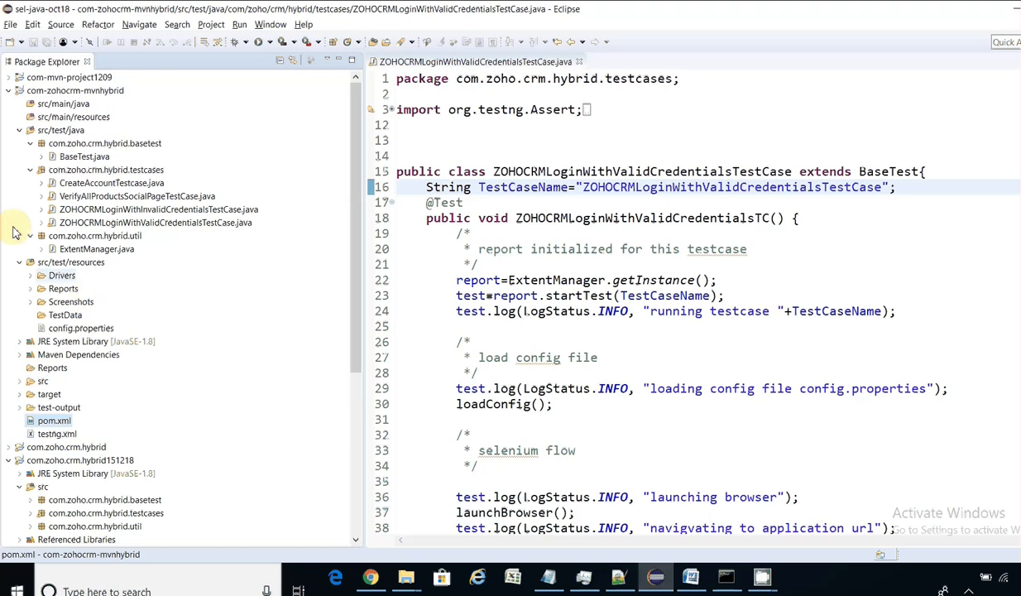
pyautogui.click(9, 90)
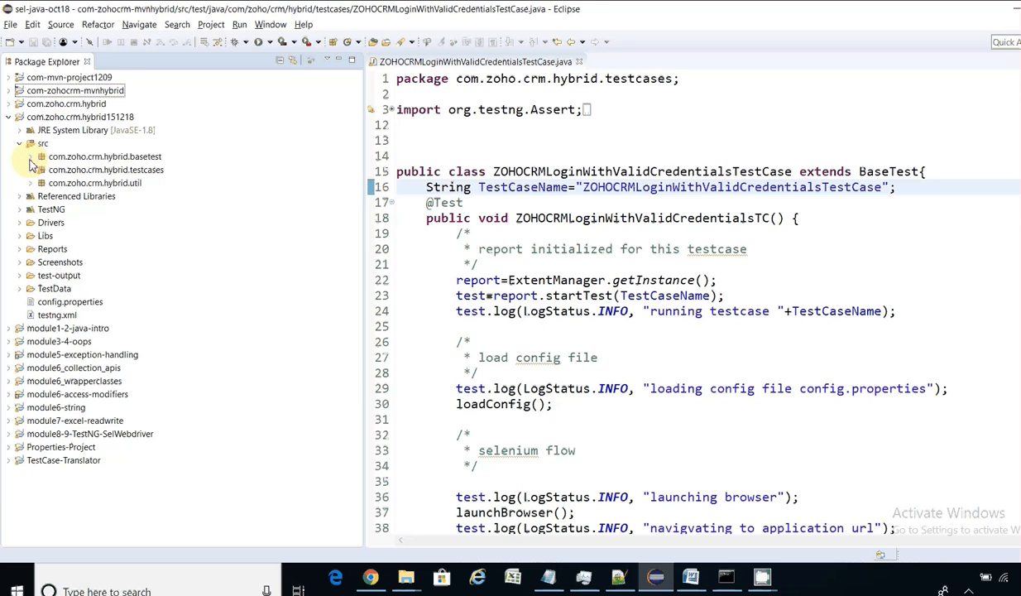
pyautogui.click(29, 156)
pyautogui.click(29, 183)
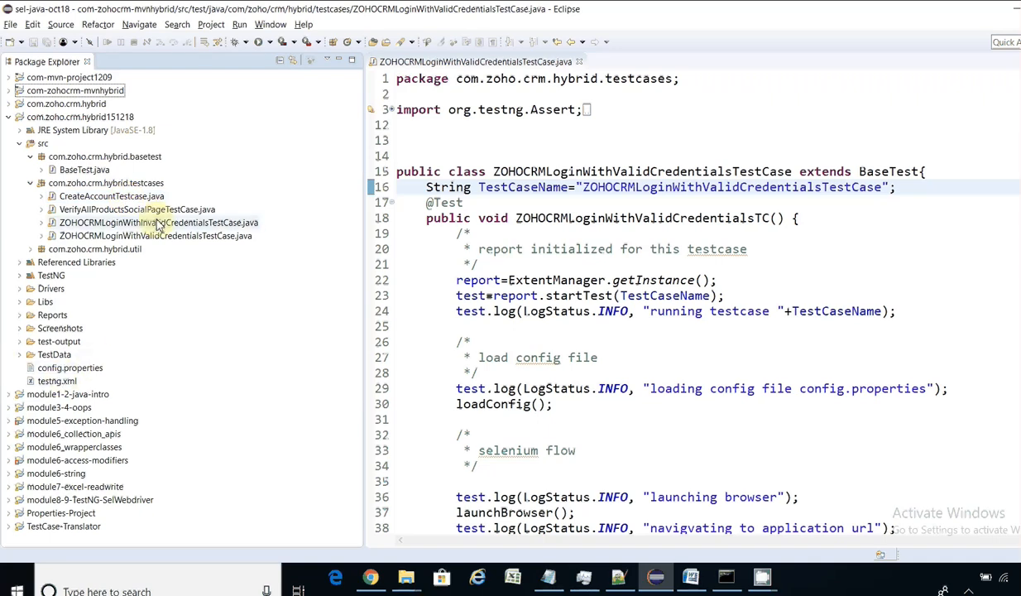
pyautogui.rightClick(65, 383)
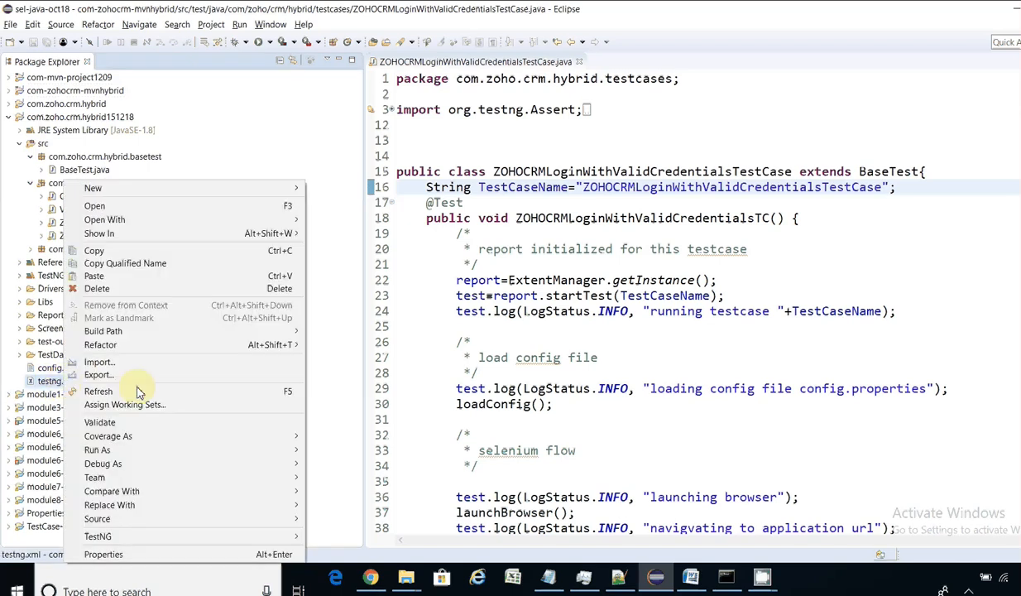
pyautogui.moveTo(271, 442)
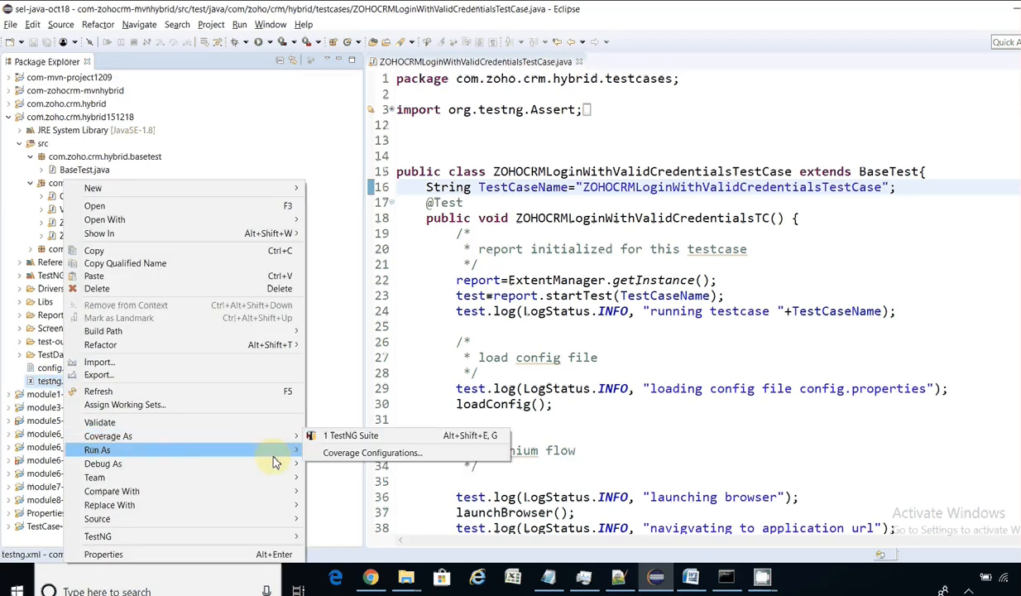
pyautogui.click(569, 232)
pyautogui.click(548, 577)
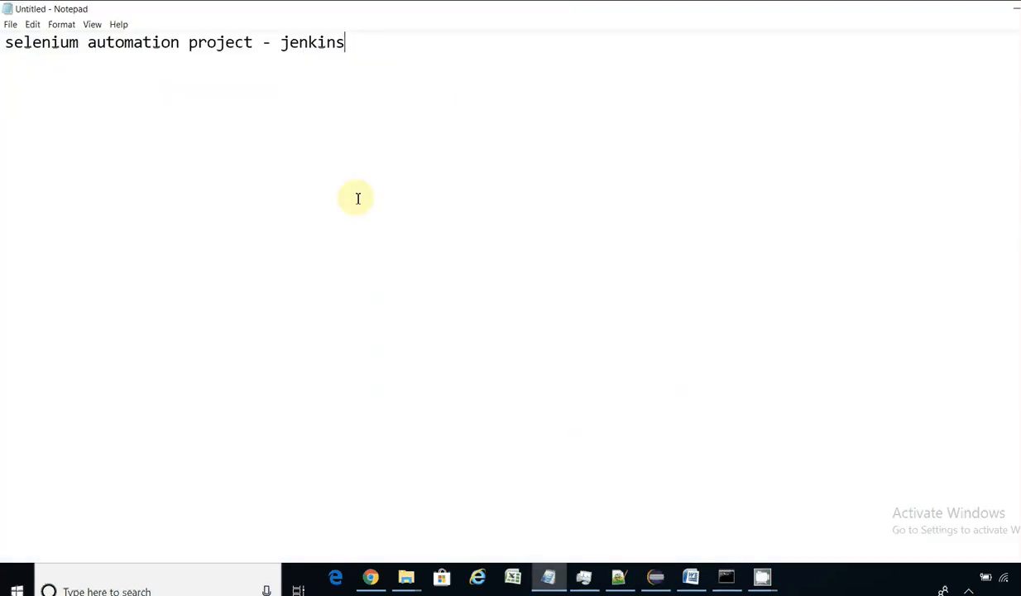
# Step: Add the line '6pm in evening' below the heading and start a new line after it
pyautogui.press('Return')
pyautogui.press('Return')
pyautogui.write('6pm in evening')
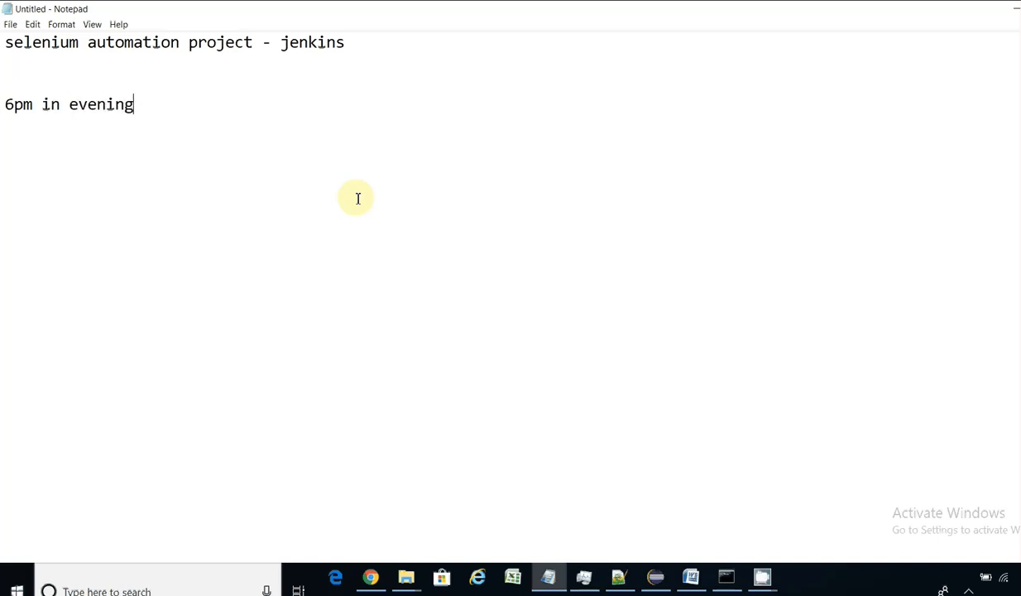
pyautogui.press('Return')
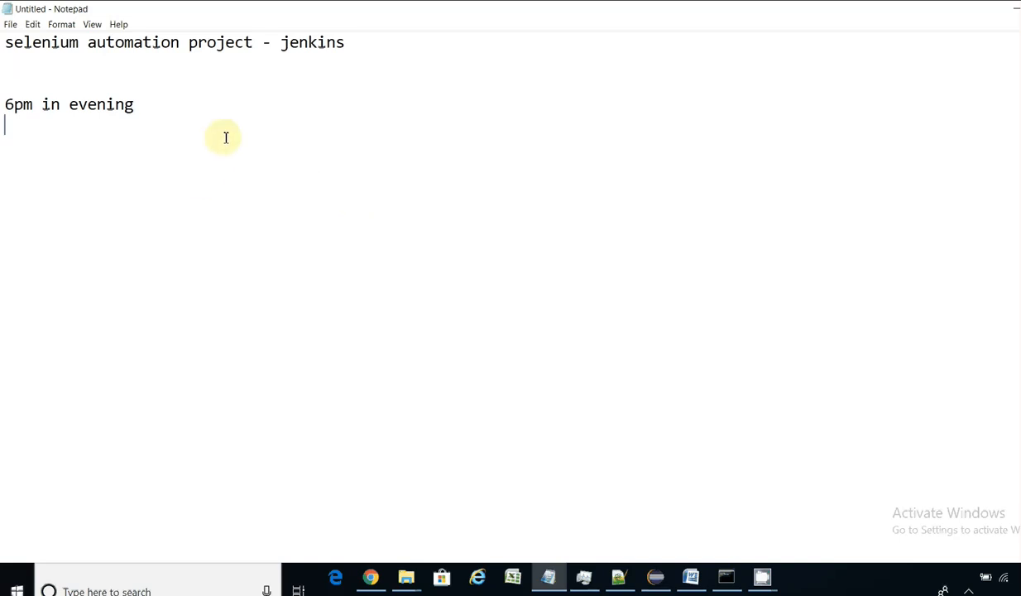
# Step: Add the note 'Jenkins- CI Server' below the time note
pyautogui.click(179, 107)
pyautogui.press('Return')
pyautogui.press('Return')
pyautogui.write('Jenkins')
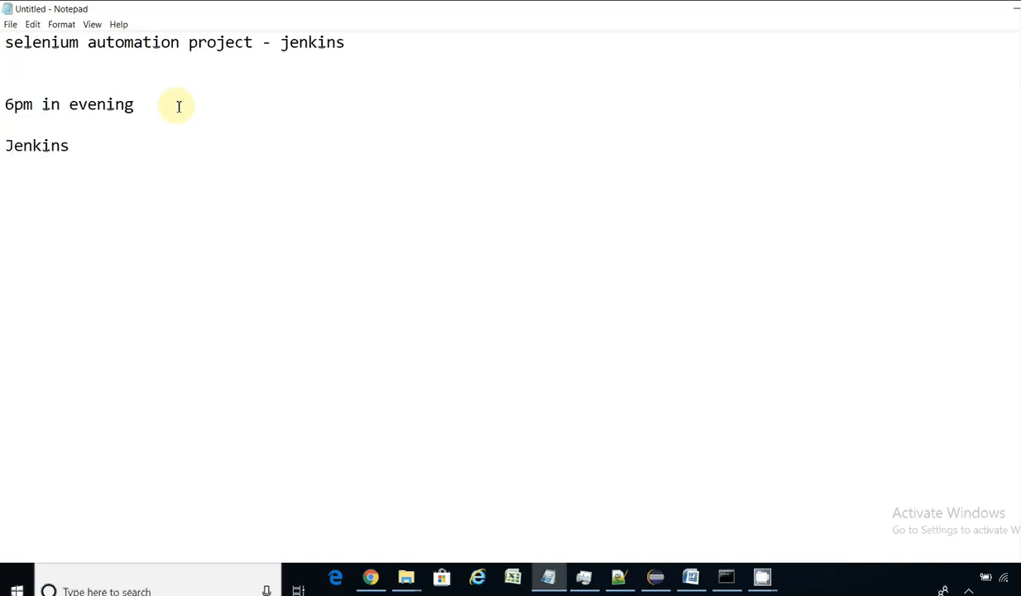
pyautogui.press('BackSpace')
pyautogui.write('- CI Server')
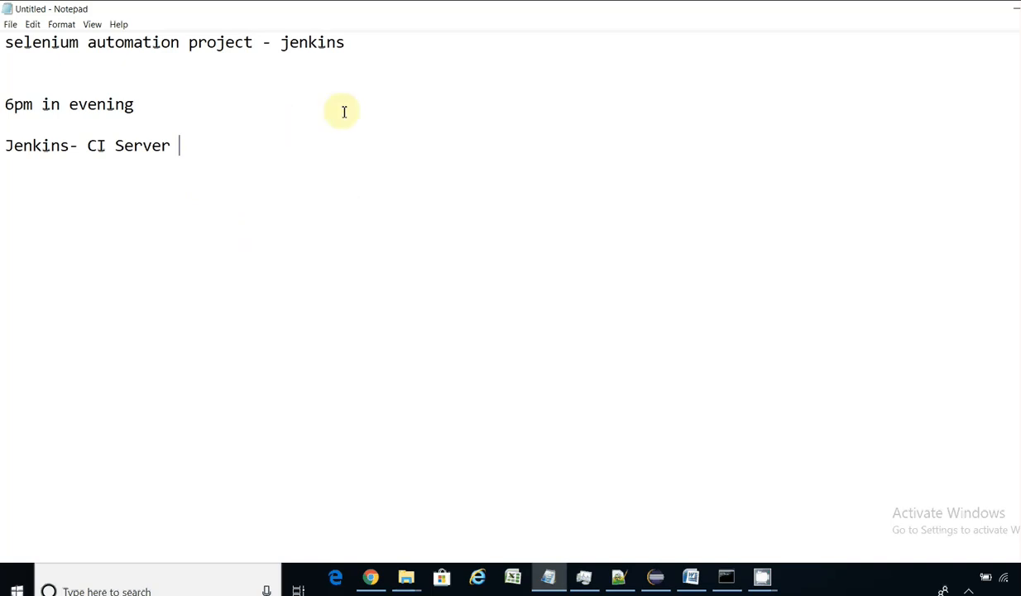
# Step: Add numbered item '1. configure automation project jenkins' and begin item '2.'
pyautogui.press('Return')
pyautogui.press('Return')
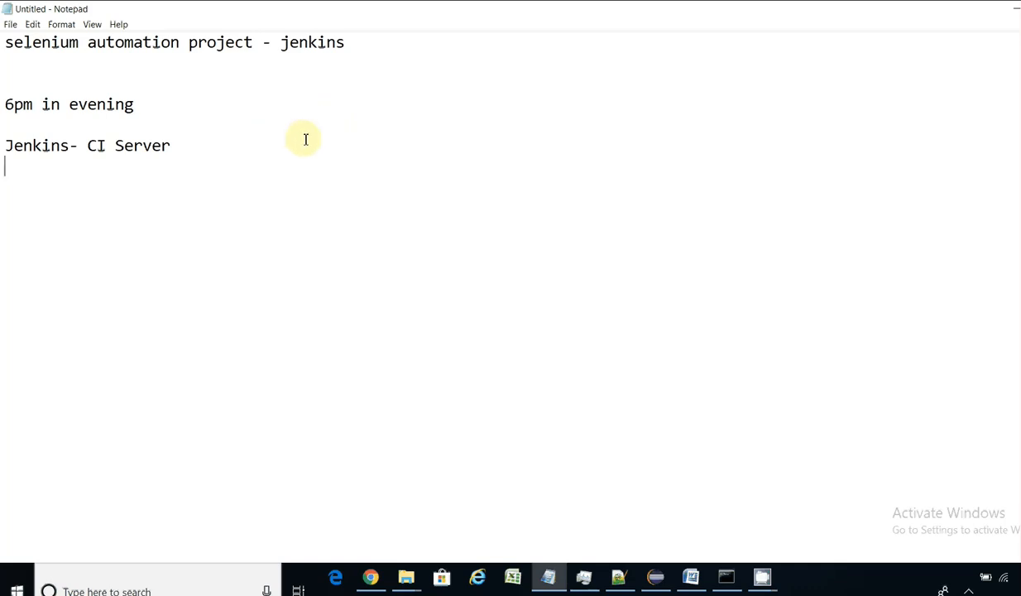
pyautogui.write('configure automation projeft on')
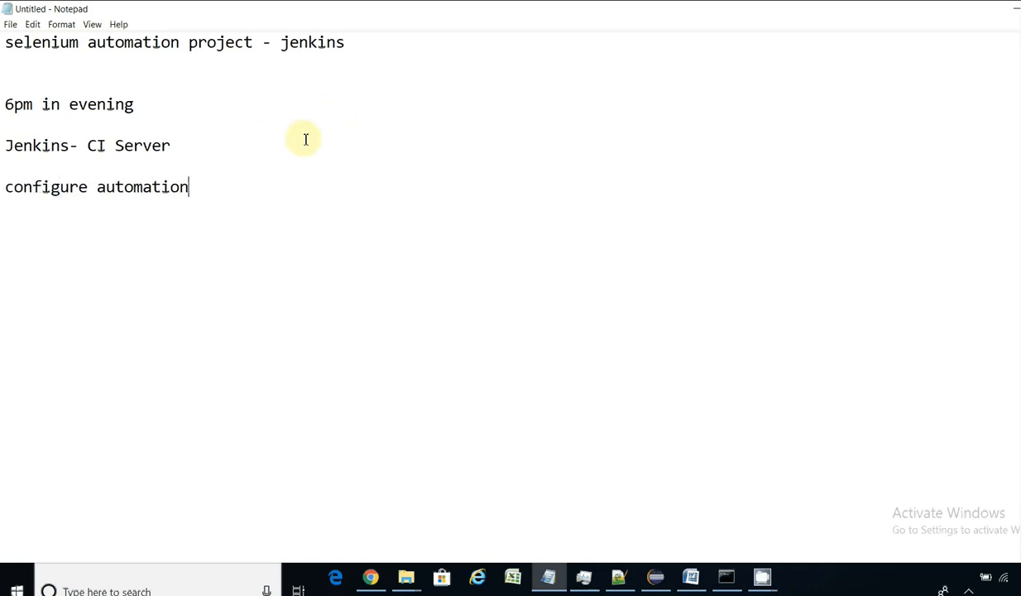
pyautogui.press('BackSpace')
pyautogui.press('BackSpace')
pyautogui.press('BackSpace')
pyautogui.press('BackSpace')
pyautogui.press('BackSpace')
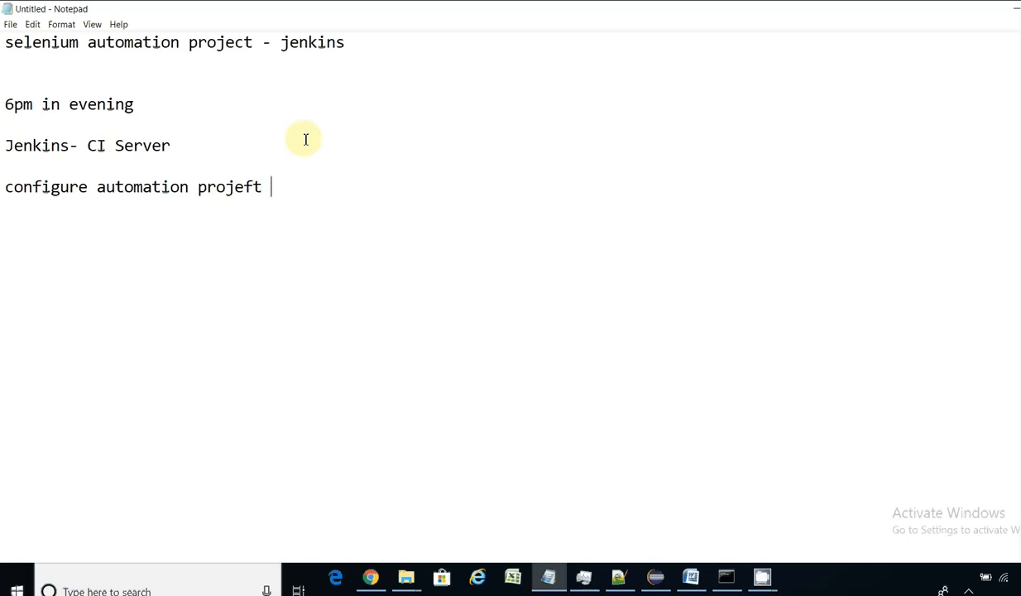
pyautogui.write('ct jenkins')
pyautogui.press('Home')
pyautogui.write('1.')
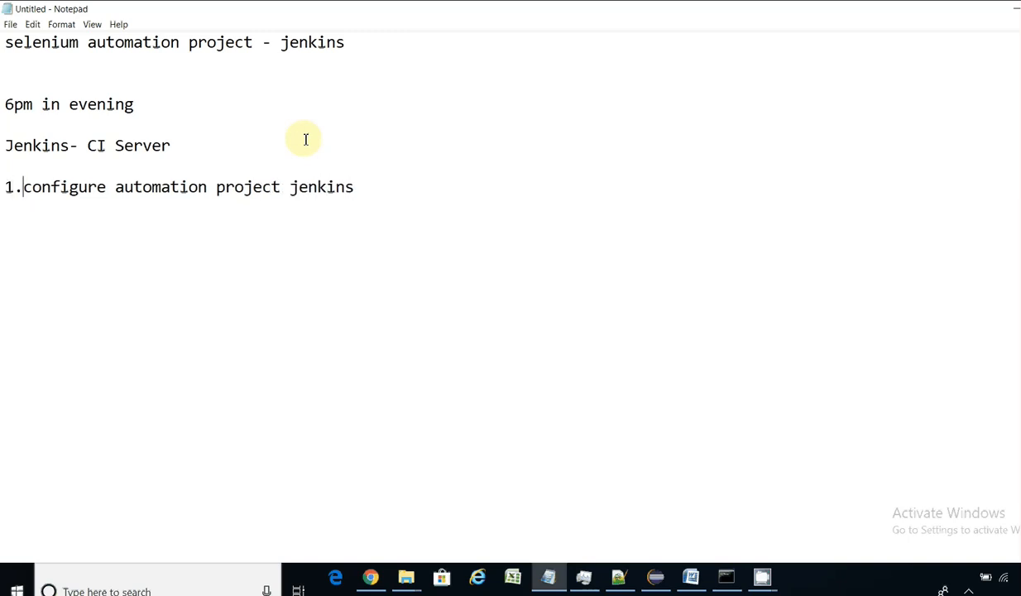
pyautogui.press('End')
pyautogui.press('Return')
pyautogui.press('Return')
pyautogui.write('2.')
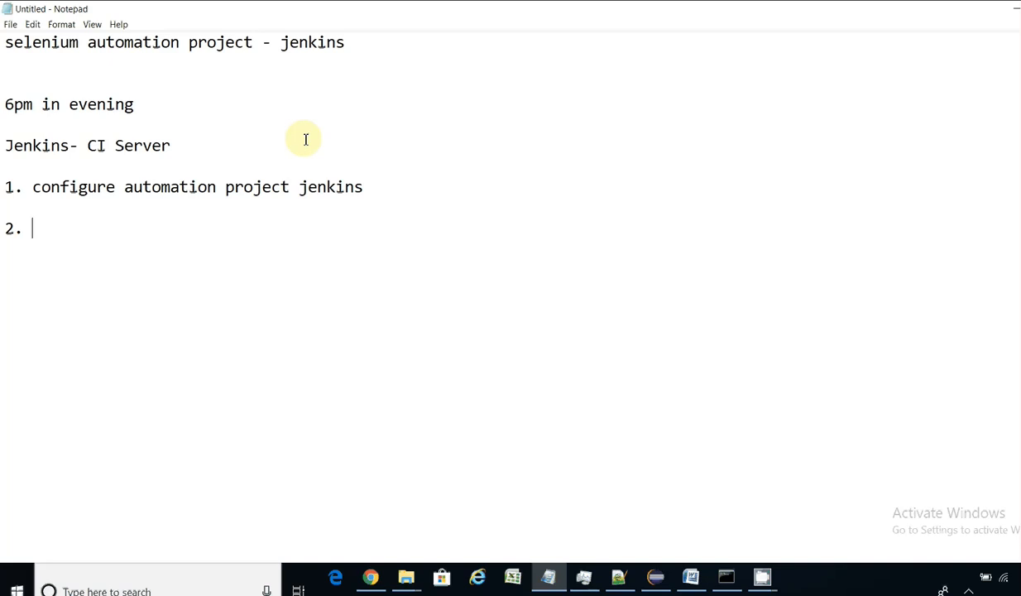
# Step: Complete item 2 as 'build triggers' and append '(Scheduler)' to the CI Server line
pyautogui.write('build triggers')
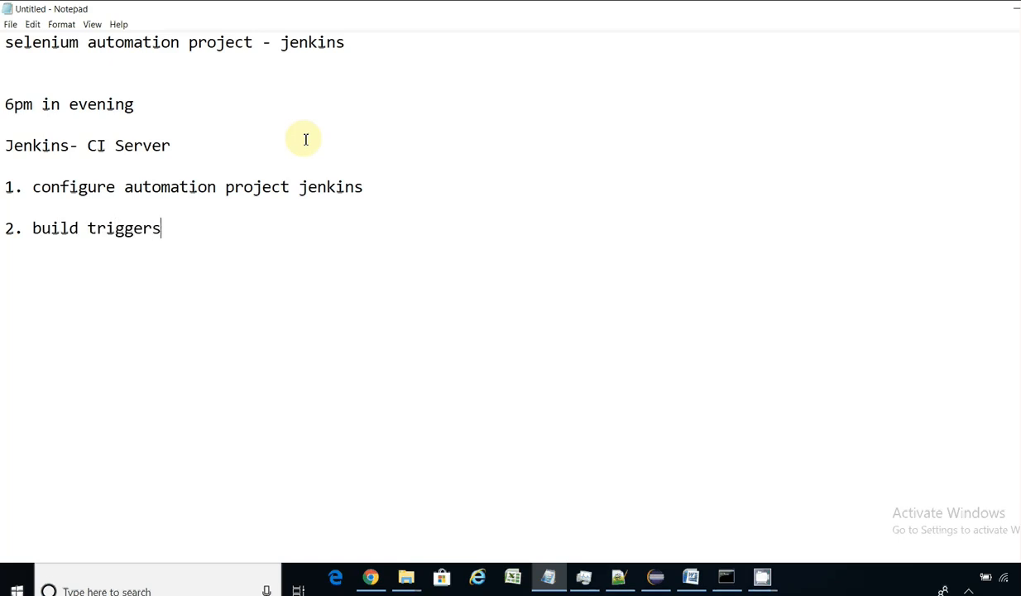
pyautogui.click(203, 148)
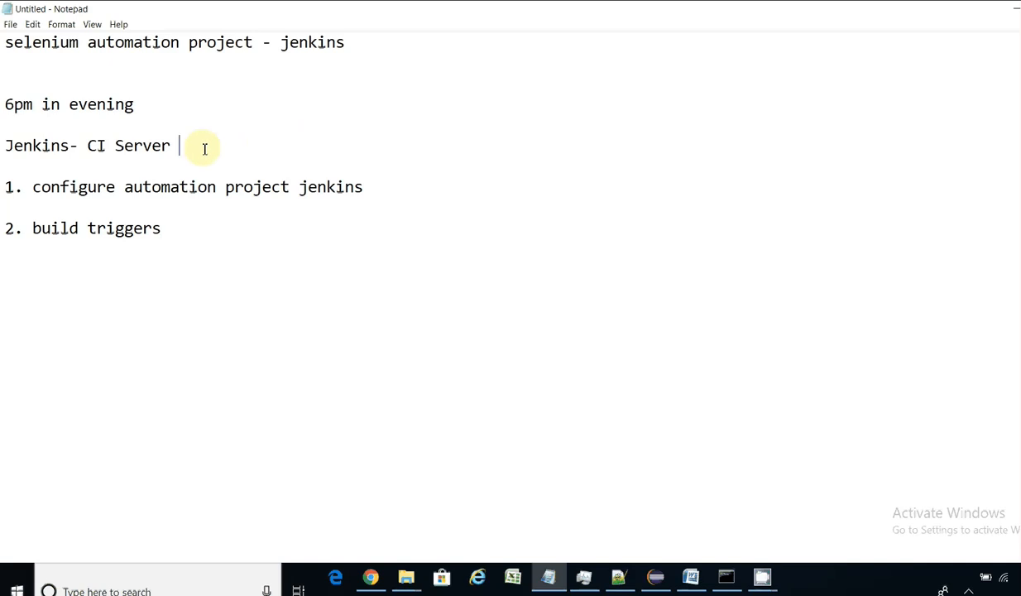
pyautogui.write('(')
pyautogui.write('Scheduler)')
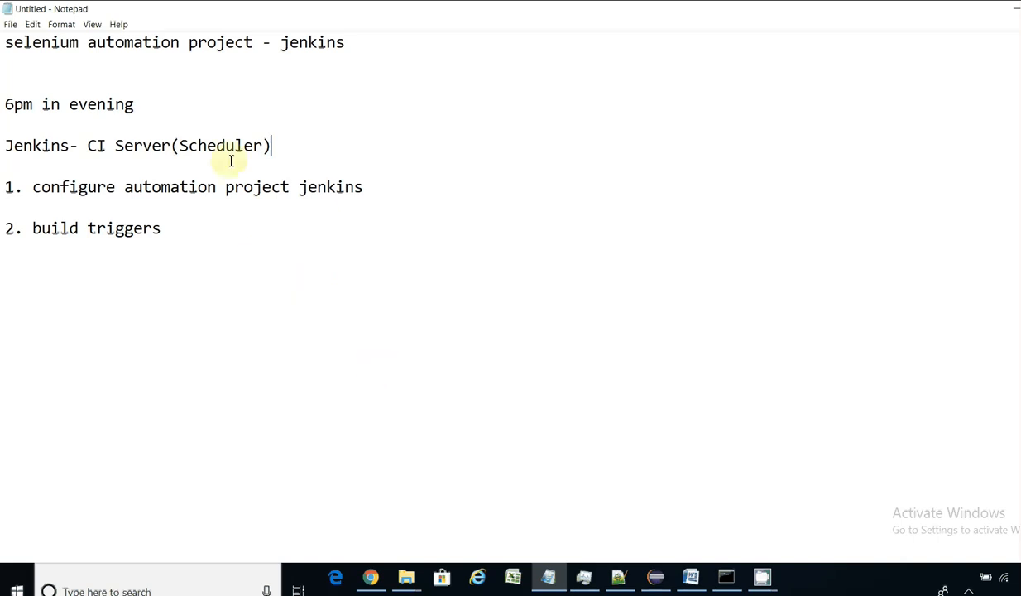
# Step: Add the lines 'How?' and 'install jenkins war file' below the numbered list
pyautogui.click(200, 235)
pyautogui.press('Return')
pyautogui.press('Return')
pyautogui.write('How?')
pyautogui.press('Return')
pyautogui.press('Return')
pyautogui.write('install ')
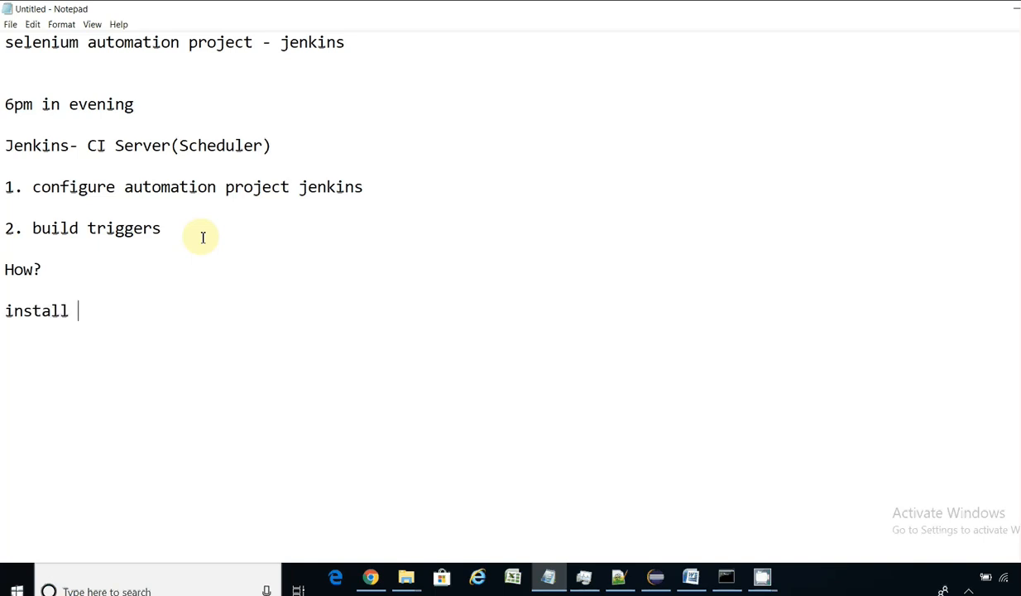
pyautogui.write('jenkinws')
pyautogui.press('BackSpace')
pyautogui.press('BackSpace')
pyautogui.press('BackSpace')
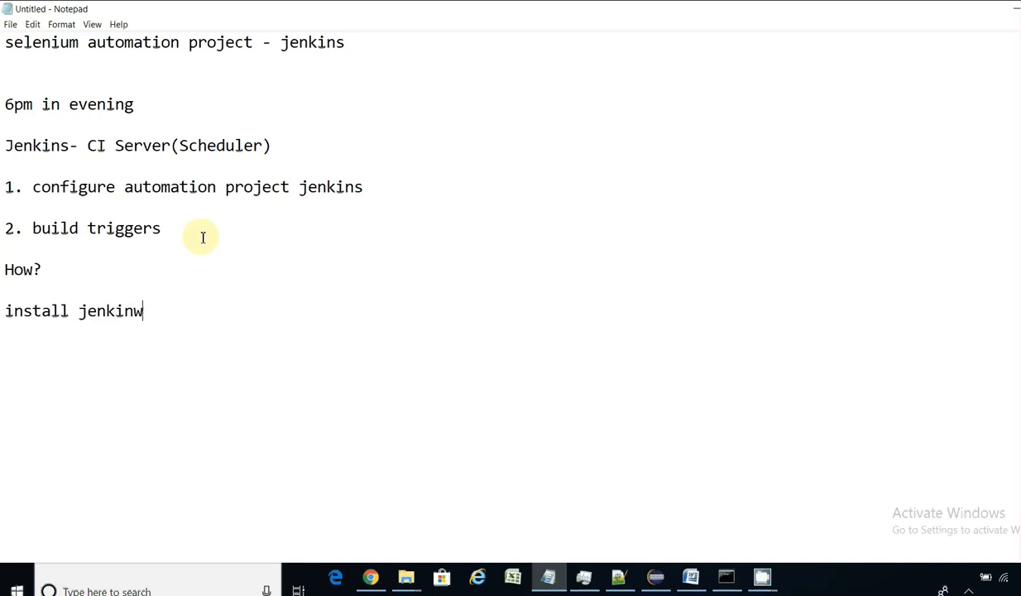
pyautogui.write('s war file')
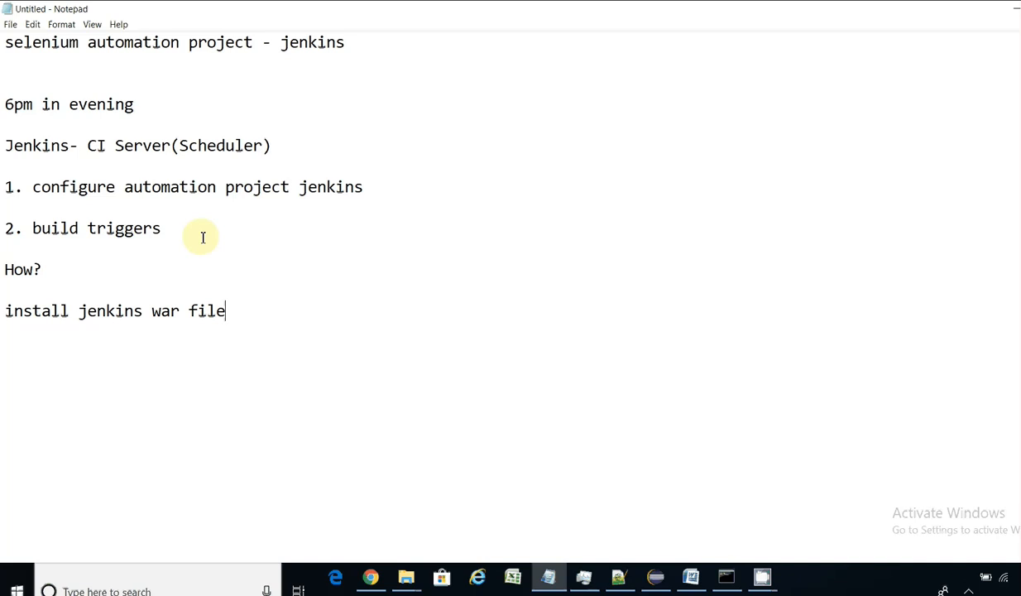
pyautogui.click(369, 577)
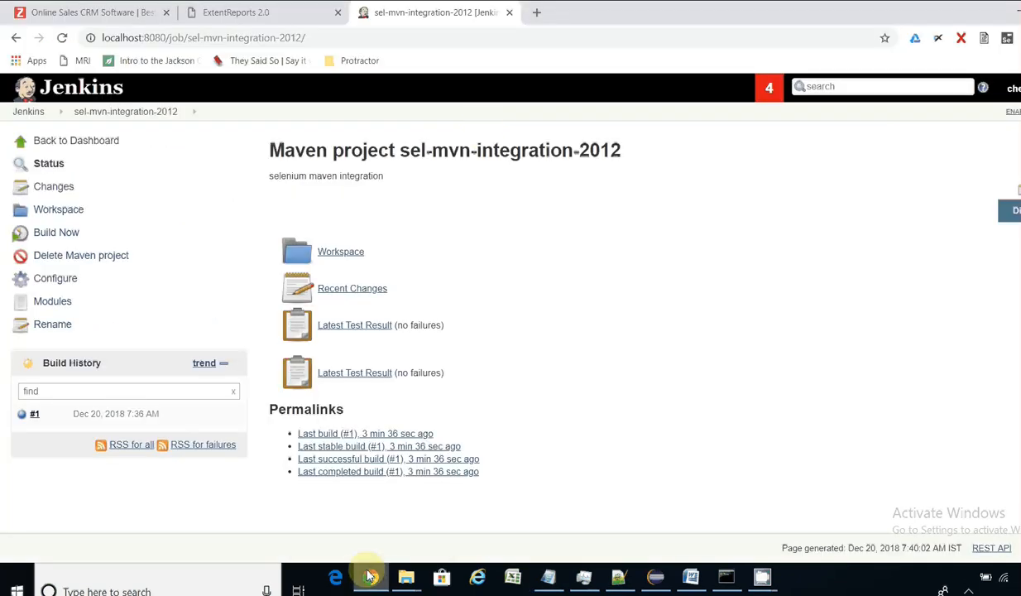
# Step: In a new tab, search Google for 'download jenkins war'
pyautogui.click(538, 14)
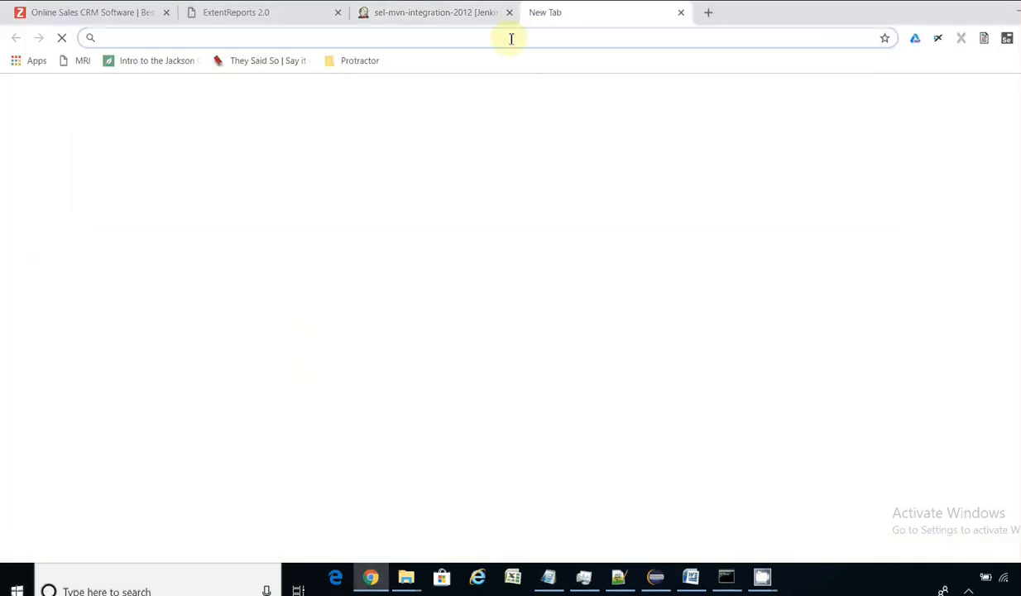
pyautogui.write('go')
pyautogui.press('Return')
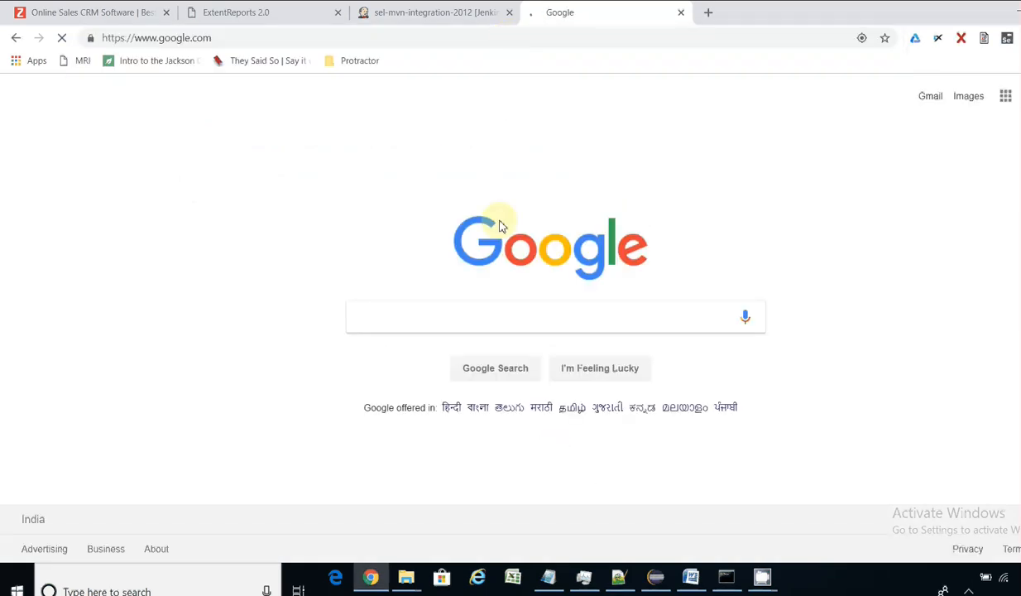
pyautogui.write('d')
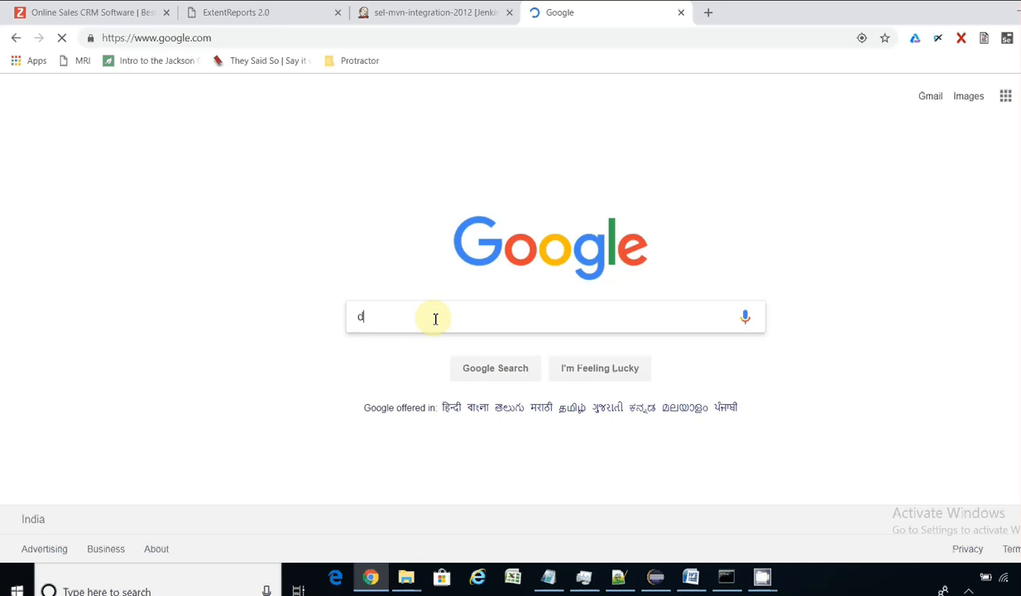
pyautogui.write('onwload je')
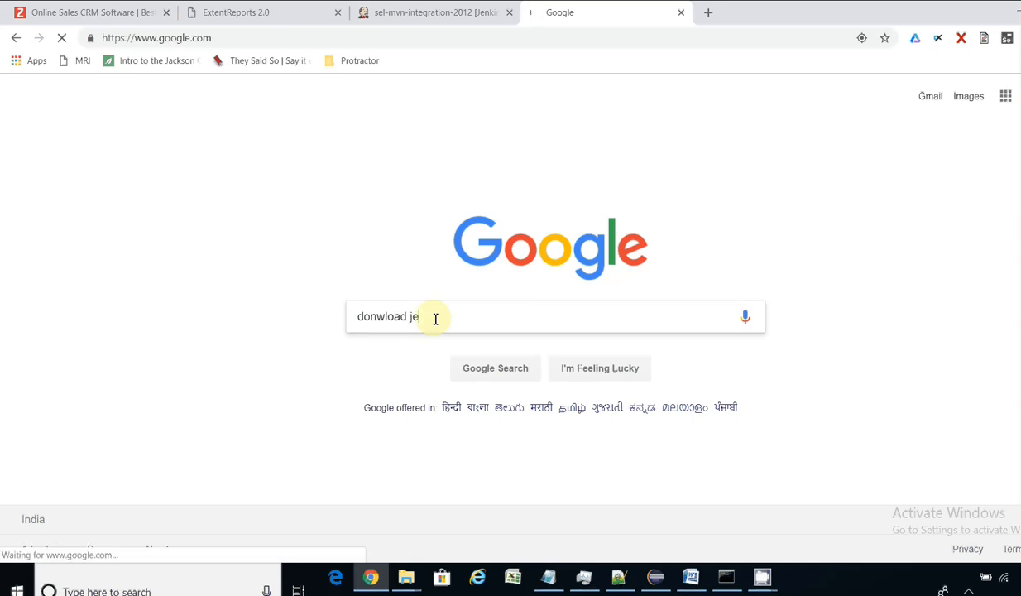
pyautogui.write('nkins ar')
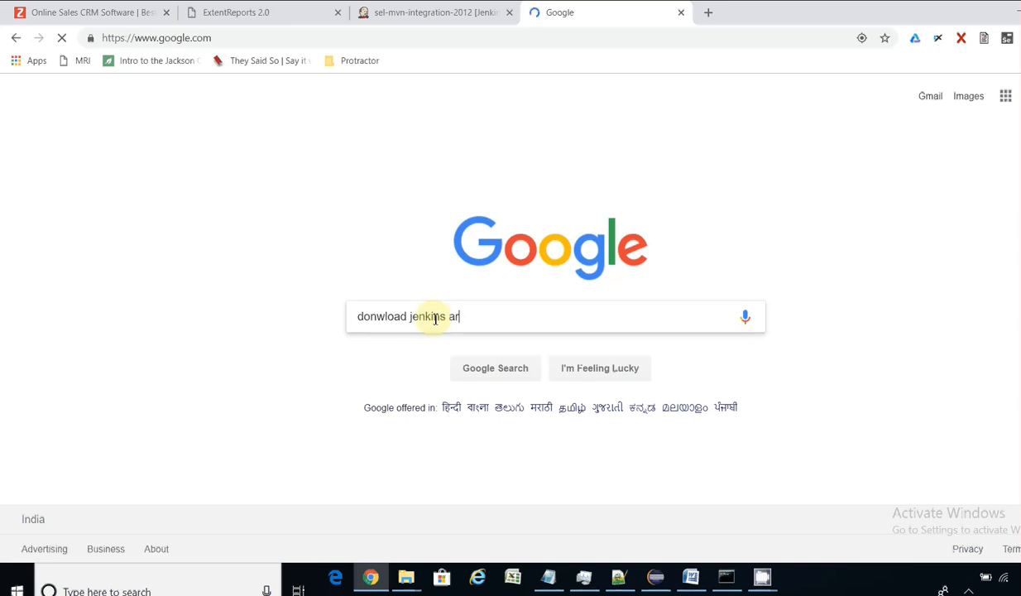
pyautogui.press('BackSpace')
pyautogui.press('BackSpace')
pyautogui.press('BackSpace')
pyautogui.write('war')
pyautogui.press('Return')
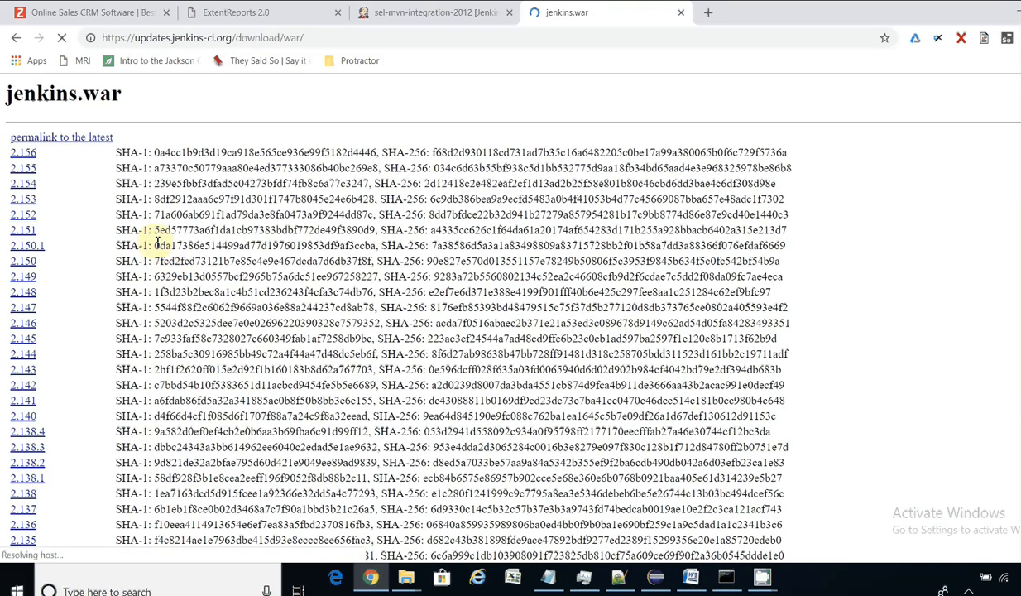
# Step: Download jenkins.war version 2.156 from the updates.jenkins-ci.org release list
pyautogui.click(312, 36)
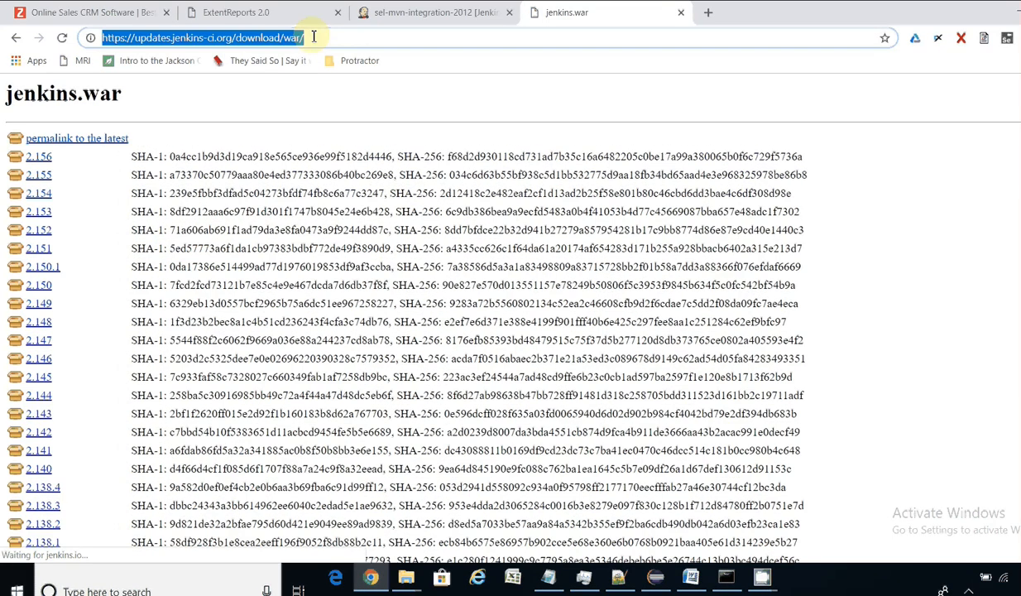
pyautogui.moveTo(52, 156); pyautogui.dragTo(27, 165)
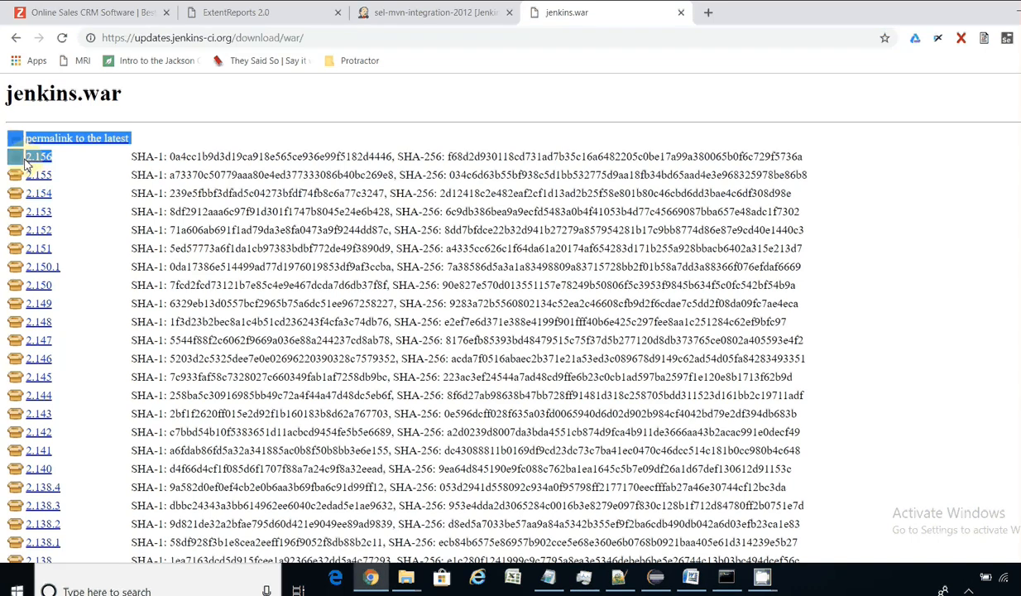
pyautogui.click(676, 162)
pyautogui.scroll(-4, 389, 314)
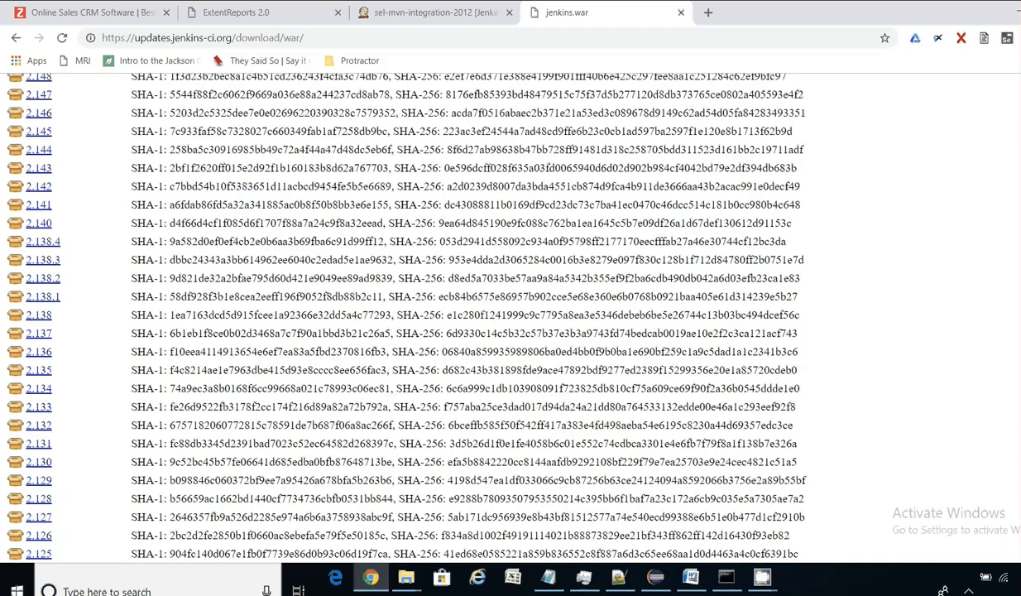
pyautogui.scroll(2, 405, 314)
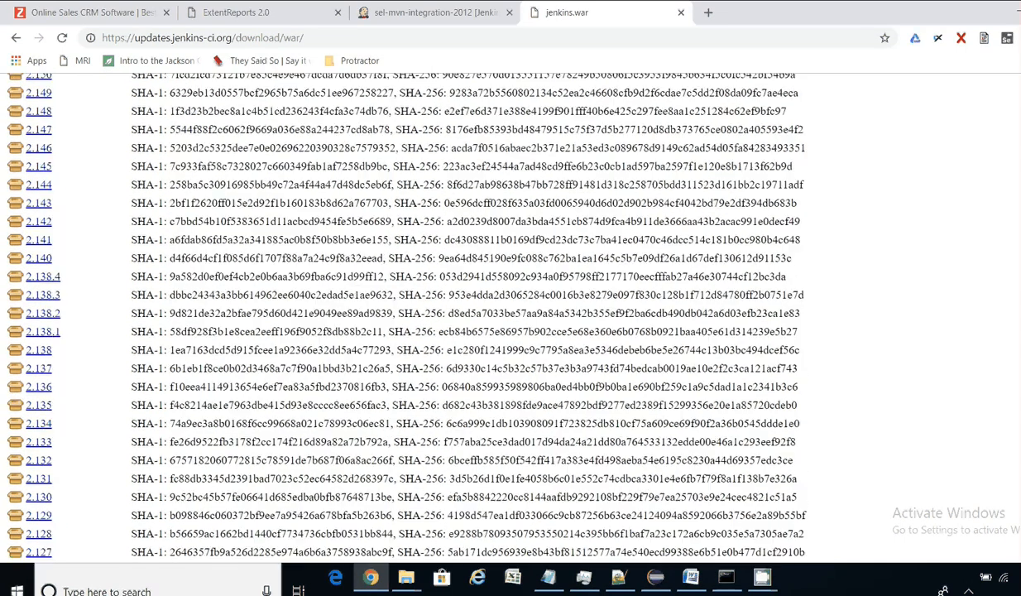
pyautogui.scroll(3, 269, 157)
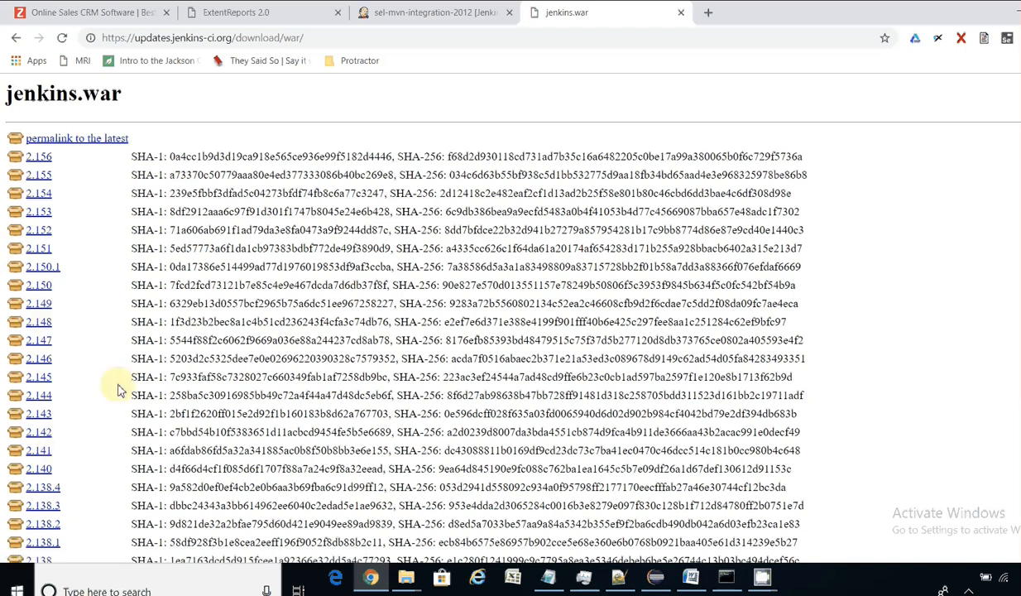
pyautogui.click(34, 164)
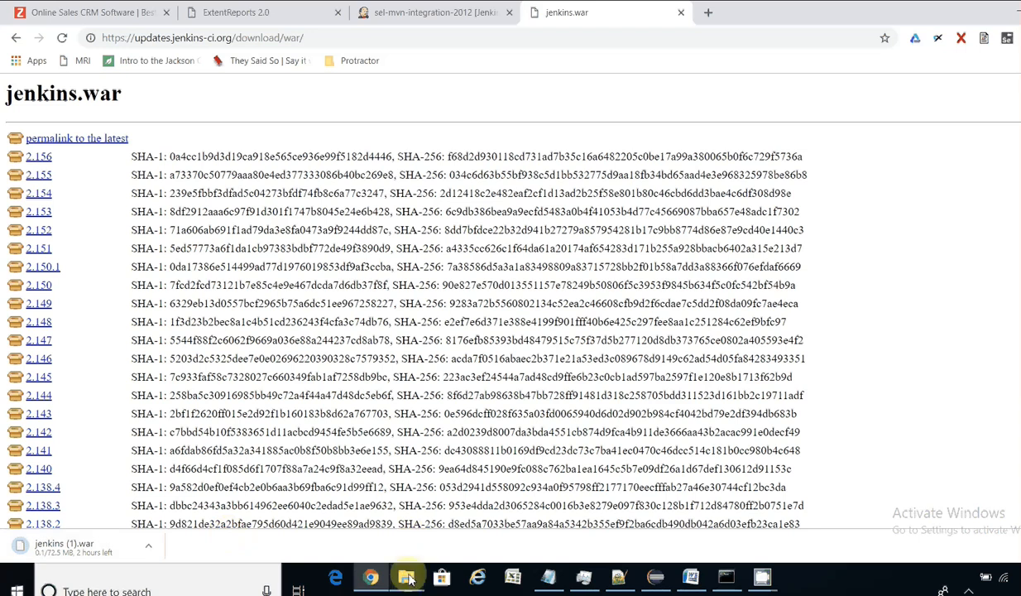
# Step: Open the H:\Jenkins folder from the TestCase-Translator Explorer window
pyautogui.moveTo(408, 578)
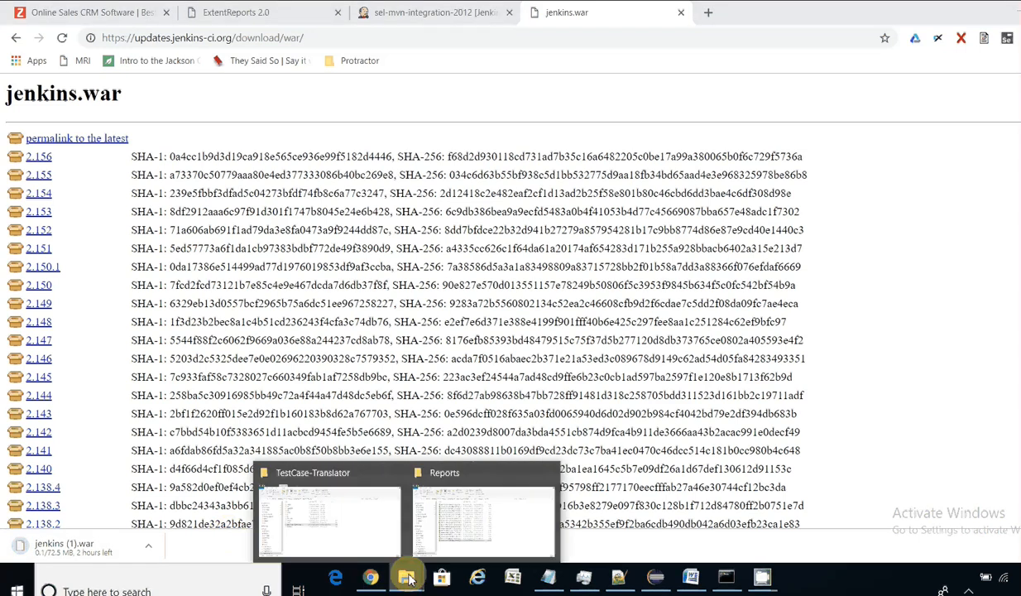
pyautogui.click(360, 508)
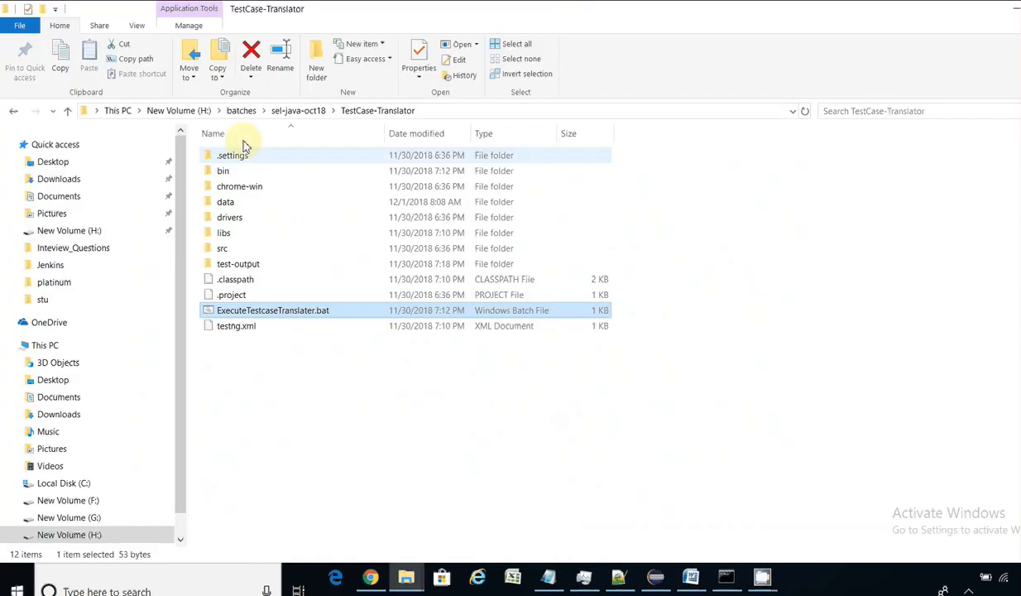
pyautogui.click(200, 112)
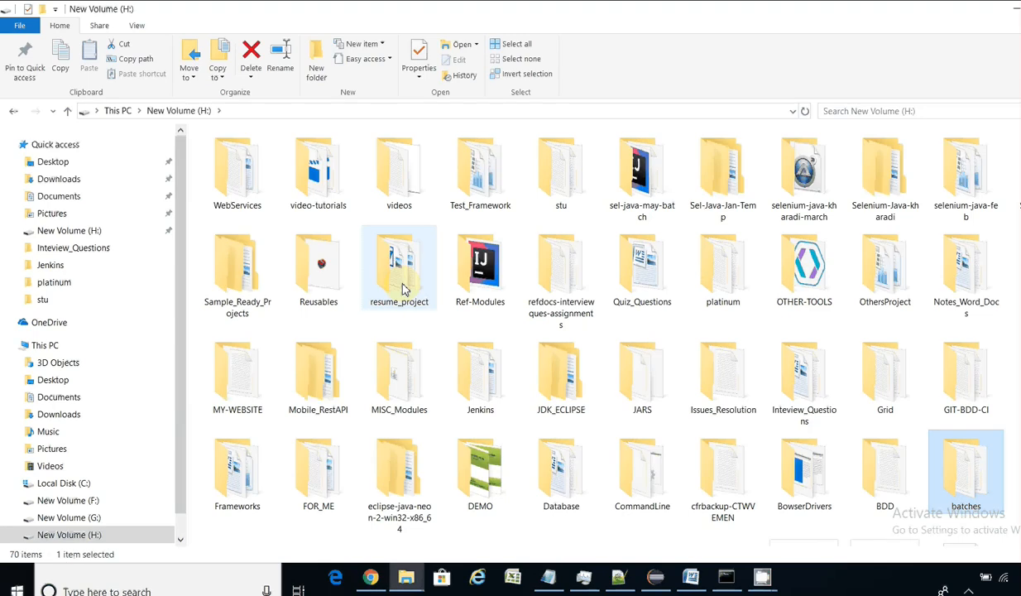
pyautogui.press('j')
pyautogui.press('Return')
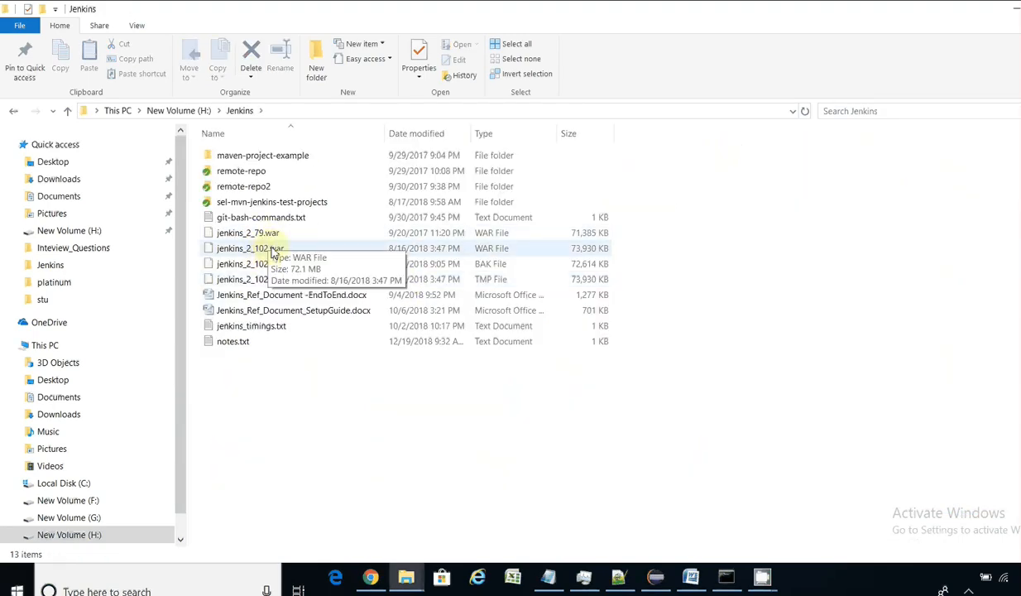
# Step: Check the browser download, bring back the Jenkins folder, then return to Notepad
pyautogui.click(371, 577)
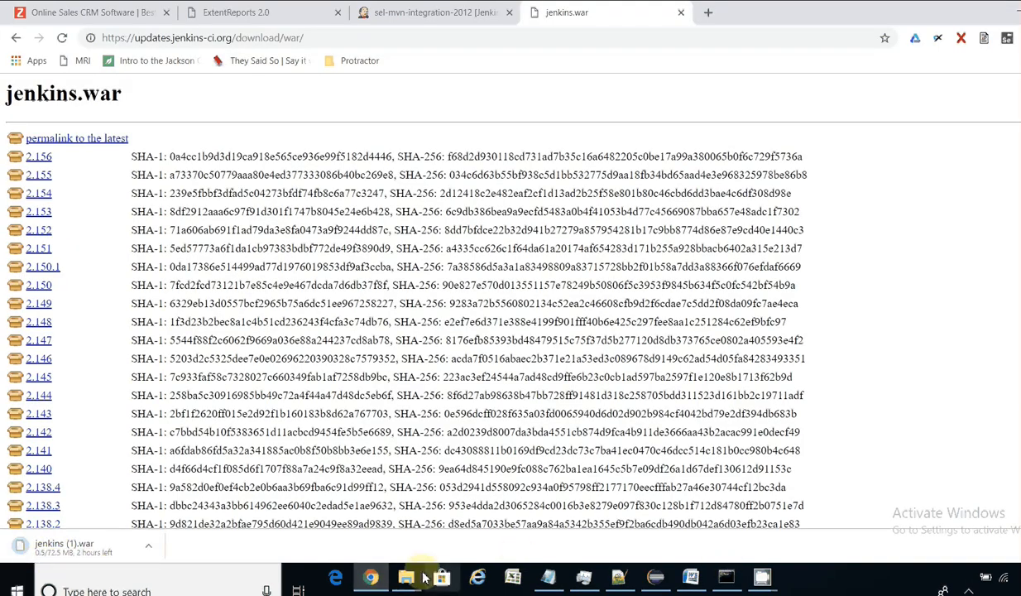
pyautogui.moveTo(406, 577)
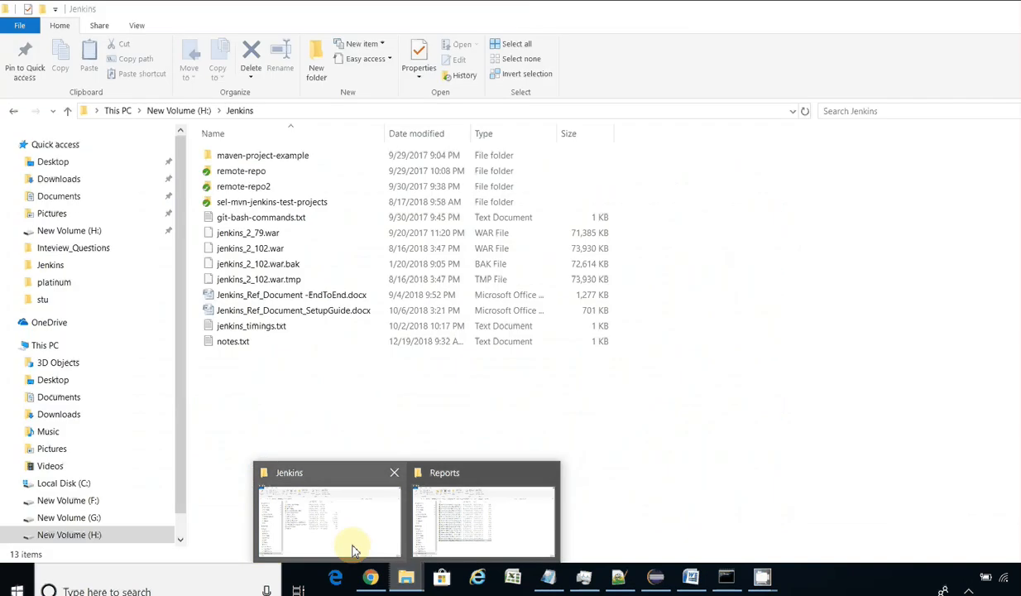
pyautogui.click(353, 548)
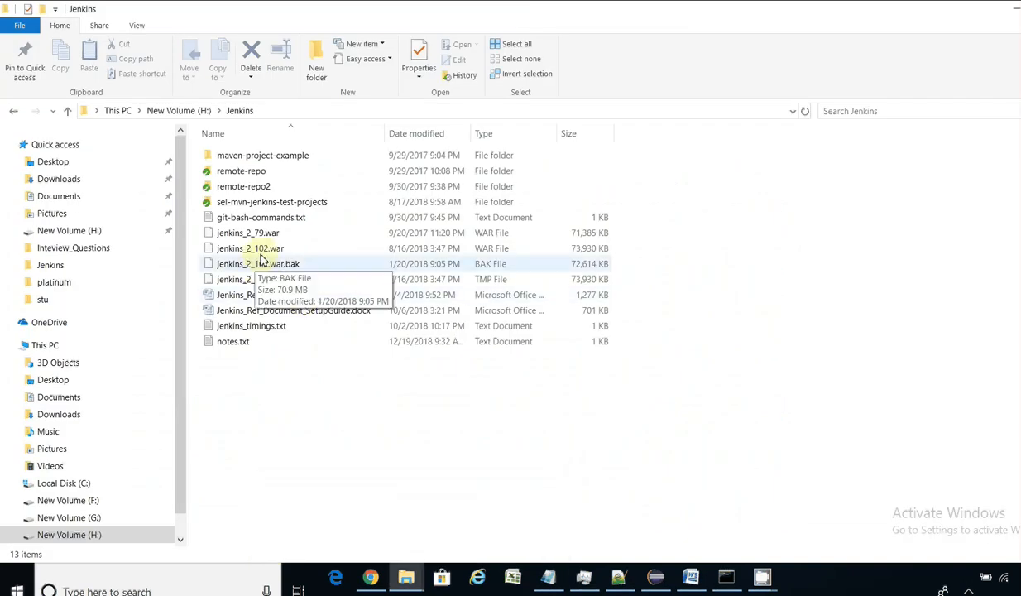
pyautogui.moveTo(255, 255)
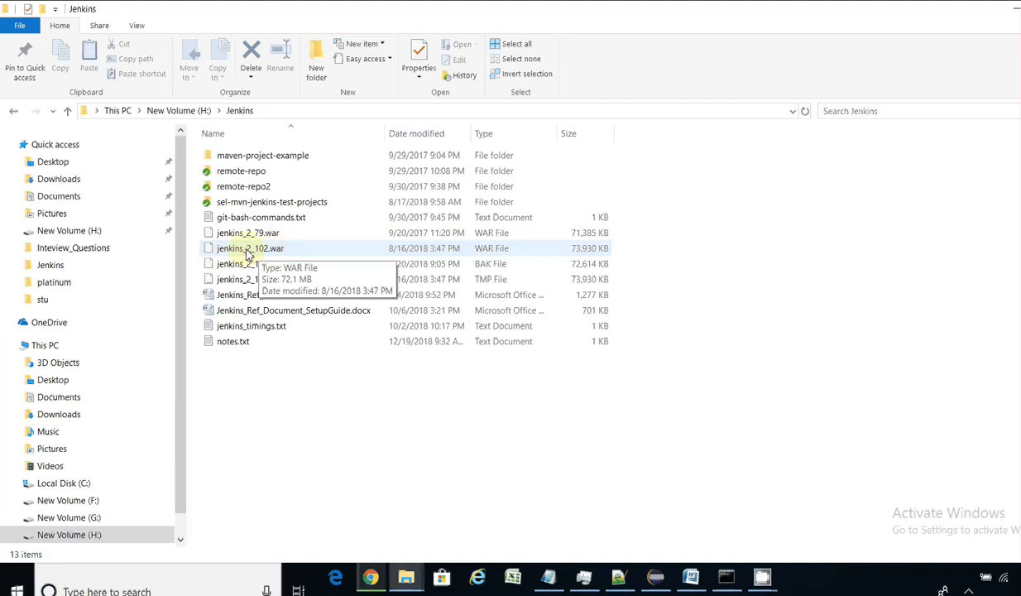
pyautogui.click(548, 576)
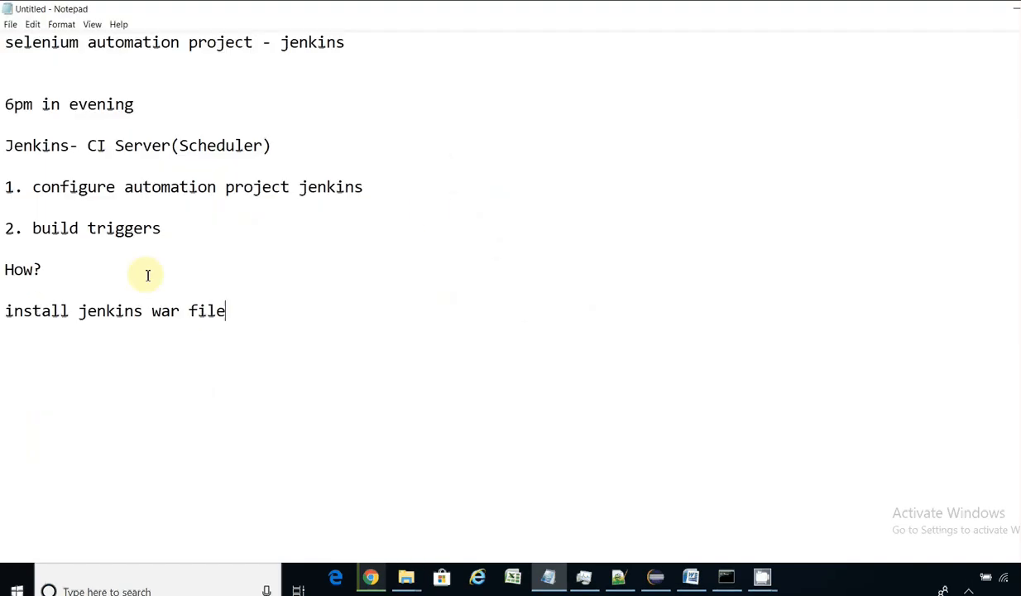
# Step: Add '-start the jenkins server' under How? and prefix the install line with a dash
pyautogui.press('Return')
pyautogui.press('Return')
pyautogui.write('-start the jenkins server')
pyautogui.press('Up')
pyautogui.press('Up')
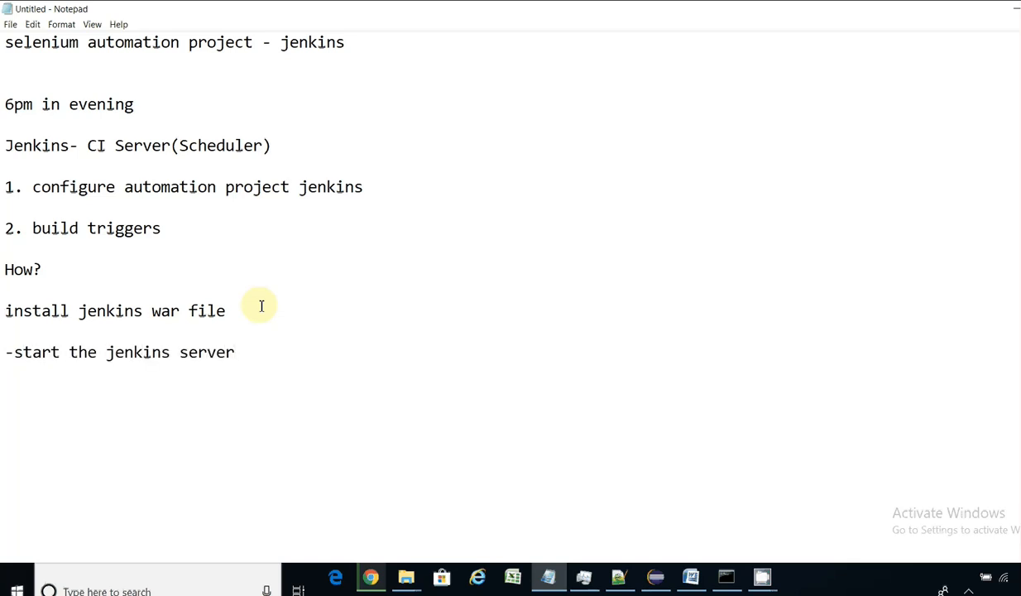
pyautogui.write('-')
# Step: Launch Command Prompt from the Windows search
pyautogui.click(136, 587)
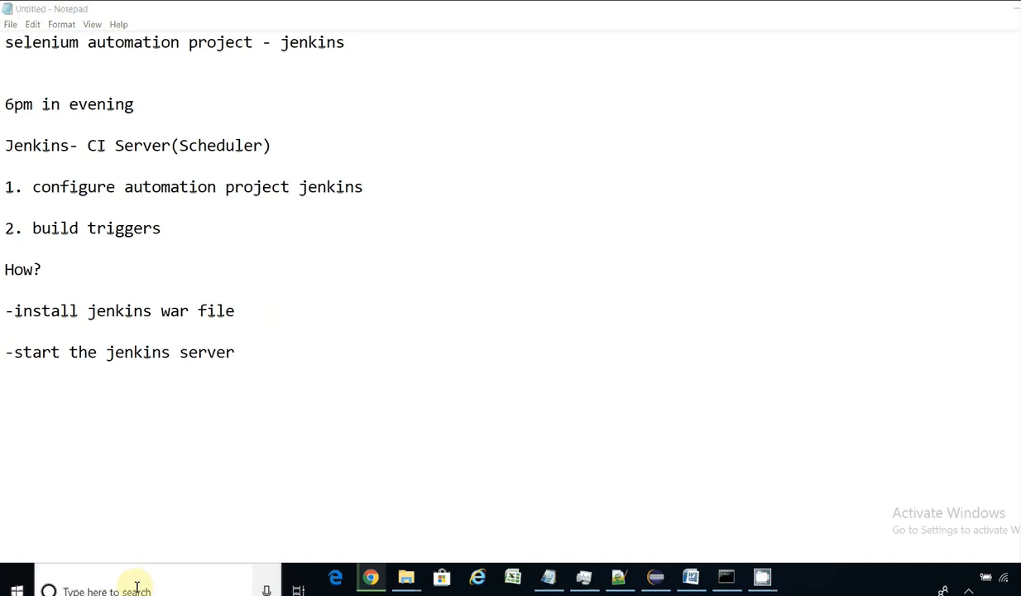
pyautogui.write('d')
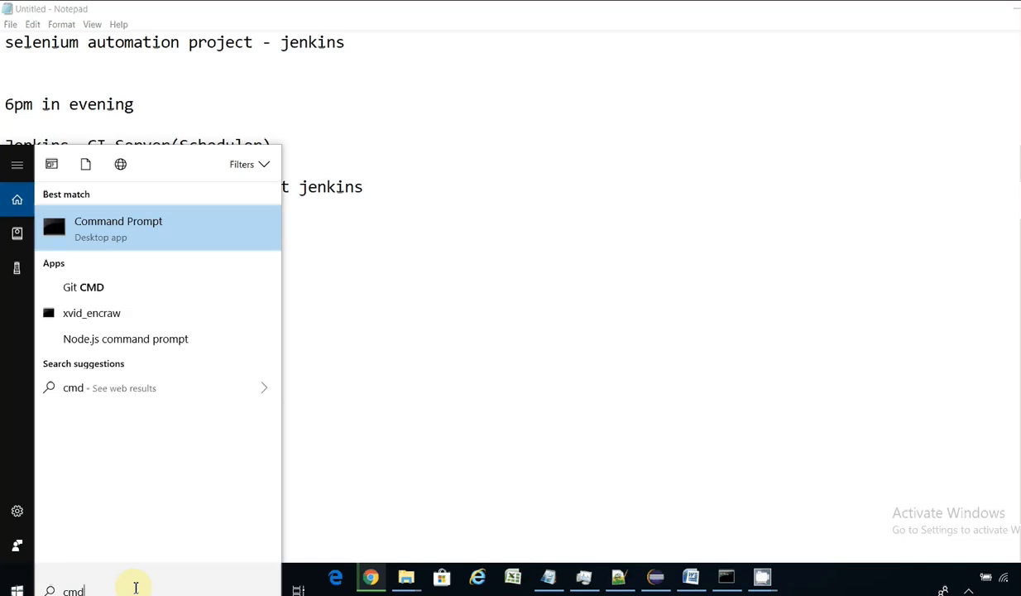
pyautogui.press('Escape')
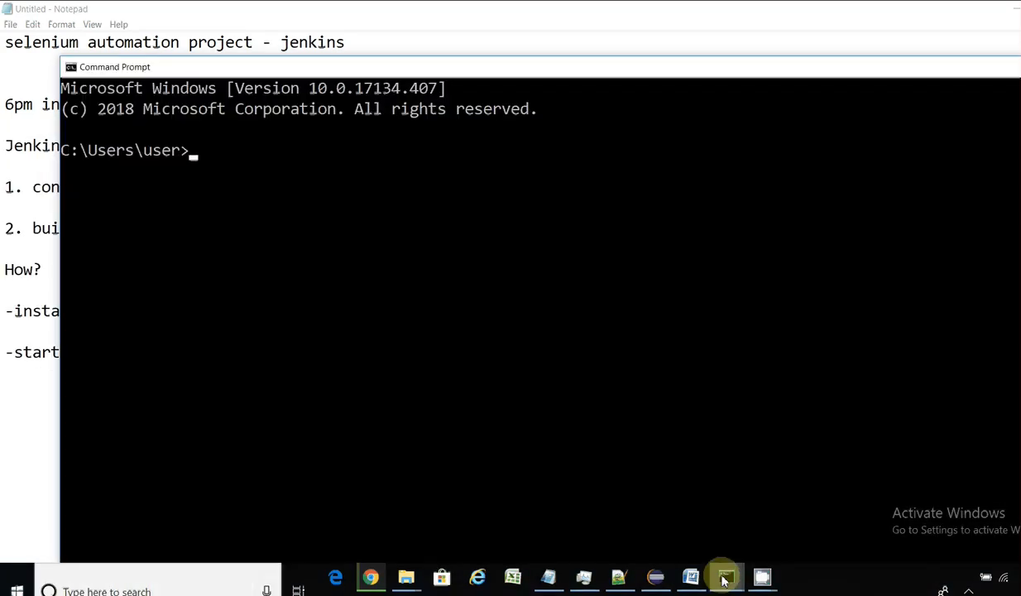
# Step: Stop the running Jenkins server with Ctrl+C and close its console
pyautogui.moveTo(725, 572)
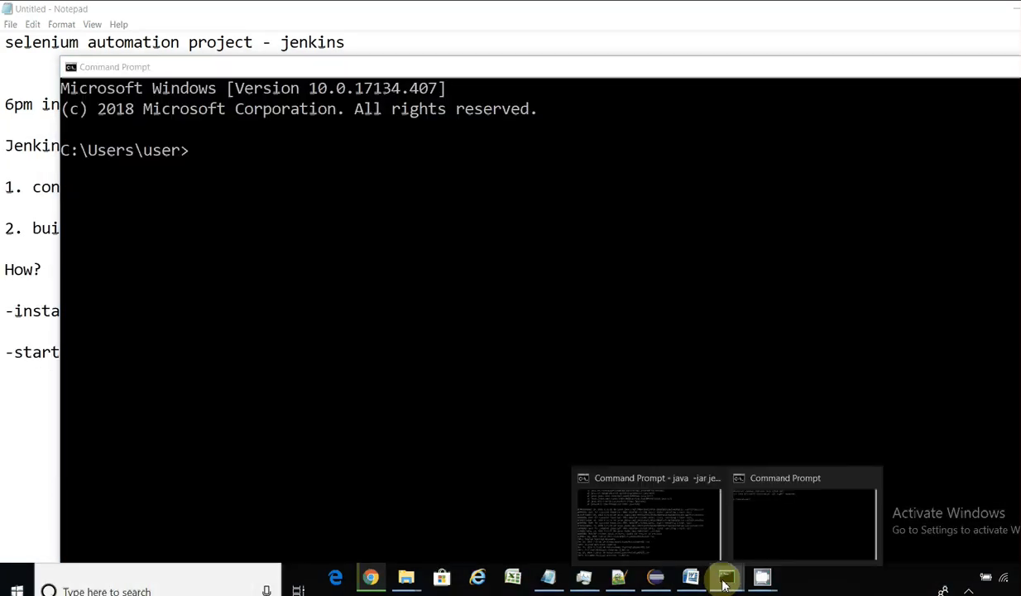
pyautogui.click(667, 539)
pyautogui.hotkey('ctrl', 'c')
pyautogui.write('cls')
pyautogui.press('Return')
pyautogui.press('Up')
pyautogui.press('Up')
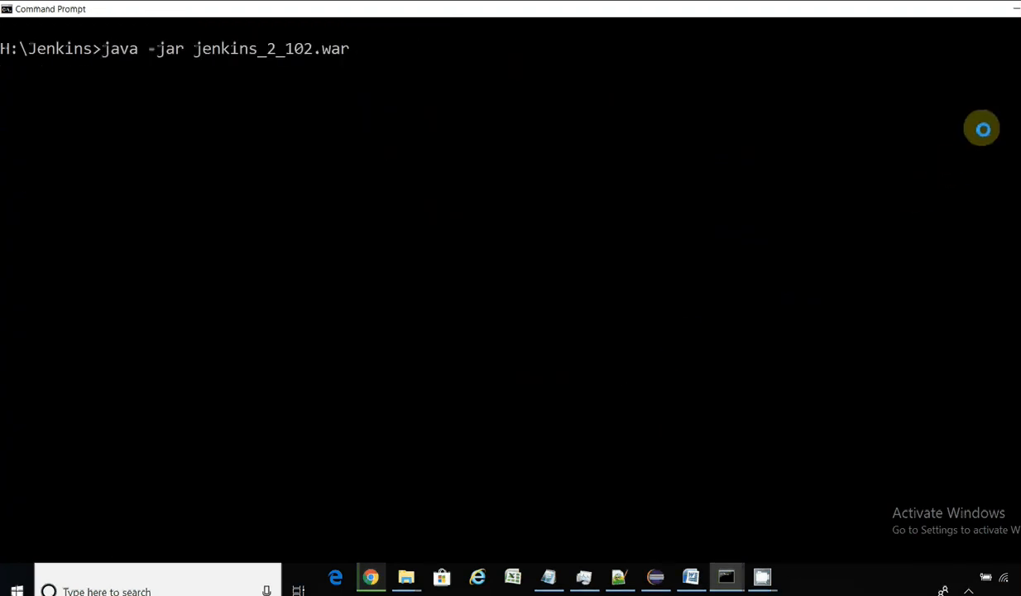
pyautogui.click(1014, 10)
# Step: In the other console, change to H:\Jenkins and list its files with dir
pyautogui.click(570, 293)
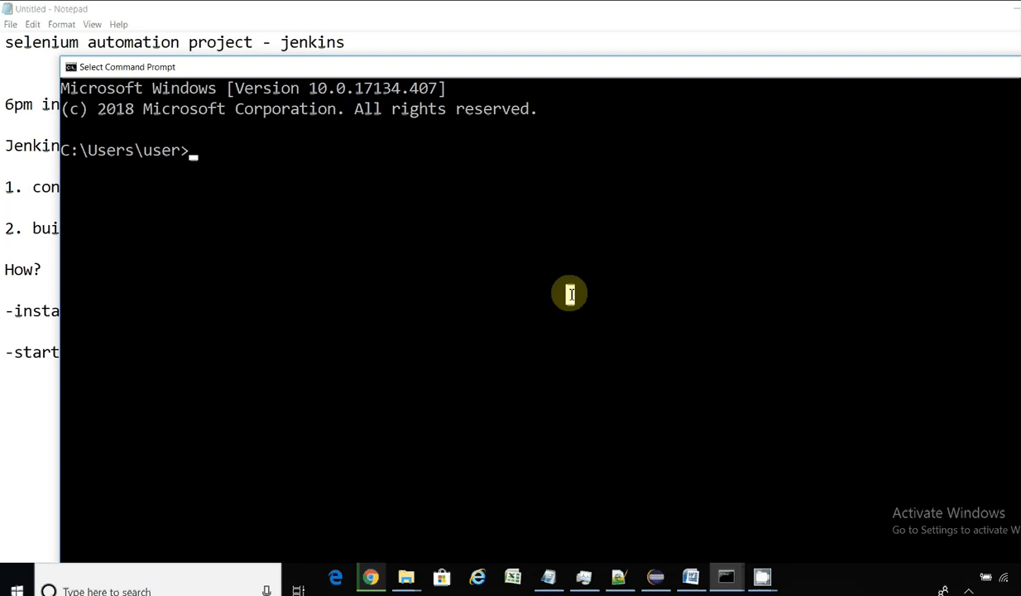
pyautogui.write('H:')
pyautogui.press('Return')
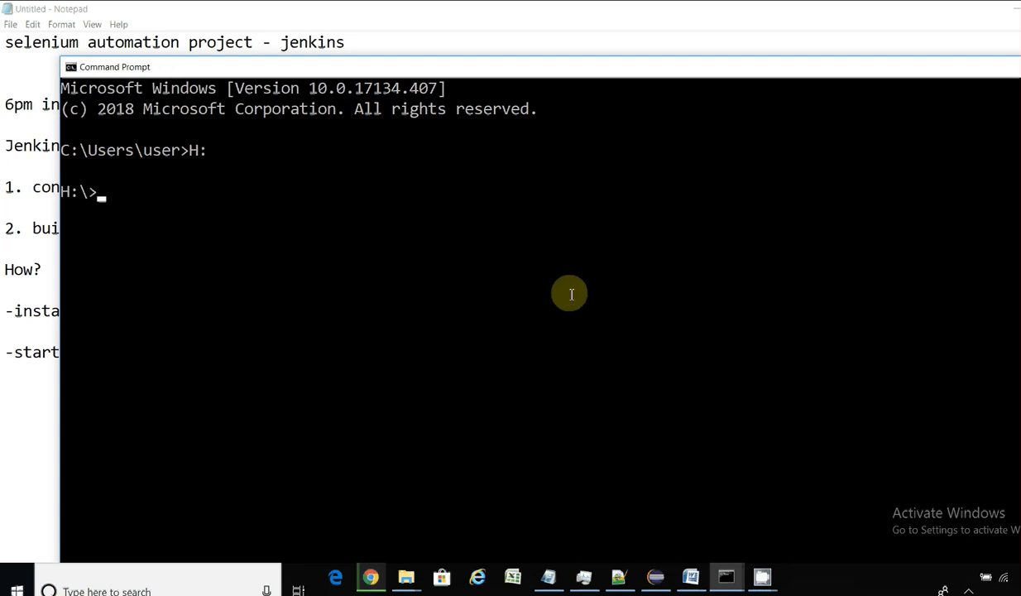
pyautogui.write('cd je')
pyautogui.press('Tab')
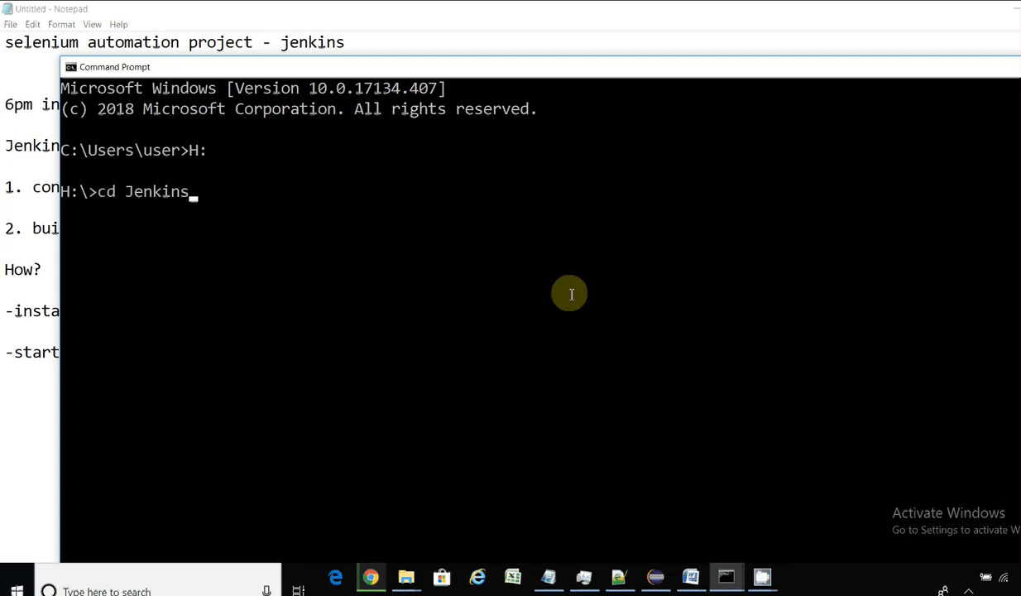
pyautogui.press('Return')
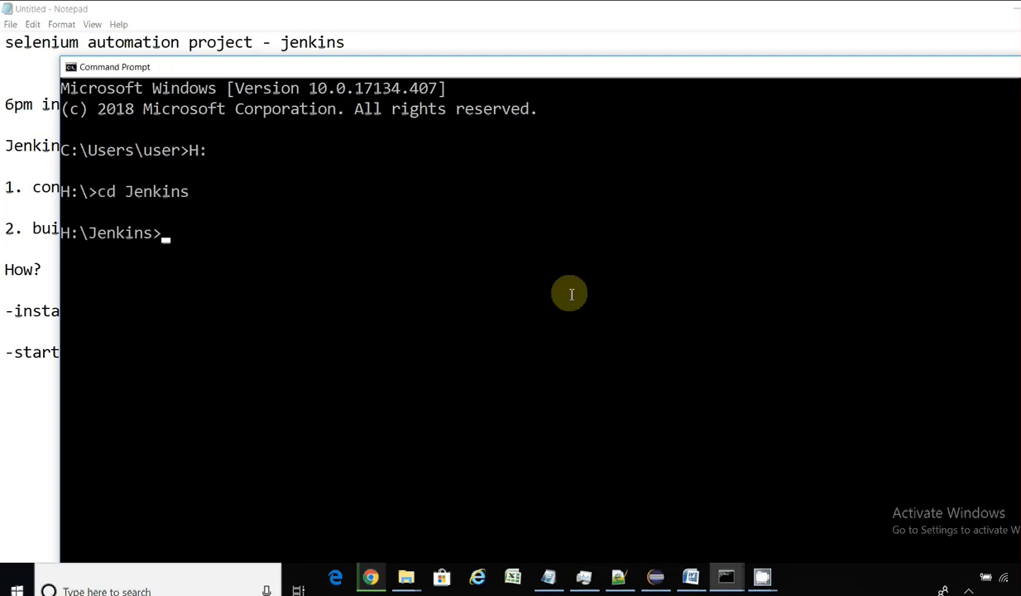
pyautogui.write('dir')
pyautogui.press('Return')
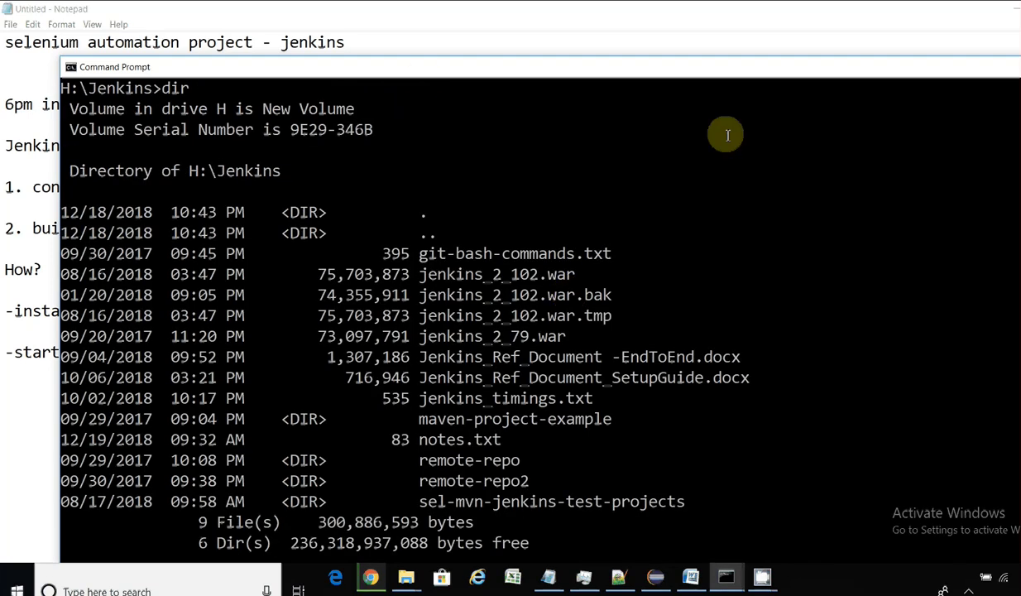
# Step: Reposition the console and highlight the jenkins_2_102.war and jenkins_2_79 file names
pyautogui.moveTo(423, 74); pyautogui.dragTo(401, 34)
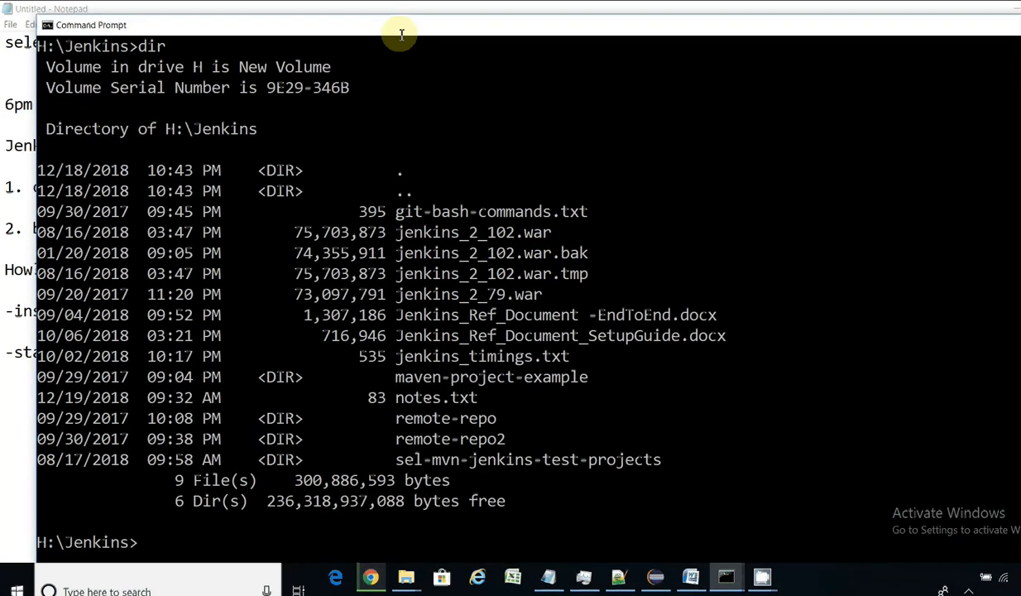
pyautogui.moveTo(398, 232); pyautogui.dragTo(539, 232)
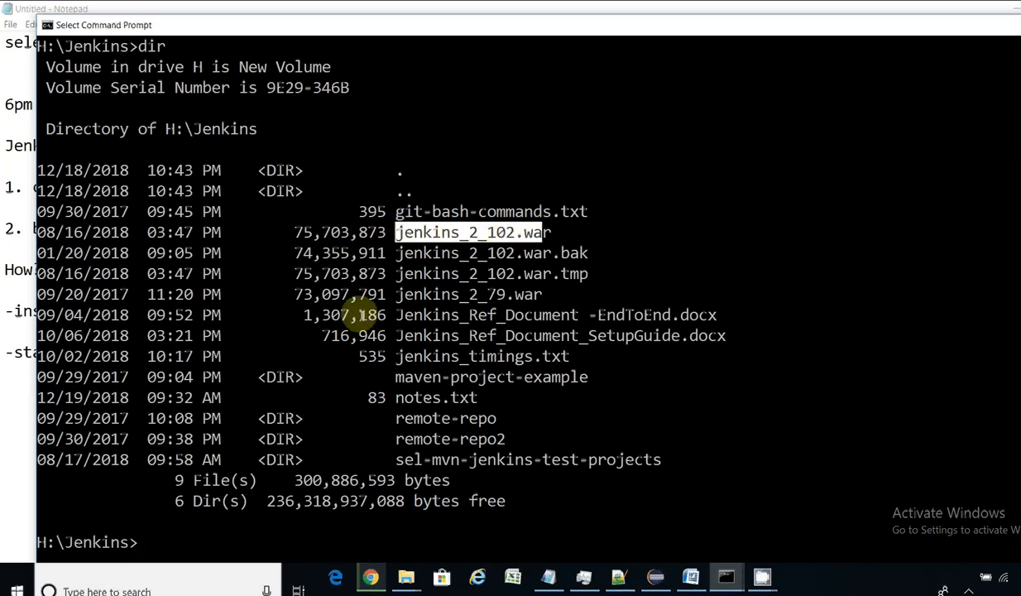
pyautogui.moveTo(397, 294); pyautogui.dragTo(514, 293)
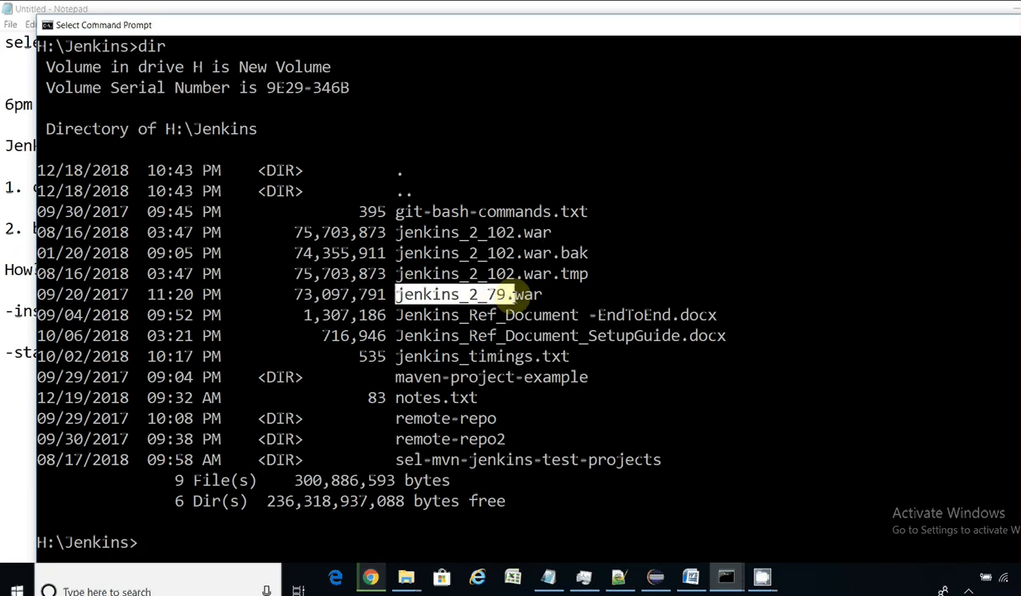
pyautogui.click(370, 576)
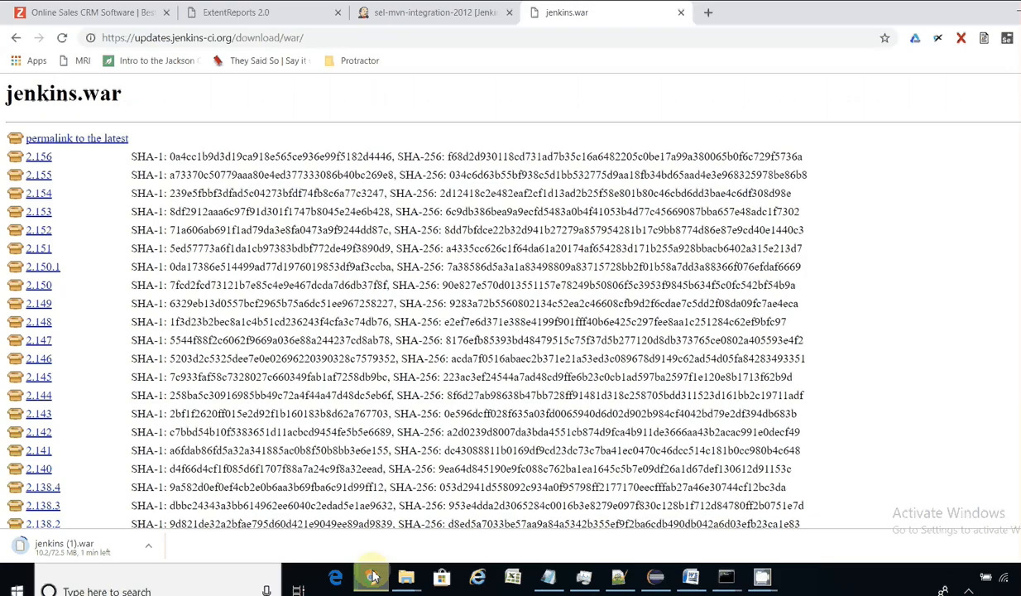
pyautogui.click(371, 576)
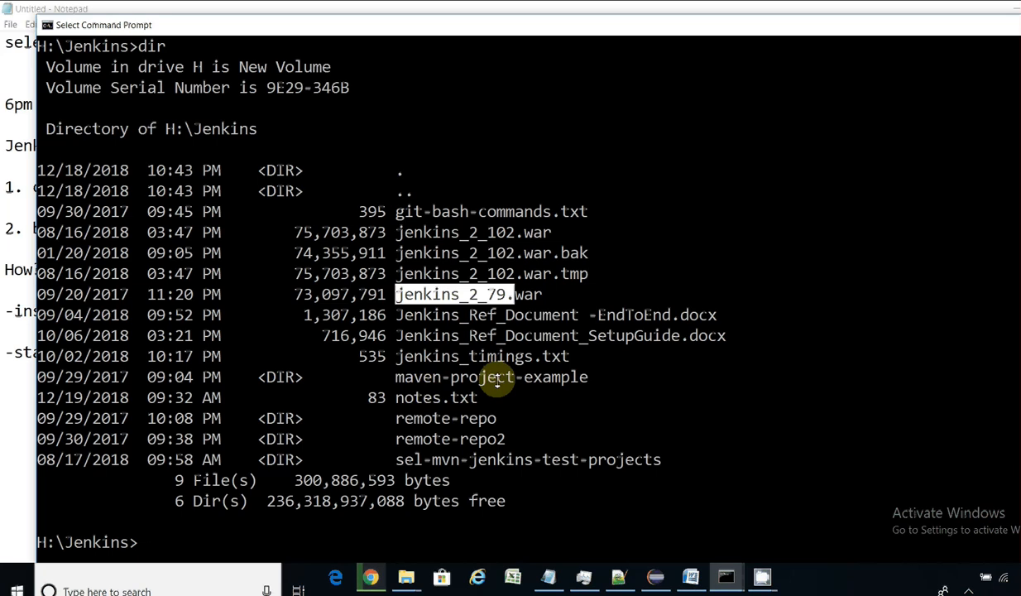
pyautogui.moveTo(492, 18); pyautogui.dragTo(465, 16)
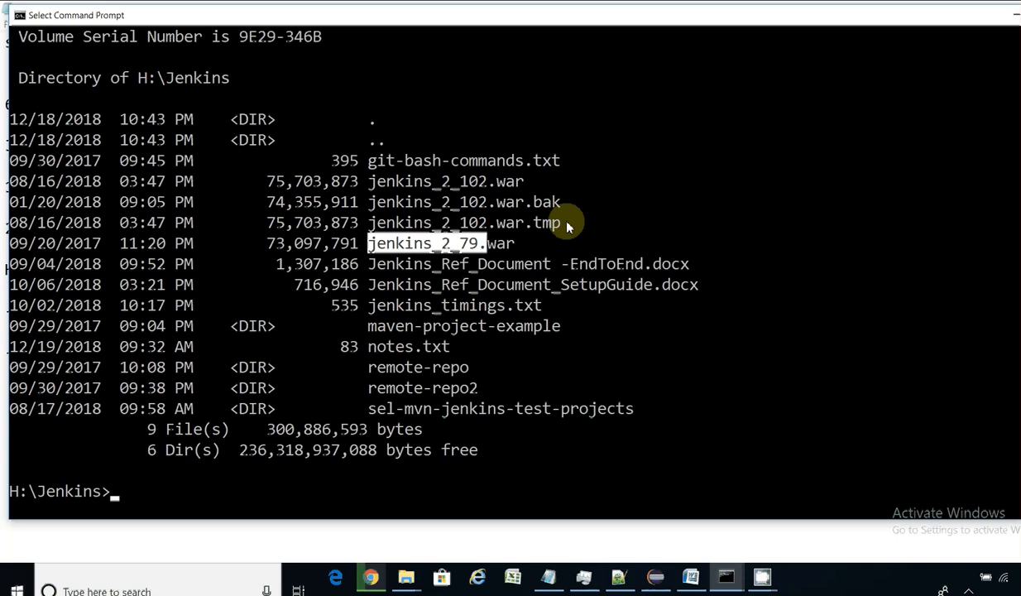
# Step: Run 'java -jar jenkins_2_102.war' to start Jenkins, then return to the Notepad notes
pyautogui.write('java -jar ')
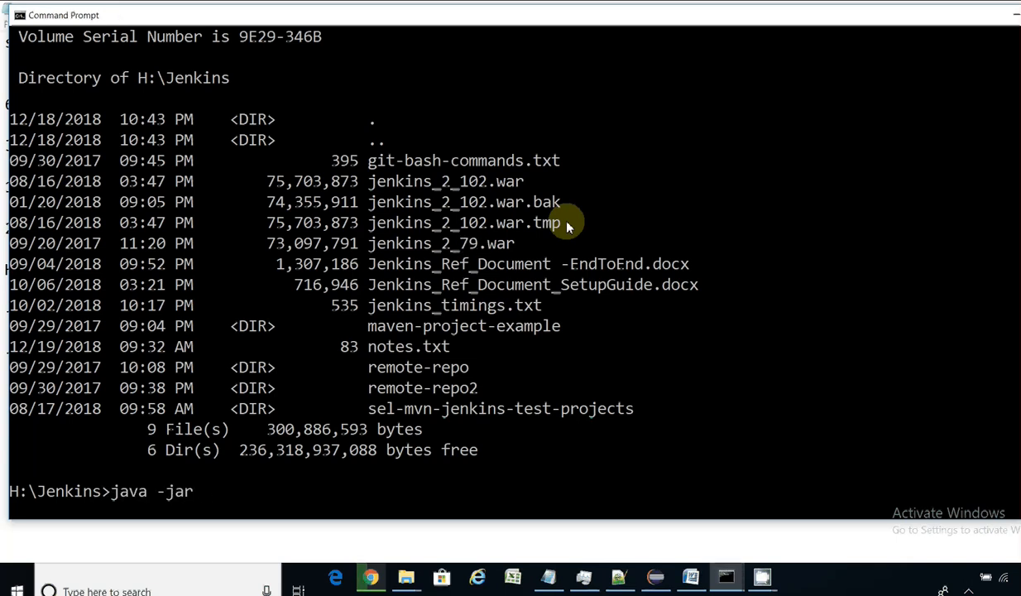
pyautogui.write('je')
pyautogui.press('Tab')
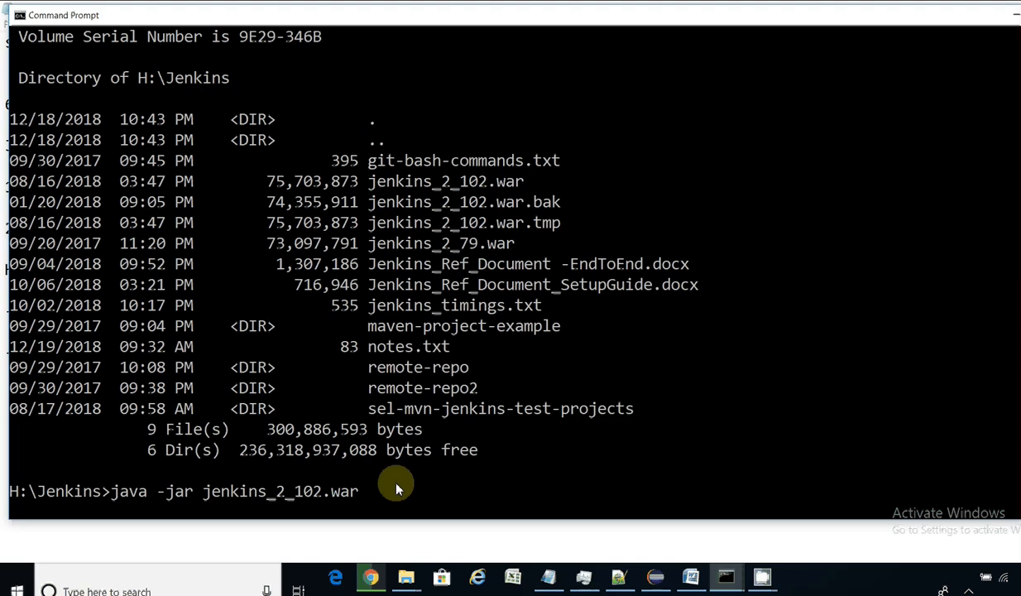
pyautogui.press('Return')
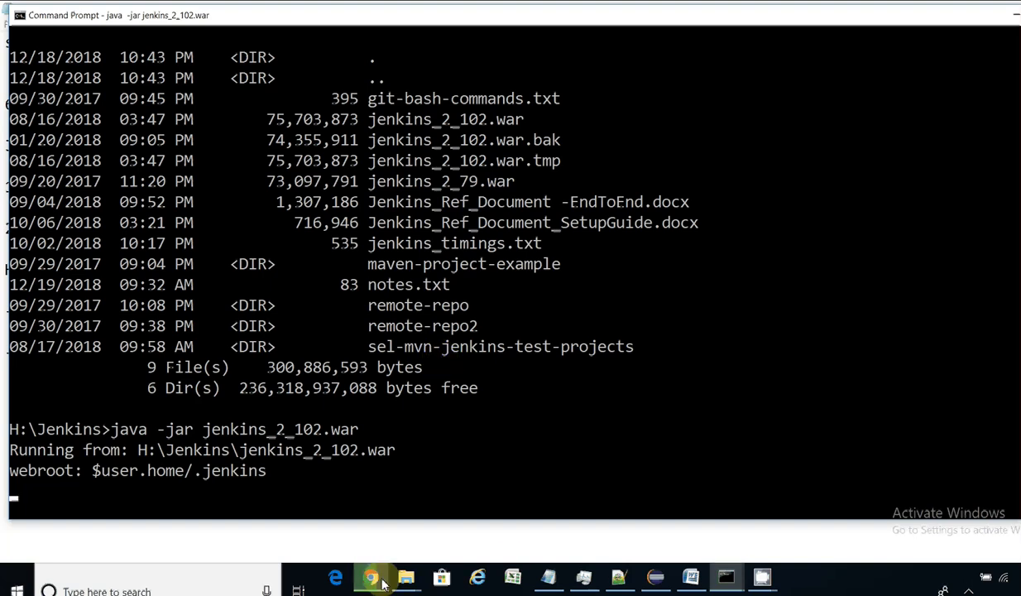
pyautogui.click(524, 487)
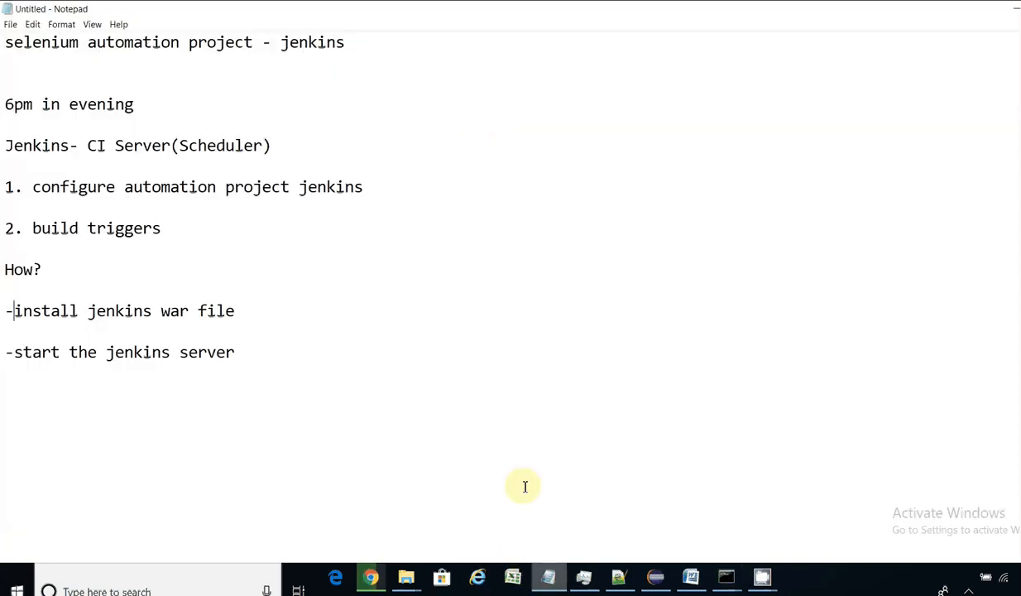
# Step: Move Notepad aside and append a bracketed note that the office Jenkins server would be up and running
pyautogui.doubleClick(469, 8)
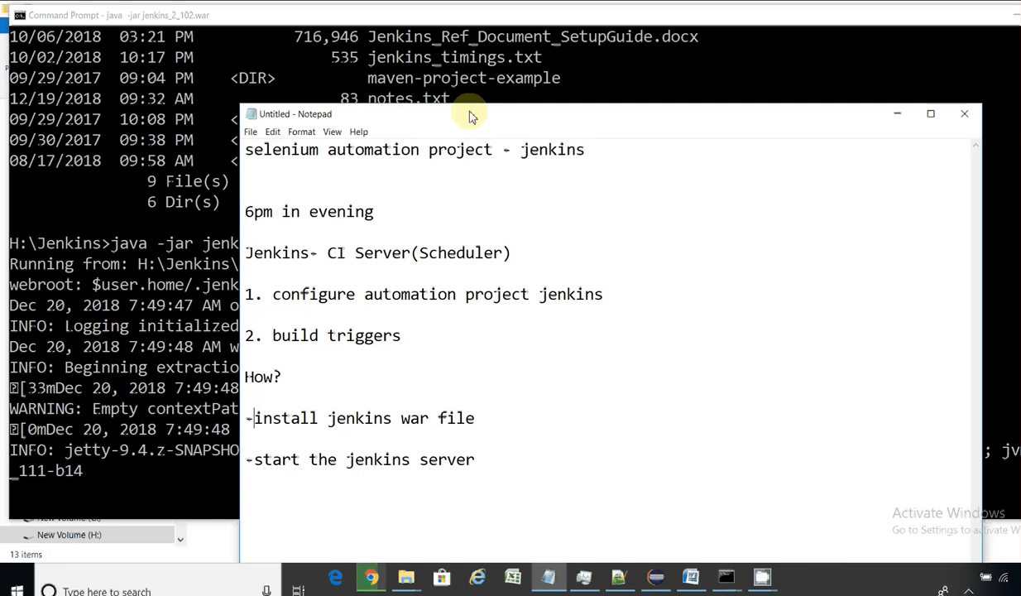
pyautogui.moveTo(467, 116); pyautogui.dragTo(594, 20)
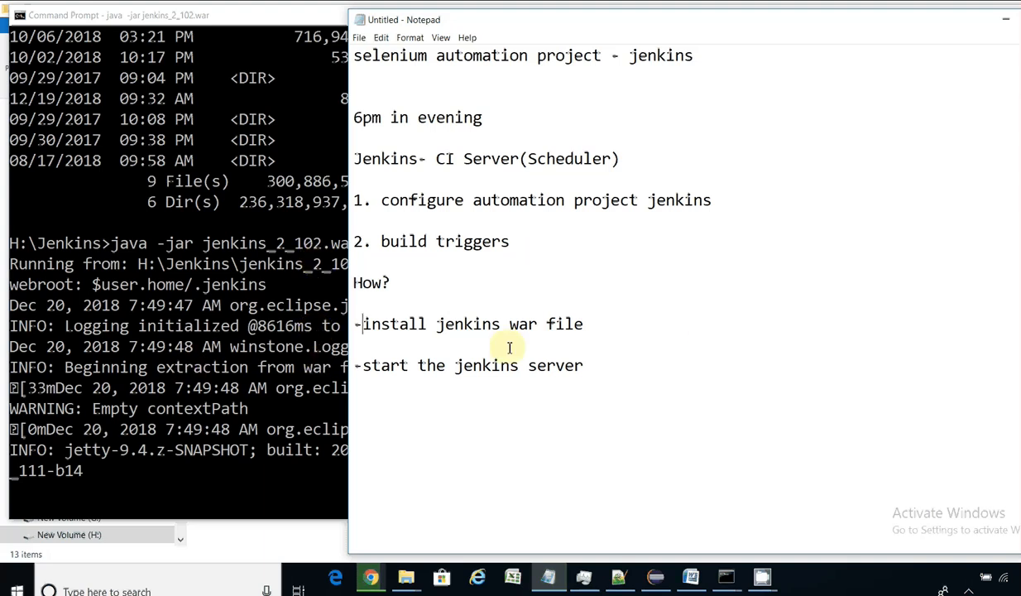
pyautogui.click(595, 324)
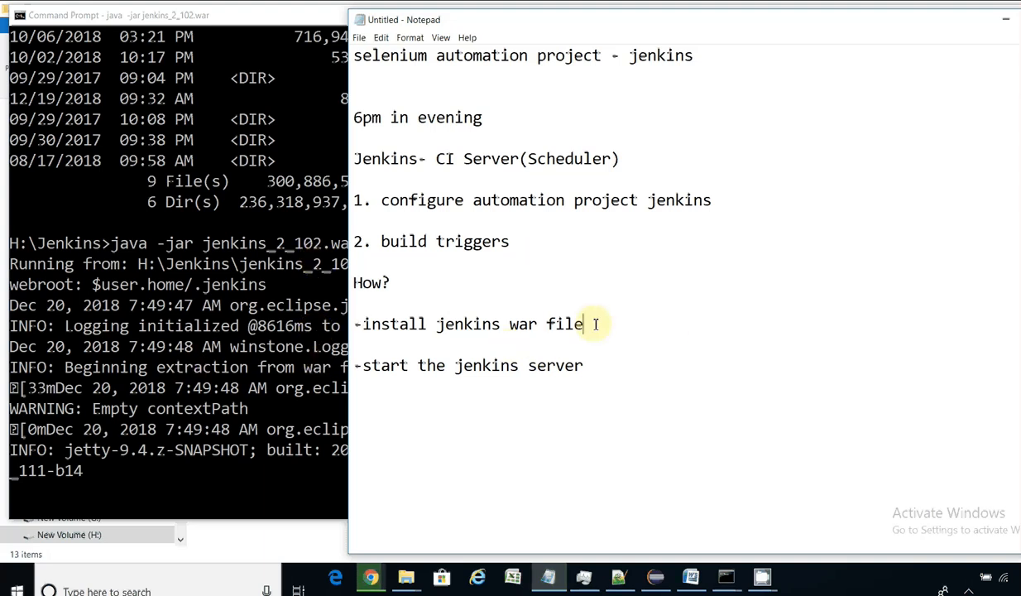
pyautogui.write('(off')
pyautogui.press('BackSpace')
pyautogui.write('if')
pyautogui.press('BackSpace')
pyautogui.press('BackSpace')
pyautogui.write('fice')
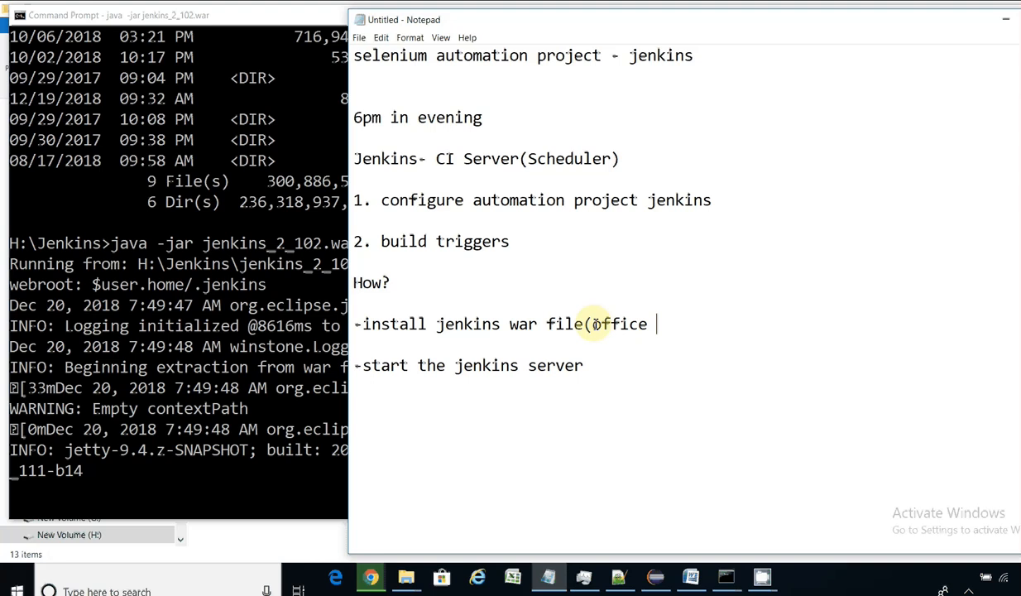
pyautogui.write(' there w')
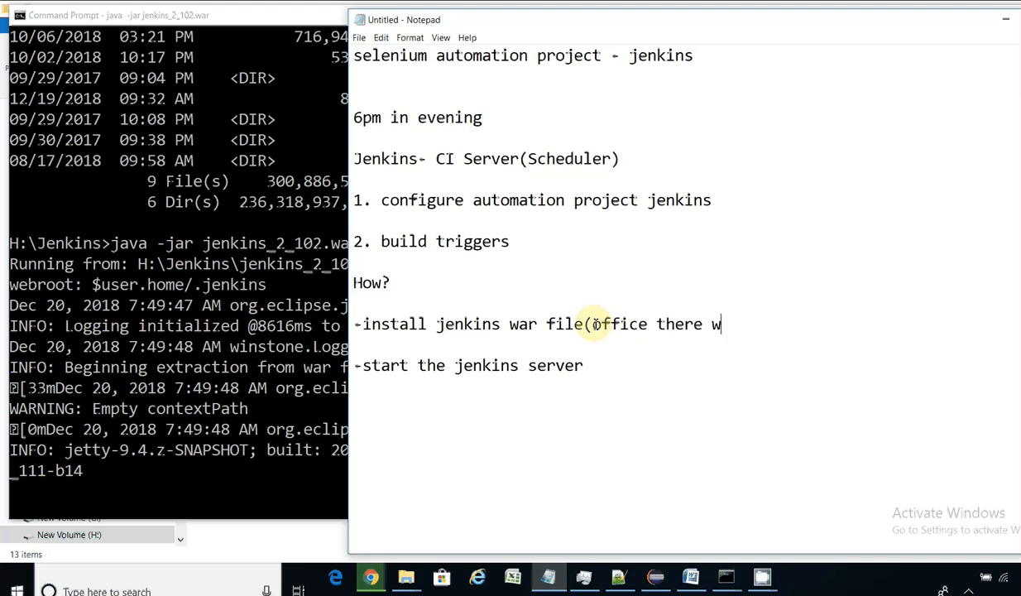
pyautogui.write('ill jenkins sef')
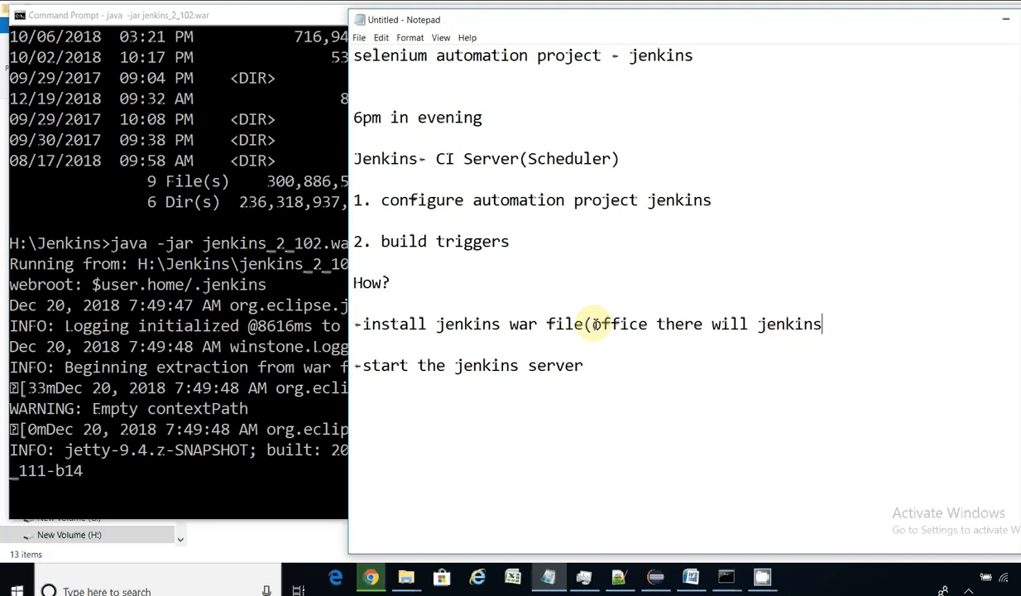
pyautogui.press('BackSpace')
pyautogui.write('rver on thwi')
pyautogui.press('BackSpace')
pyautogui.press('BackSpace')
pyautogui.press('BackSpace')
pyautogui.press('BackSpace')
pyautogui.write('which')
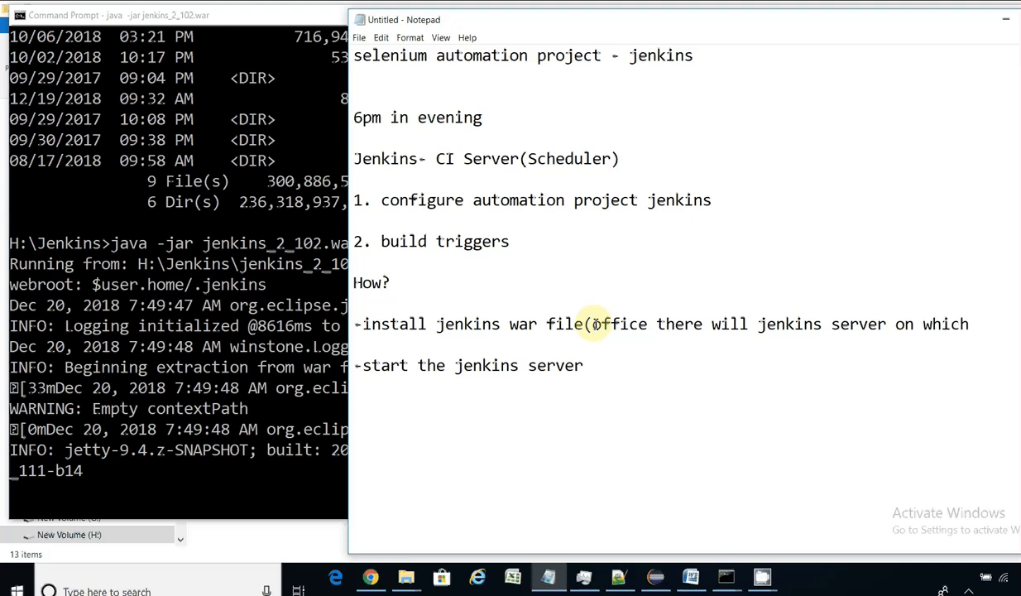
pyautogui.write(' jenki woudl be')
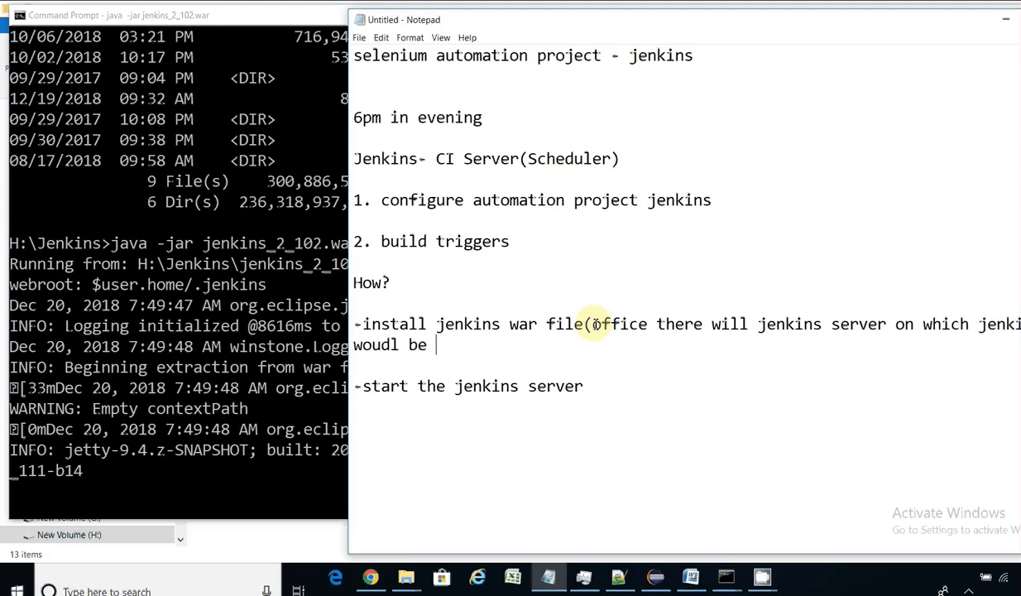
pyautogui.press('BackSpace')
pyautogui.press('BackSpace')
pyautogui.press('BackSpace')
pyautogui.press('BackSpace')
pyautogui.press('BackSpace')
pyautogui.press('BackSpace')
pyautogui.write('ld be up and ru')
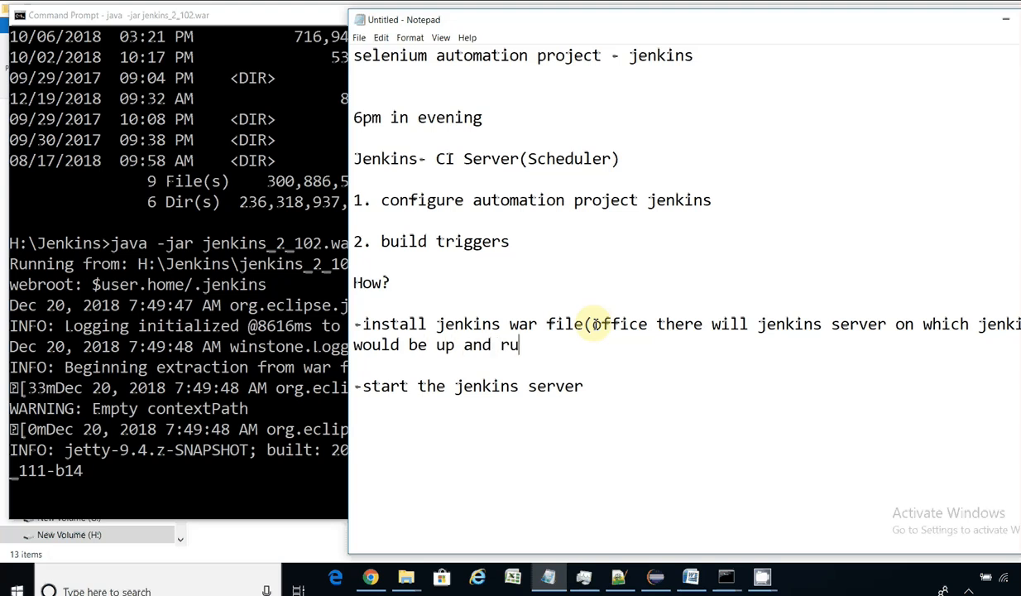
pyautogui.write('nning)')
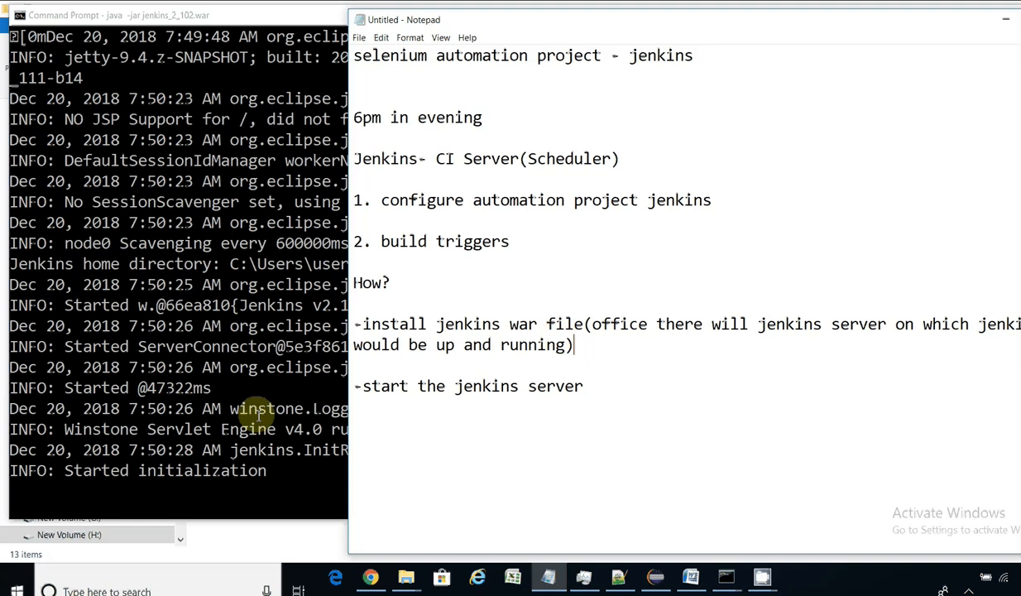
# Step: Follow the Jenkins startup log in the console until all jobs are loaded
pyautogui.click(282, 386)
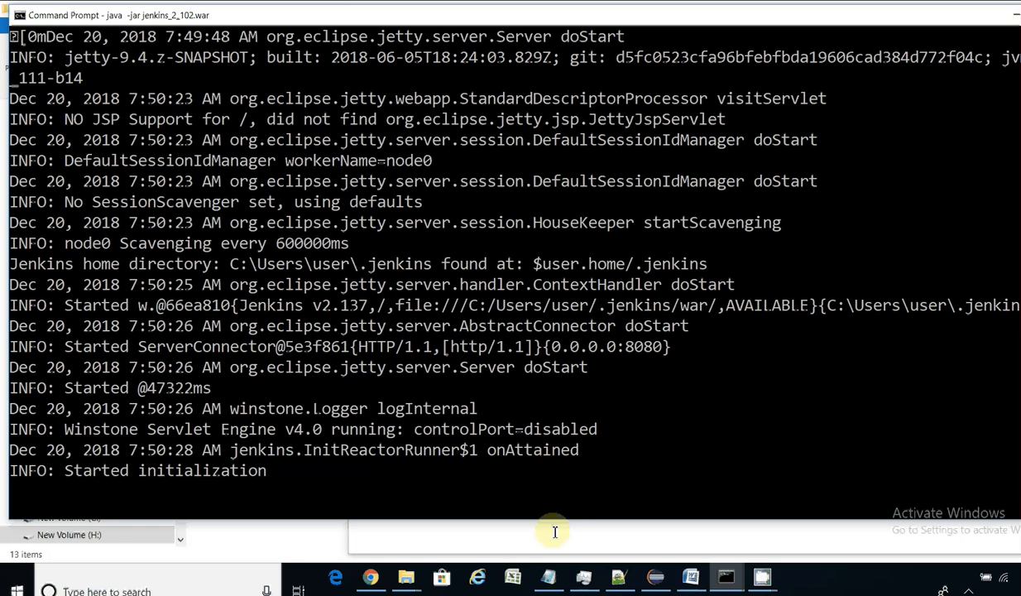
pyautogui.click(549, 579)
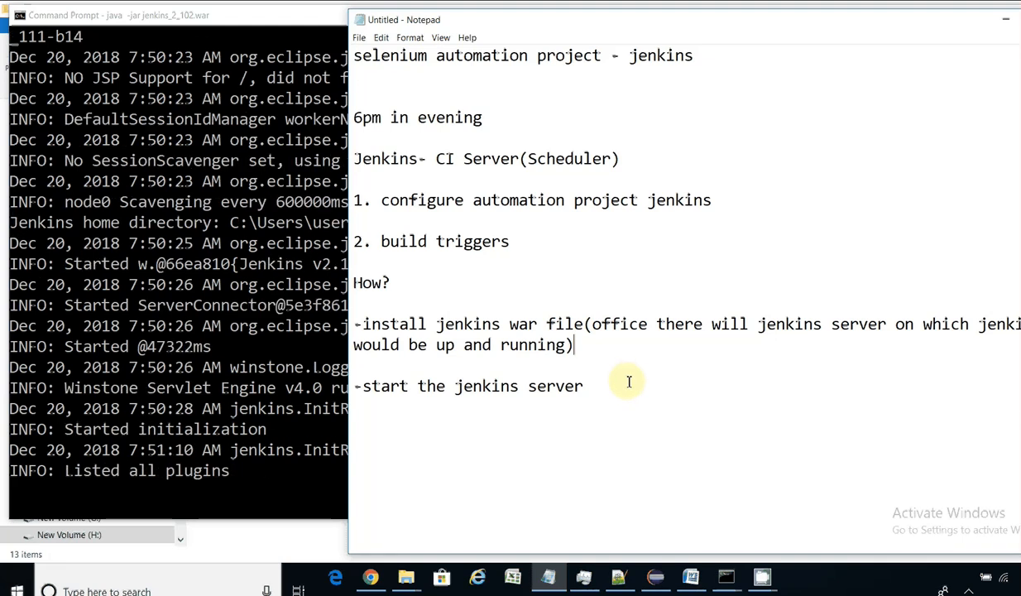
pyautogui.click(282, 449)
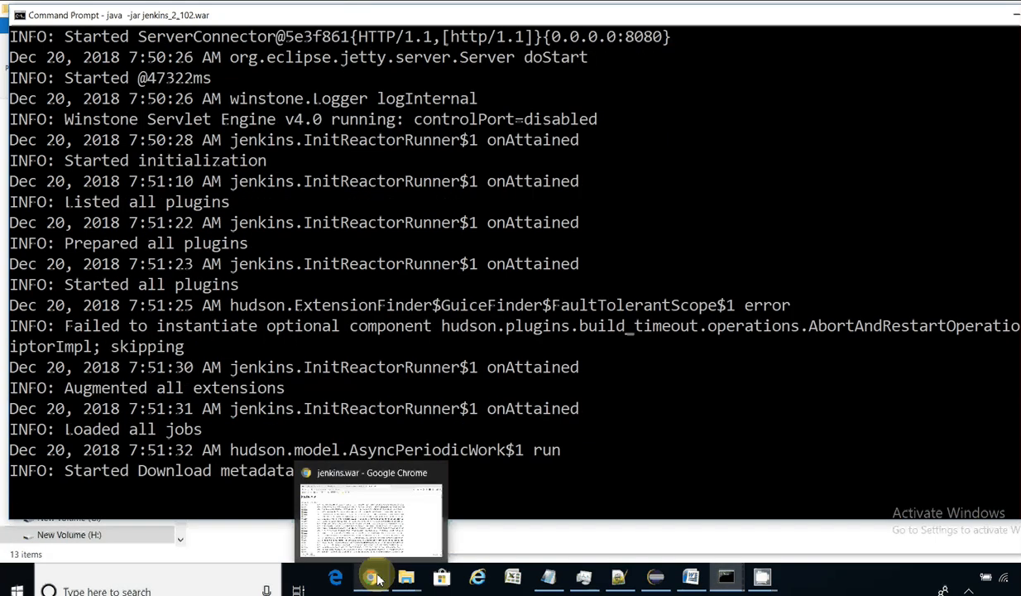
# Step: Check the finished jenkins (1).war download (72.5 MB) in Chrome's download bar
pyautogui.click(379, 576)
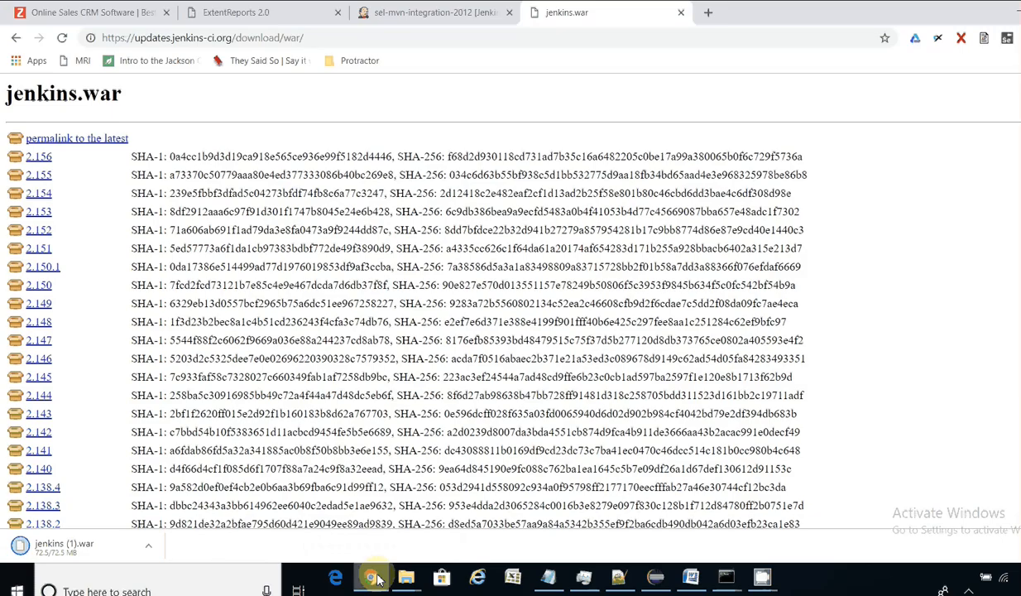
pyautogui.click(149, 548)
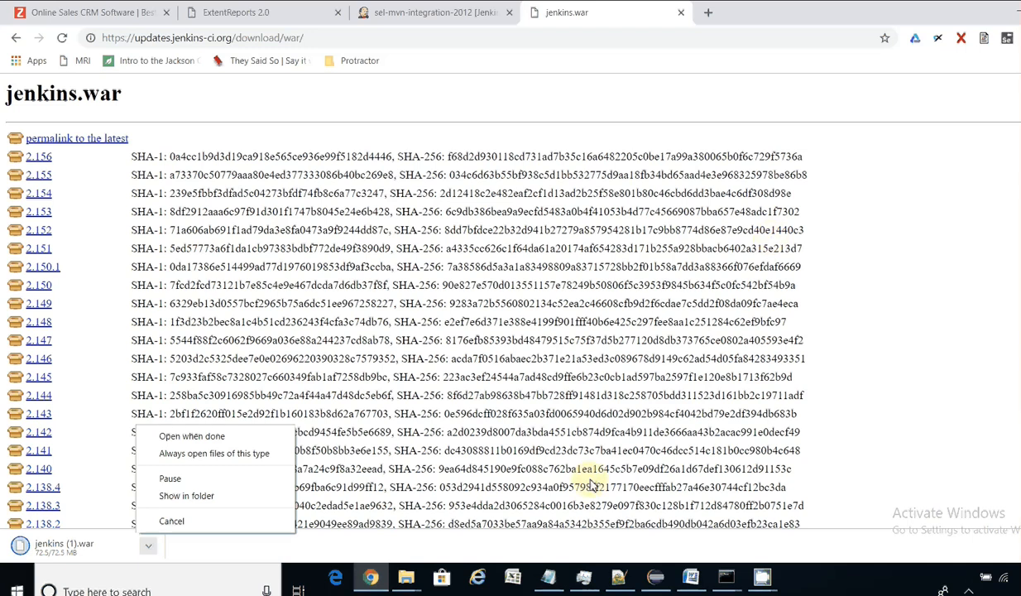
pyautogui.click(737, 579)
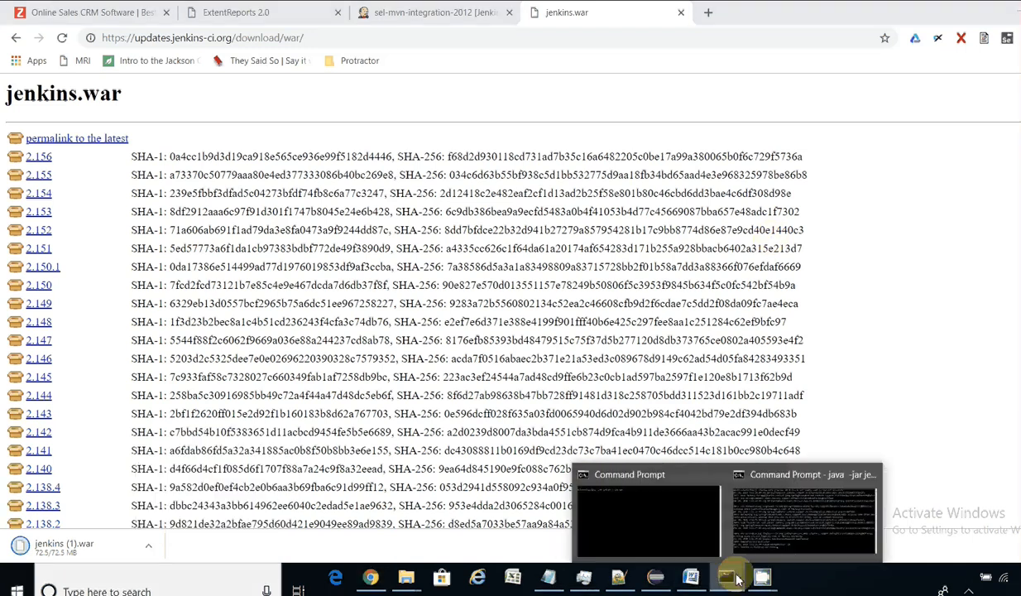
# Step: Highlight the 'Jenkins is fully up and running' log line, then close Chrome's sel-mvn-integration-2012 tab
pyautogui.click(769, 516)
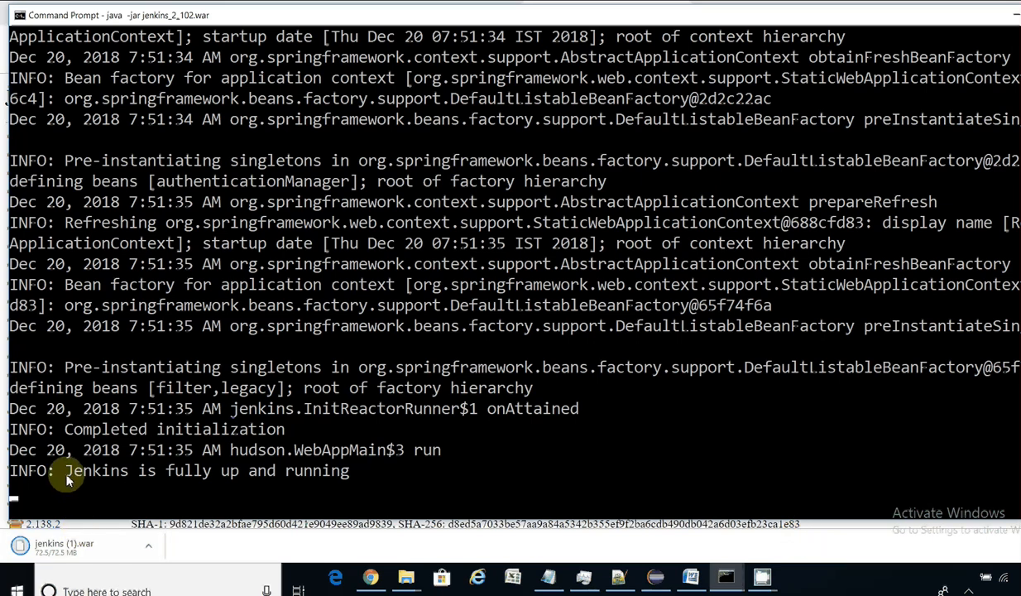
pyautogui.moveTo(68, 478); pyautogui.dragTo(352, 478)
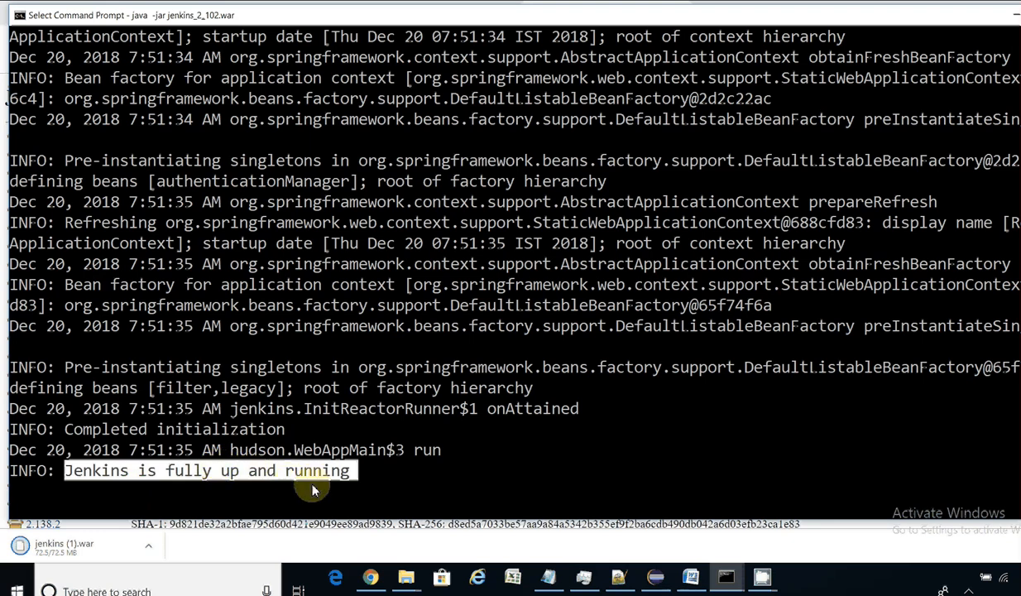
pyautogui.rightClick(372, 576)
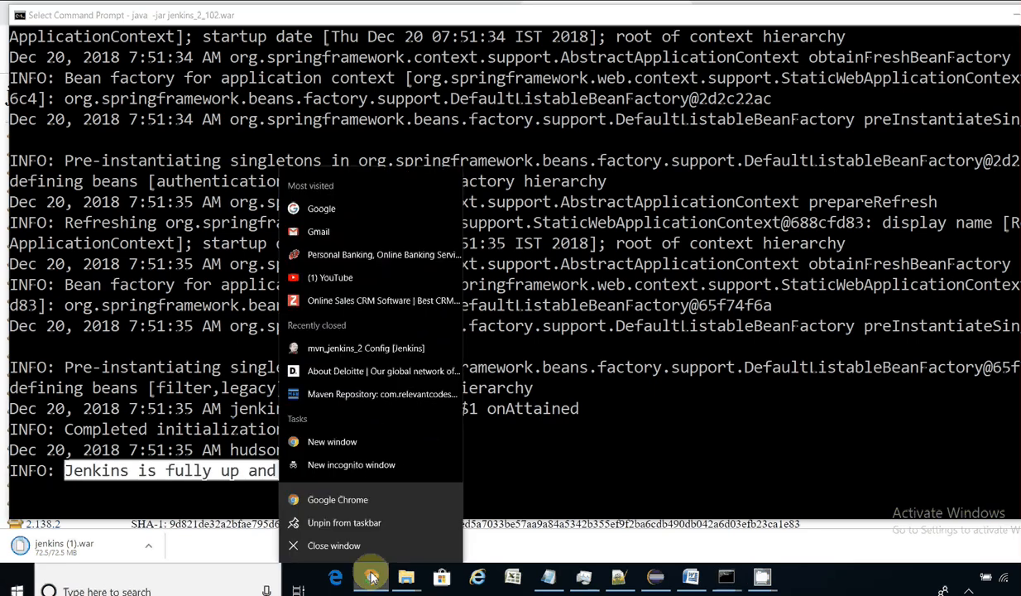
pyautogui.click(372, 577)
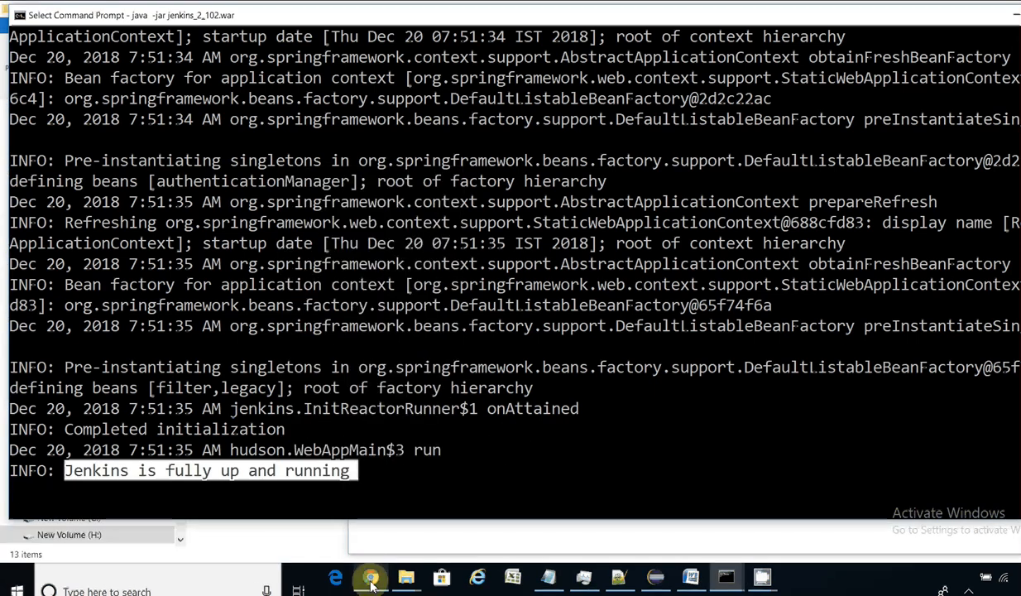
pyautogui.click(373, 579)
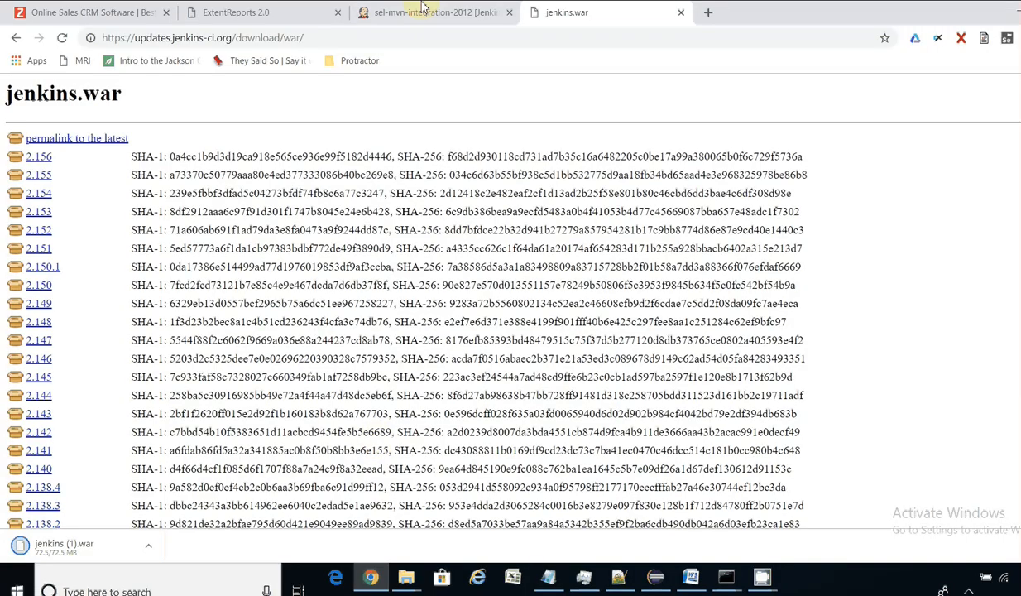
pyautogui.click(508, 15)
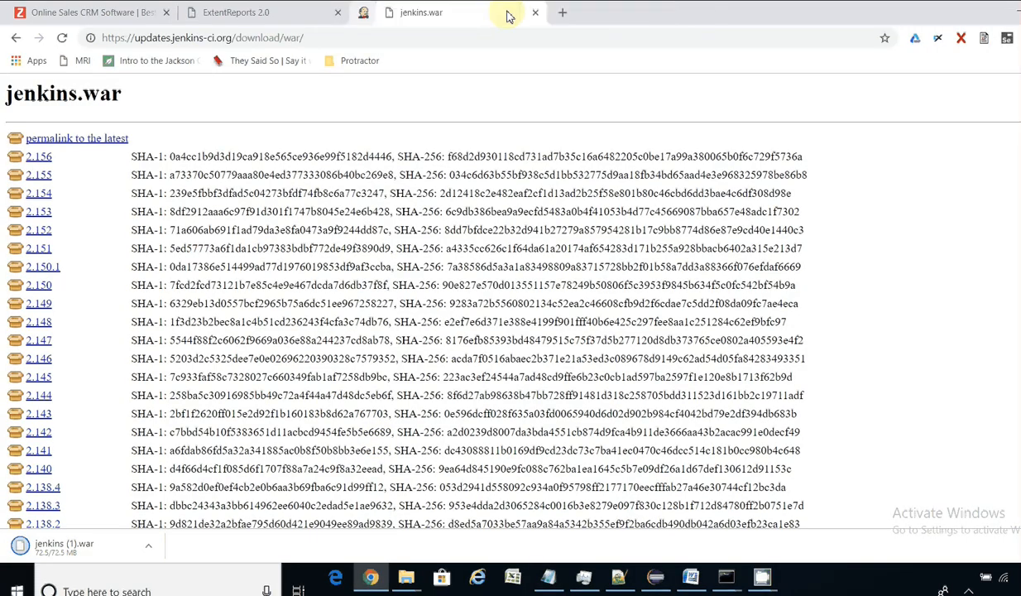
# Step: Close the ExtentReports 2.0 and CRM tabs and load localhost:8080 in a new tab
pyautogui.click(338, 12)
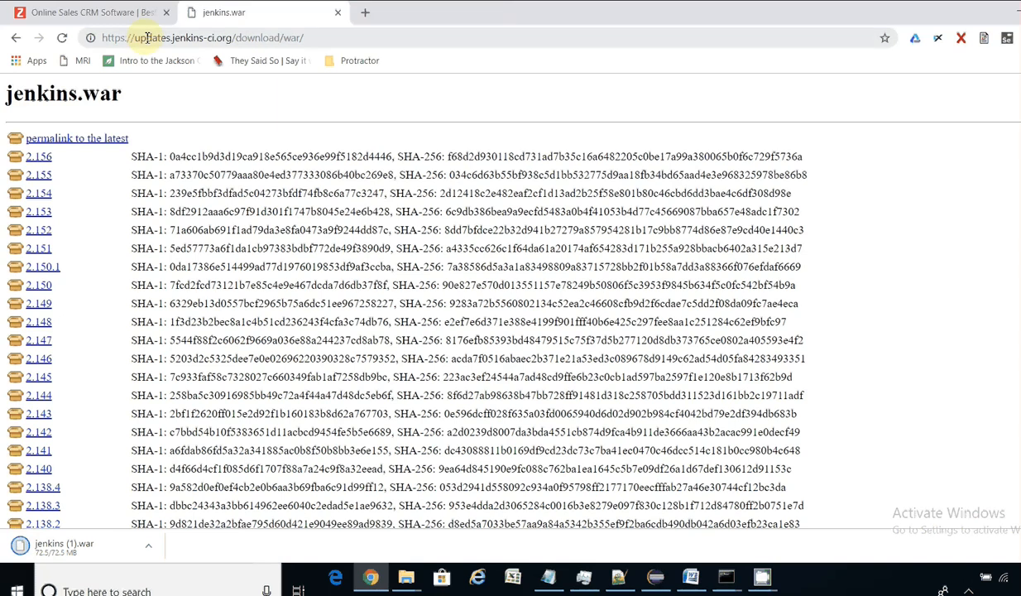
pyautogui.click(166, 14)
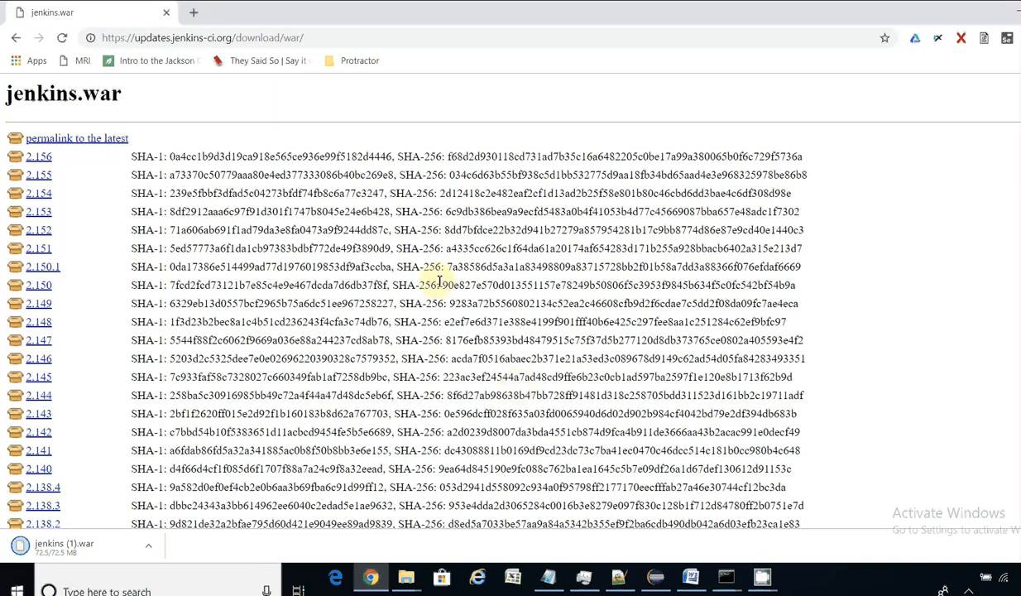
pyautogui.click(194, 12)
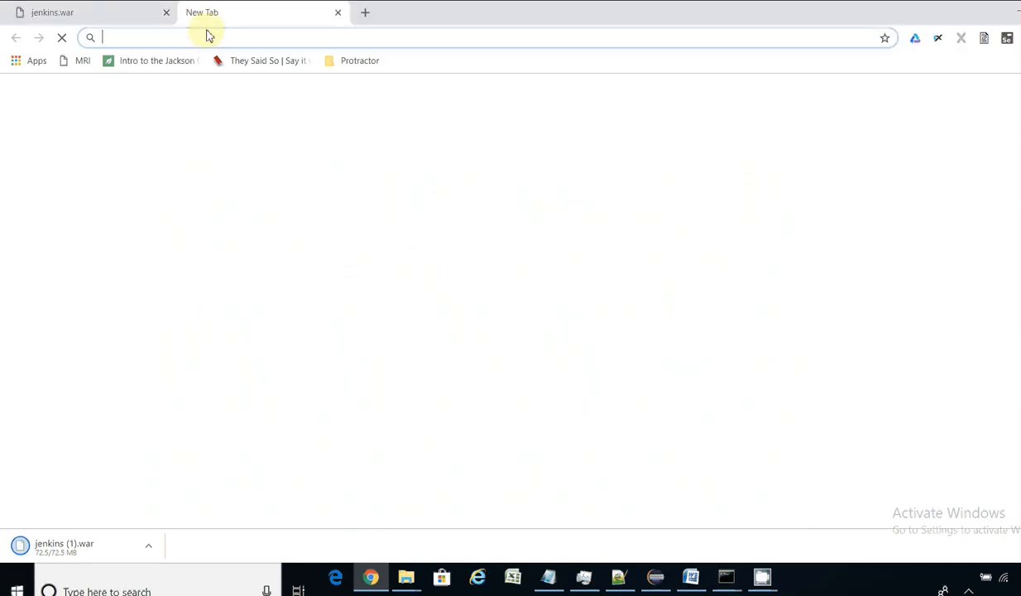
pyautogui.write('localhost')
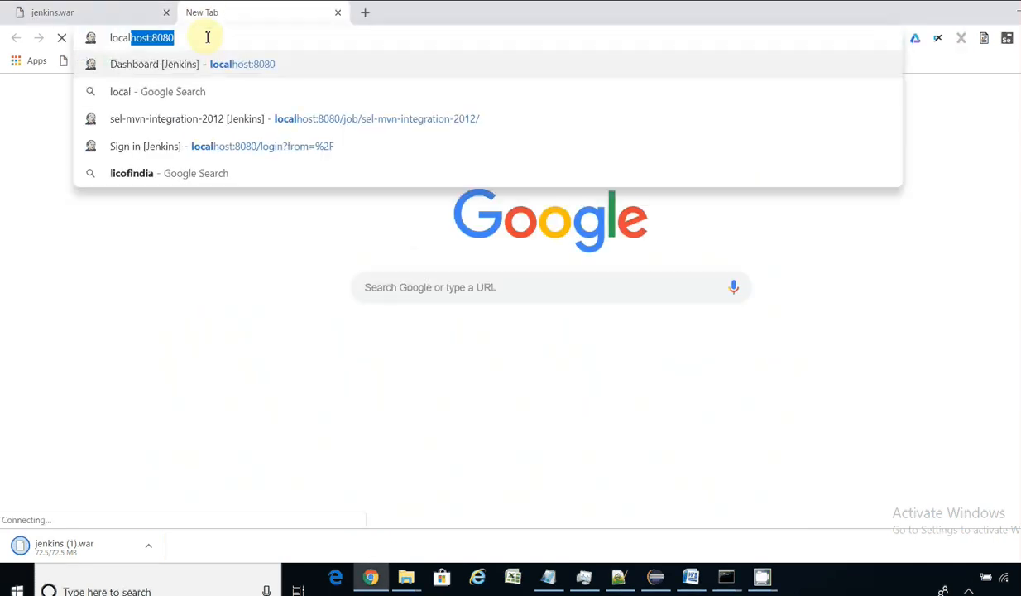
pyautogui.write(':80')
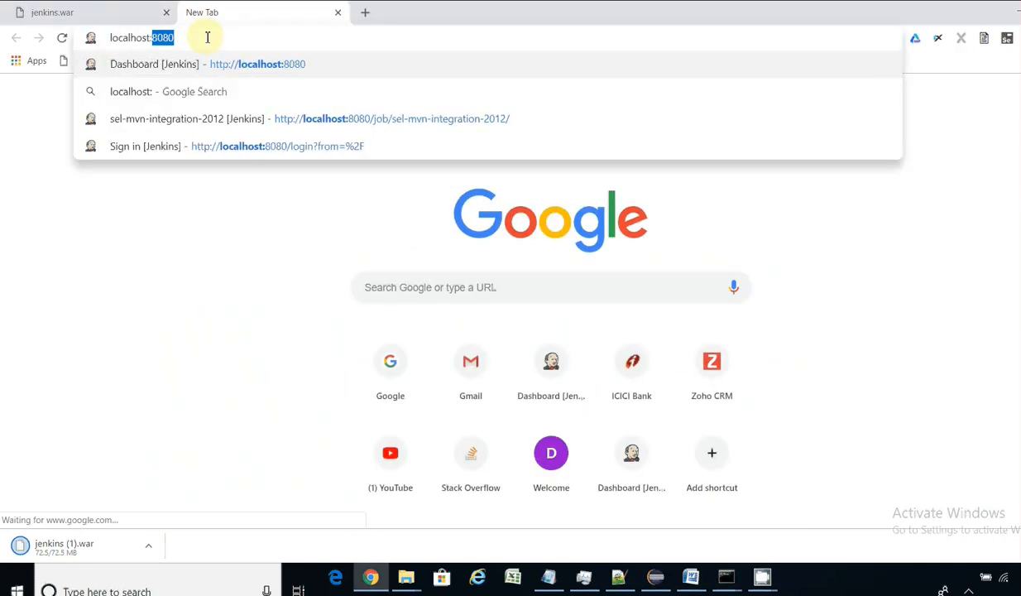
pyautogui.write('80')
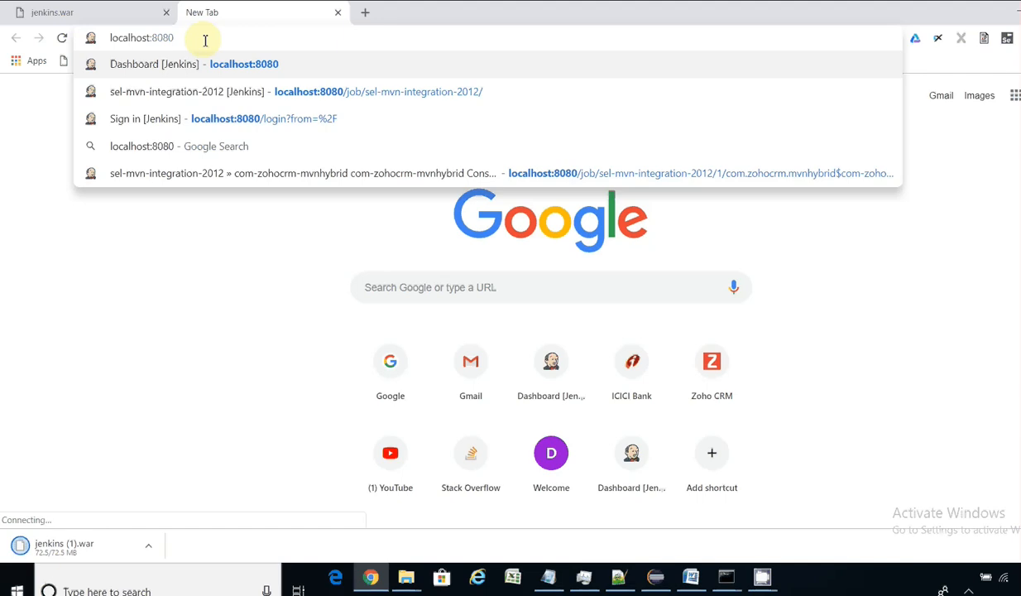
pyautogui.press('Return')
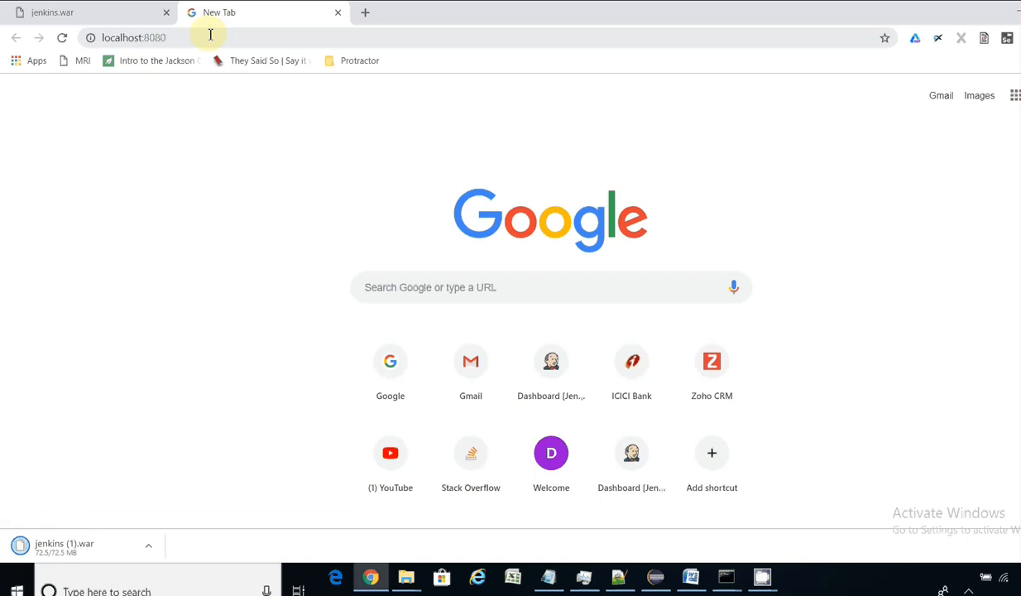
# Step: Resubmit localhost:8080, then open a fresh Chrome window from the taskbar list
pyautogui.click(210, 35)
pyautogui.click(211, 34)
pyautogui.press('Return')
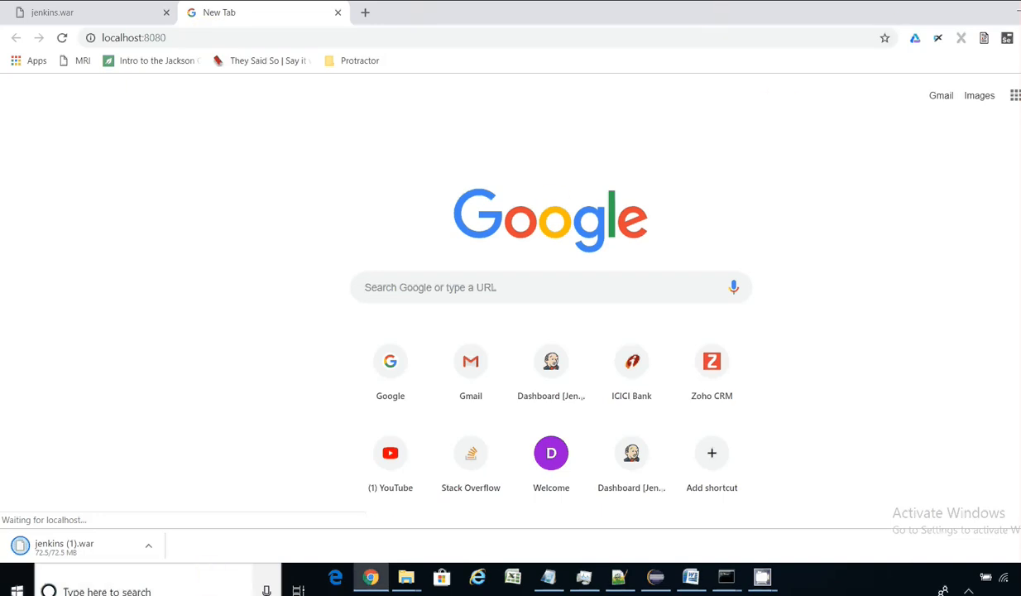
pyautogui.rightClick(370, 576)
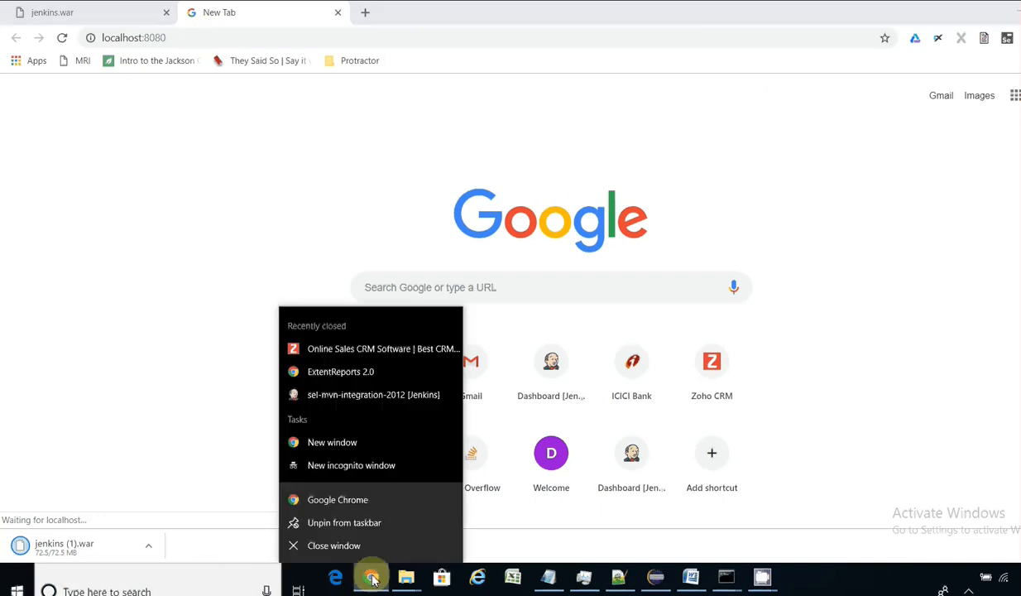
pyautogui.click(362, 500)
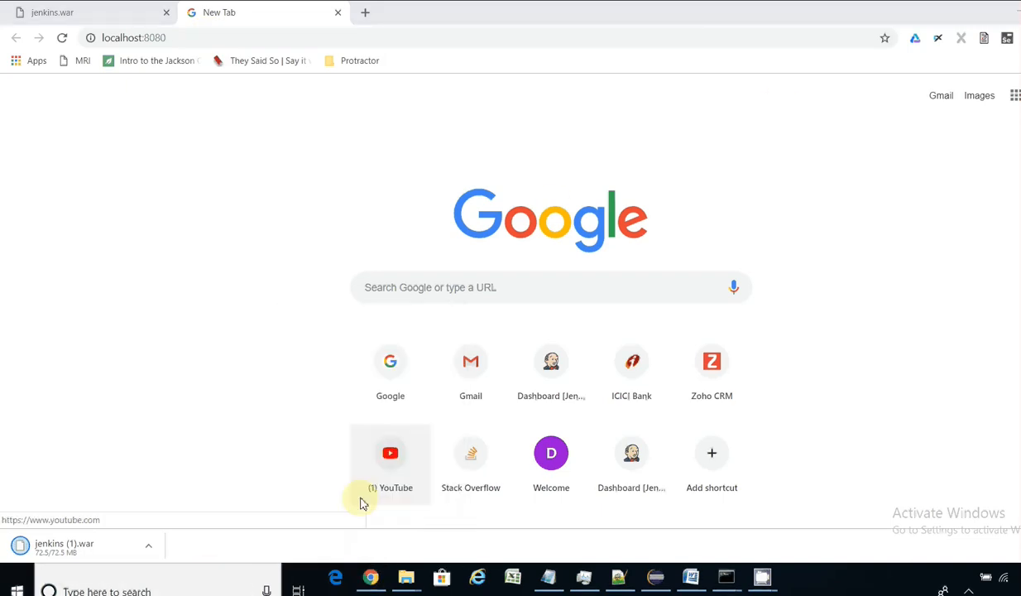
# Step: Load localhost:8080 in the new window and fill in the saved username
pyautogui.write('localhost:8080')
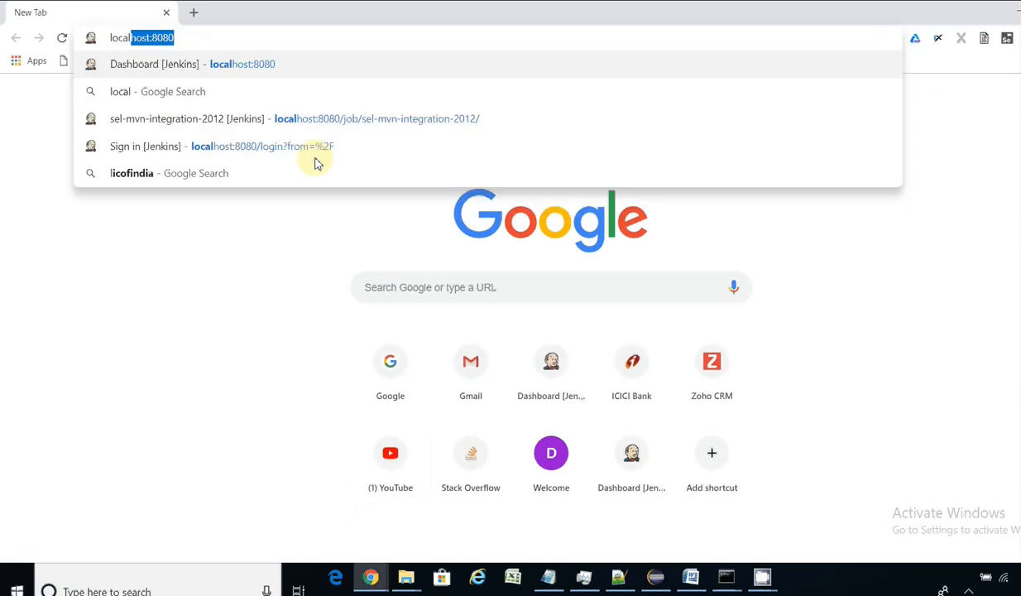
pyautogui.press('Return')
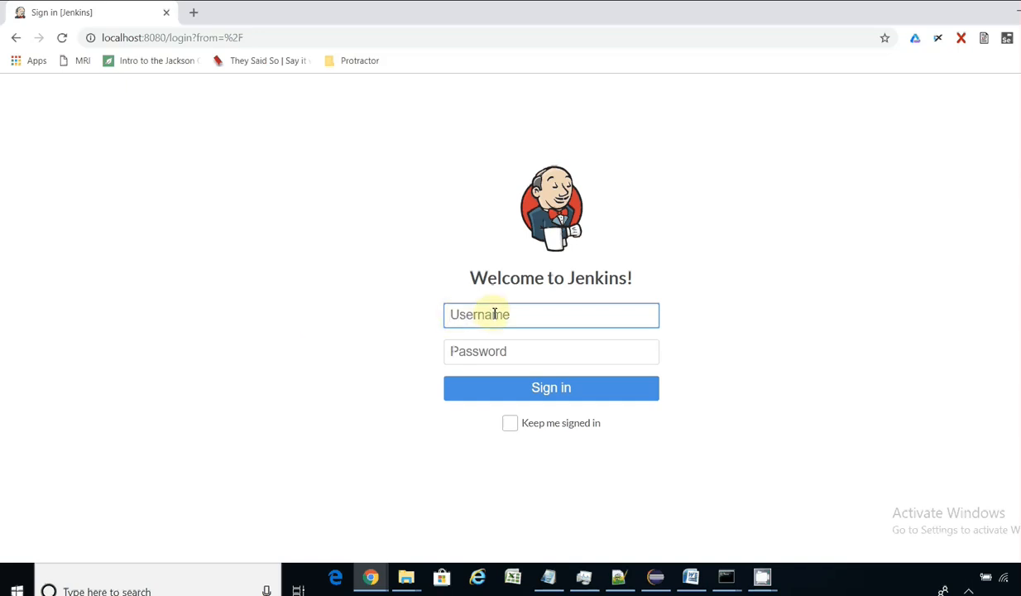
pyautogui.write('sele')
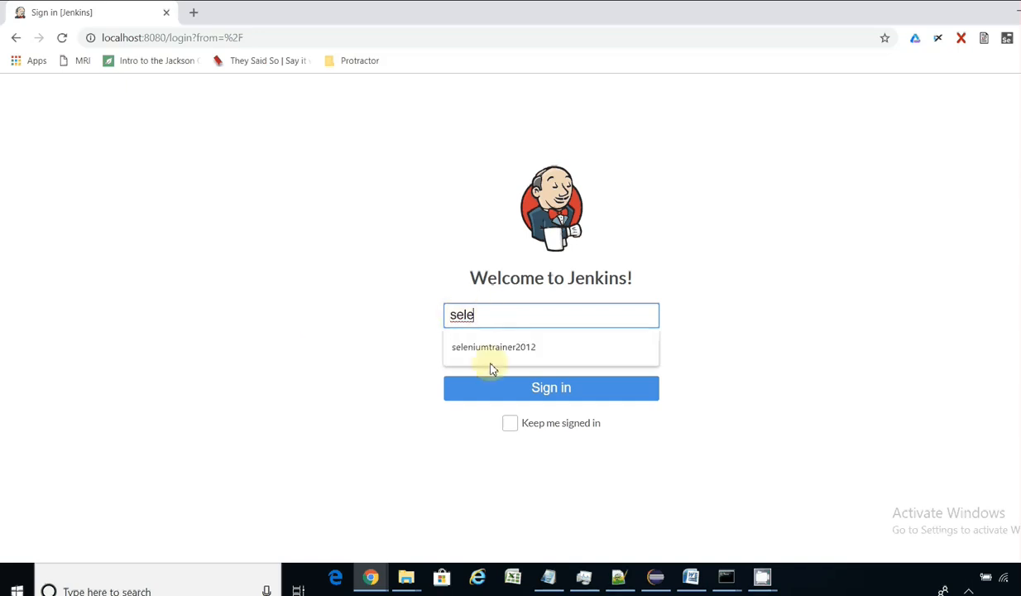
pyautogui.click(495, 347)
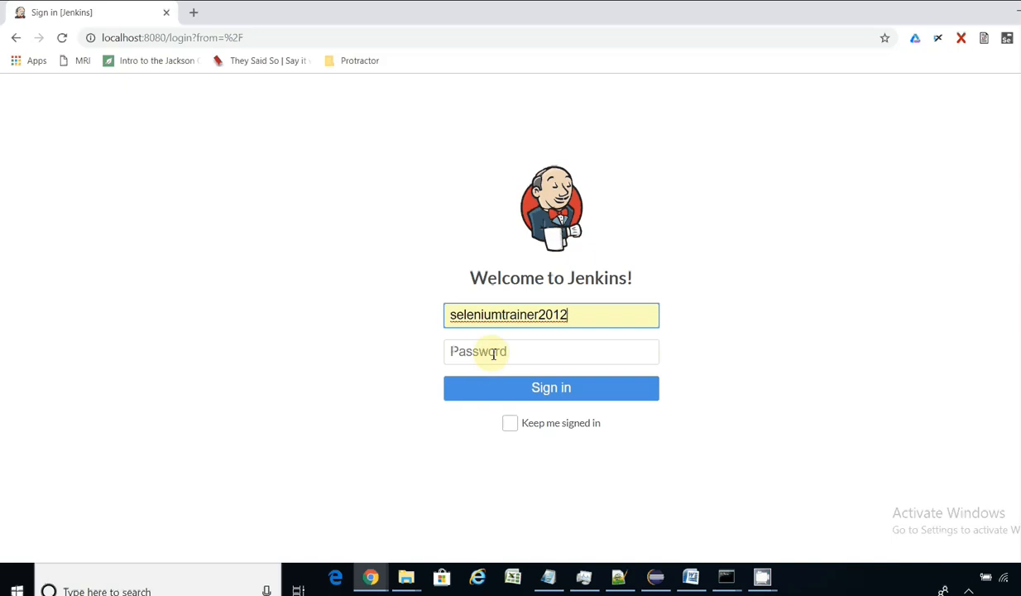
# Step: Enter the account password, retyping it after a mistake, and sign in
pyautogui.click(493, 351)
pyautogui.write('s•••••••••')
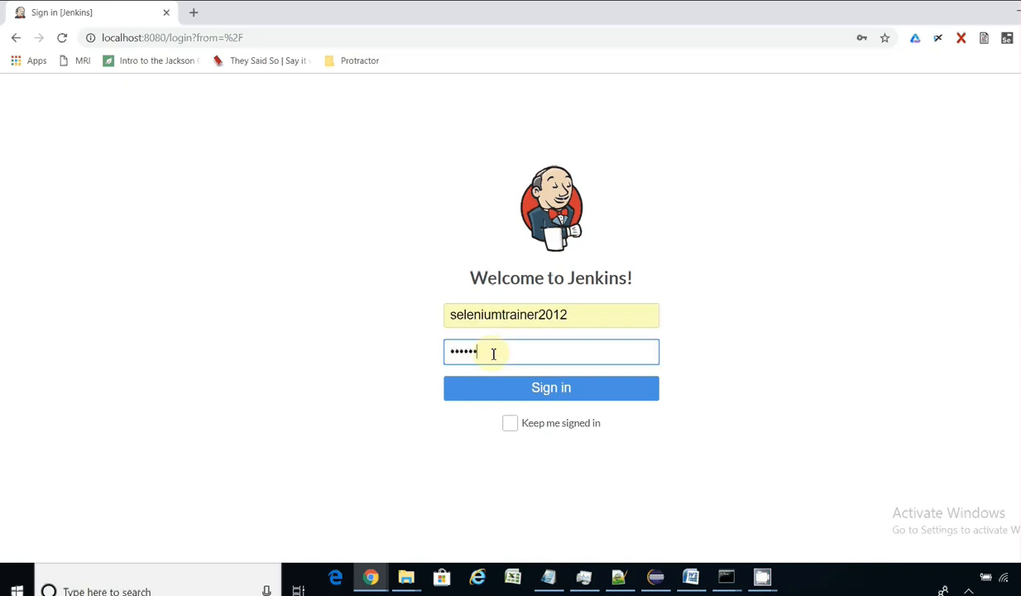
pyautogui.write('••••')
pyautogui.hotkey('ctrl', 'a')
pyautogui.press('BackSpace')
pyautogui.write('••••')
pyautogui.hotkey('ctrl', 'a')
pyautogui.press('BackSpace')
pyautogui.write('•••••••••••')
pyautogui.click(509, 389)
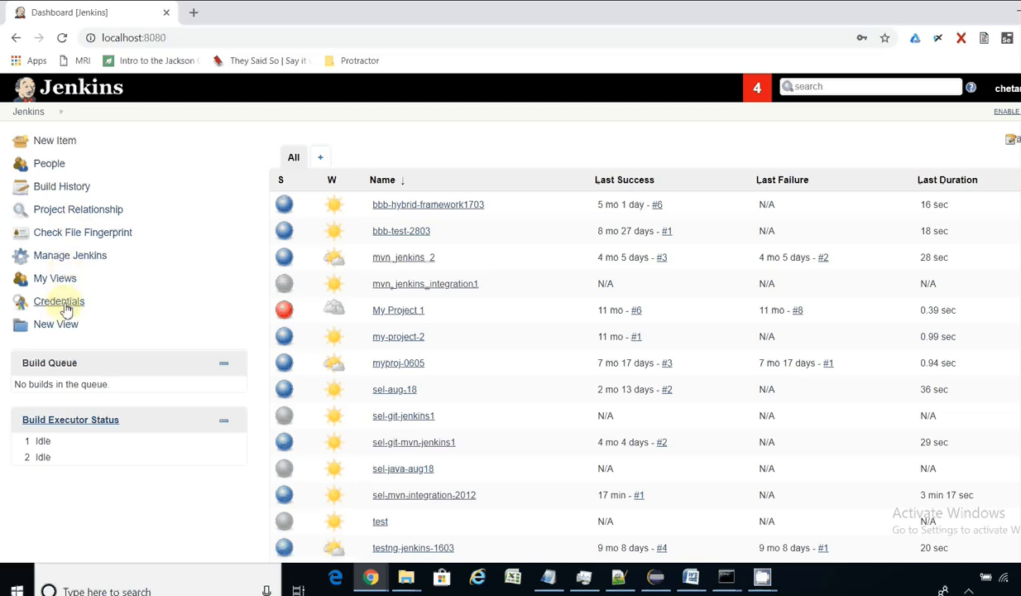
# Step: Go to Manage Jenkins and open Manage Plugins to see the available updates list
pyautogui.click(79, 262)
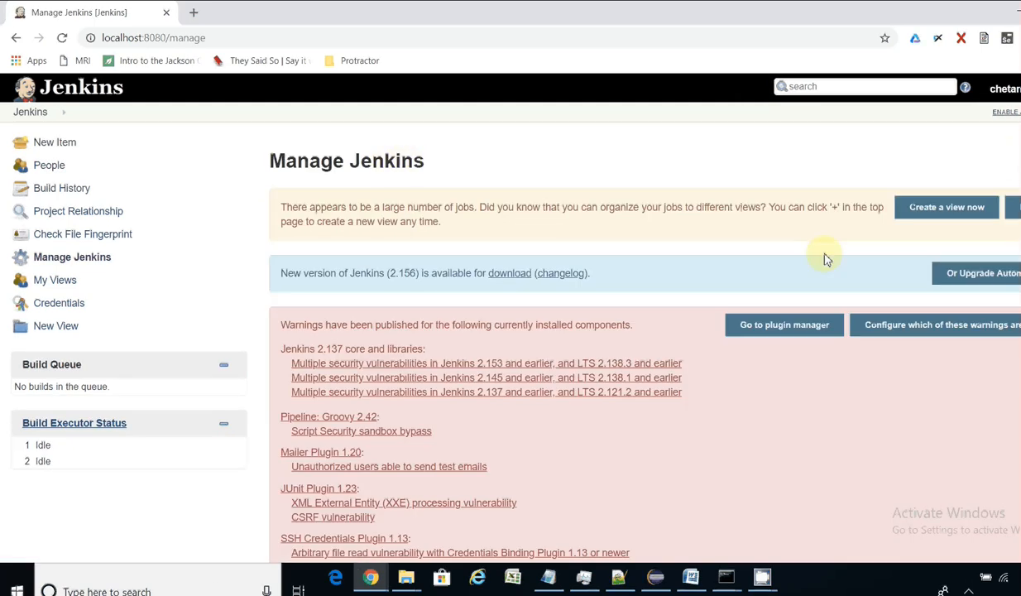
pyautogui.scroll(-15, 546, 331)
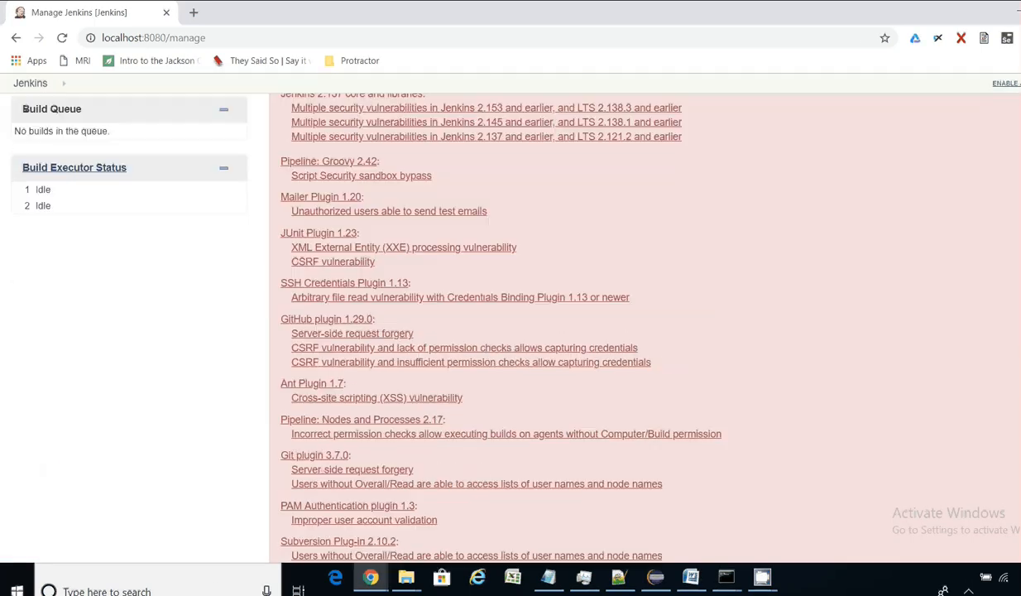
pyautogui.scroll(-3, 546, 331)
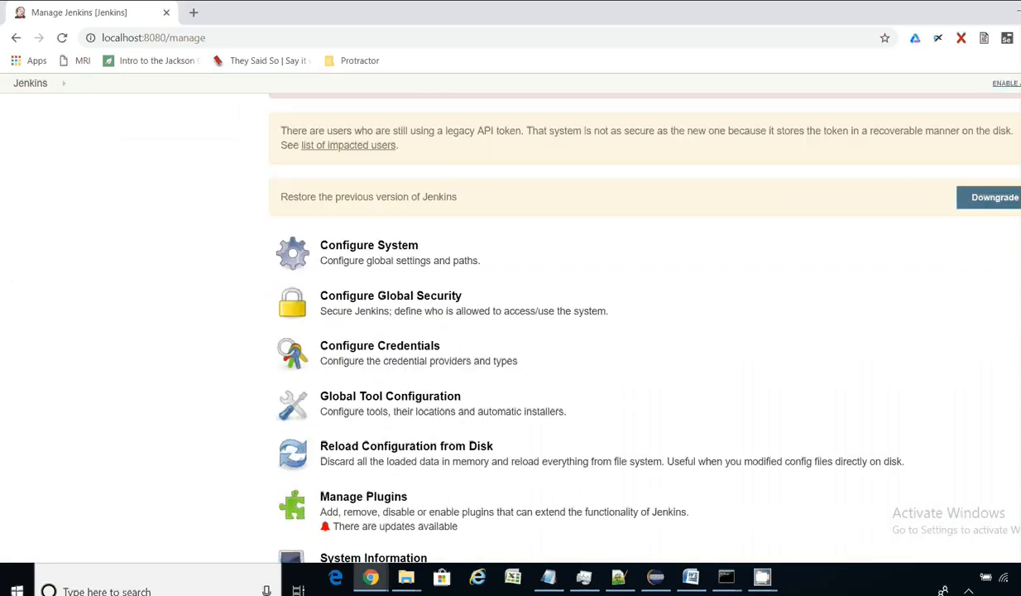
pyautogui.scroll(-2, 401, 308)
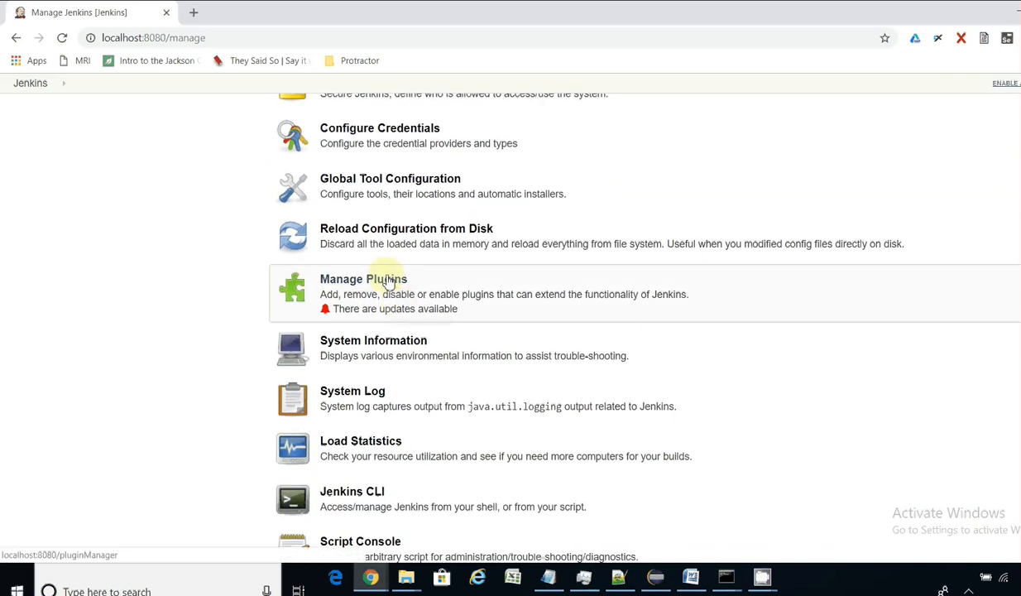
pyautogui.click(387, 280)
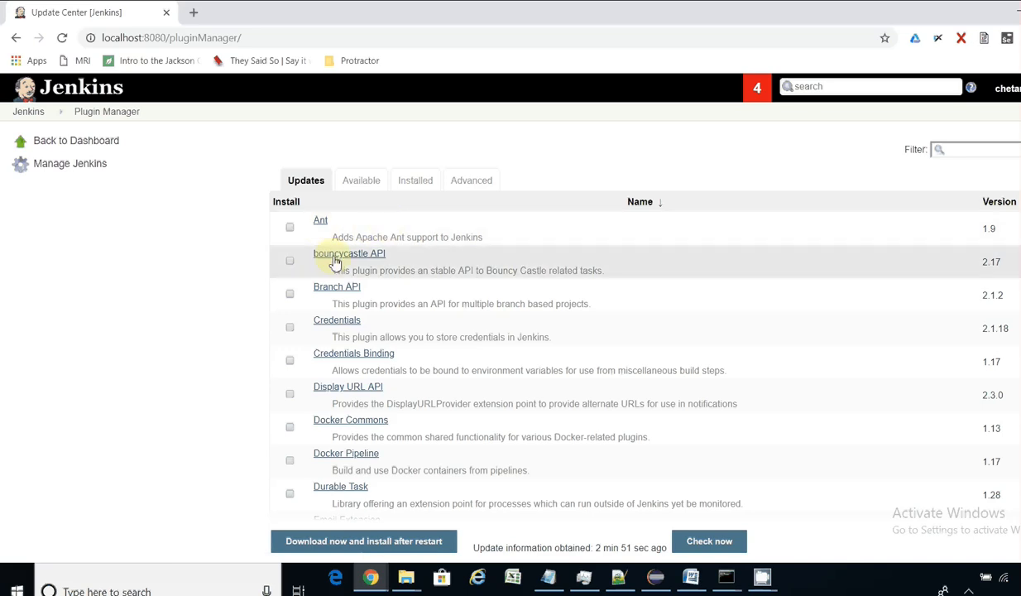
# Step: Browse the Installed plugins list (Git 3.7.0, Pipeline 2.5) without changes, then return to the dashboard
pyautogui.click(289, 296)
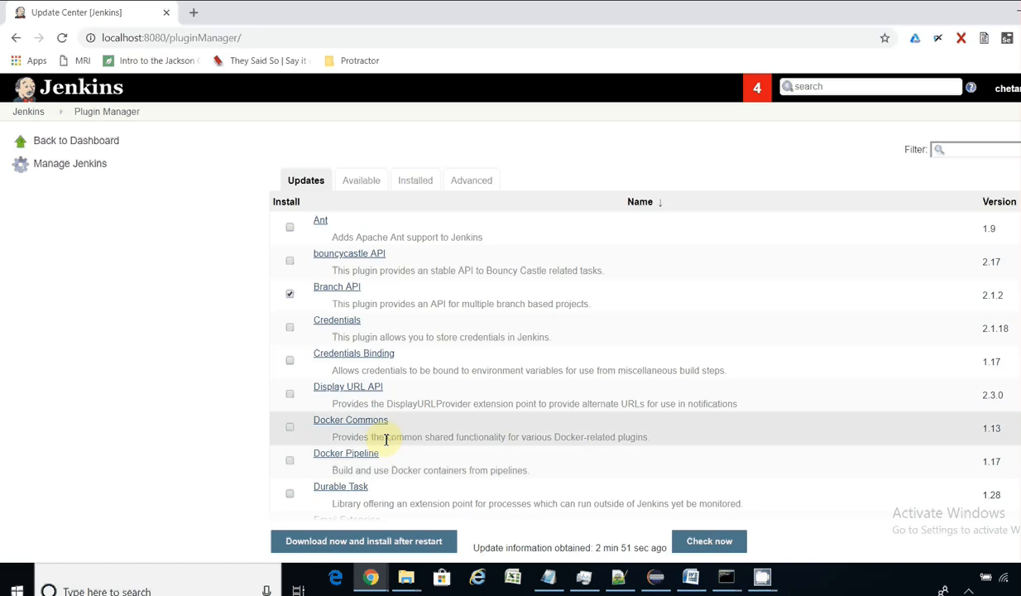
pyautogui.click(292, 296)
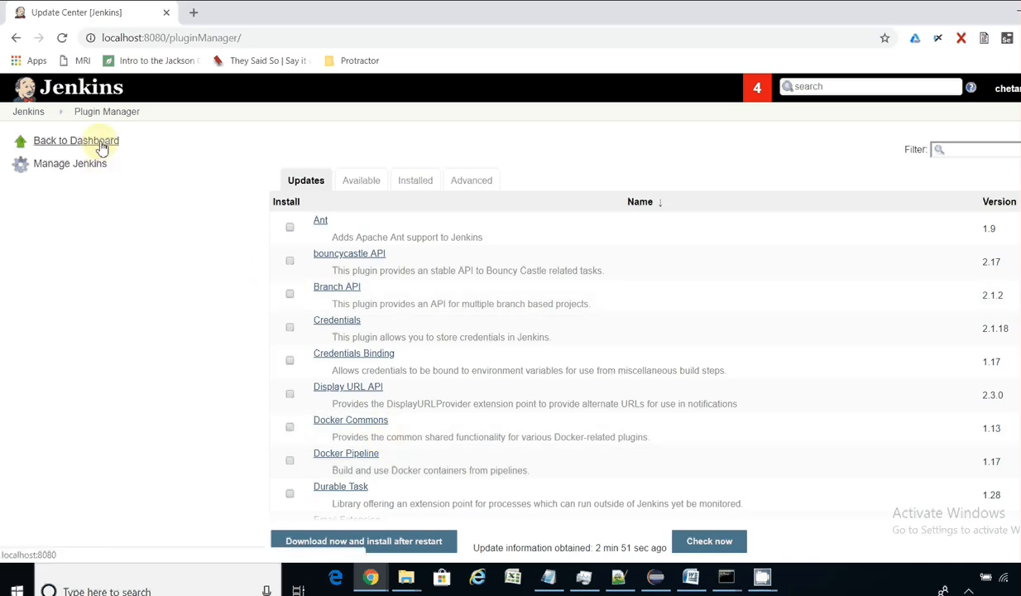
pyautogui.click(437, 192)
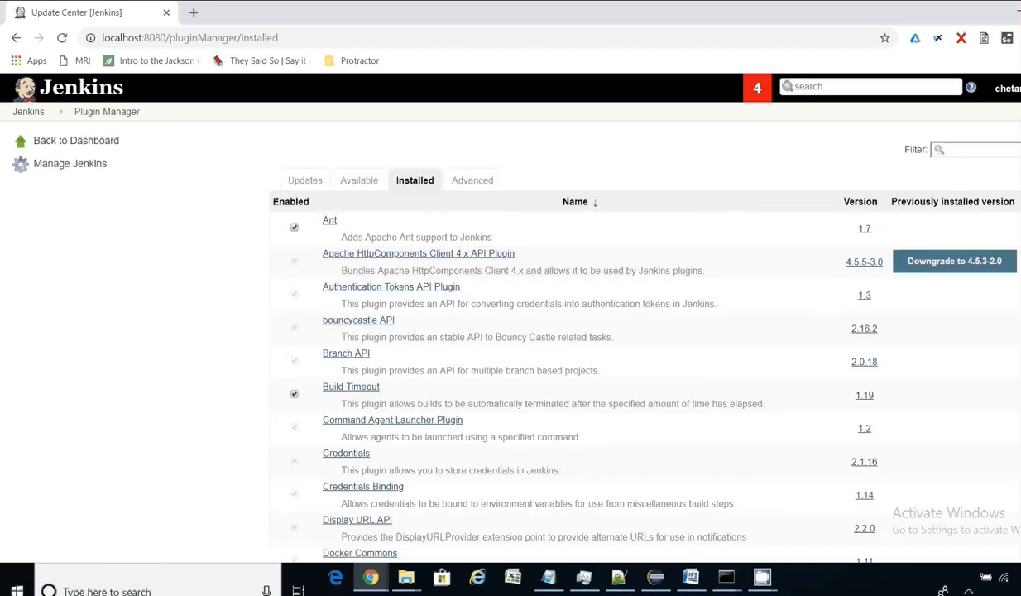
pyautogui.scroll(-3, 620, 331)
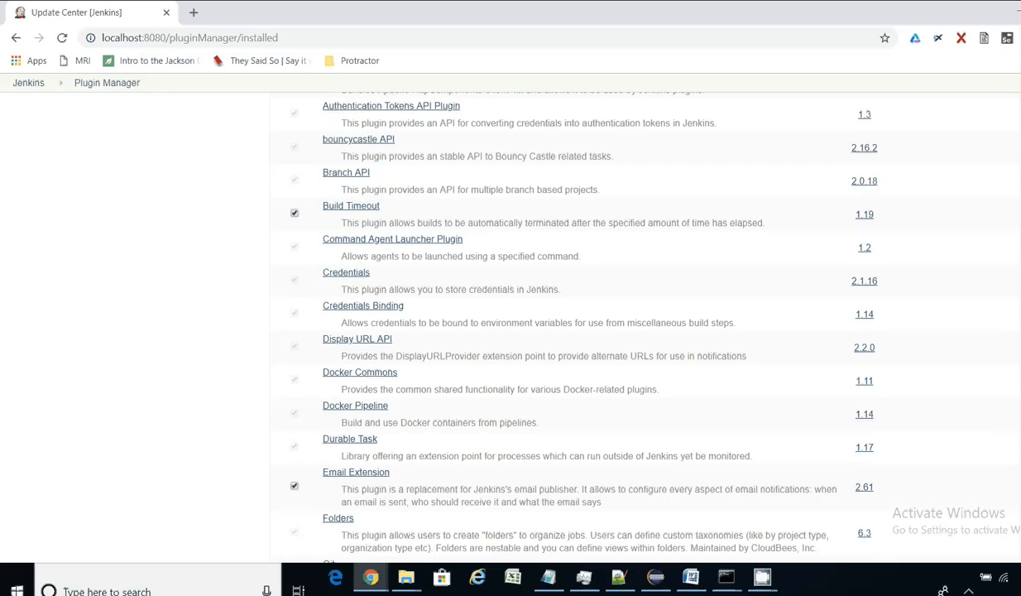
pyautogui.scroll(-4, 621, 331)
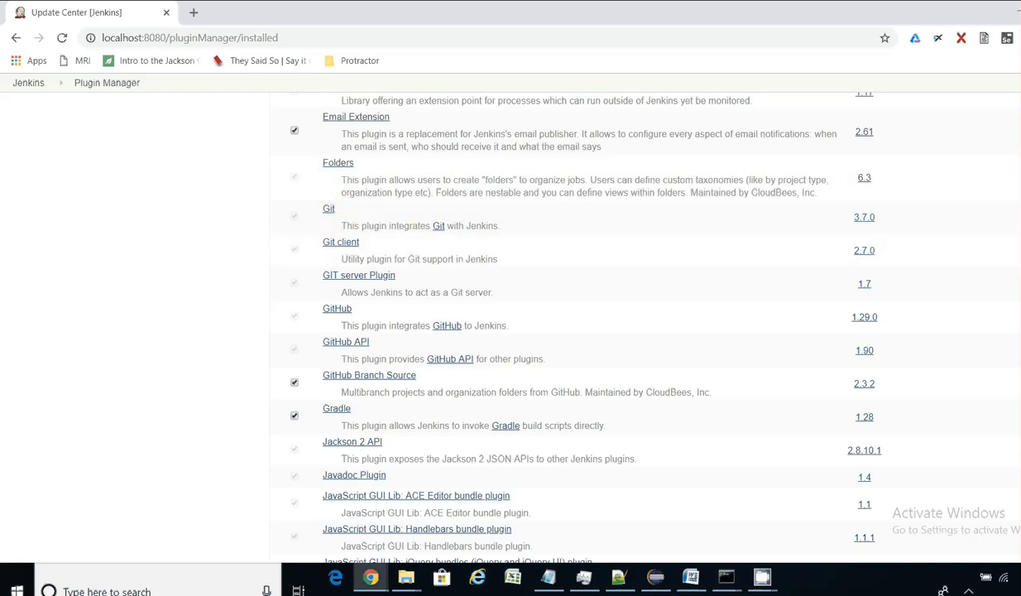
pyautogui.scroll(-5, 563, 322)
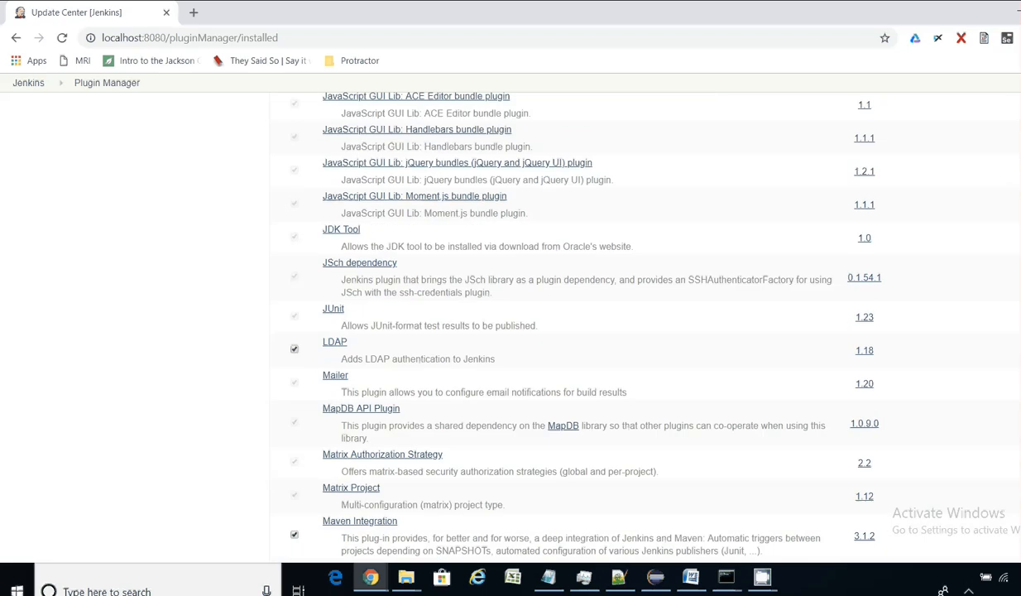
pyautogui.scroll(-3, 562, 323)
pyautogui.scroll(-3, 563, 322)
pyautogui.scroll(20, 563, 323)
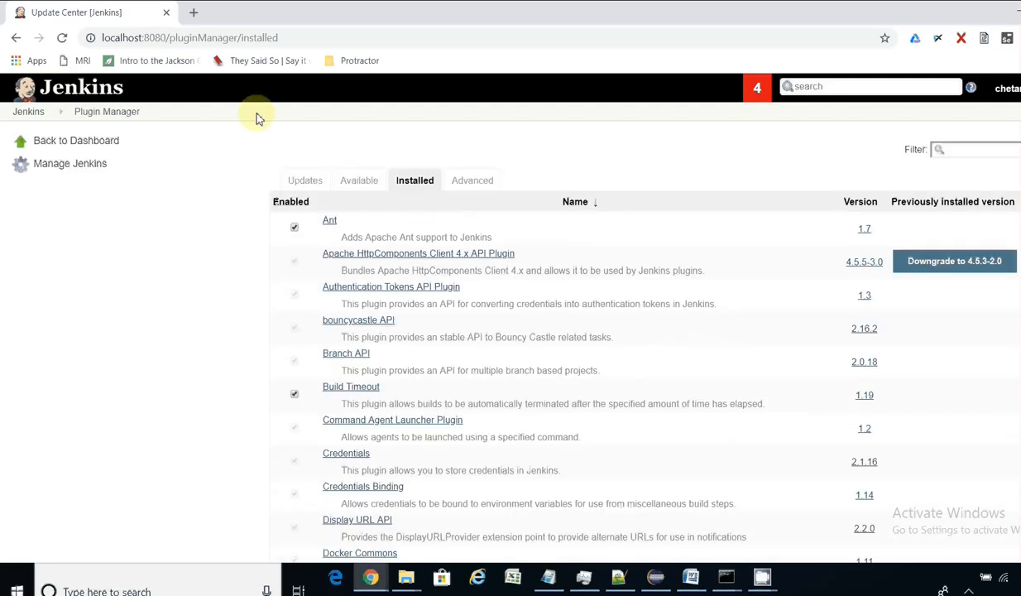
pyautogui.click(28, 112)
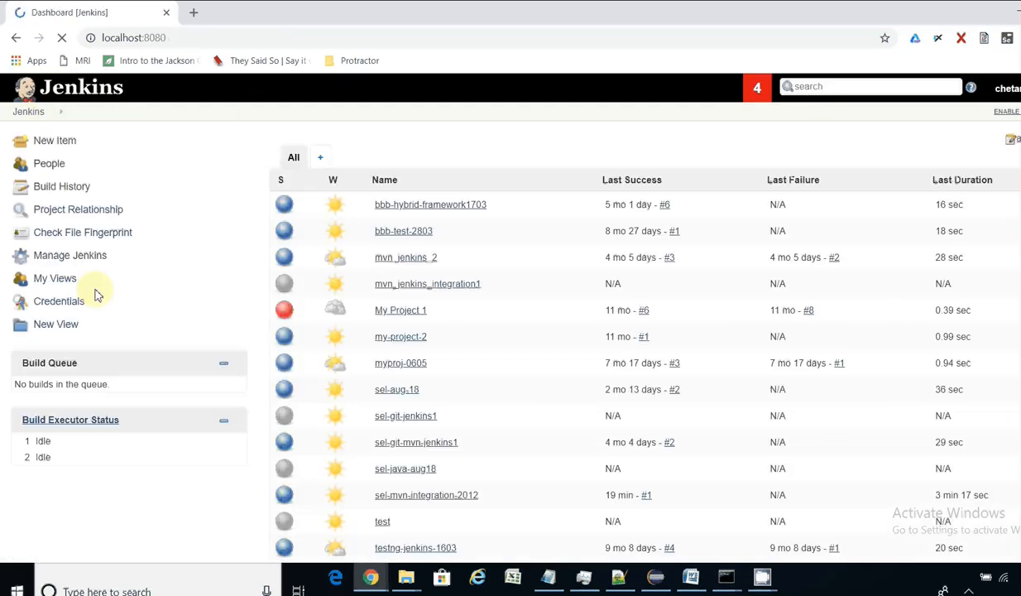
# Step: Review Configure System (2 executors, quiet period 5) under Manage Jenkins, then return to the dashboard
pyautogui.click(65, 258)
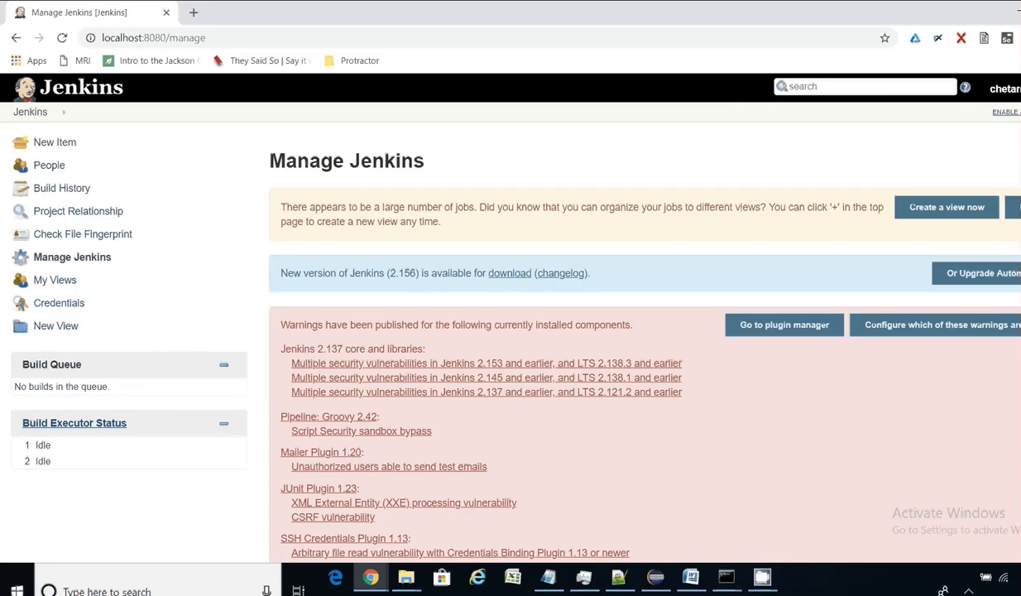
pyautogui.scroll(-15, 645, 331)
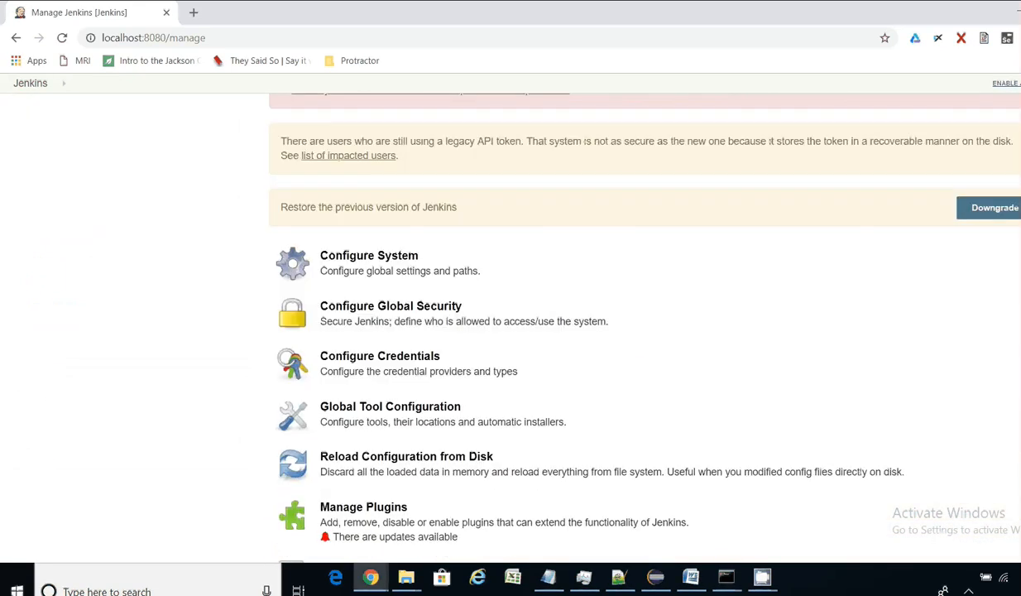
pyautogui.click(383, 257)
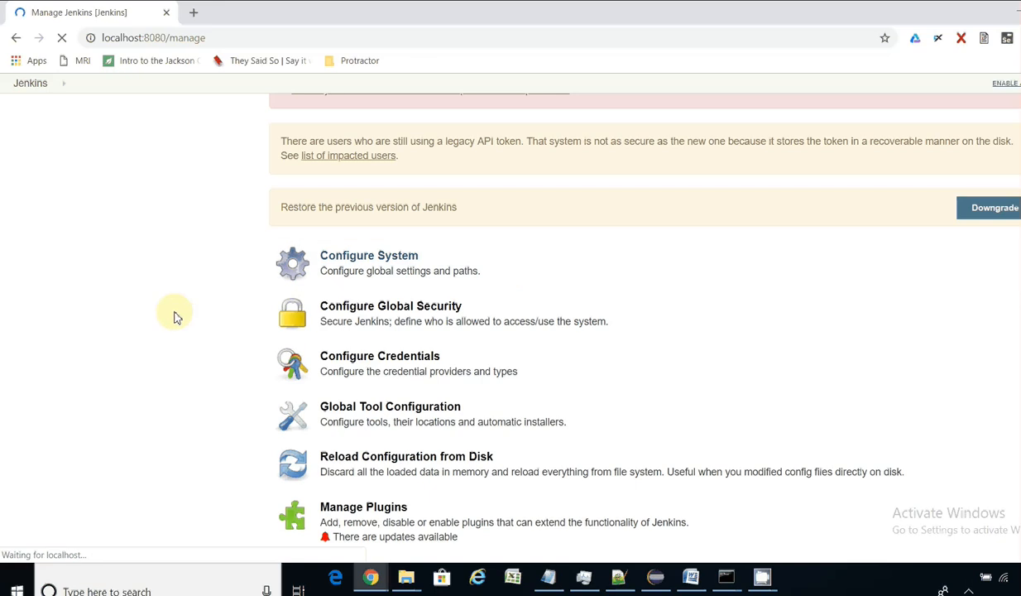
pyautogui.click(378, 258)
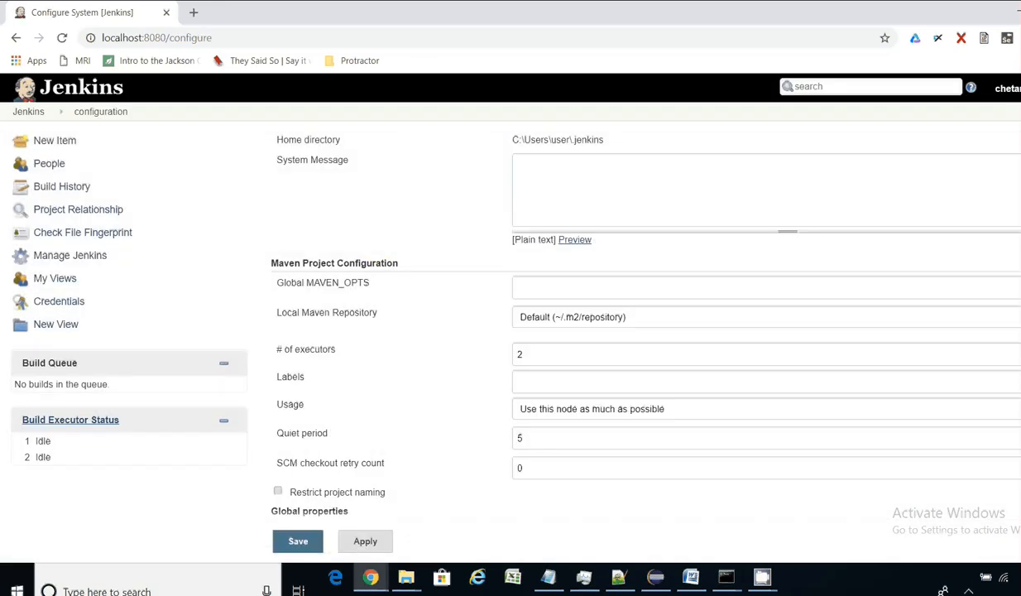
pyautogui.scroll(-6, 510, 314)
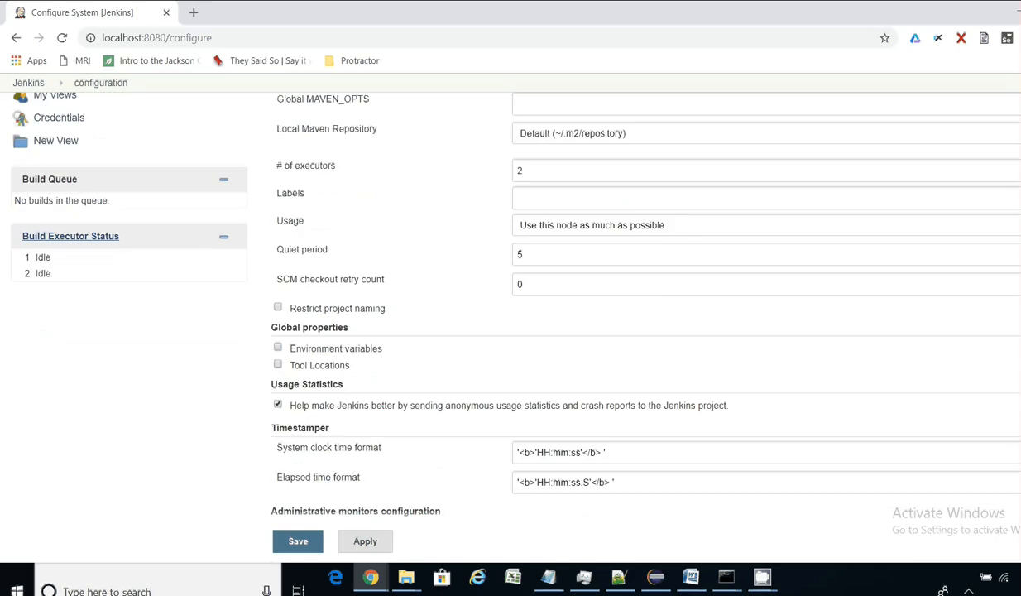
pyautogui.scroll(-5, 511, 314)
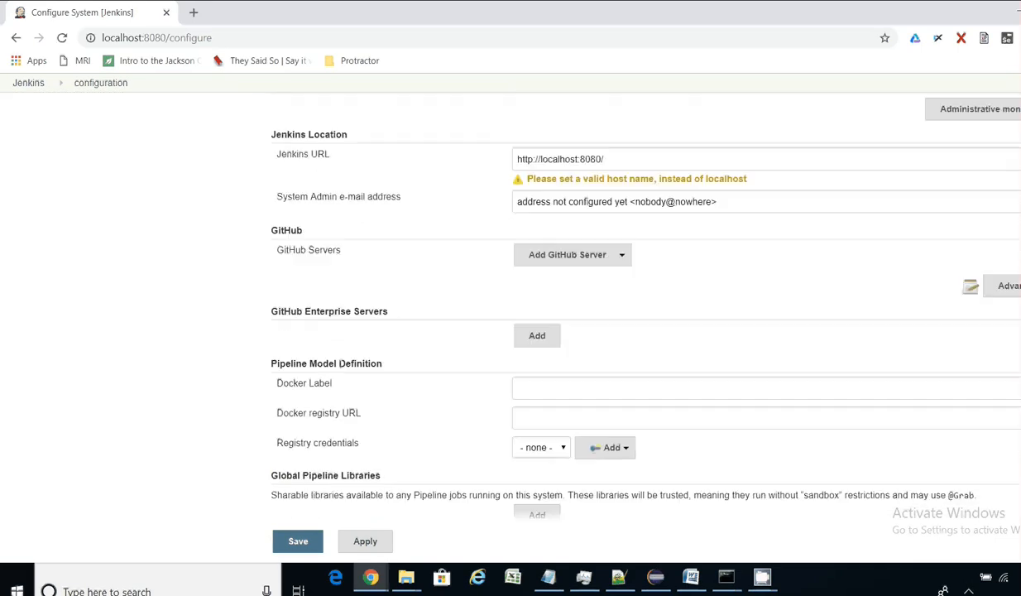
pyautogui.scroll(-7, 510, 314)
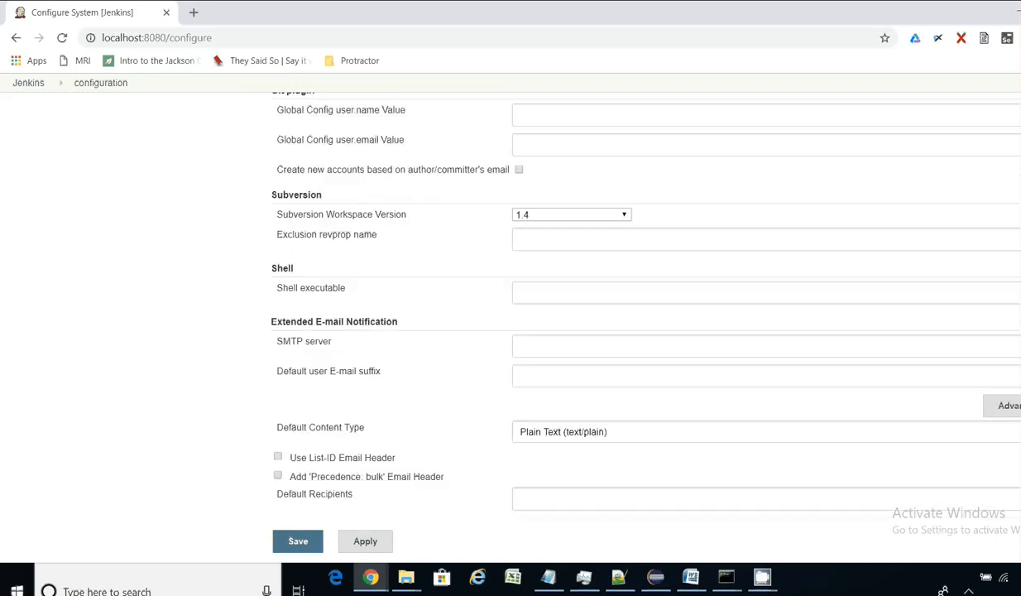
pyautogui.scroll(-3, 510, 314)
pyautogui.scroll(15, 510, 314)
pyautogui.scroll(4, 511, 315)
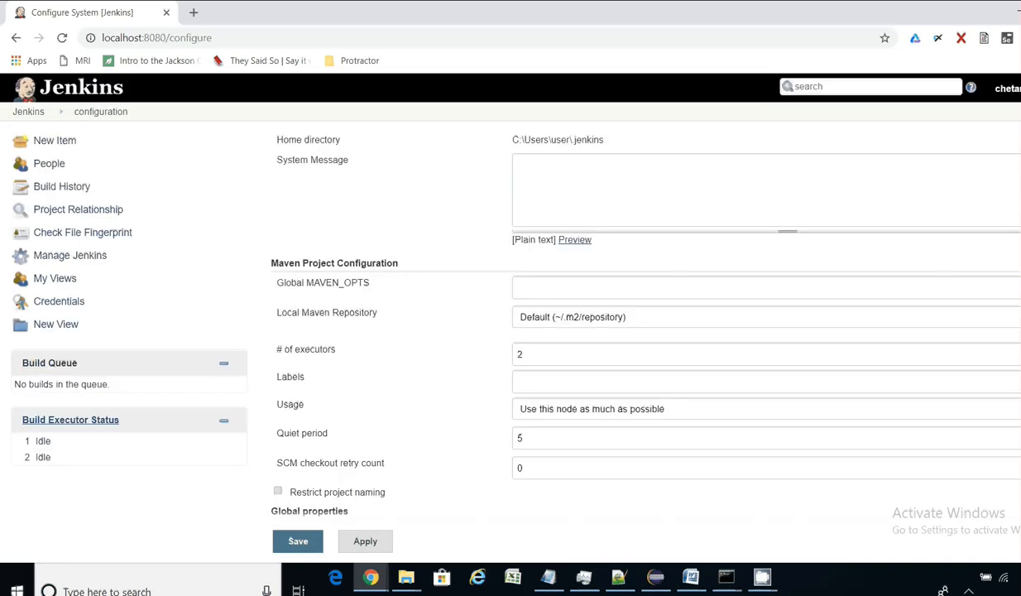
pyautogui.click(30, 111)
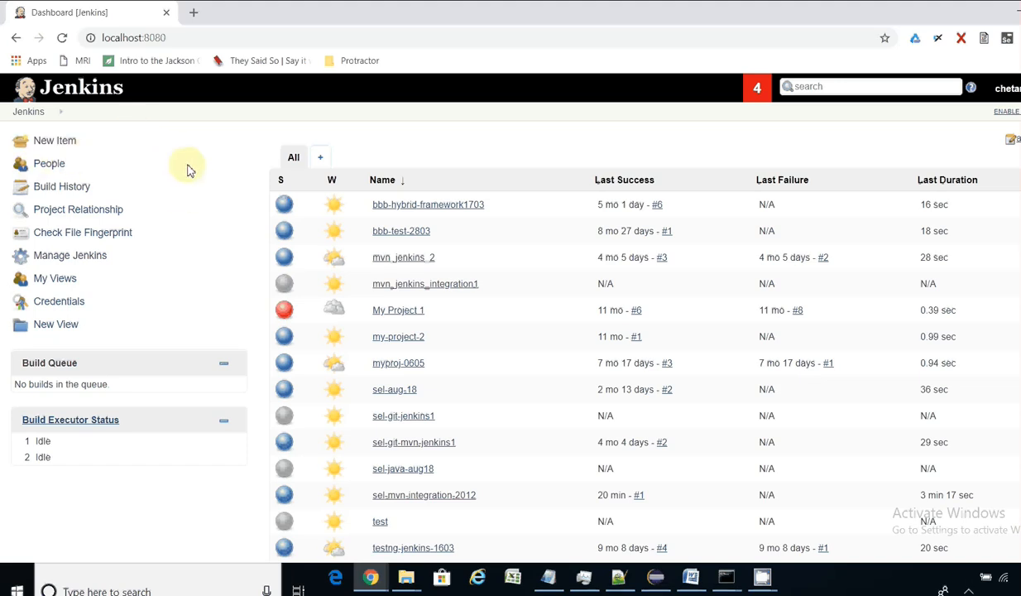
# Step: Start a New Item as a Freestyle project named sel-testng-integration-2012
pyautogui.click(47, 145)
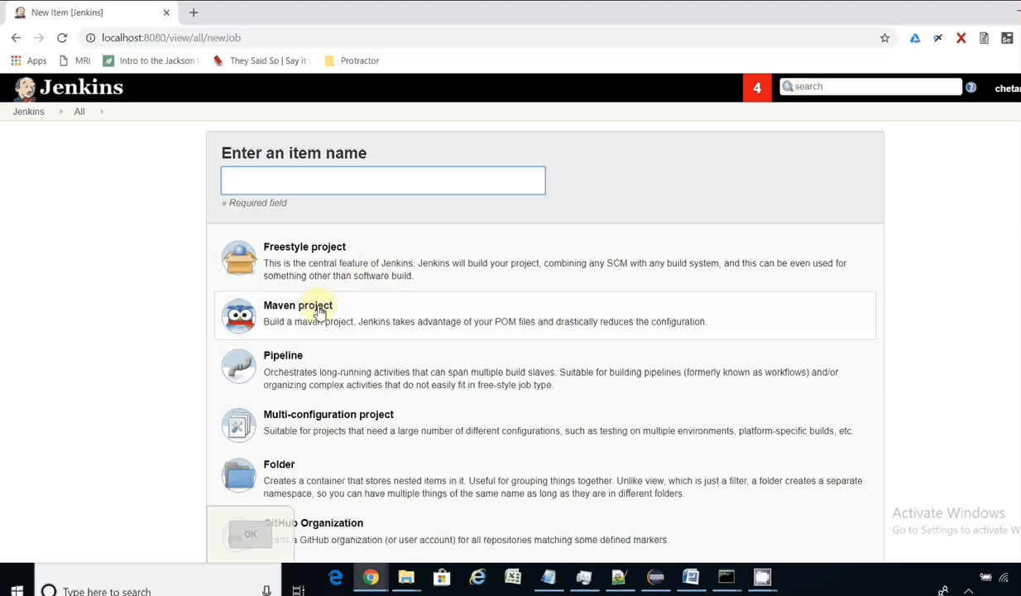
pyautogui.click(361, 275)
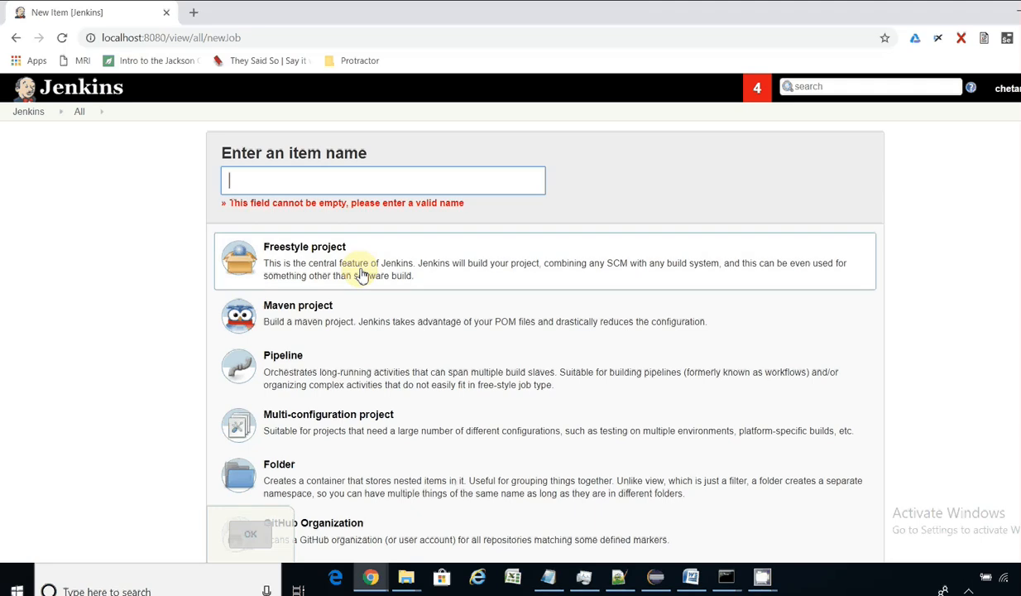
pyautogui.click(300, 177)
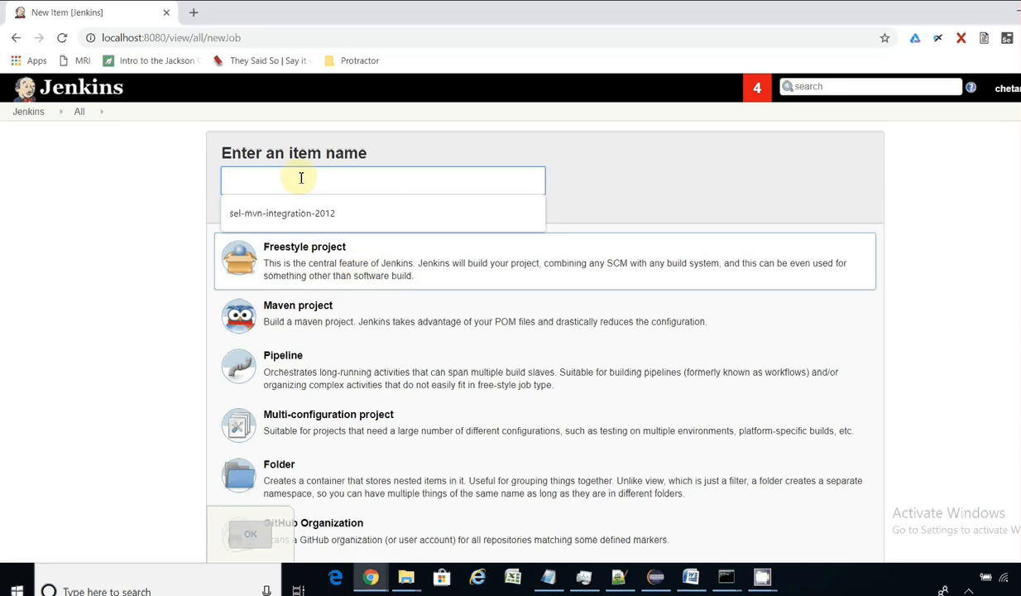
pyautogui.write('sel-testng')
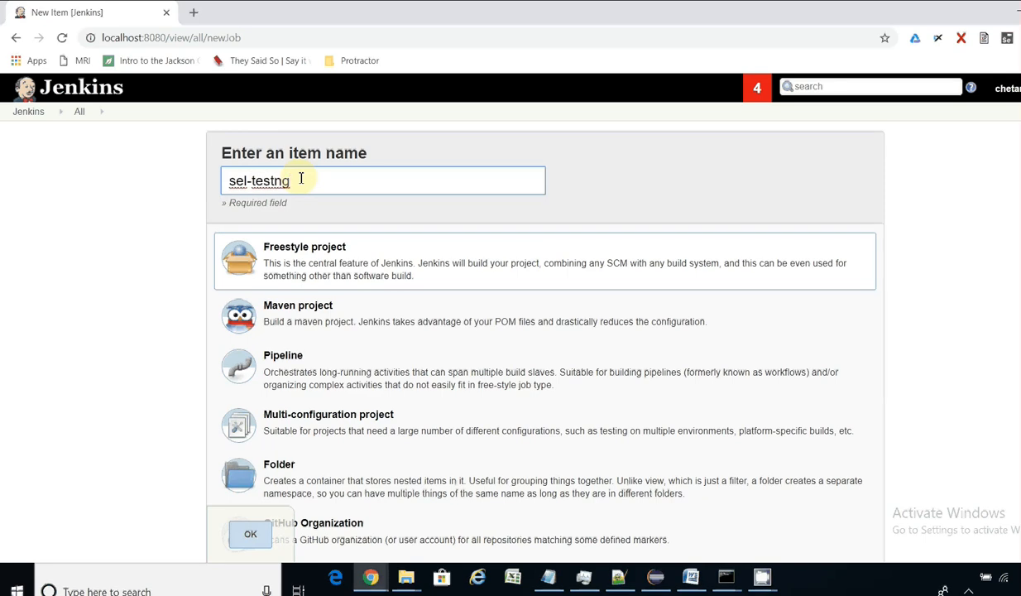
pyautogui.write('-integration-2012')
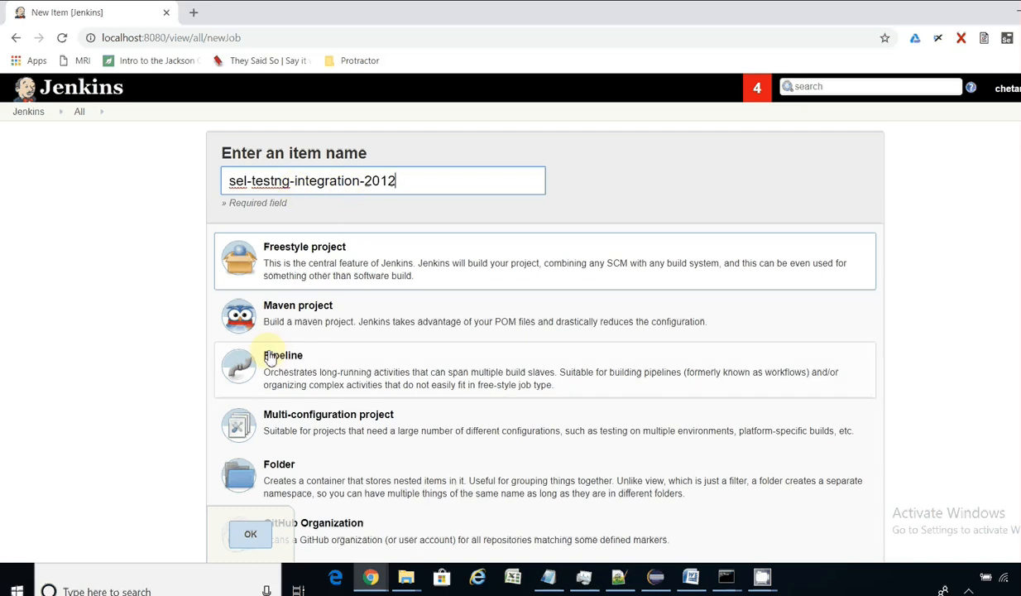
# Step: Create the sel-testng-integration-2012 freestyle job and view its configuration page
pyautogui.click(257, 539)
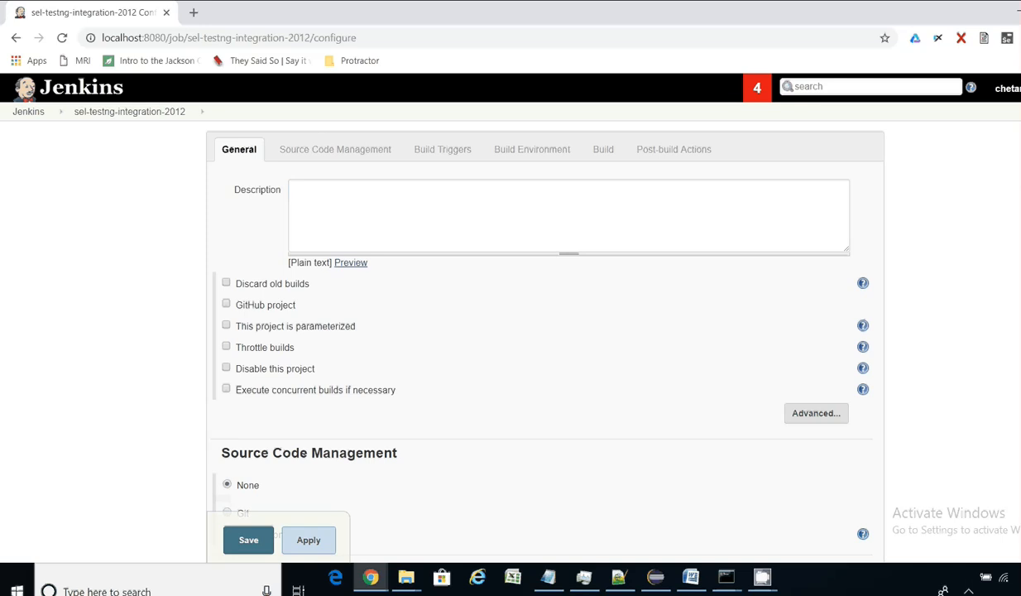
pyautogui.scroll(-6, 544, 331)
pyautogui.scroll(5, 544, 331)
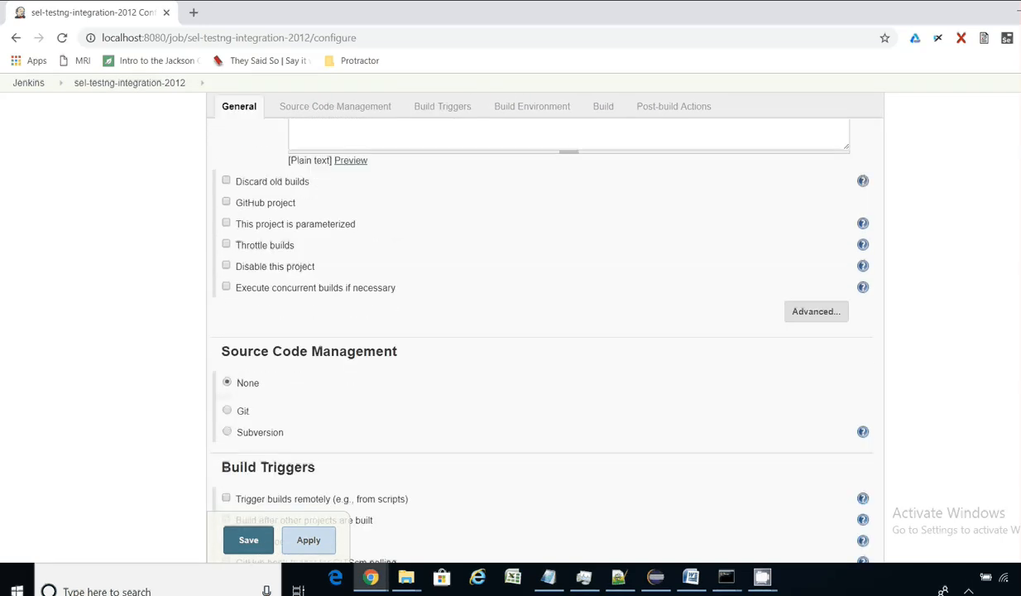
pyautogui.scroll(2, 544, 331)
# Step: Enter the description 'selenium webdriver automation project for zoho crm project'
pyautogui.click(431, 202)
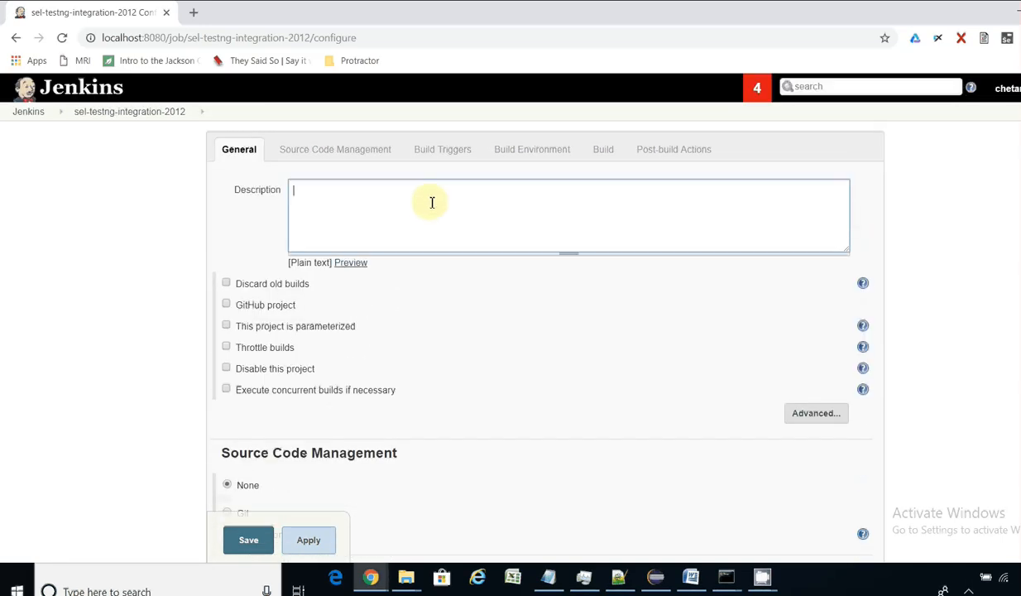
pyautogui.write('selenium webdriver au')
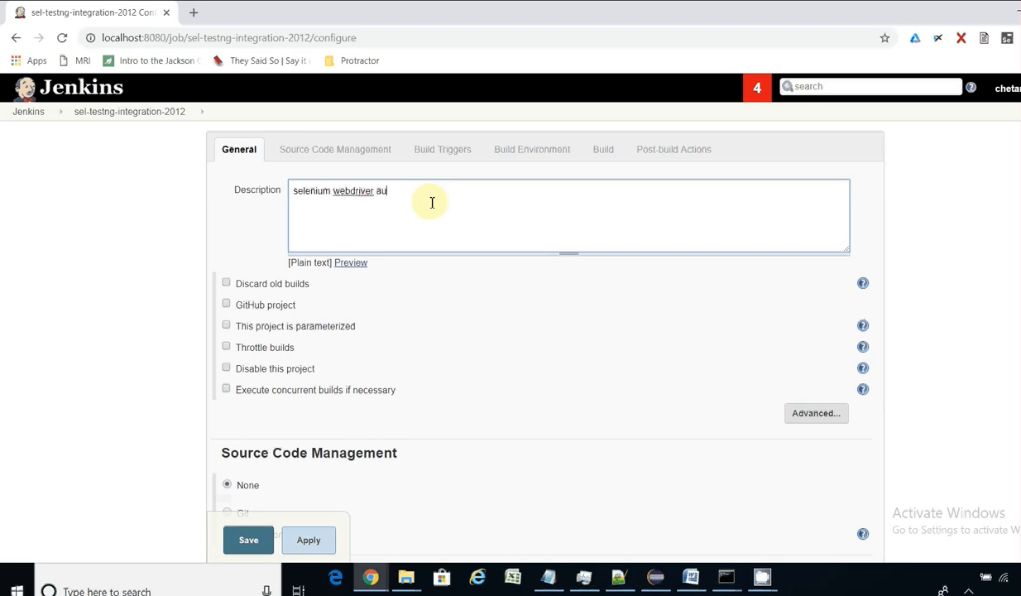
pyautogui.write('tomation project for zoho crm project')
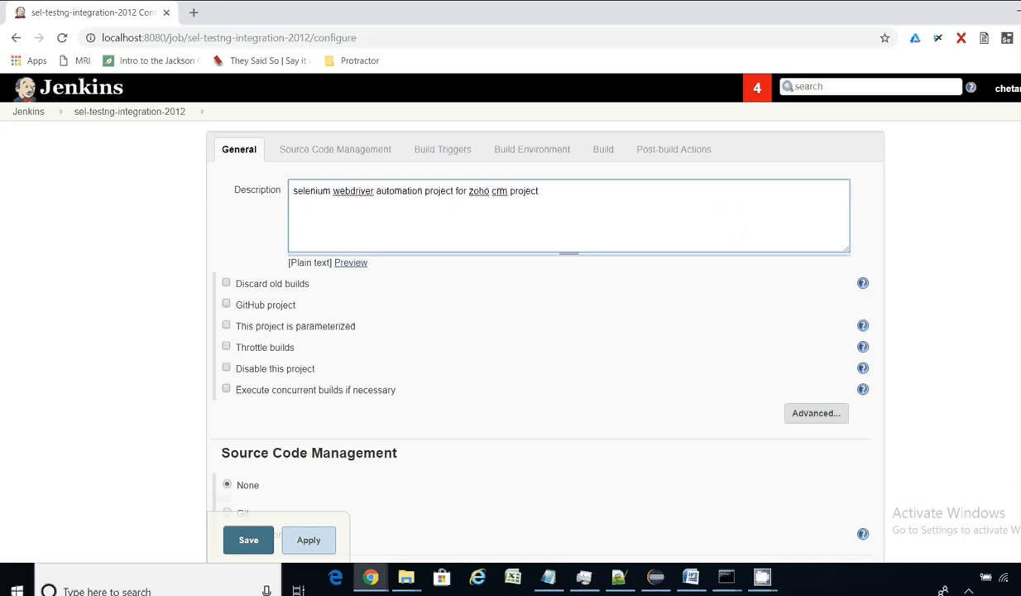
pyautogui.scroll(-1, 544, 317)
pyautogui.scroll(1, 544, 318)
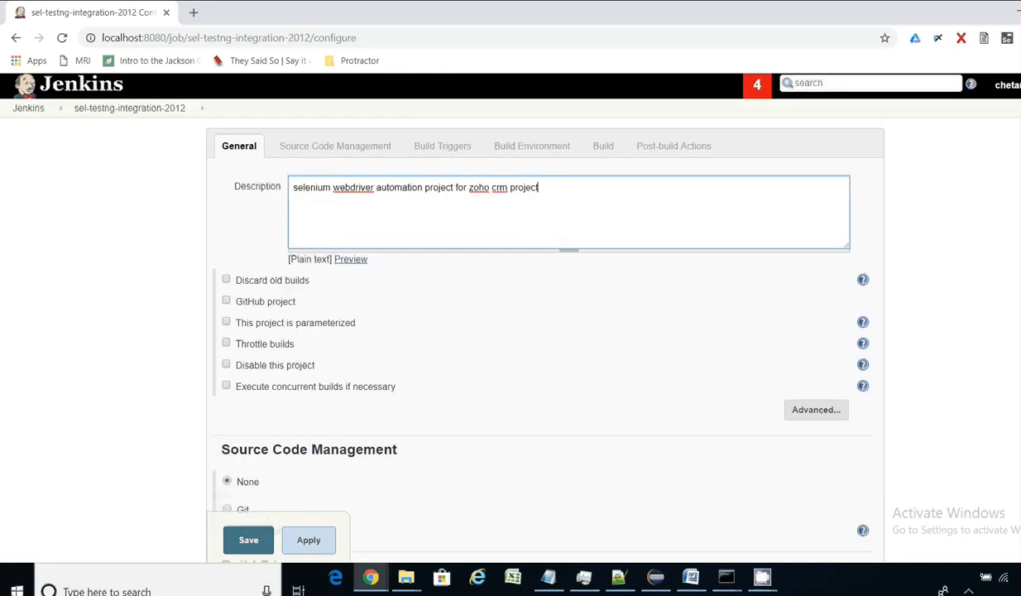
# Step: Enable Use custom workspace in the job's advanced options, then switch to Eclipse
pyautogui.click(822, 411)
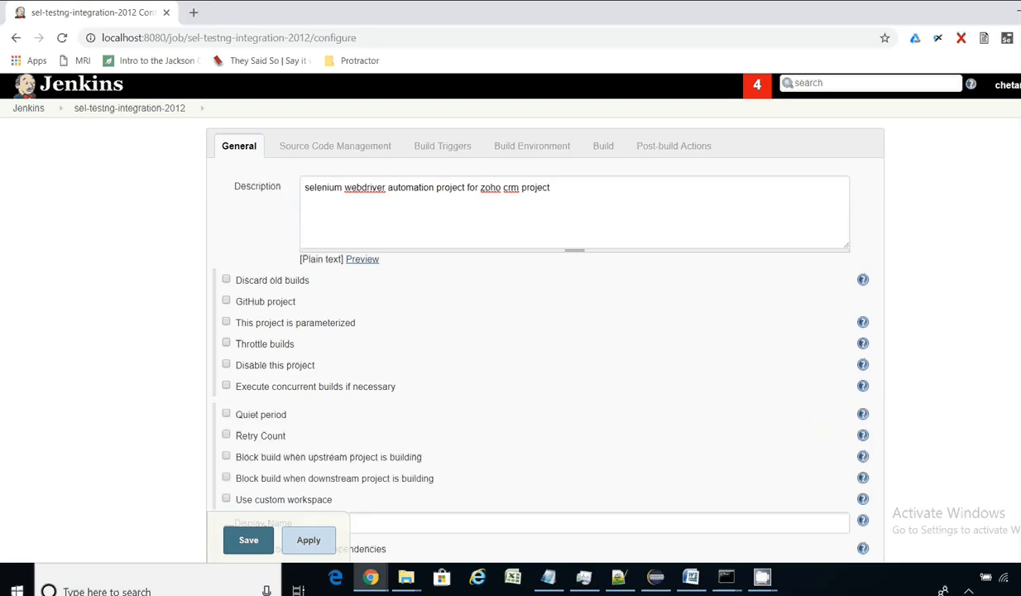
pyautogui.scroll(-2, 676, 365)
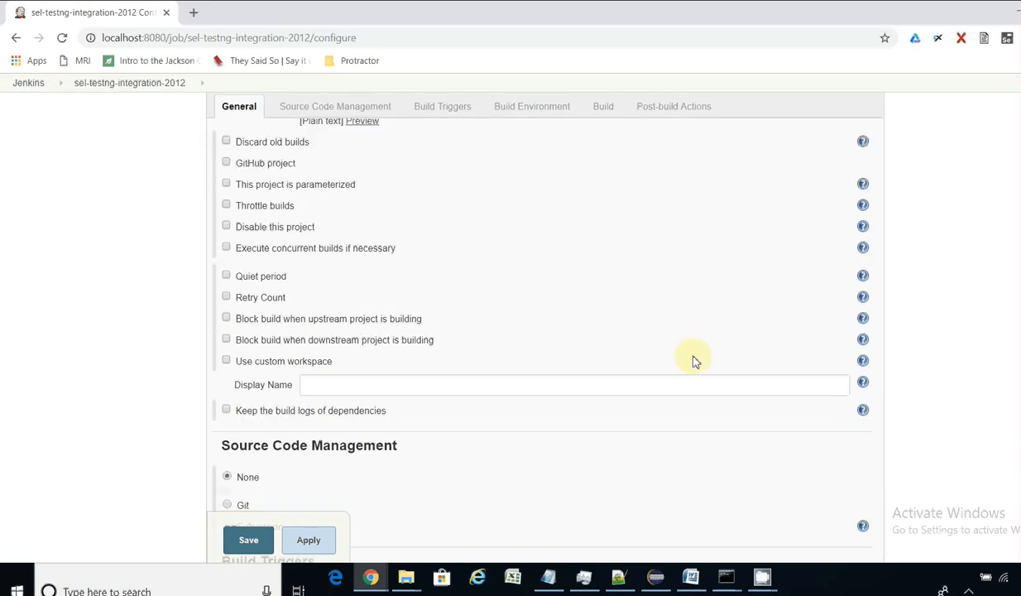
pyautogui.click(227, 362)
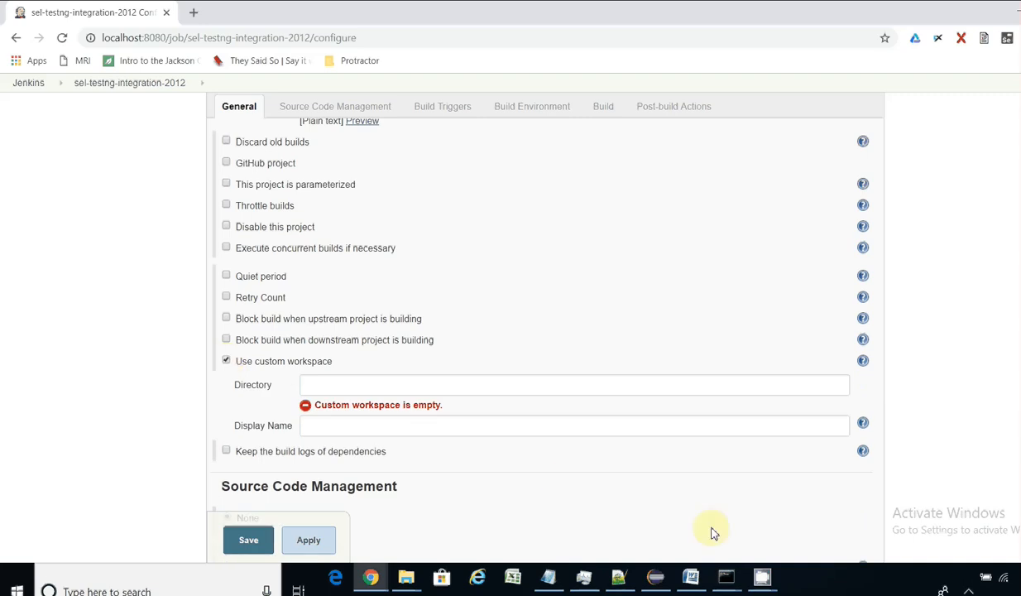
pyautogui.click(657, 581)
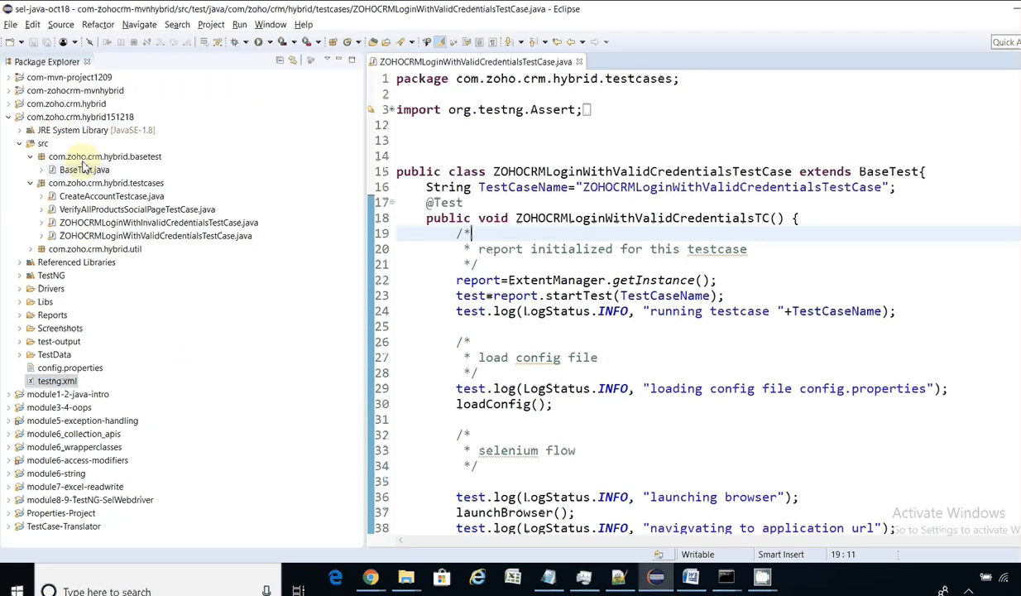
# Step: Copy the com.zoho.crm.hybrid151218 project's location path from its Eclipse Properties dialog
pyautogui.rightClick(82, 120)
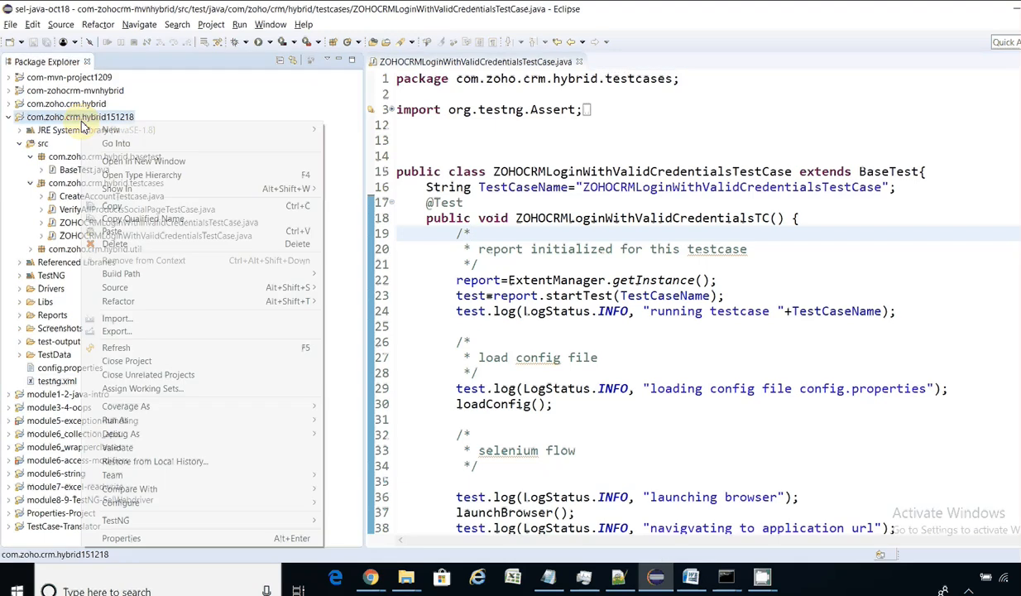
pyautogui.click(126, 538)
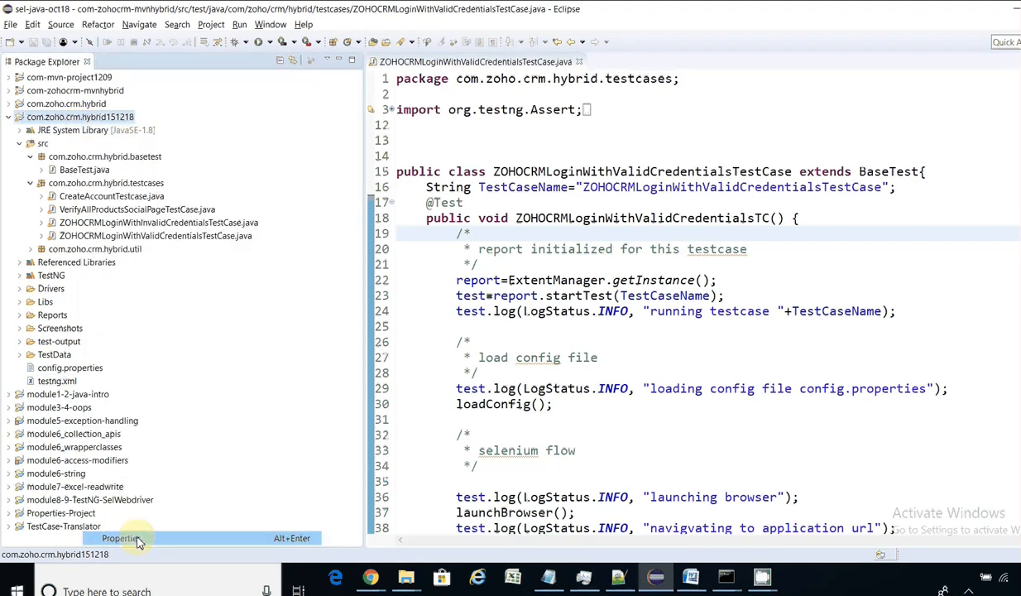
pyautogui.moveTo(445, 143); pyautogui.dragTo(657, 144)
pyautogui.hotkey('ctrl', 'c')
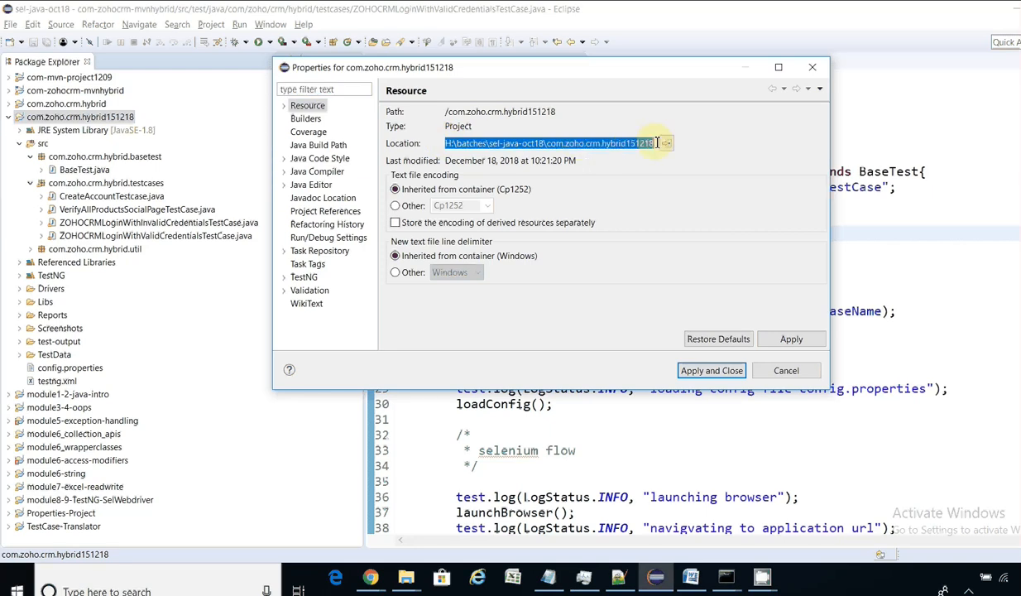
pyautogui.hotkey('alt', 'Tab')
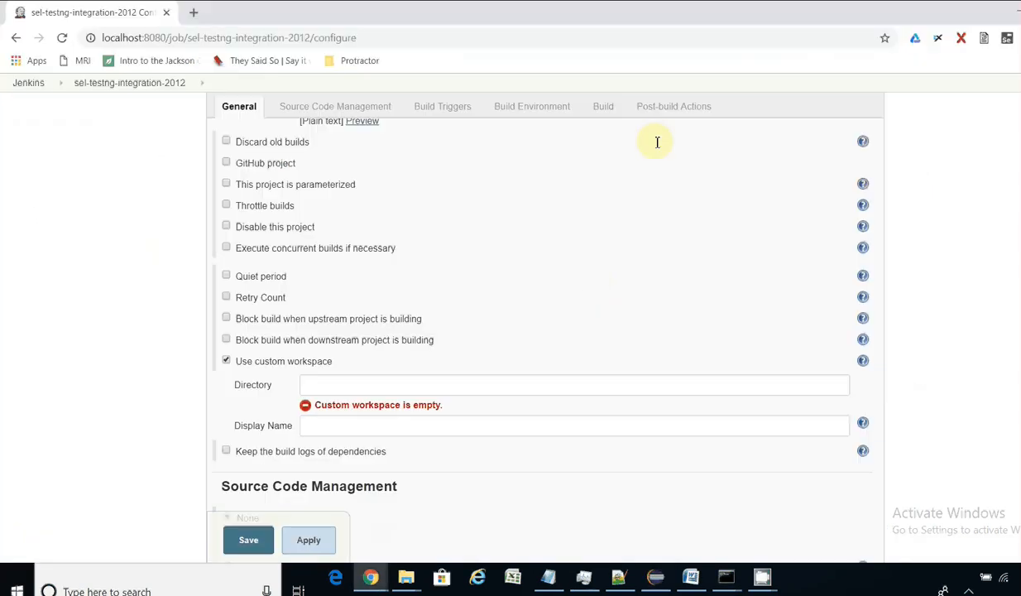
# Step: Paste H:\batches\sel-java-oct18\com.zoho.crm.hybrid151218 as the custom workspace directory
pyautogui.click(446, 382)
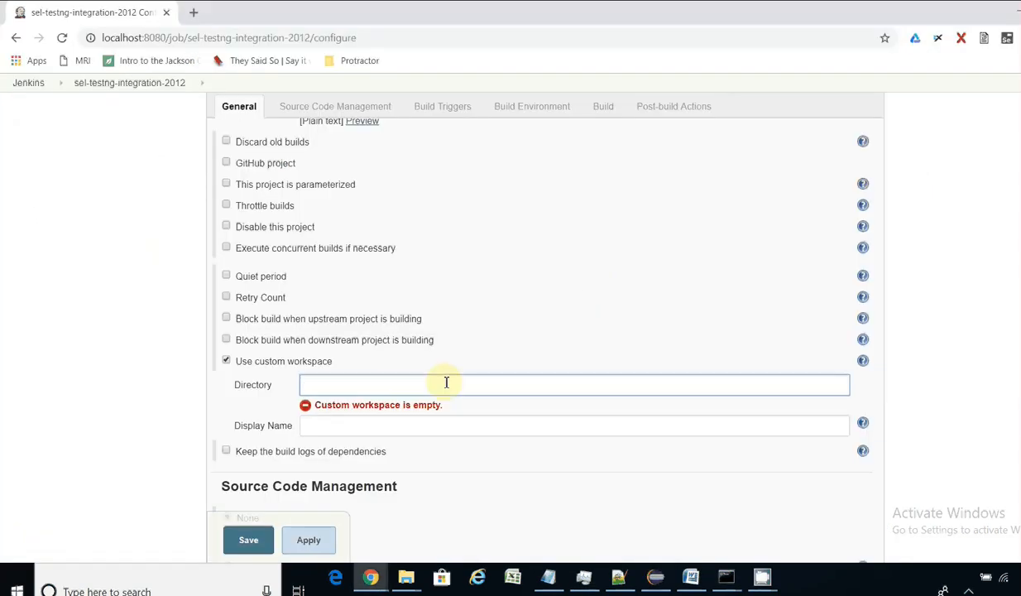
pyautogui.hotkey('ctrl', 'v')
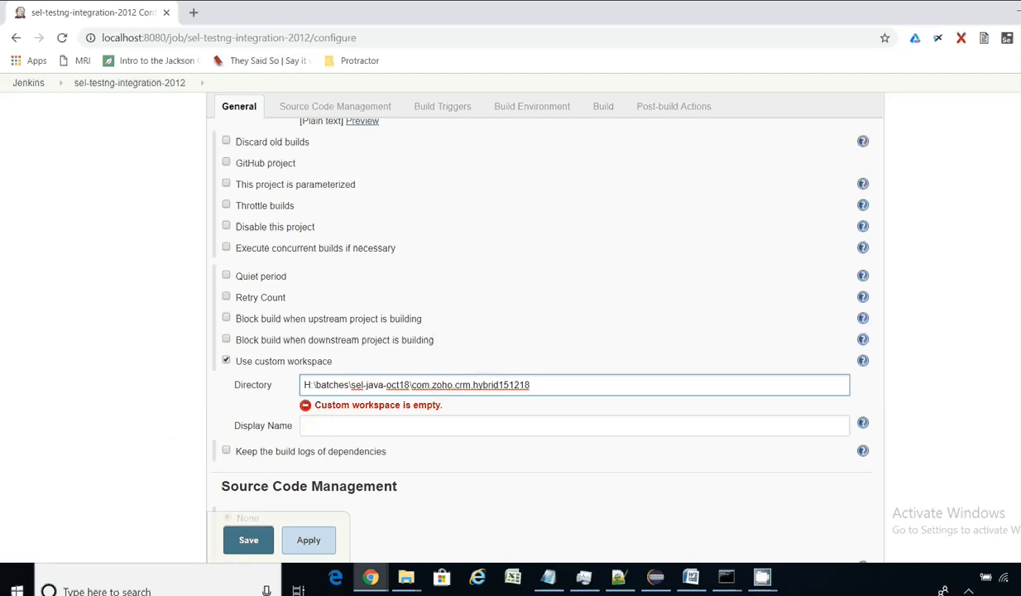
pyautogui.click(993, 306)
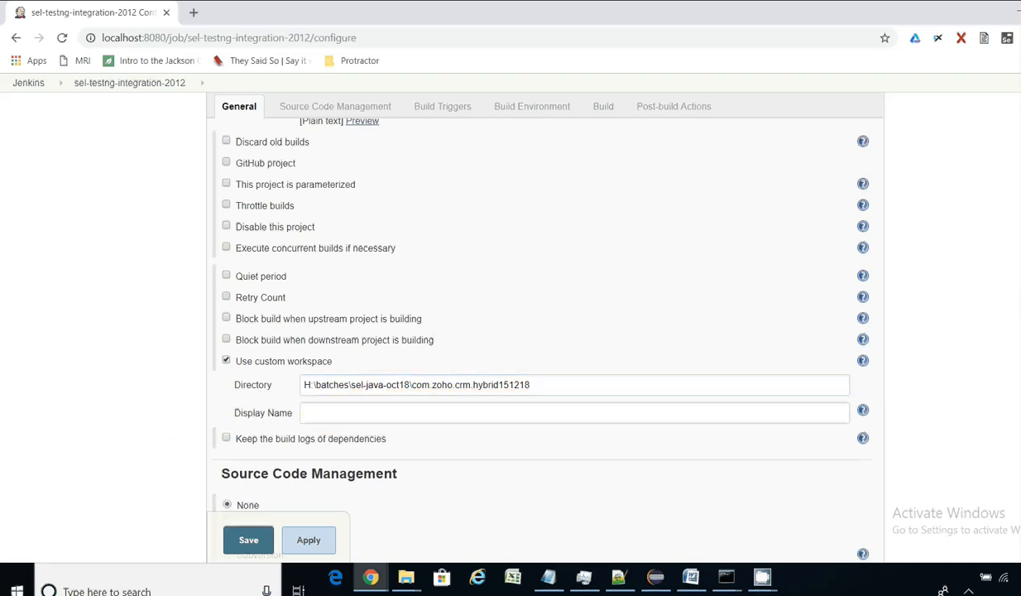
pyautogui.scroll(-3, 523, 339)
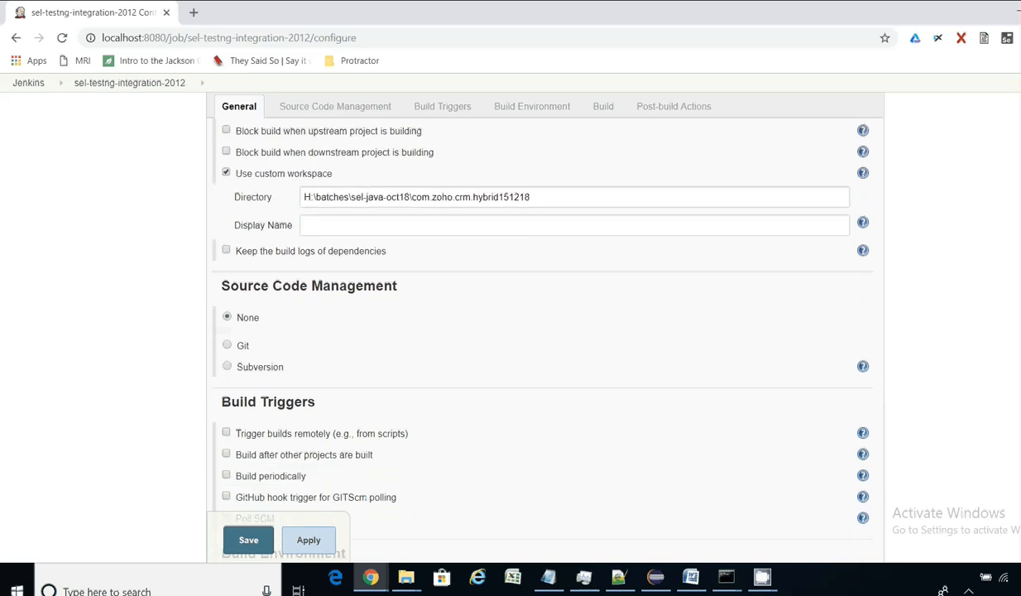
# Step: Set Source Code Management to None instead of Git
pyautogui.scroll(1, 523, 339)
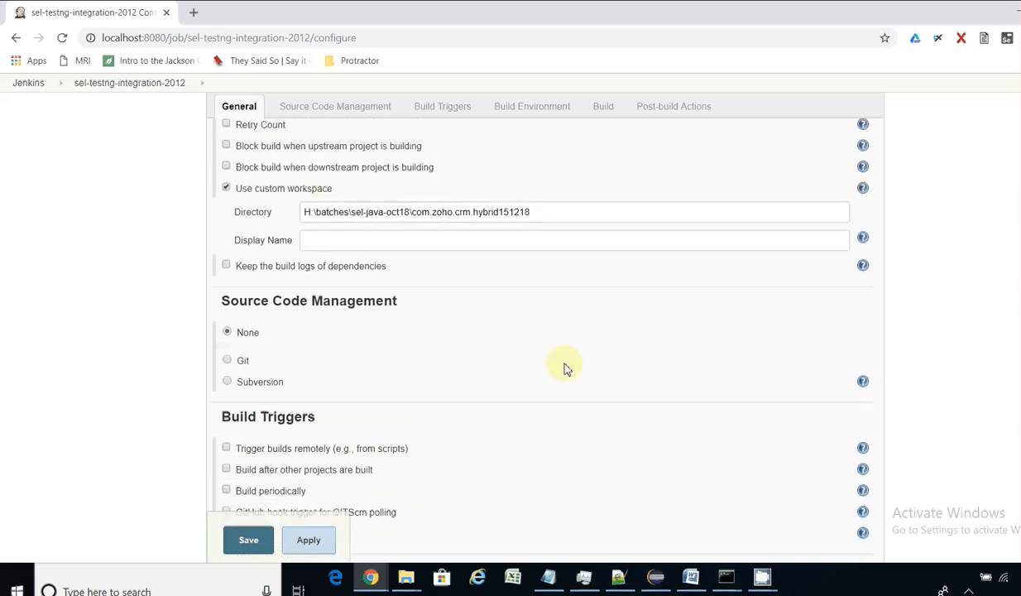
pyautogui.click(226, 359)
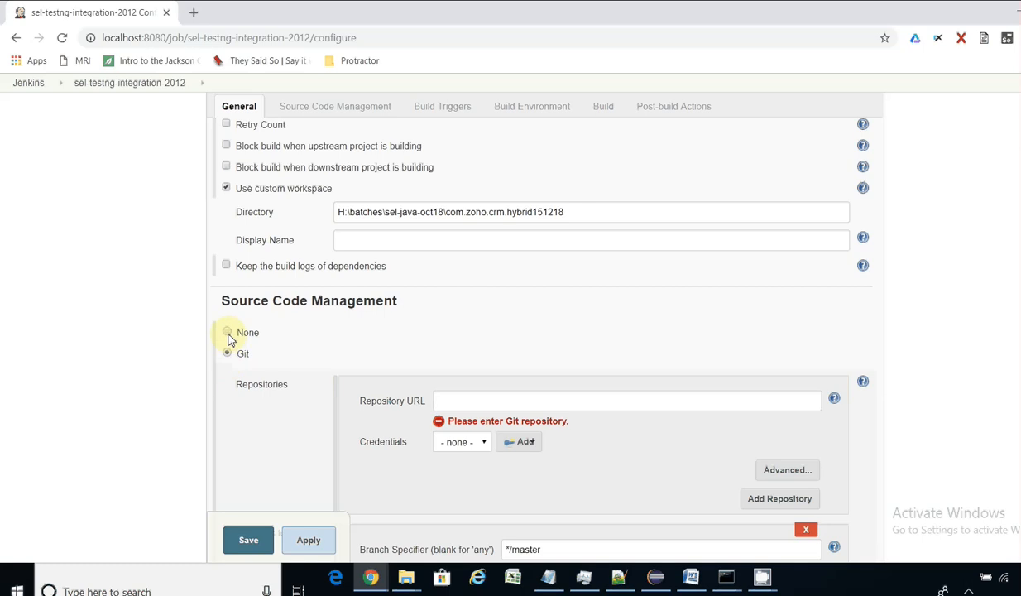
pyautogui.click(229, 334)
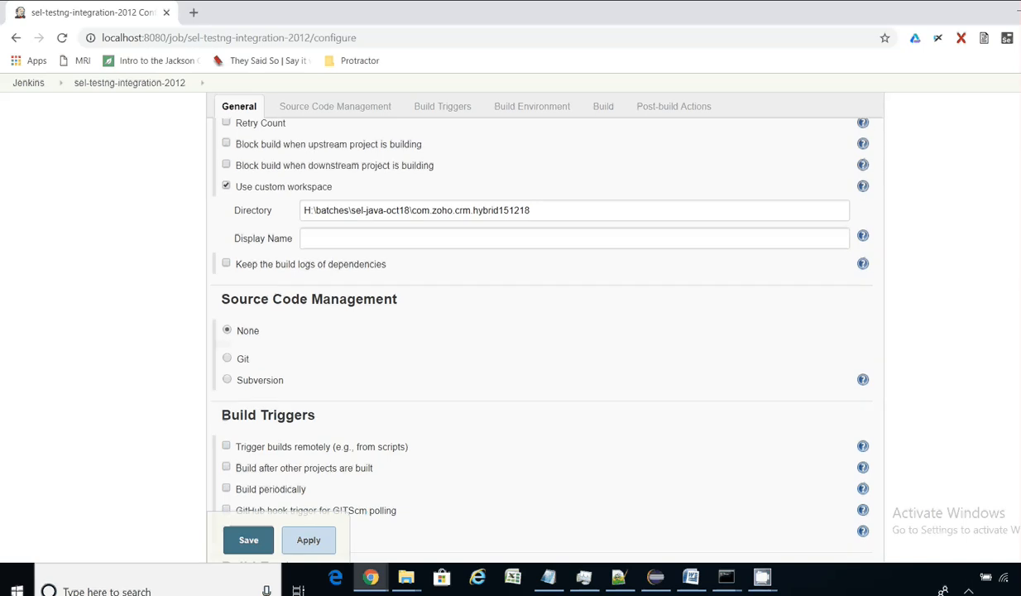
pyautogui.scroll(-1, 316, 108)
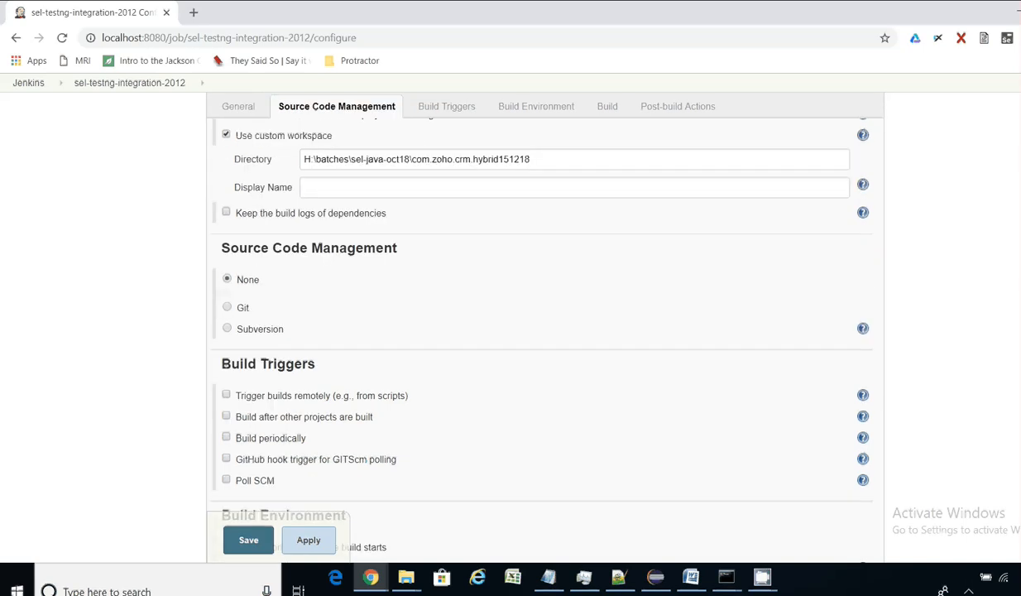
pyautogui.scroll(-2, 522, 323)
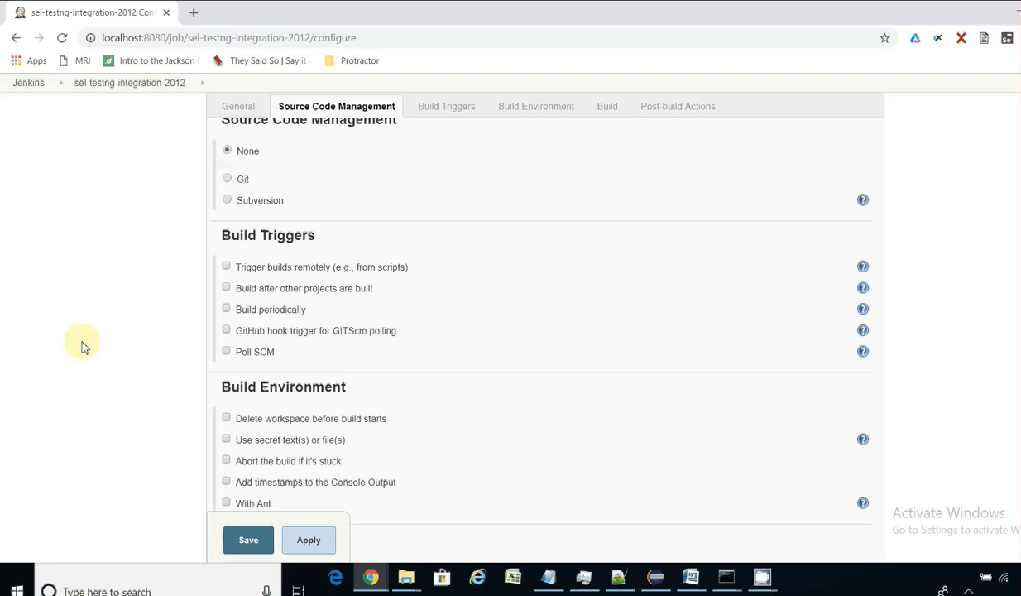
pyautogui.click(227, 309)
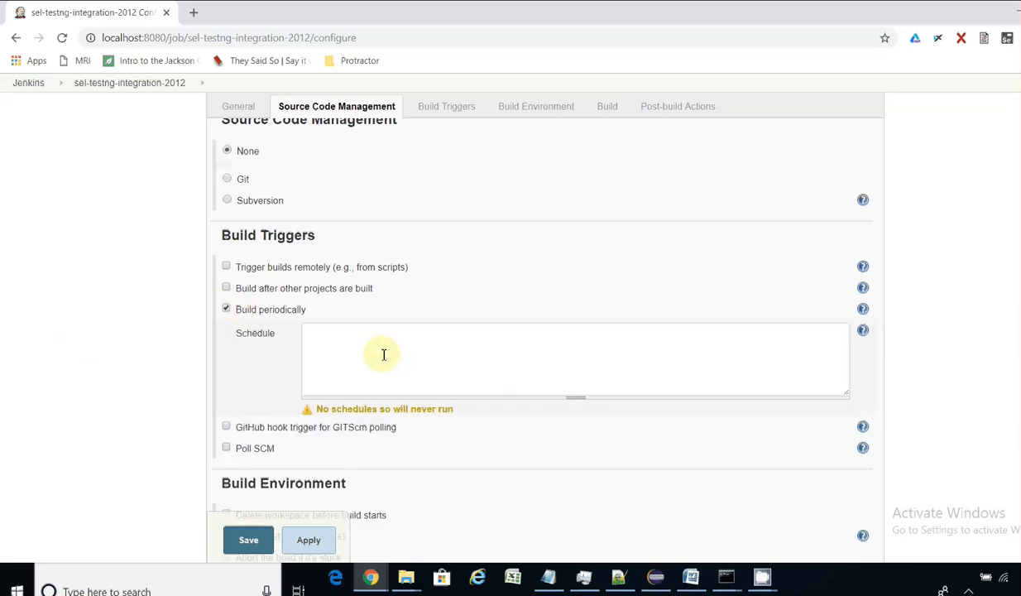
pyautogui.click(227, 309)
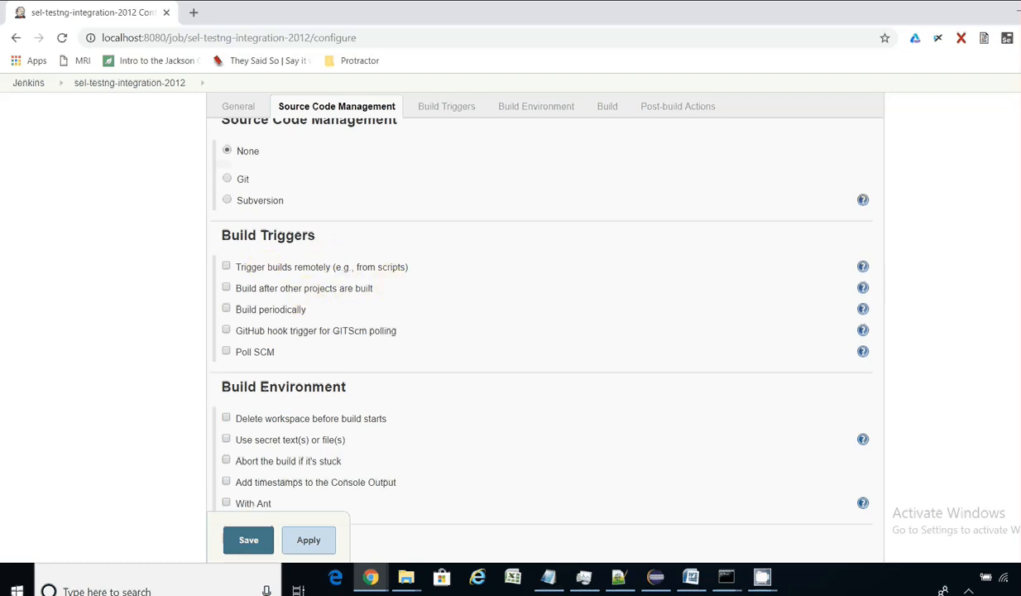
pyautogui.scroll(-3, 538, 331)
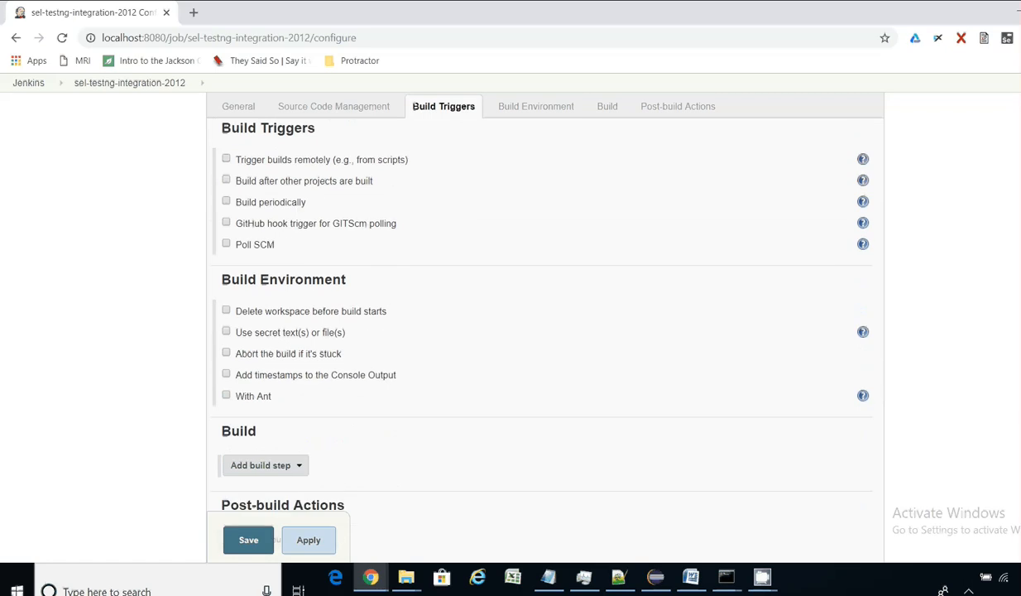
pyautogui.scroll(-1, 537, 331)
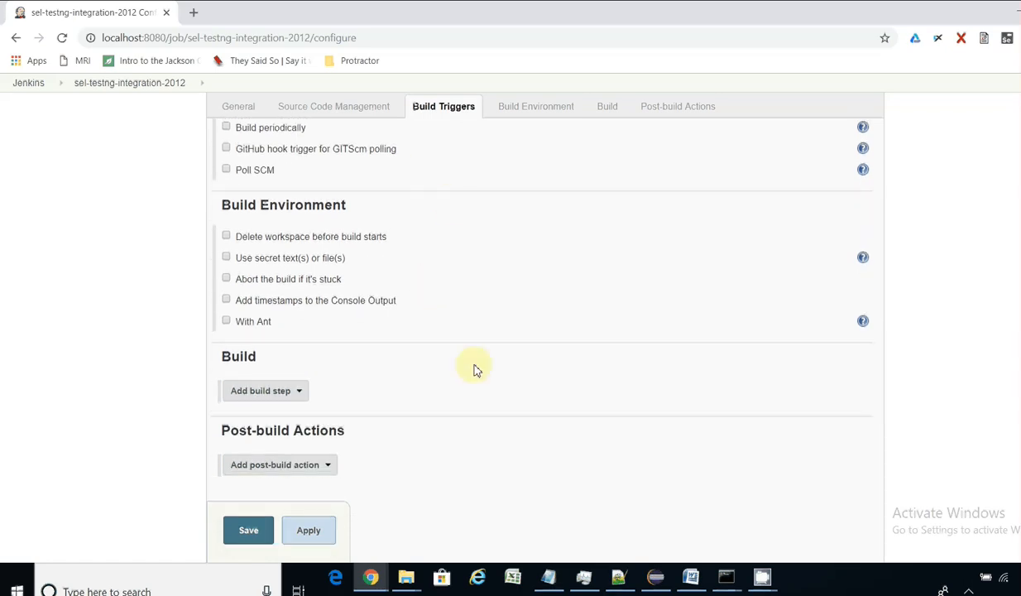
pyautogui.scroll(-1, 537, 330)
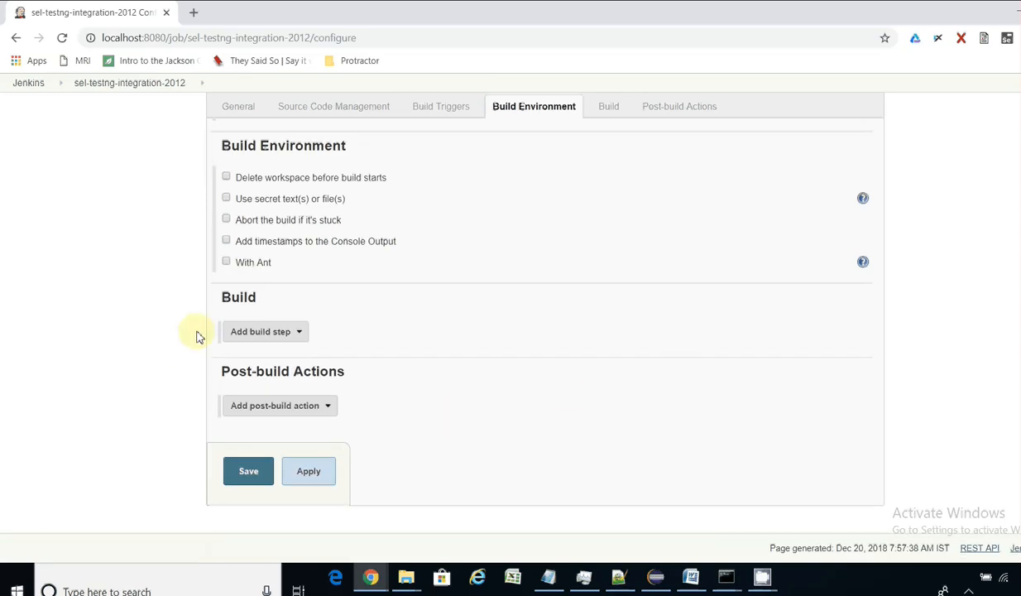
# Step: Add an 'Execute Windows batch command' build step and put the cursor in its empty Command box
pyautogui.click(267, 331)
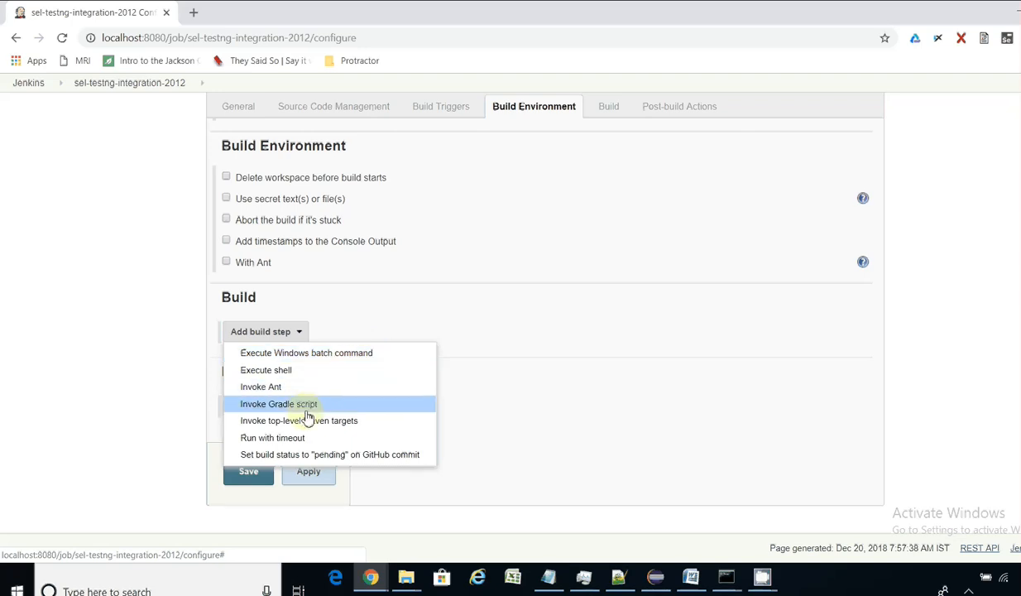
pyautogui.click(321, 354)
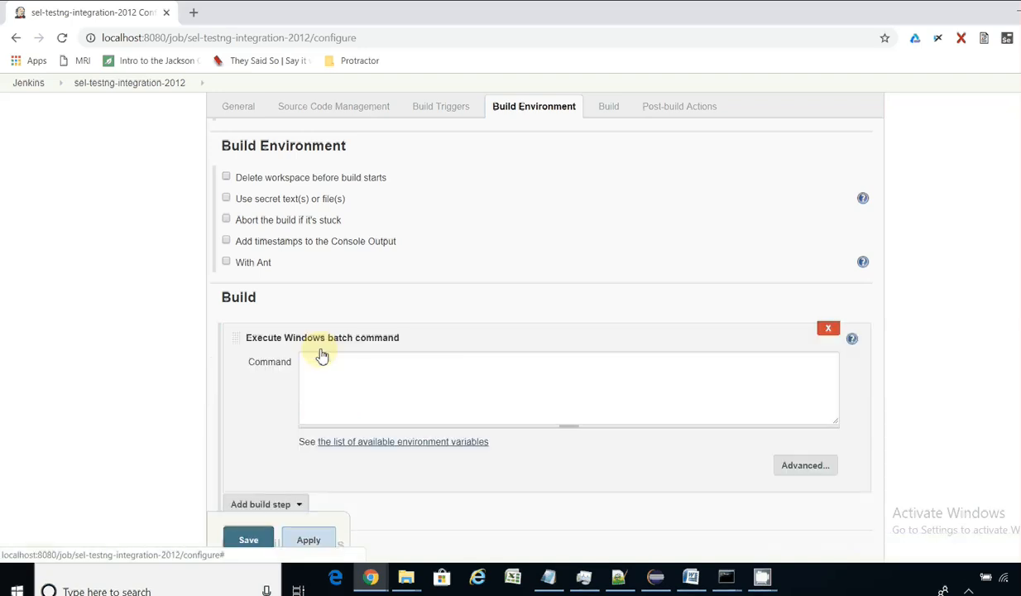
pyautogui.click(466, 376)
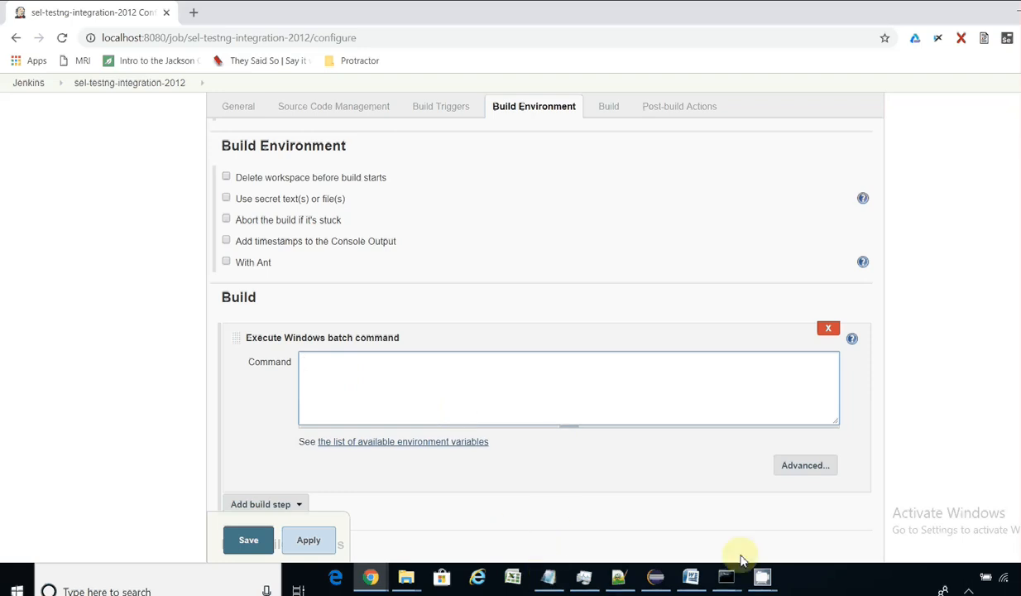
# Step: Cancel Eclipse's project Properties dialog, then view testng.xml's Run As menu and dismiss it
pyautogui.click(655, 578)
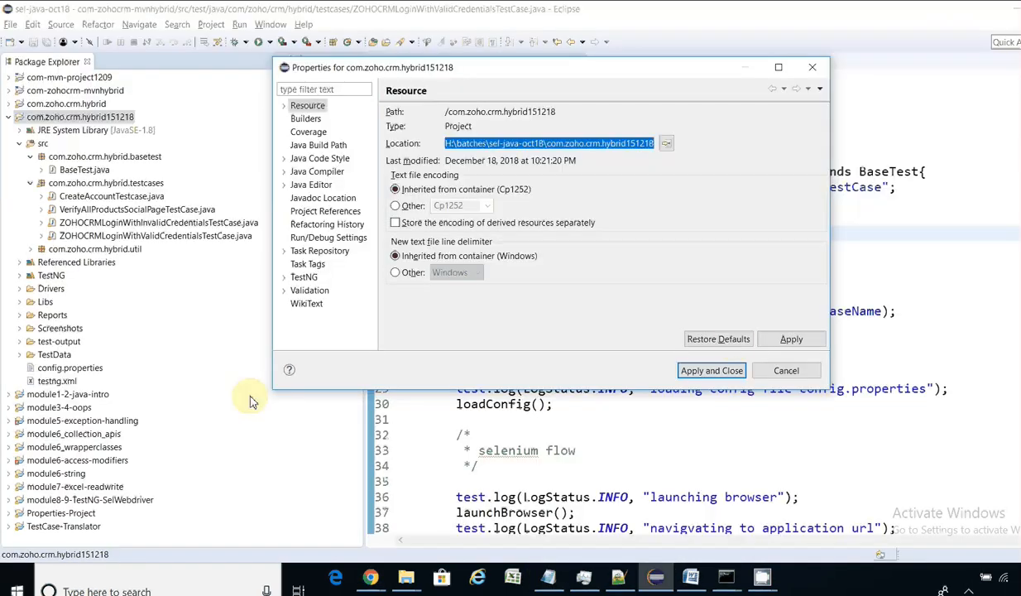
pyautogui.click(785, 370)
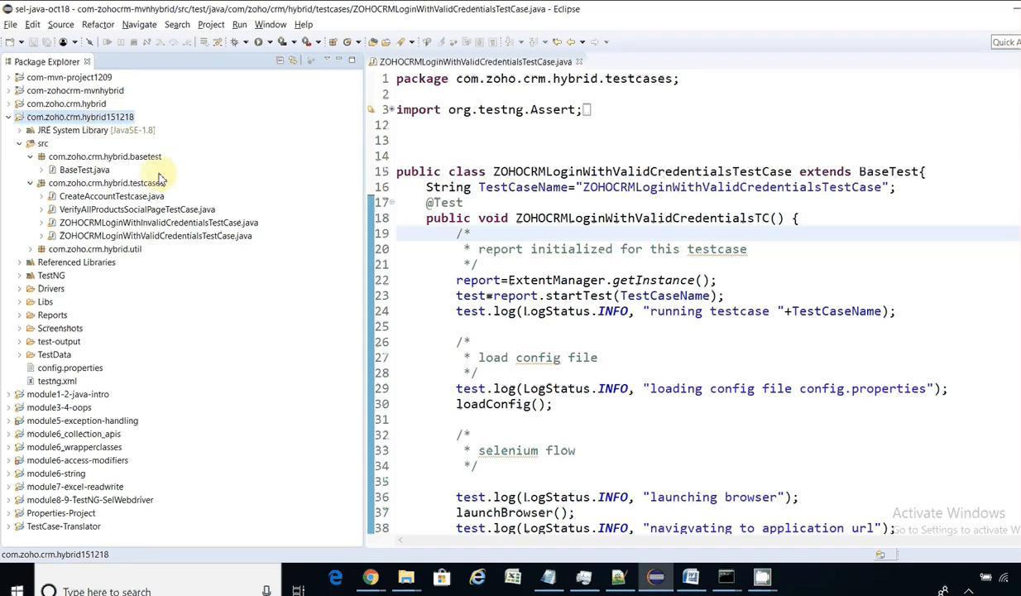
pyautogui.click(58, 380)
pyautogui.rightClick(59, 382)
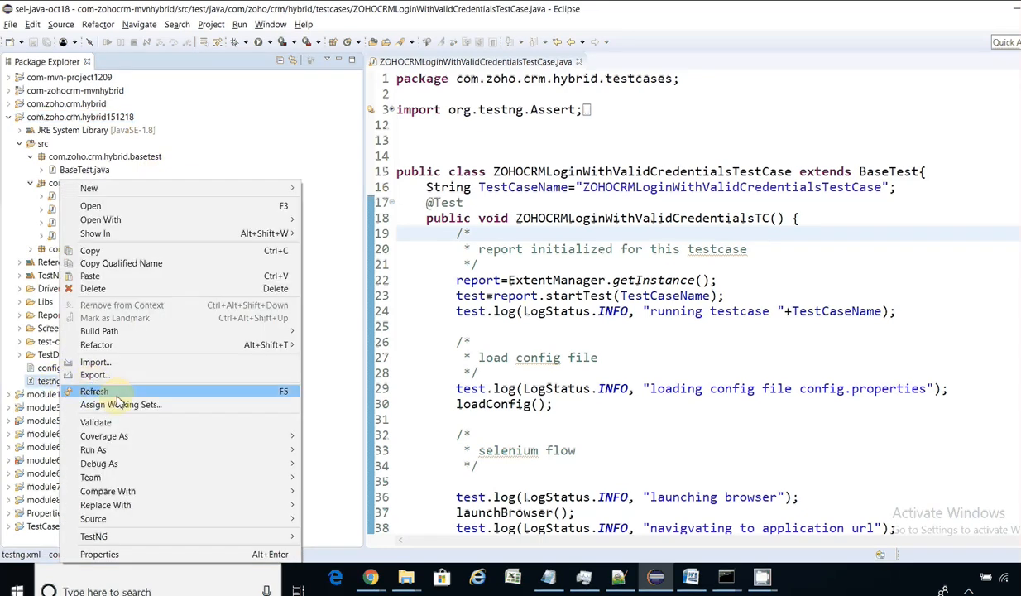
pyautogui.moveTo(212, 449)
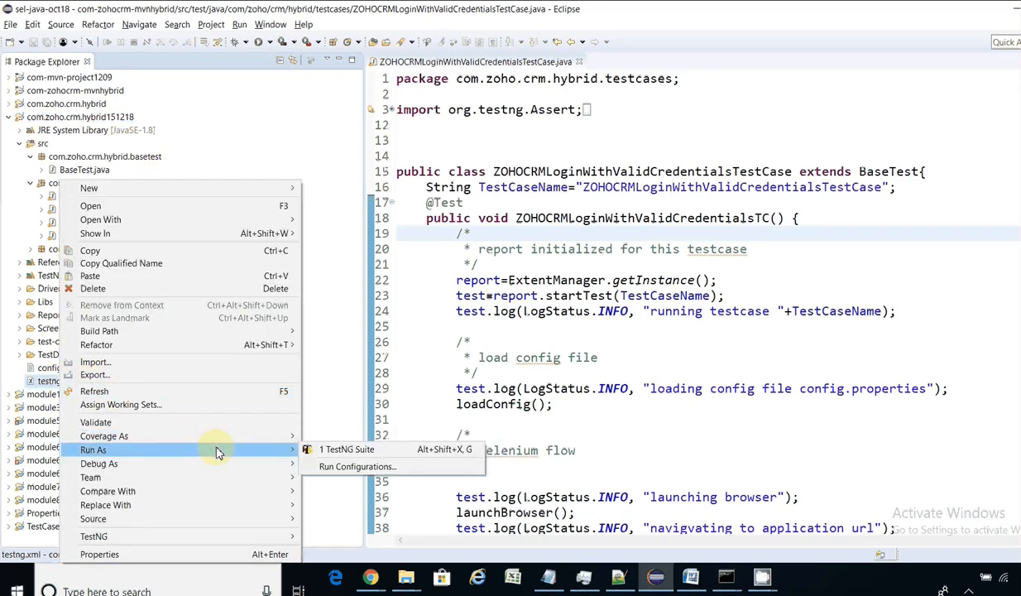
pyautogui.click(47, 384)
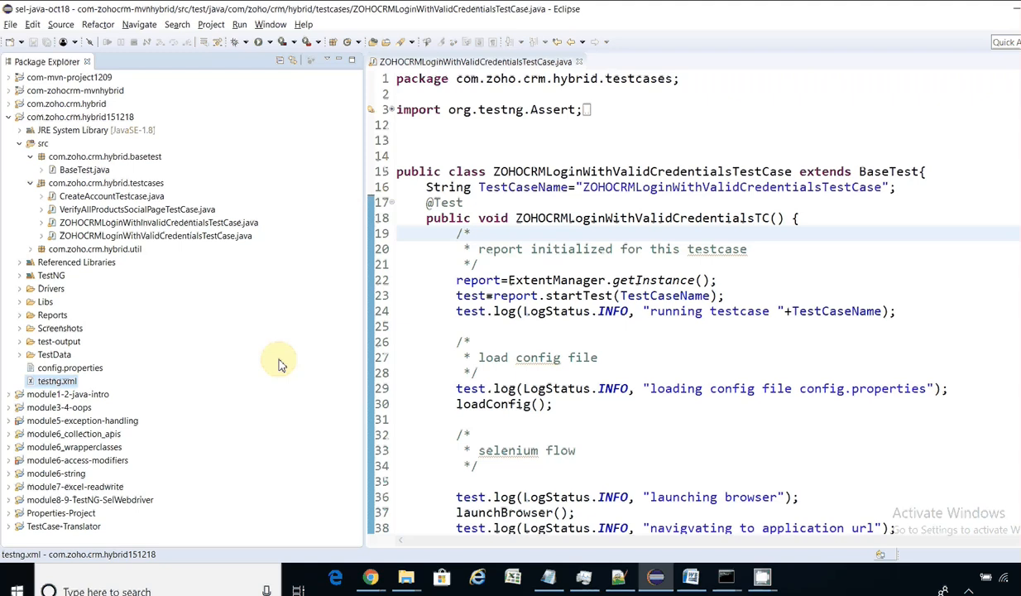
# Step: Launch Command Prompt via the 'cmd' search and switch to drive H:
pyautogui.click(146, 589)
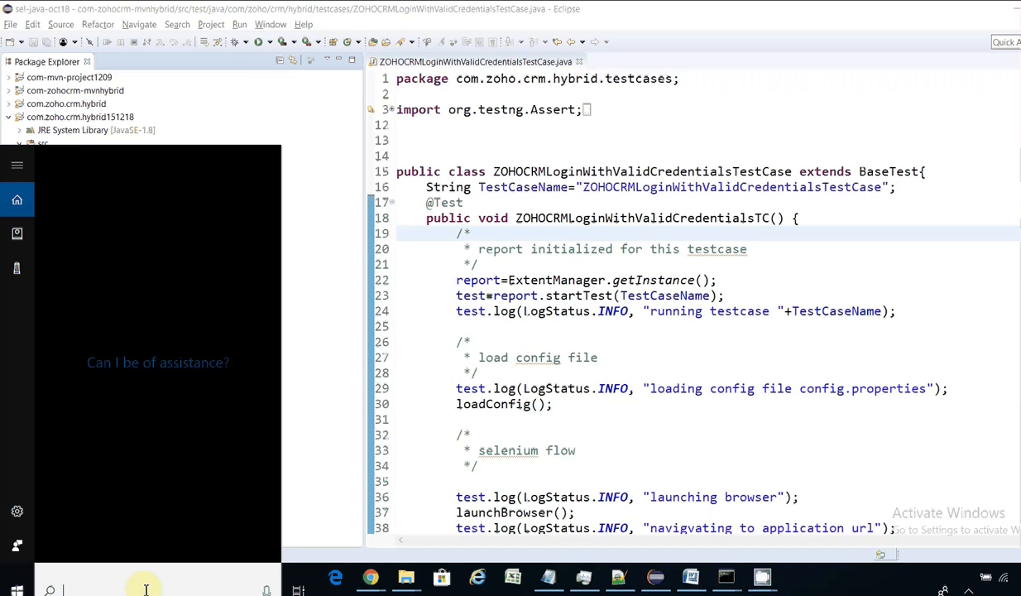
pyautogui.write('cmd')
pyautogui.press('Return')
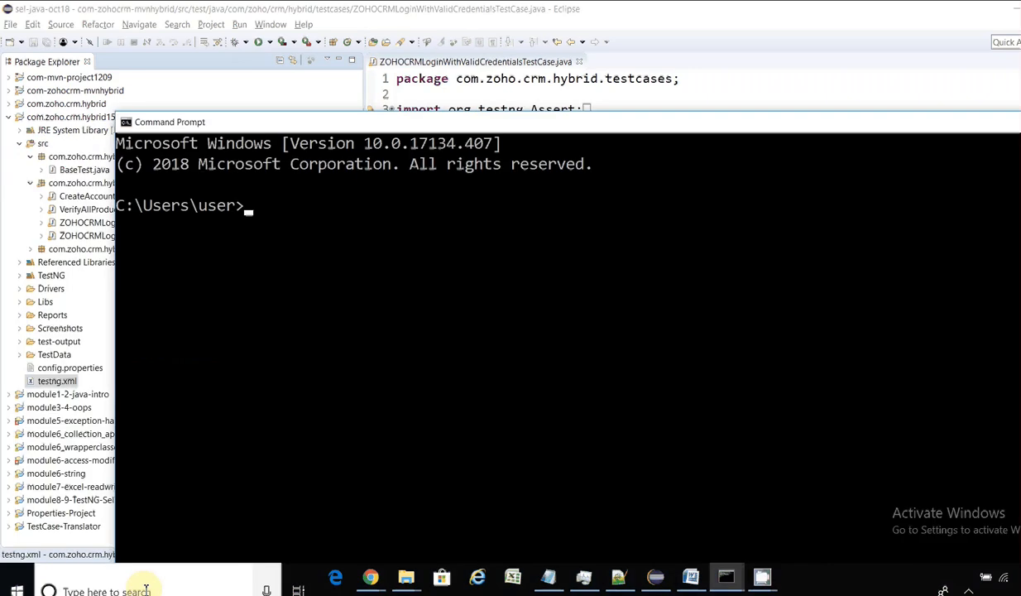
pyautogui.write('H:')
pyautogui.press('Return')
# Step: Change into the Jenkins folder, list it with dir, and move the window up
pyautogui.write('cd Jenkins')
pyautogui.press('Return')
pyautogui.write('dir')
pyautogui.press('Return')
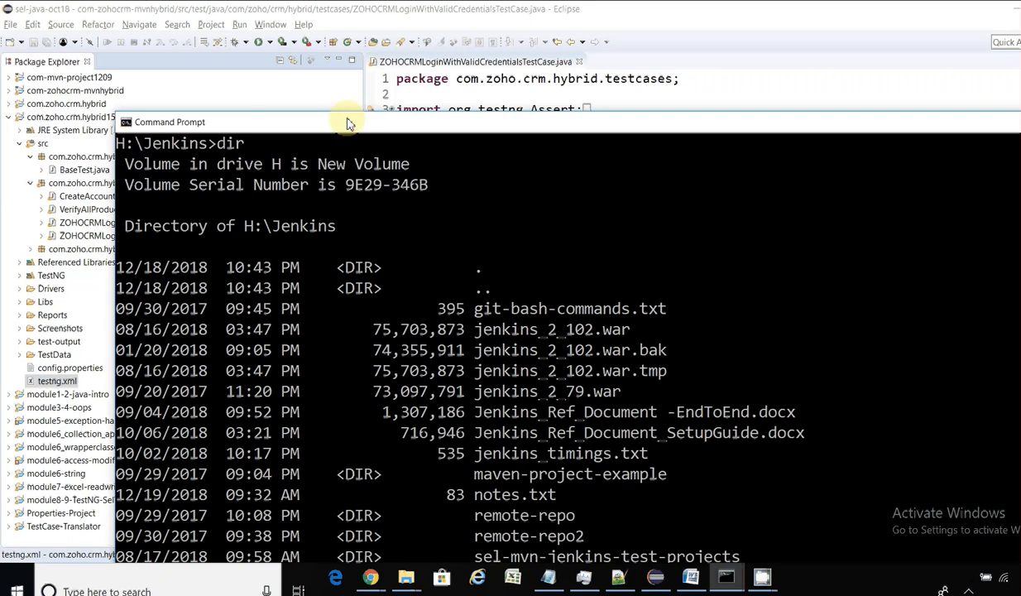
pyautogui.moveTo(347, 118); pyautogui.dragTo(329, 46)
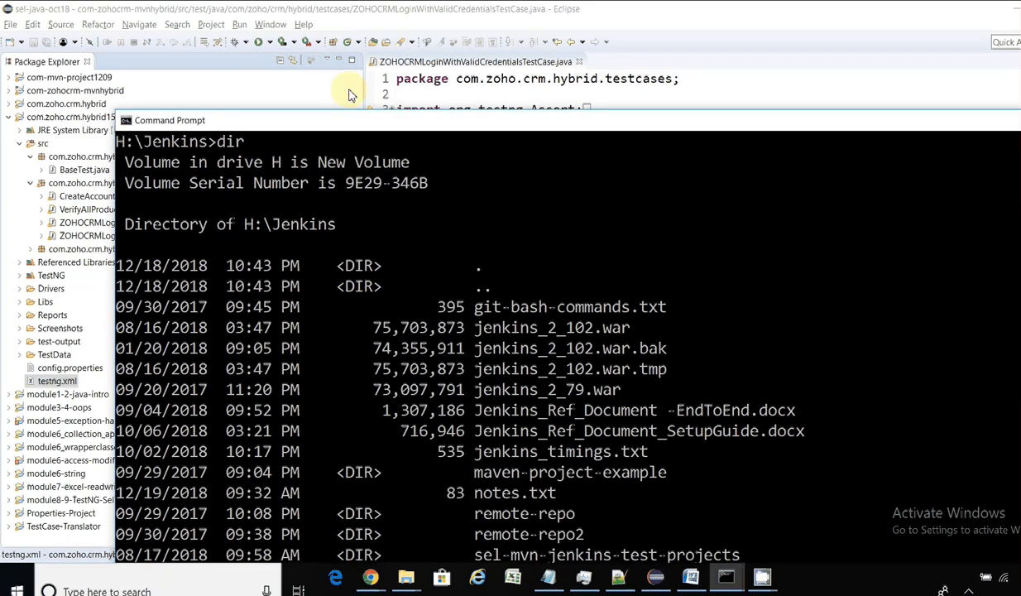
pyautogui.moveTo(326, 120); pyautogui.dragTo(267, 45)
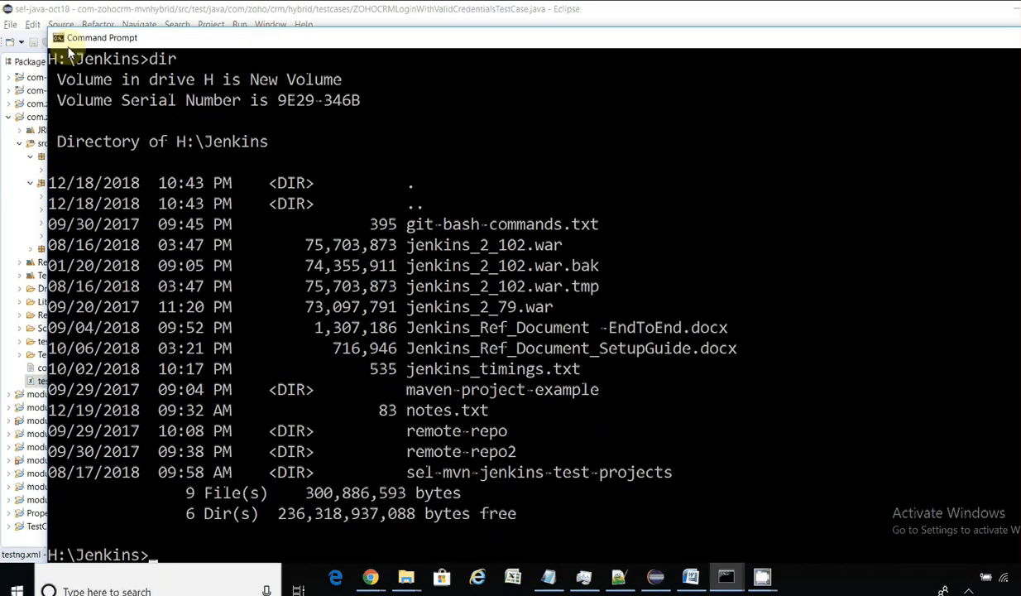
pyautogui.moveTo(48, 27); pyautogui.dragTo(51, 12)
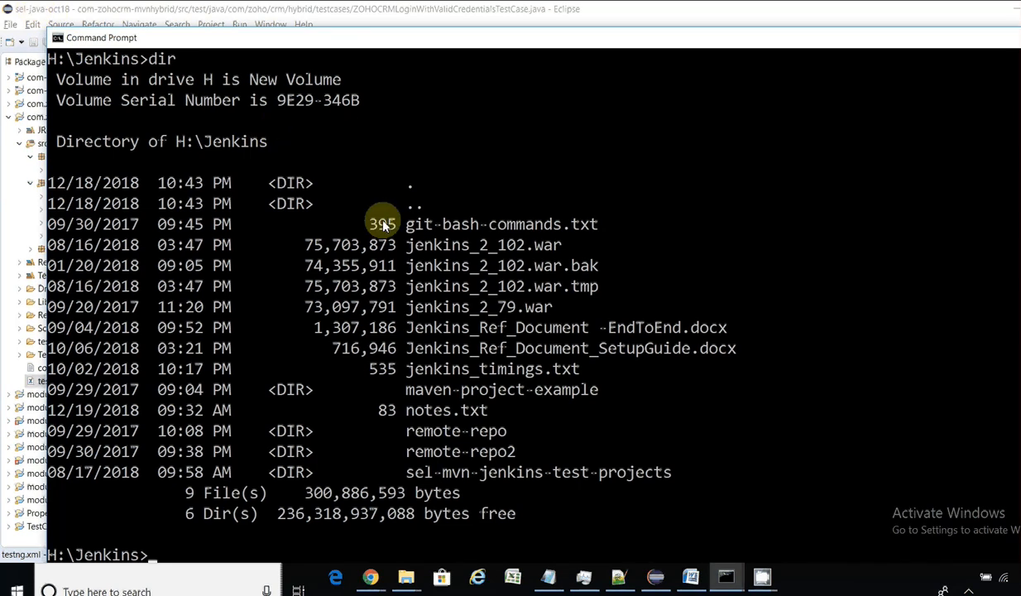
# Step: Open a new Notepad document and type the lines 'H:', 'cd Jenkins' and 'dir'
pyautogui.rightClick(546, 571)
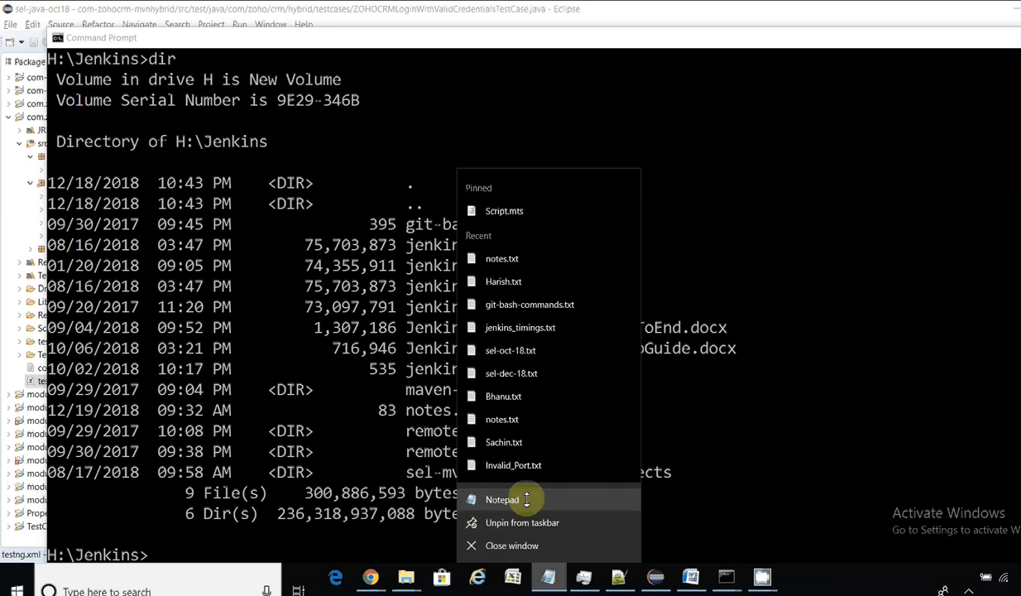
pyautogui.click(505, 499)
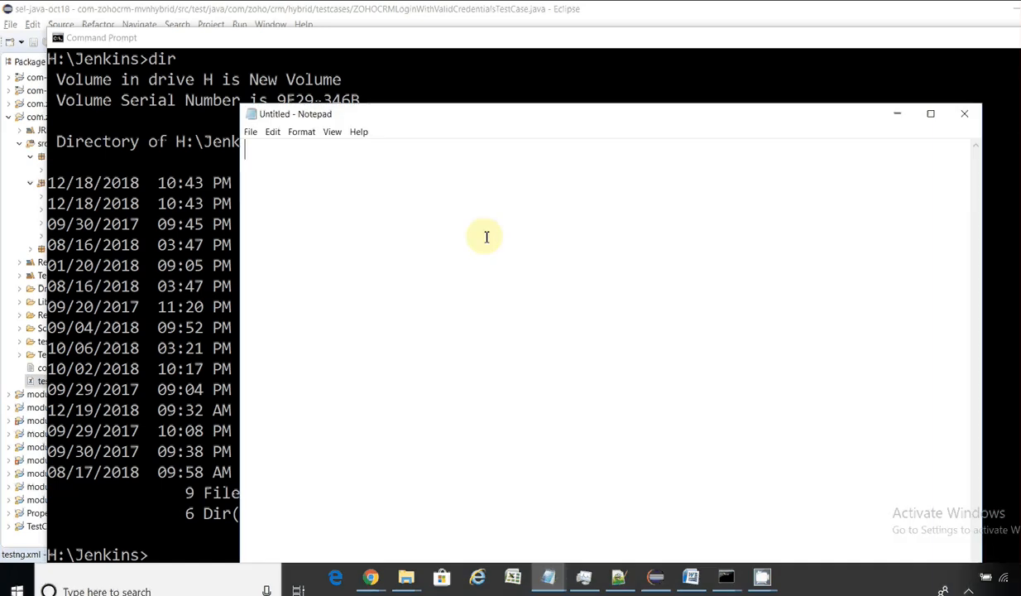
pyautogui.write('H:')
pyautogui.press('Return')
pyautogui.write('cd Jenkins')
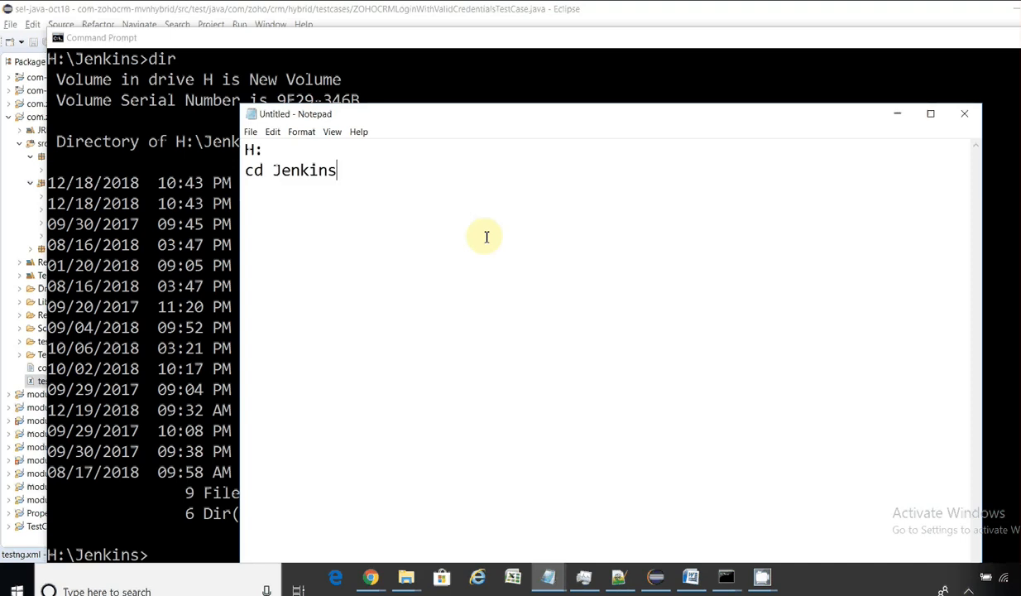
pyautogui.press('Return')
pyautogui.write('dir')
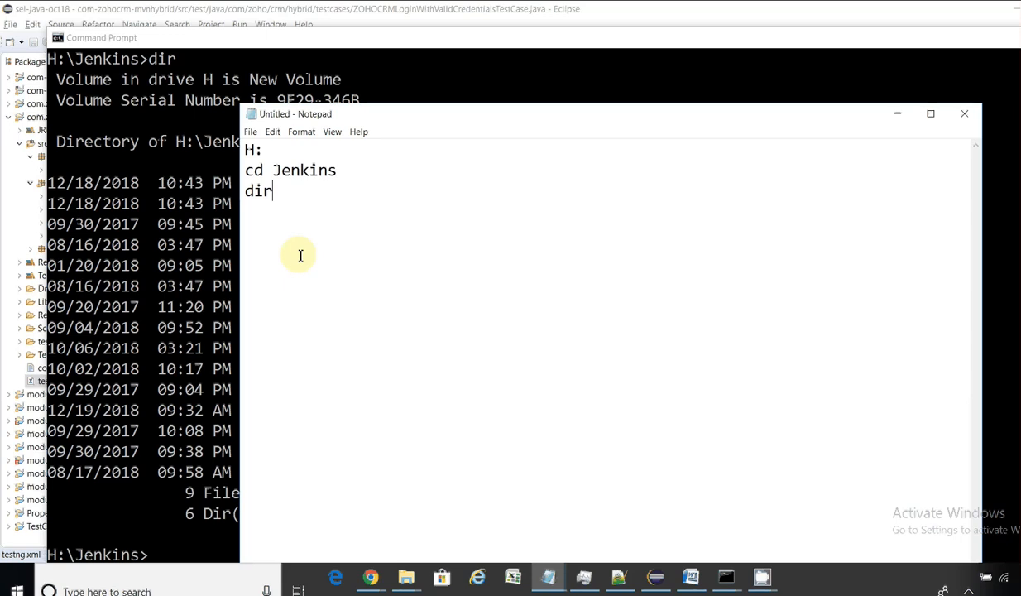
pyautogui.moveTo(392, 114); pyautogui.dragTo(581, 76)
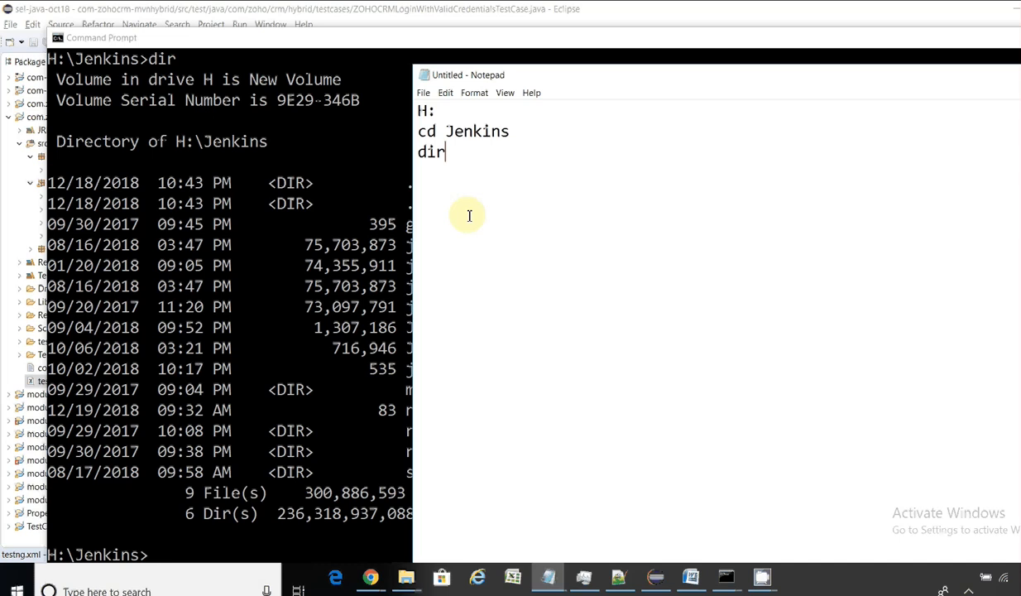
pyautogui.click(424, 94)
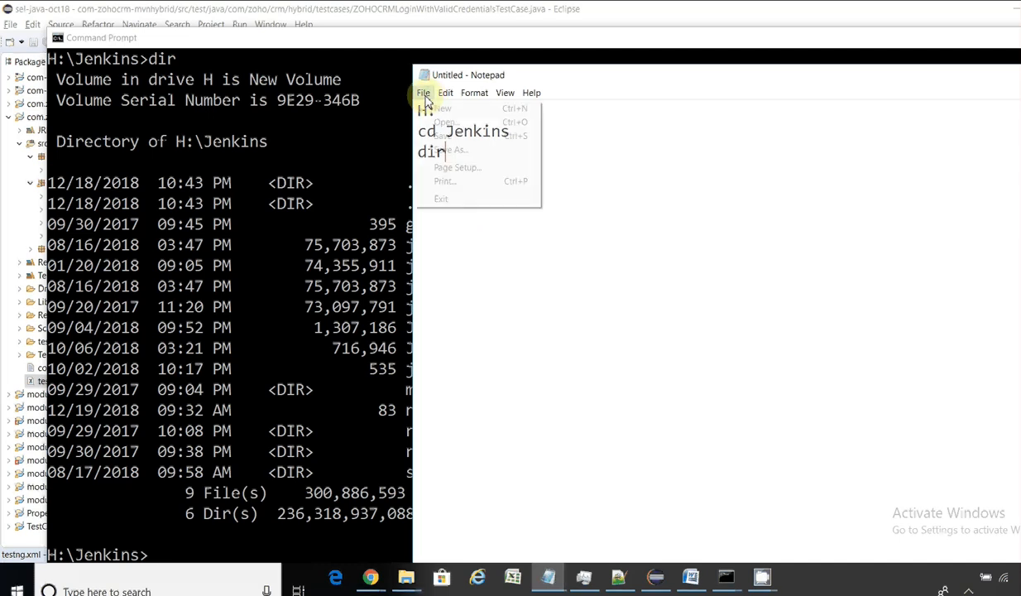
# Step: In Save As, browse to H:\batches\sel-java-oct18\com.zoho.crm.hybrid151218
pyautogui.click(468, 151)
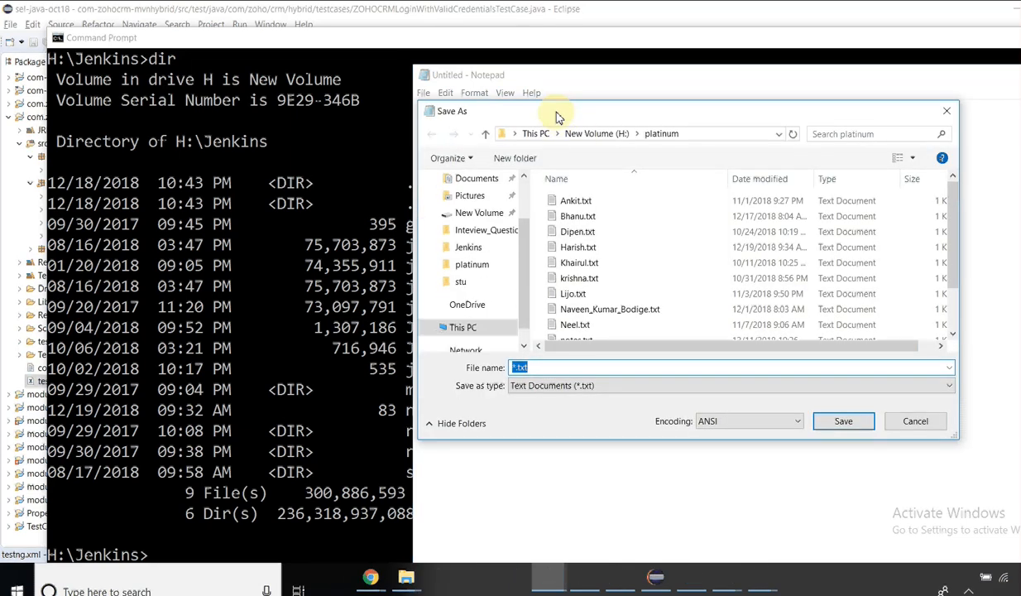
pyautogui.click(591, 136)
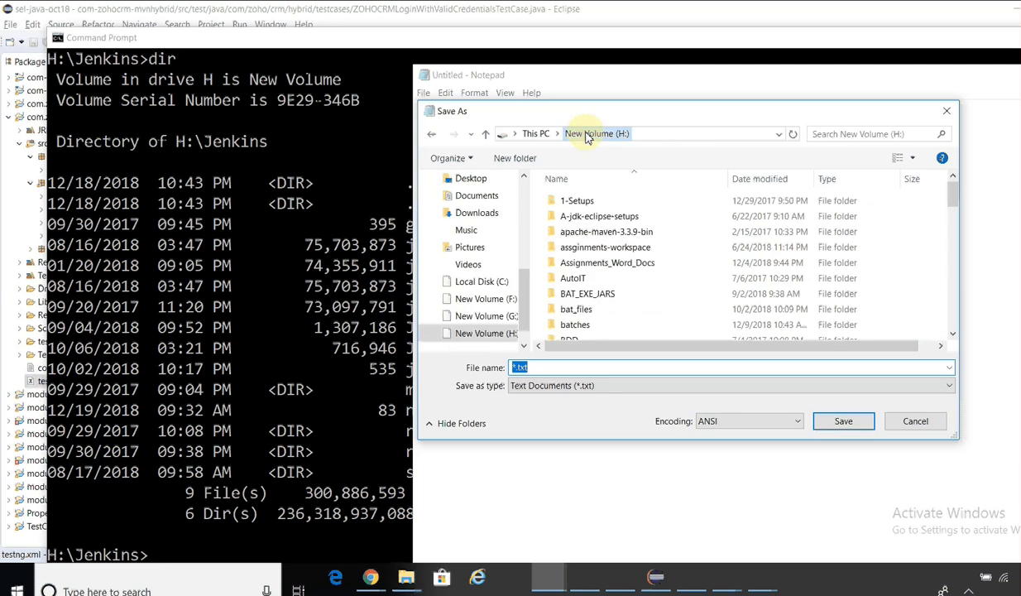
pyautogui.moveTo(607, 120); pyautogui.dragTo(529, 103)
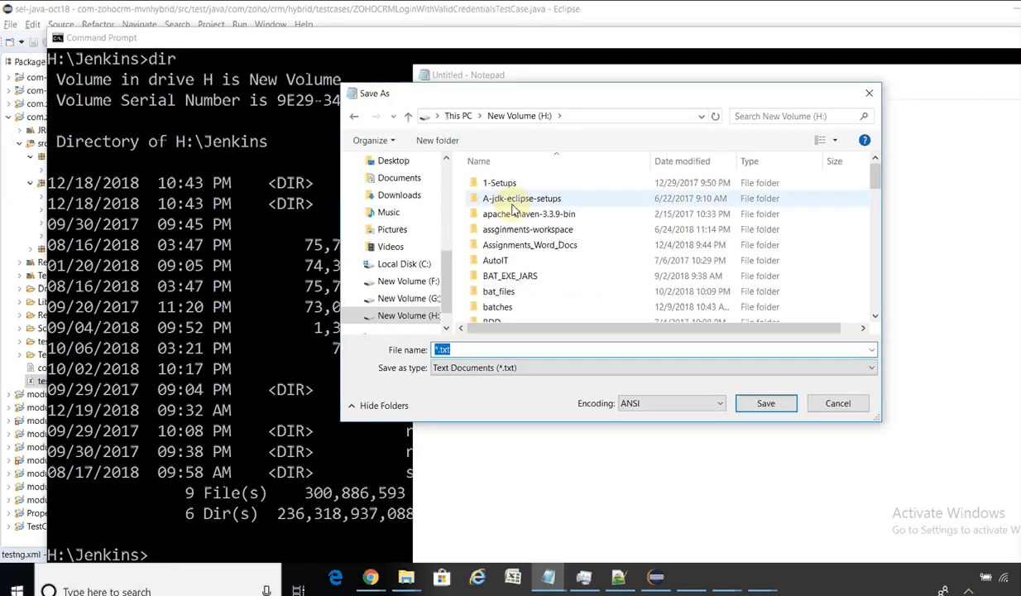
pyautogui.click(512, 203)
pyautogui.press('b')
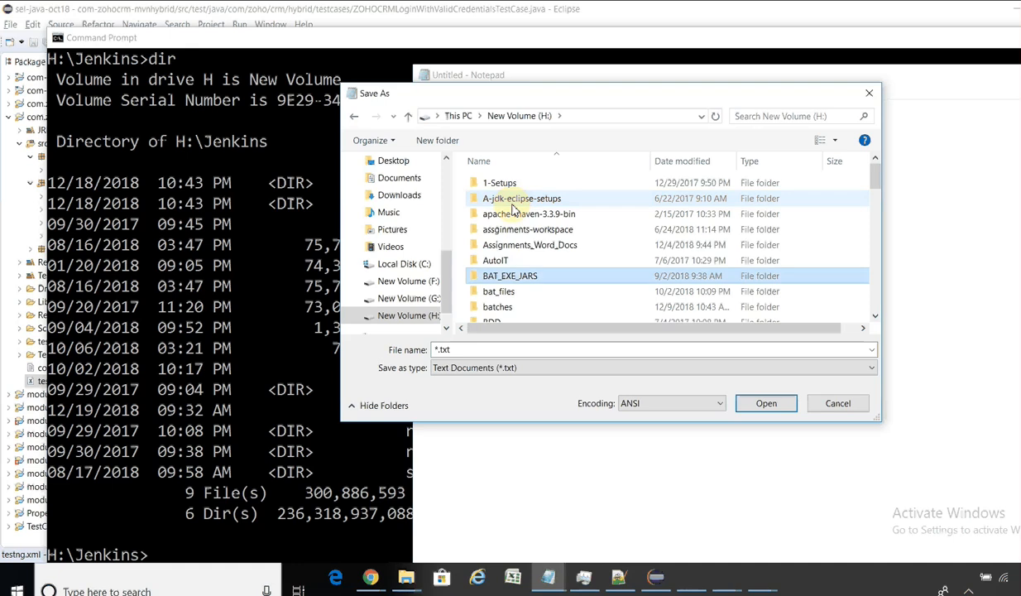
pyautogui.press('b')
pyautogui.press('b')
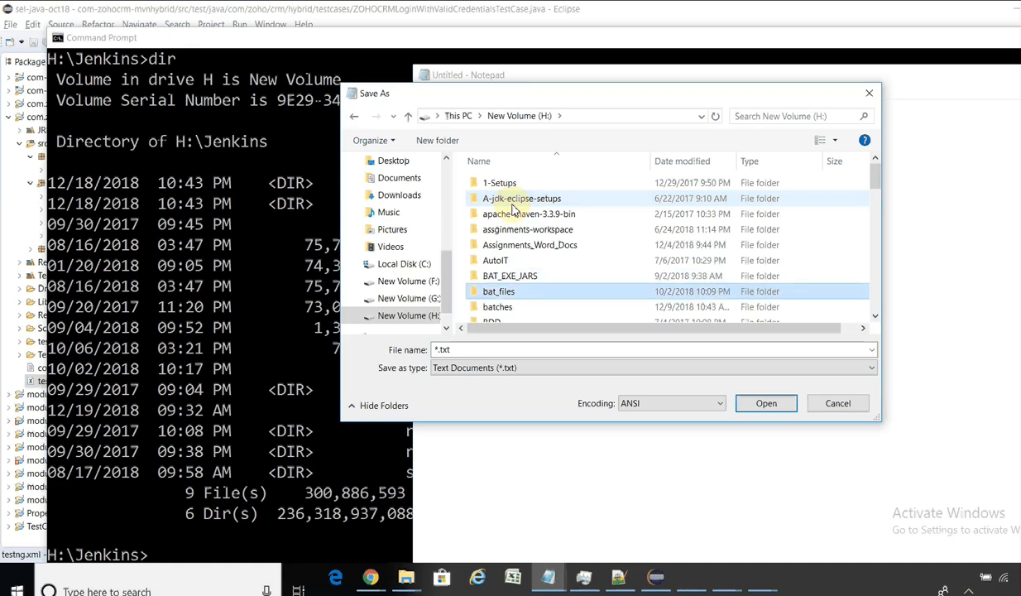
pyautogui.press('Return')
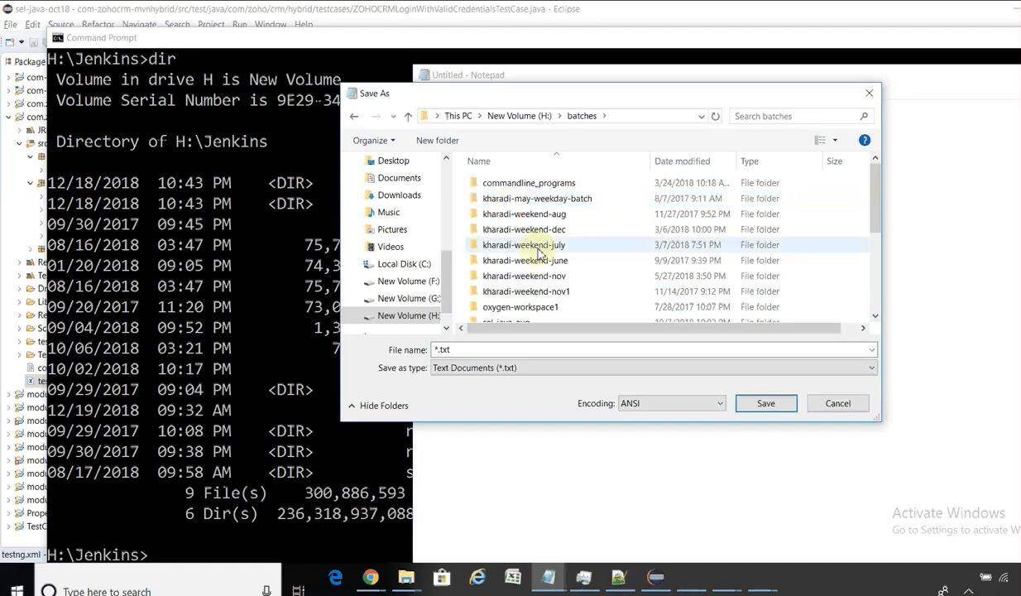
pyautogui.scroll(-2, 879, 214)
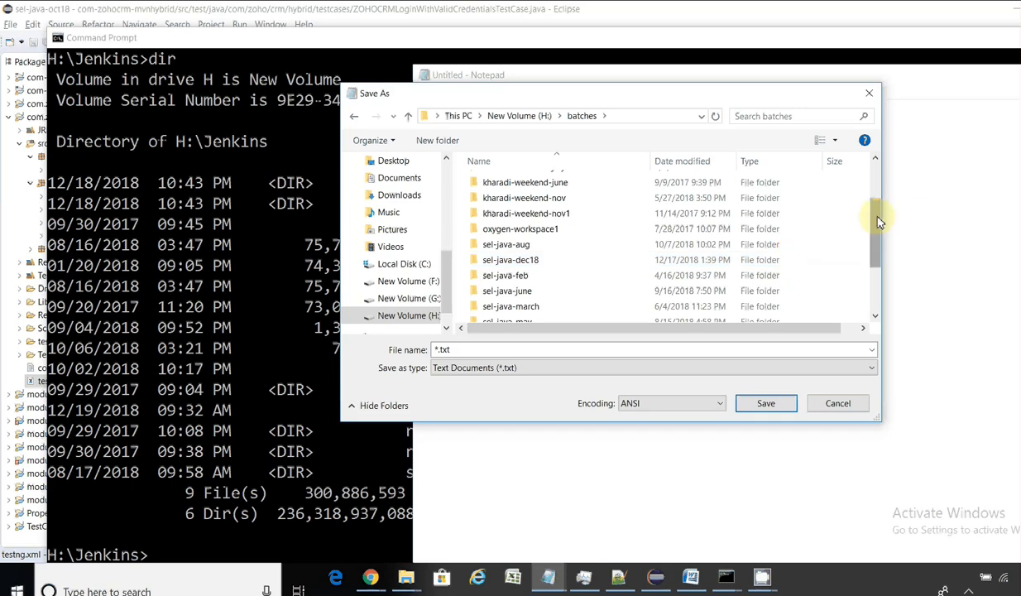
pyautogui.moveTo(878, 221); pyautogui.dragTo(879, 263)
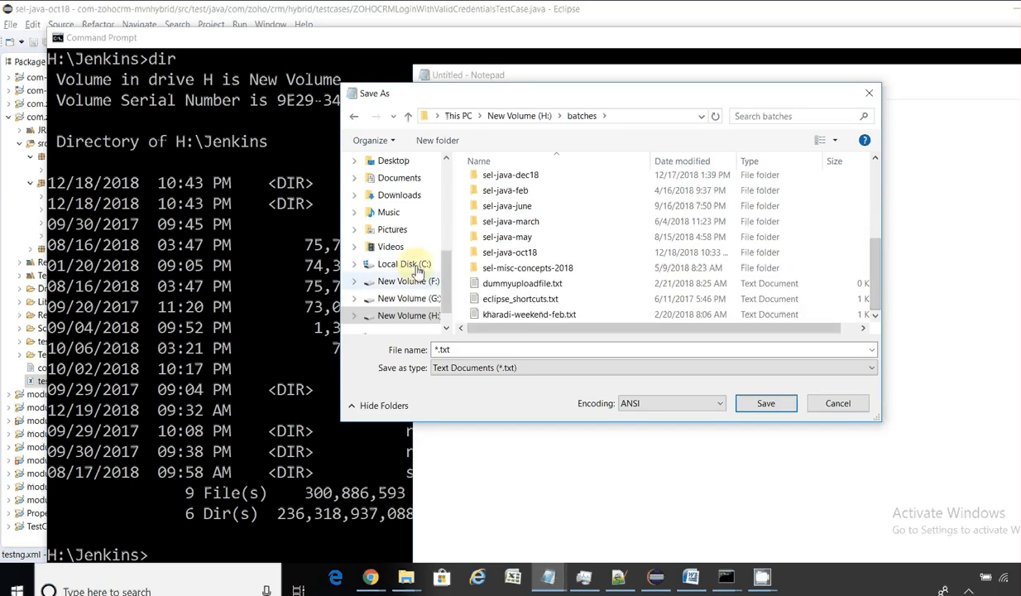
pyautogui.click(526, 253)
pyautogui.doubleClick(525, 253)
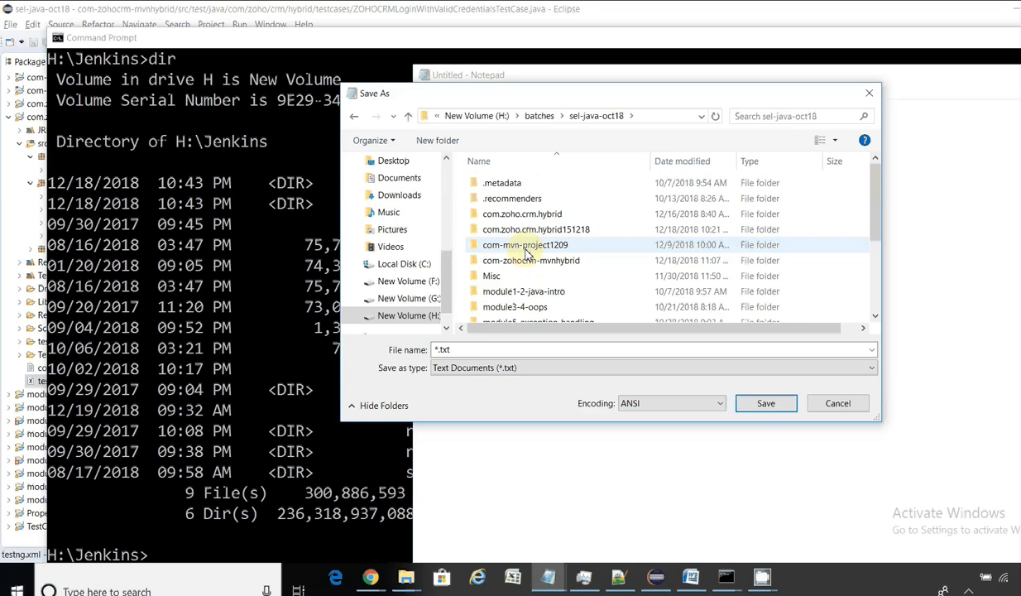
pyautogui.doubleClick(571, 231)
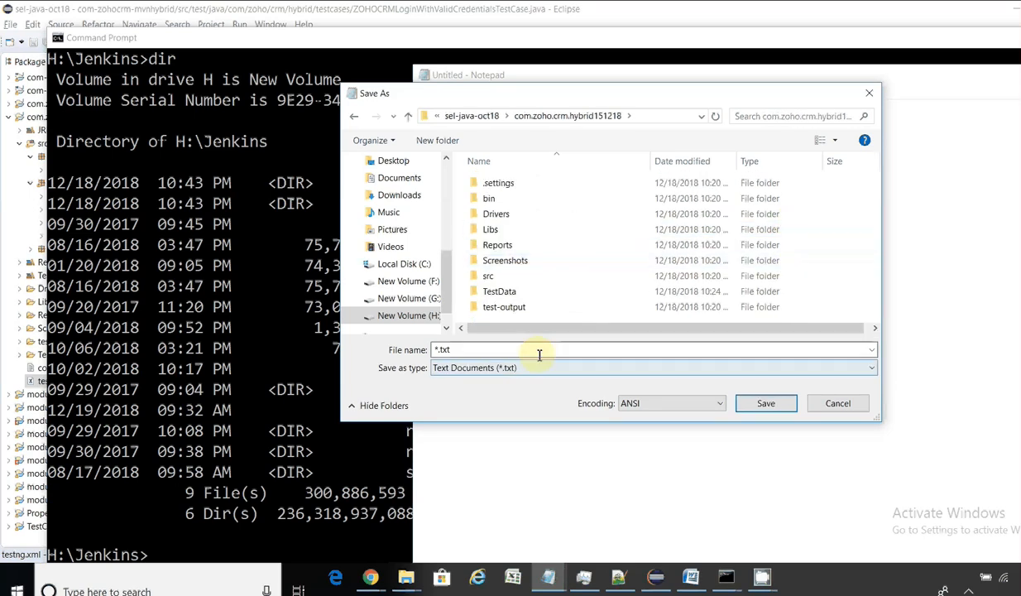
# Step: Name the file samplefile.bat, set the type to All Files, and save it
pyautogui.moveTo(513, 352); pyautogui.dragTo(419, 352)
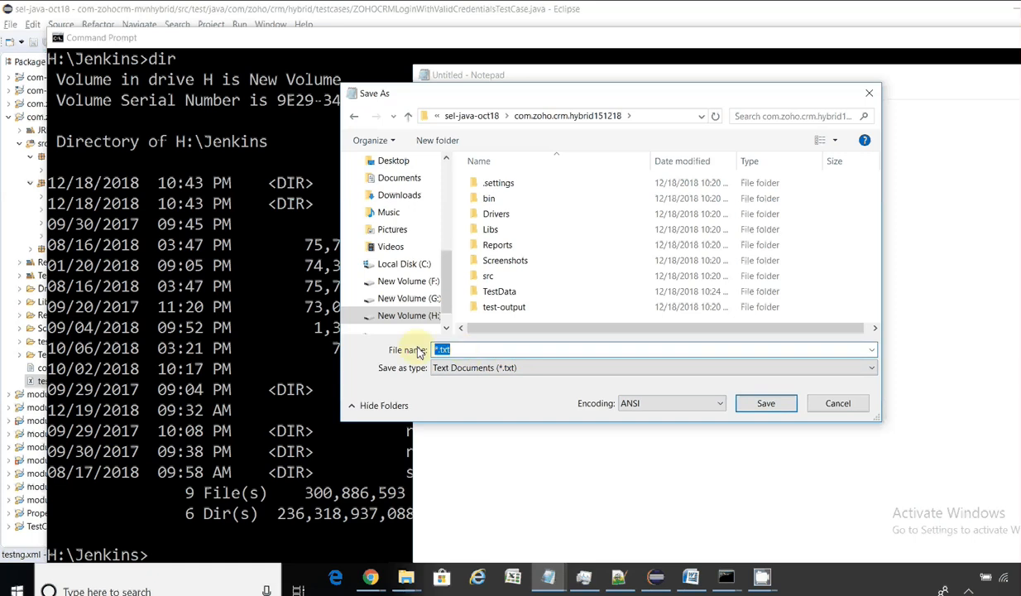
pyautogui.press('BackSpace')
pyautogui.write('"')
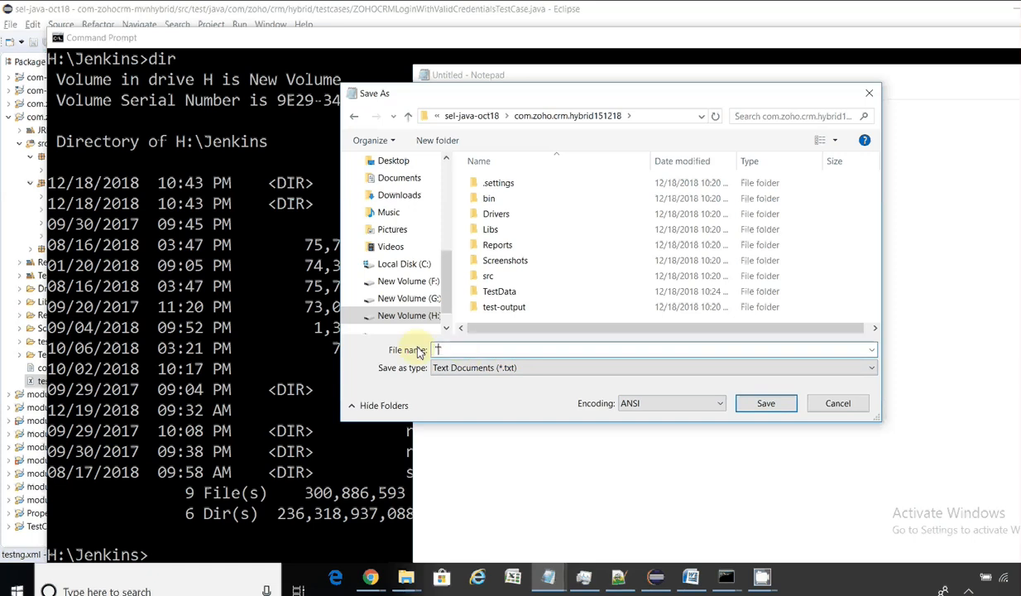
pyautogui.write('bat')
pyautogui.hotkey('ctrl', 'a')
pyautogui.press('BackSpace')
pyautogui.write('""')
pyautogui.press('Left')
pyautogui.write('asmple')
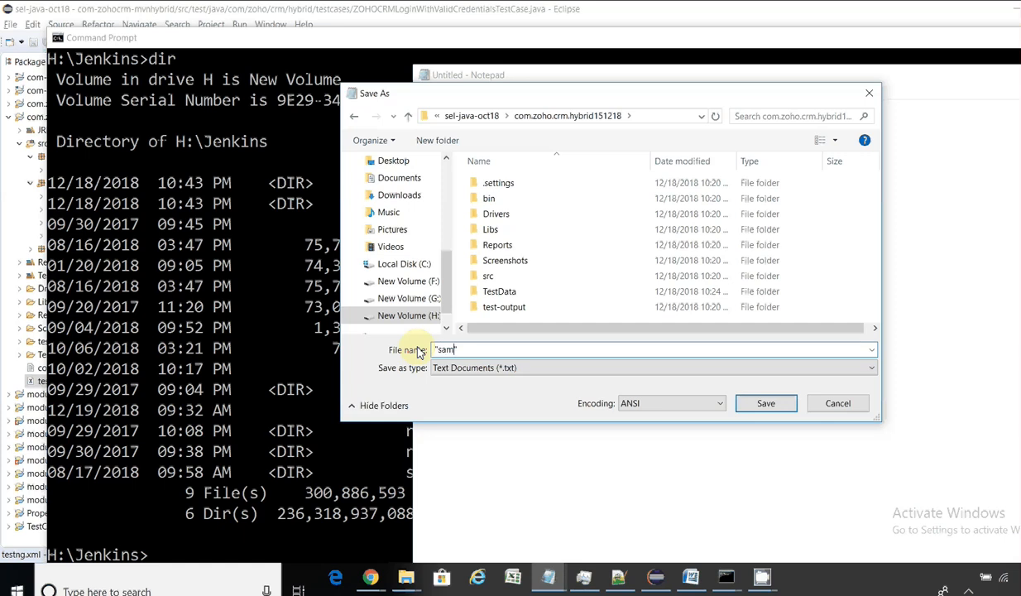
pyautogui.write('file.bat')
pyautogui.click(456, 366)
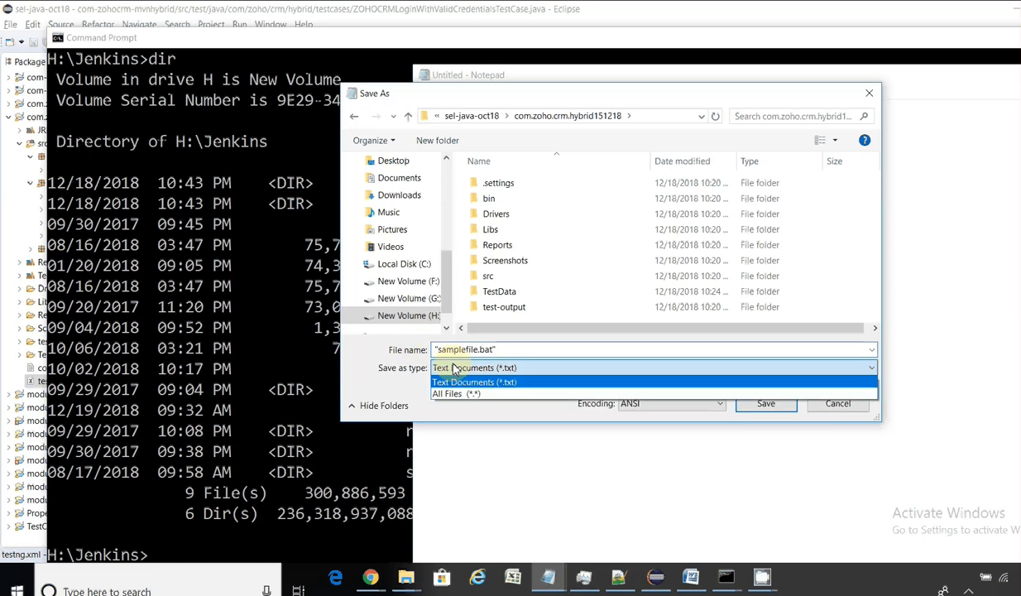
pyautogui.click(456, 394)
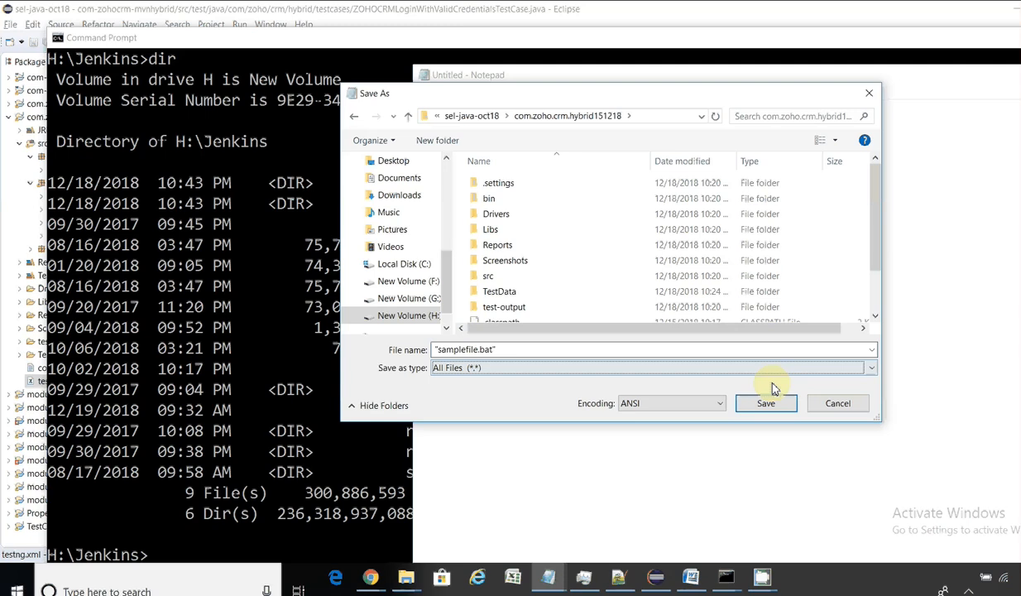
pyautogui.click(781, 405)
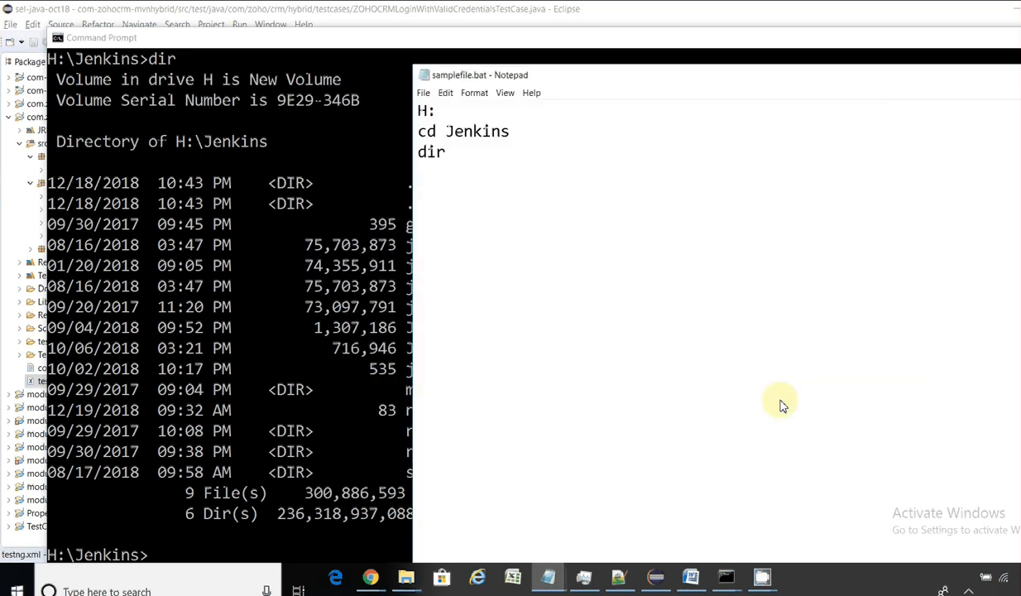
# Step: In File Explorer, open the com.zoho.crm.hybrid151218 folder and run samplefile.bat
pyautogui.click(406, 579)
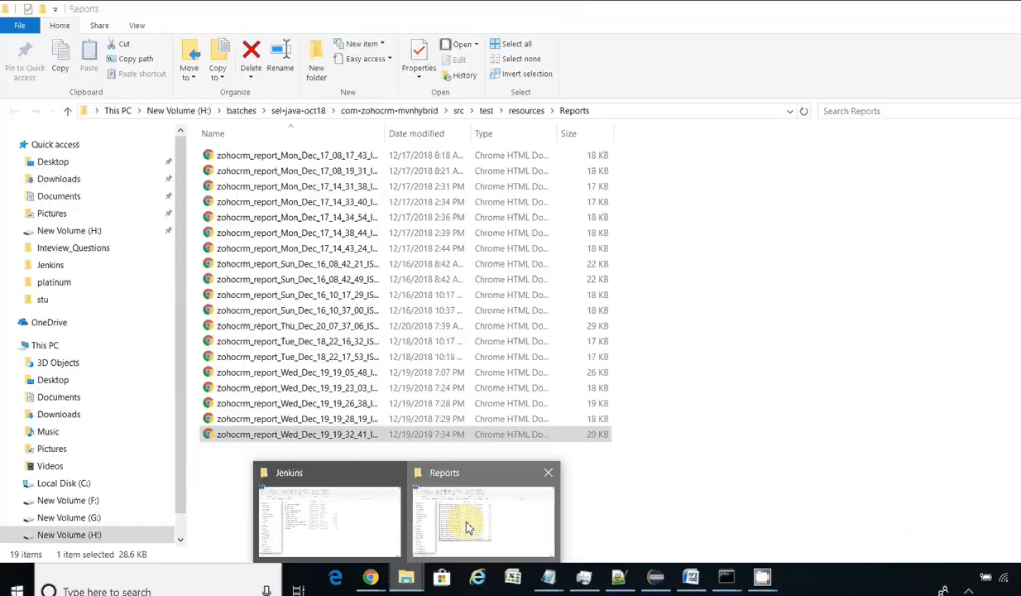
pyautogui.click(460, 522)
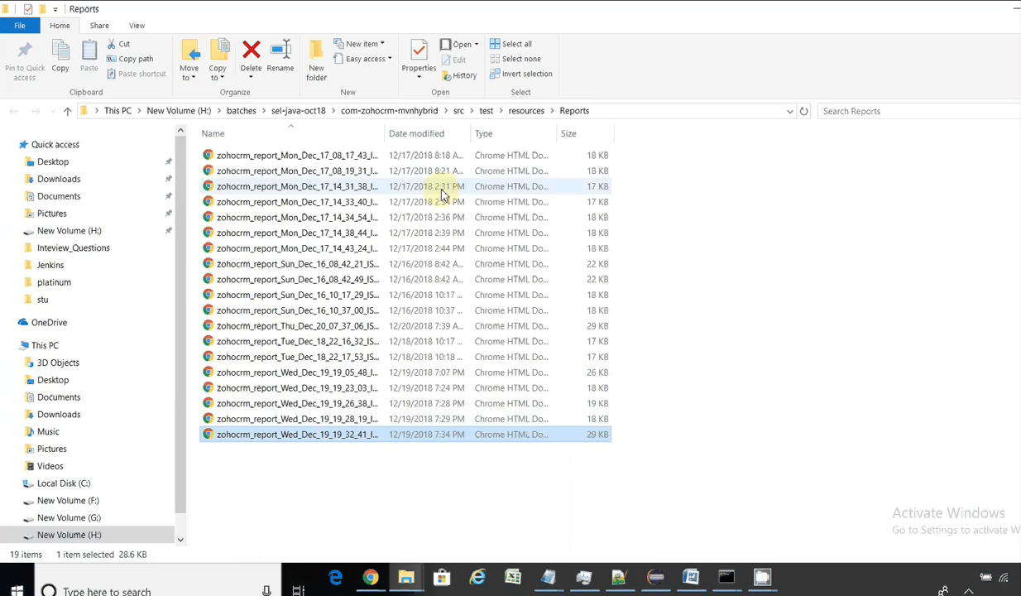
pyautogui.click(298, 112)
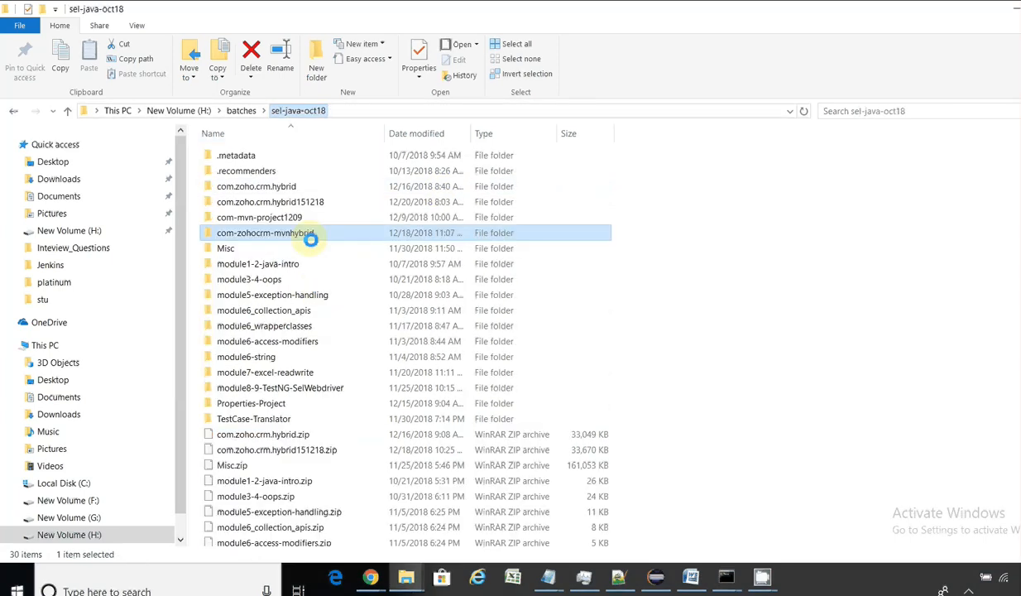
pyautogui.click(317, 205)
pyautogui.doubleClick(316, 205)
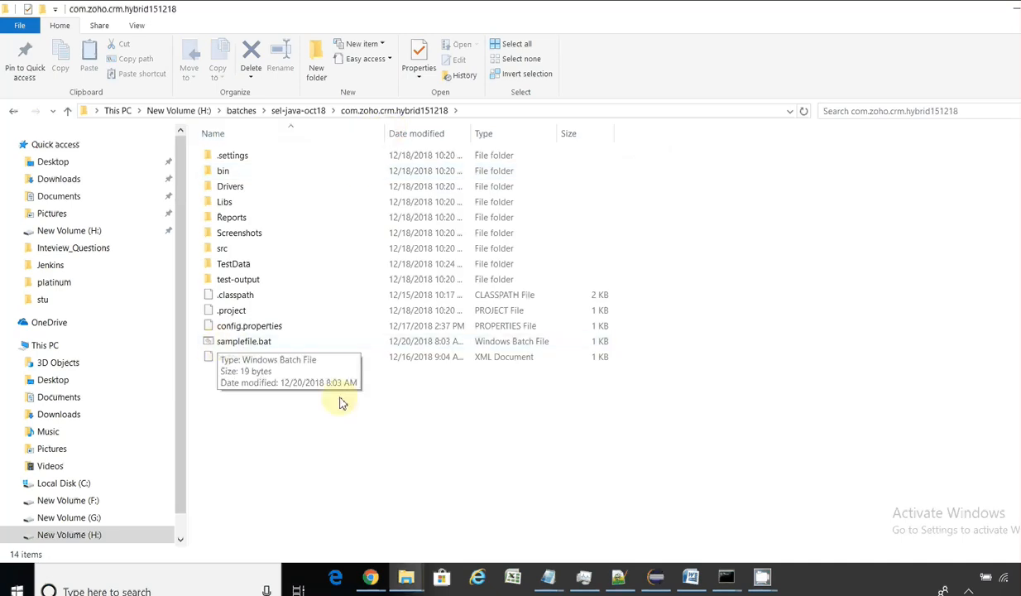
pyautogui.click(244, 345)
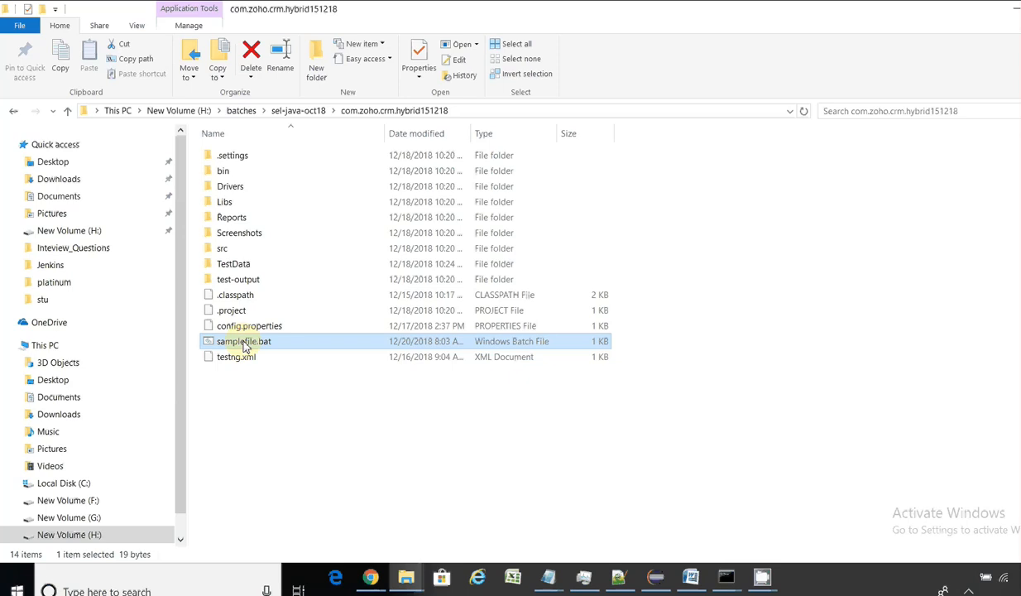
pyautogui.doubleClick(244, 341)
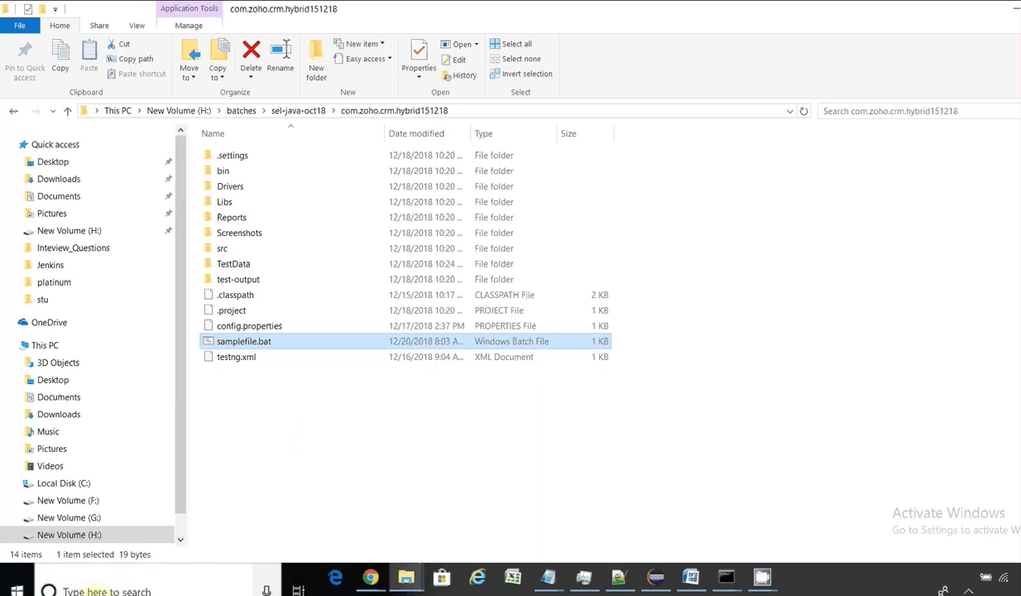
pyautogui.click(100, 579)
# Step: Open a new Command Prompt and switch it to drive H:
pyautogui.write('cmd')
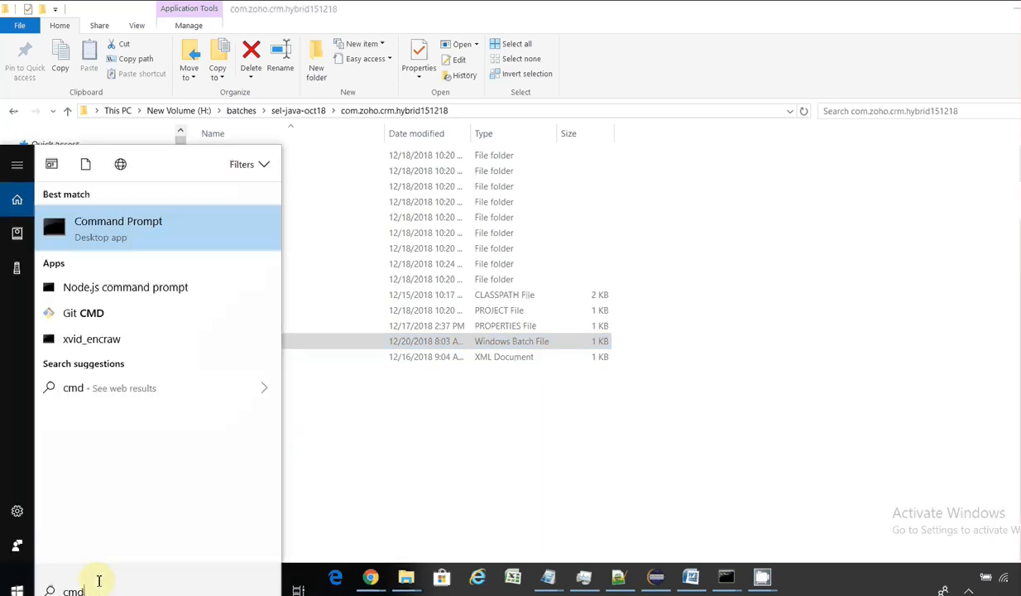
pyautogui.press('Return')
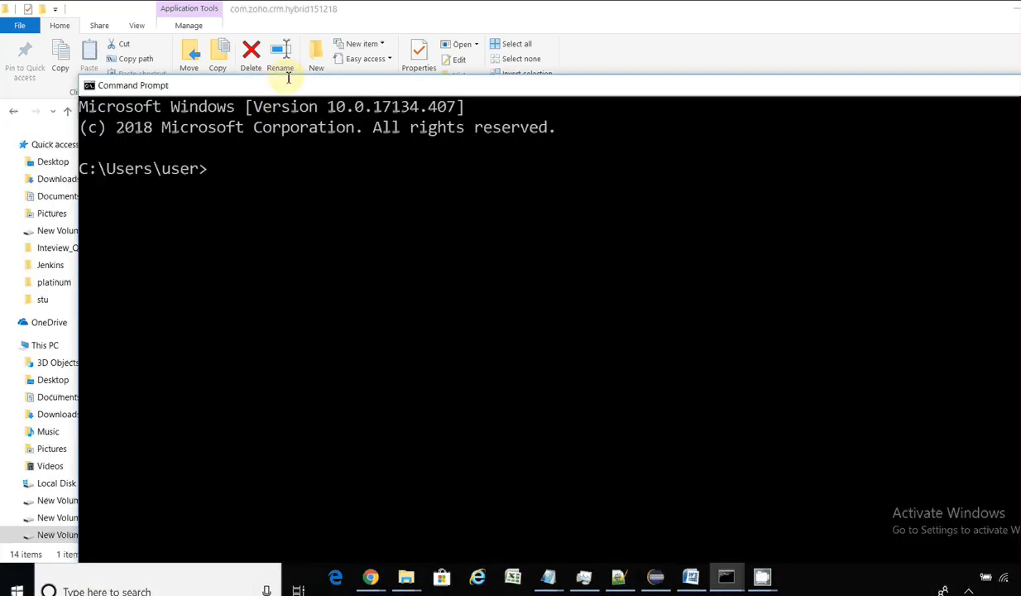
pyautogui.moveTo(287, 88); pyautogui.dragTo(616, 210)
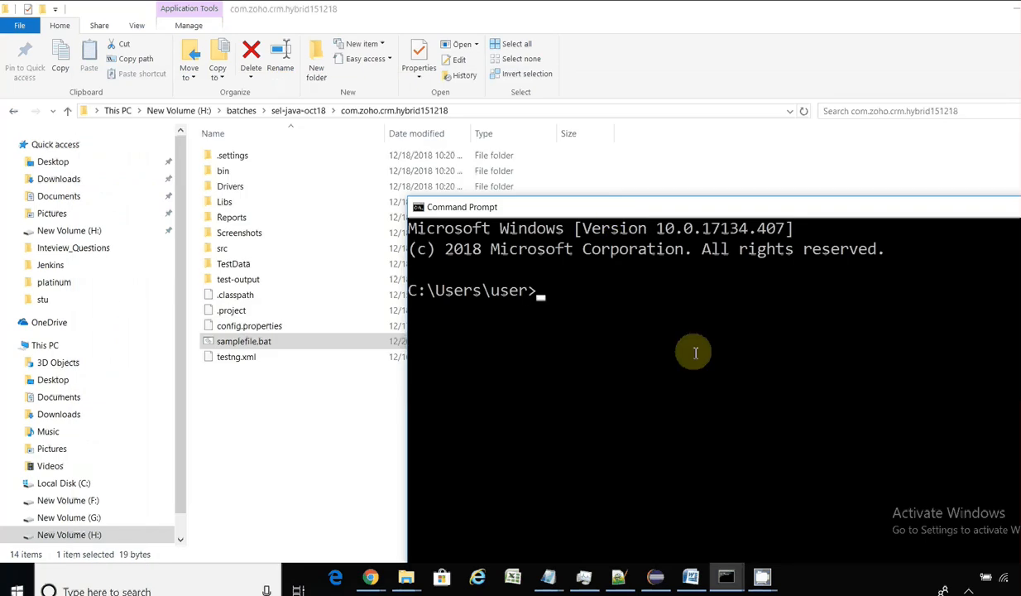
pyautogui.write('H:')
pyautogui.press('Return')
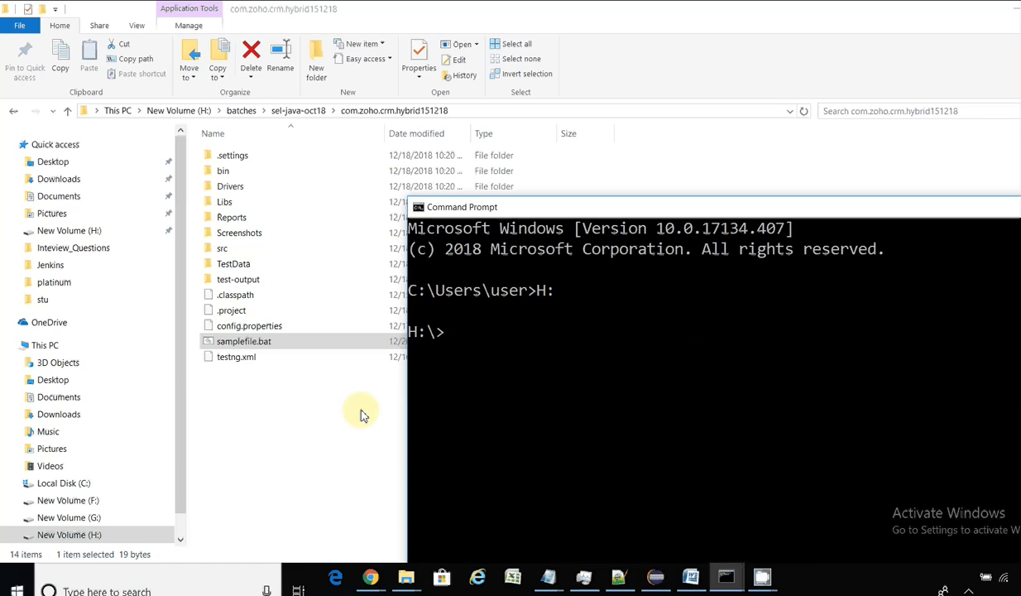
# Step: Drop samplefile.bat's full path into the console and run it
pyautogui.click(289, 342)
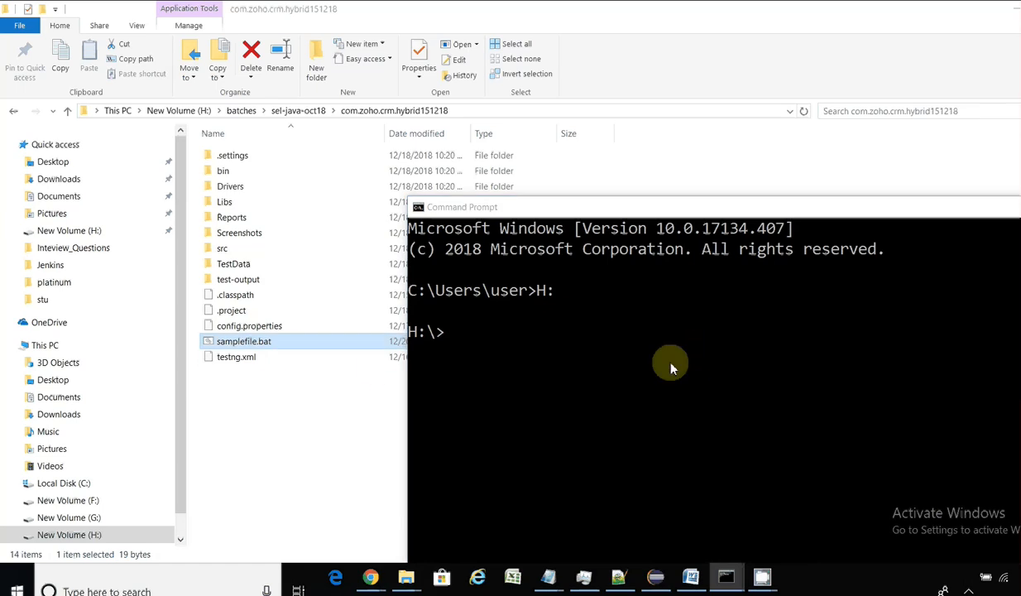
pyautogui.moveTo(290, 342); pyautogui.dragTo(672, 368)
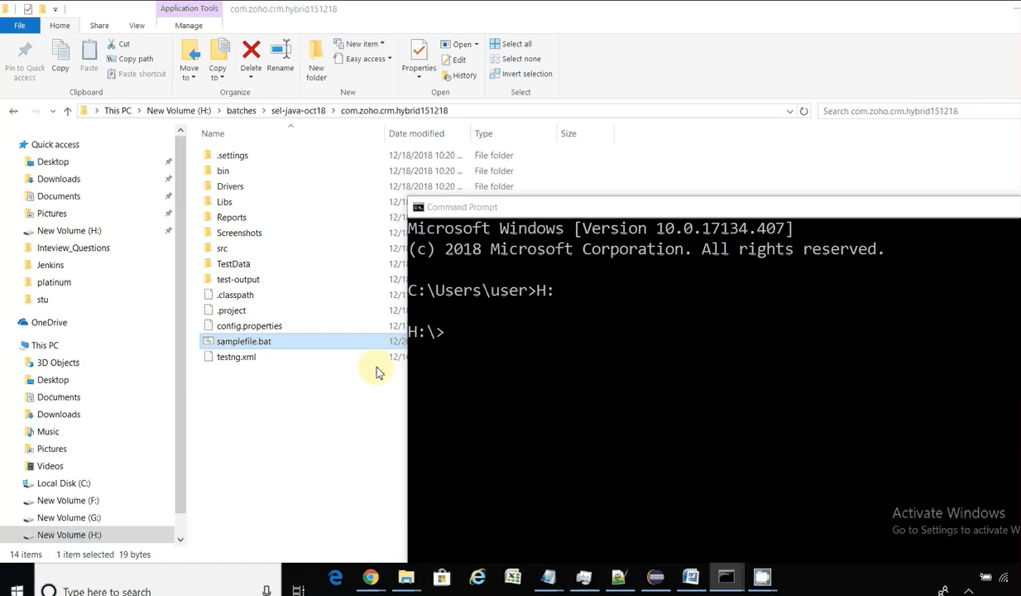
pyautogui.click(752, 383)
pyautogui.press('Return')
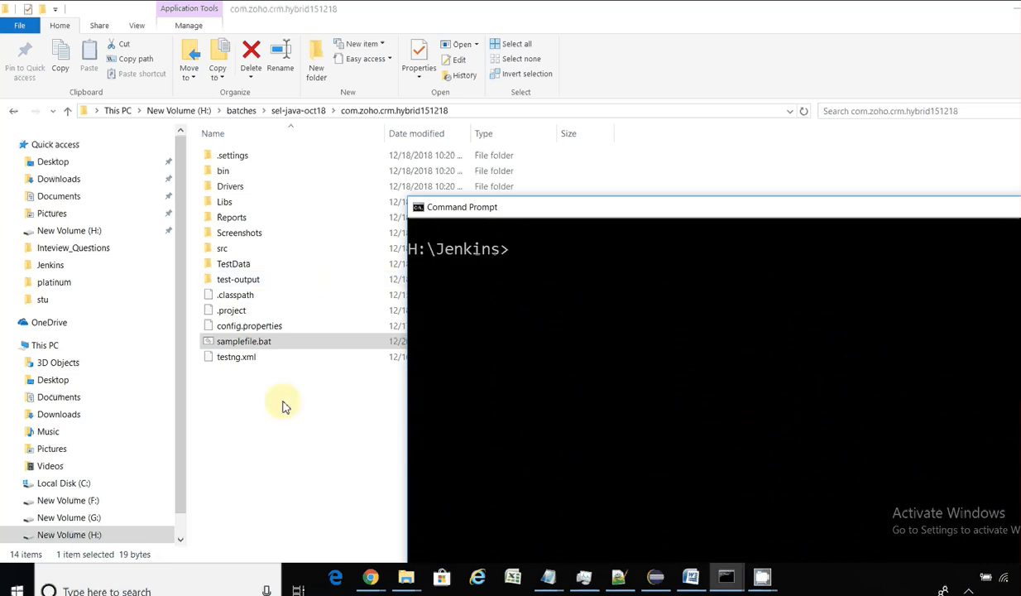
pyautogui.click(273, 393)
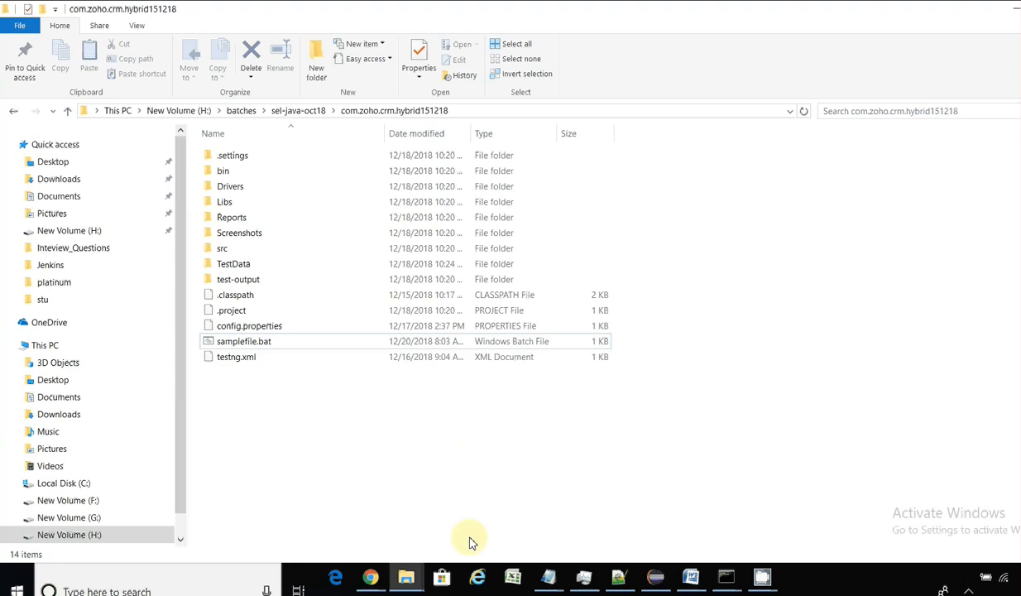
pyautogui.click(620, 577)
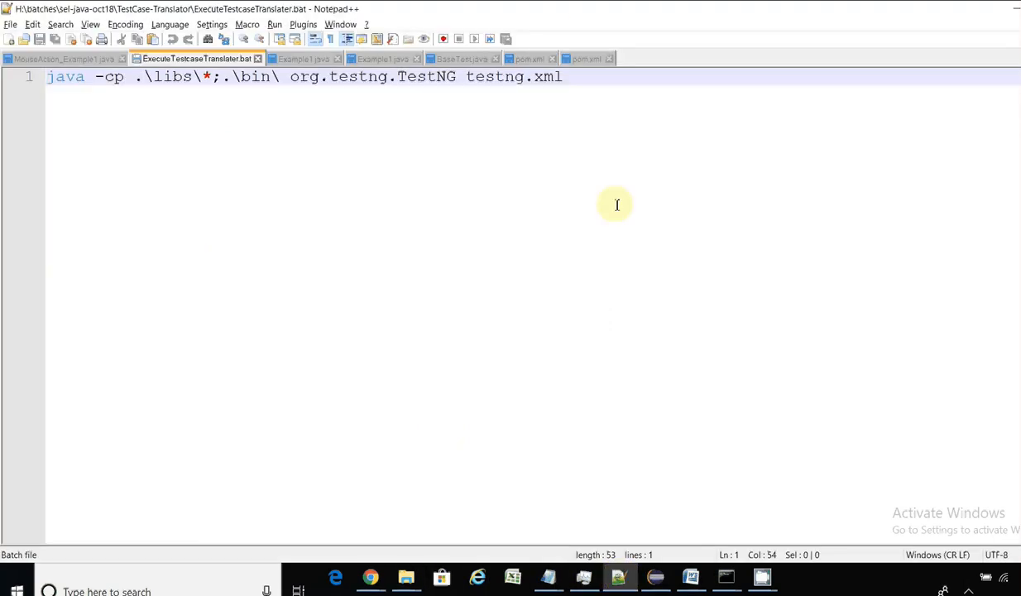
pyautogui.doubleClick(586, 12)
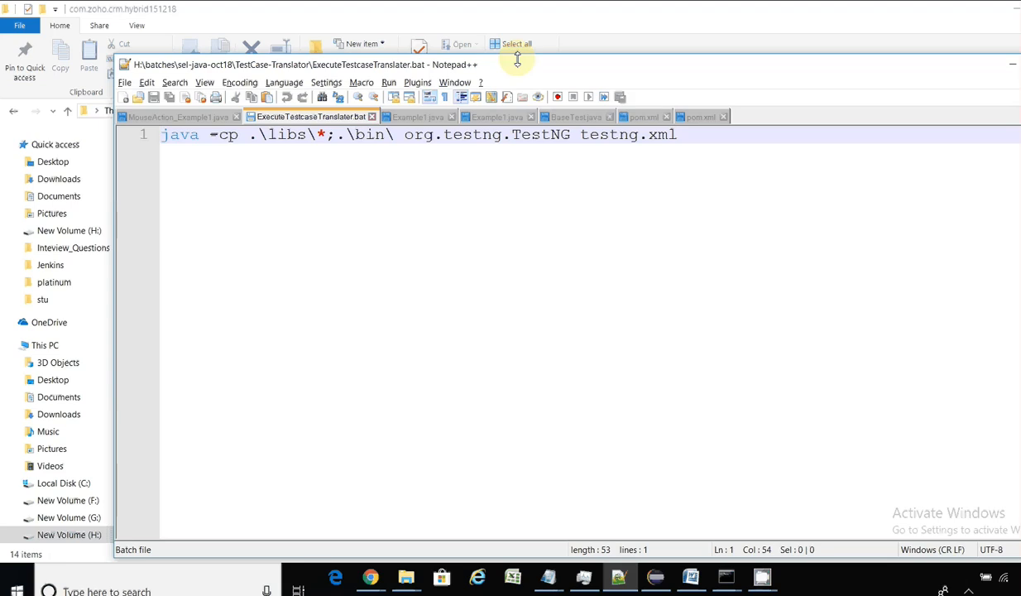
pyautogui.moveTo(514, 66); pyautogui.dragTo(870, 215)
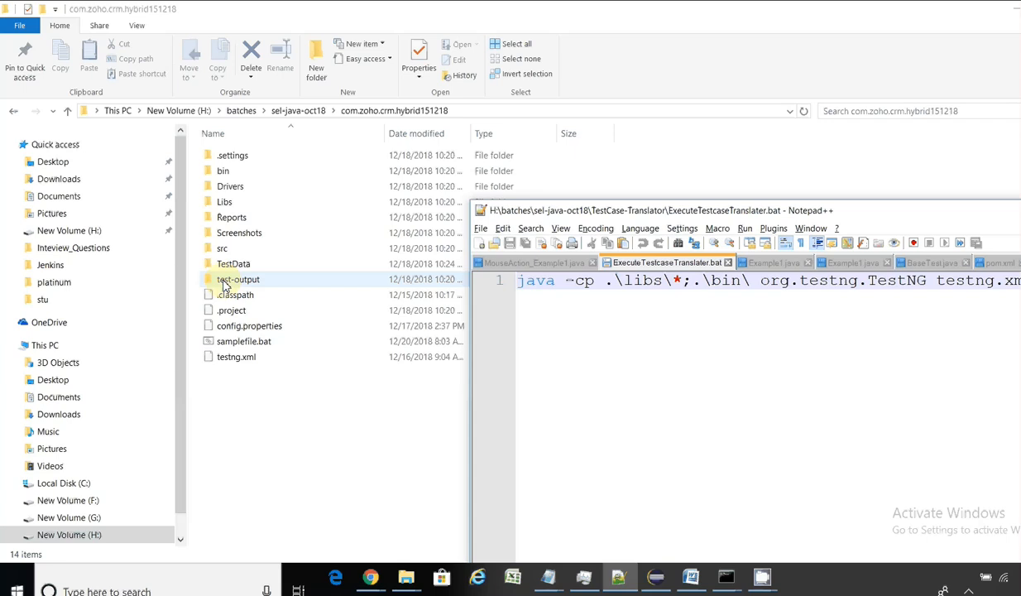
pyautogui.click(224, 172)
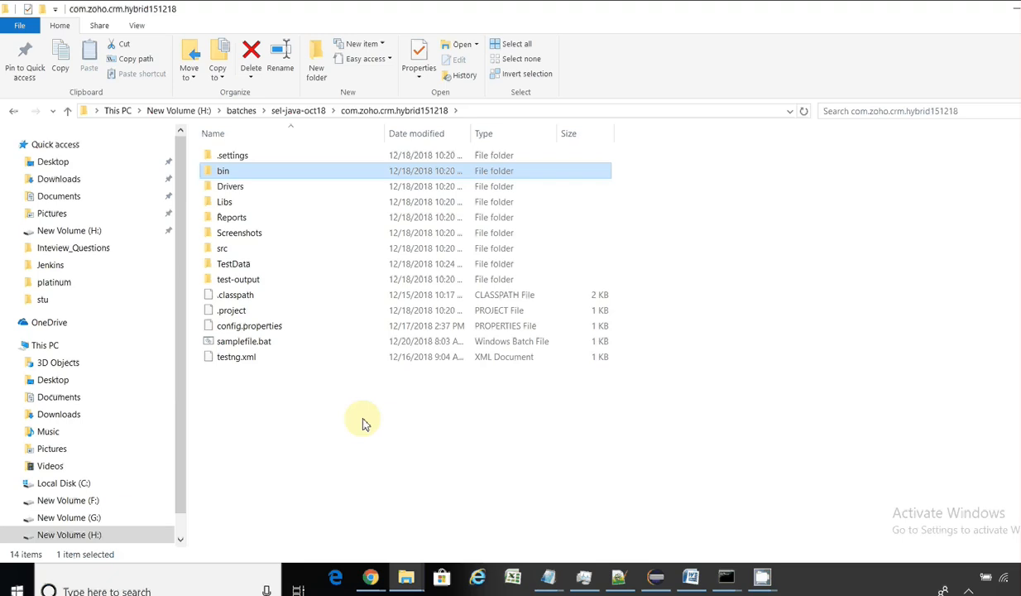
pyautogui.click(655, 577)
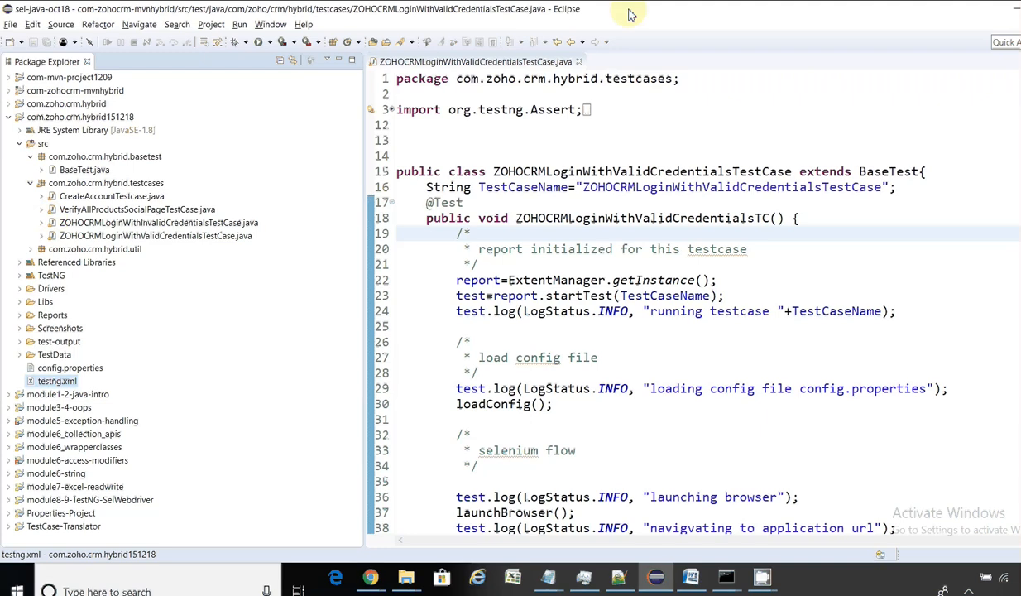
pyautogui.click(1015, 9)
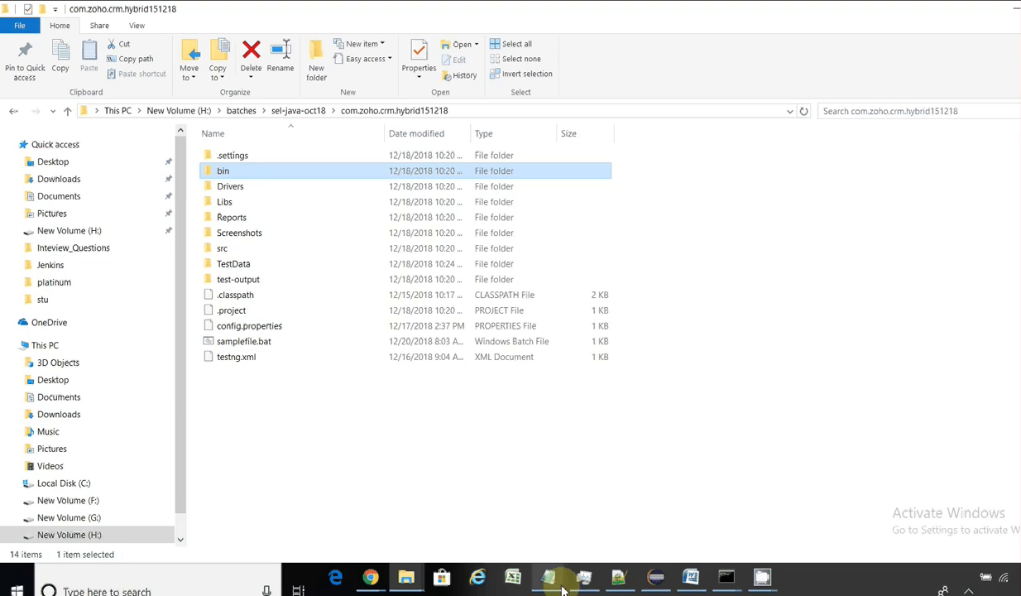
pyautogui.click(619, 576)
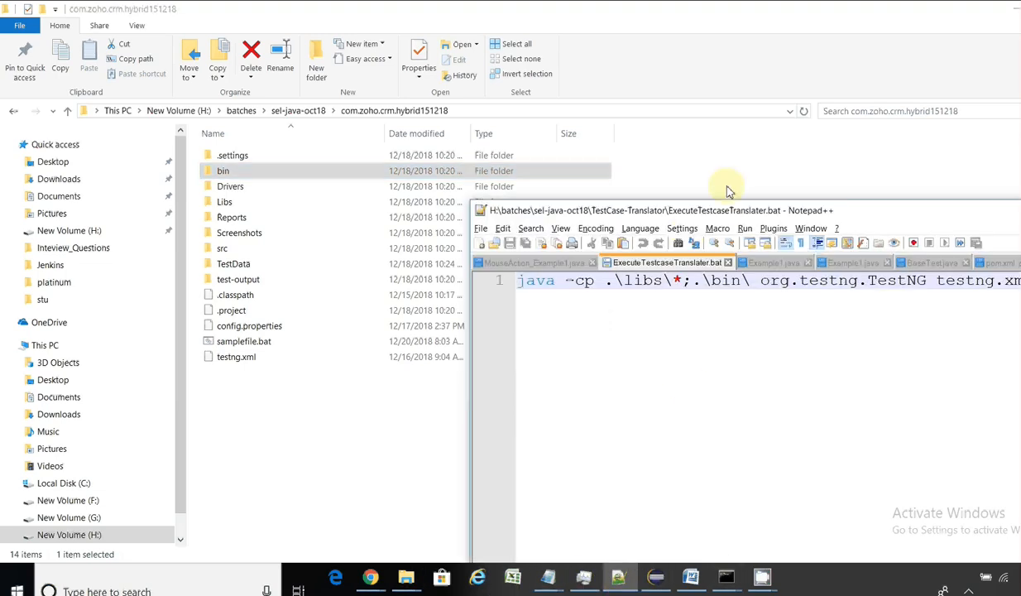
pyautogui.moveTo(723, 211); pyautogui.dragTo(372, 98)
pyautogui.doubleClick(372, 97)
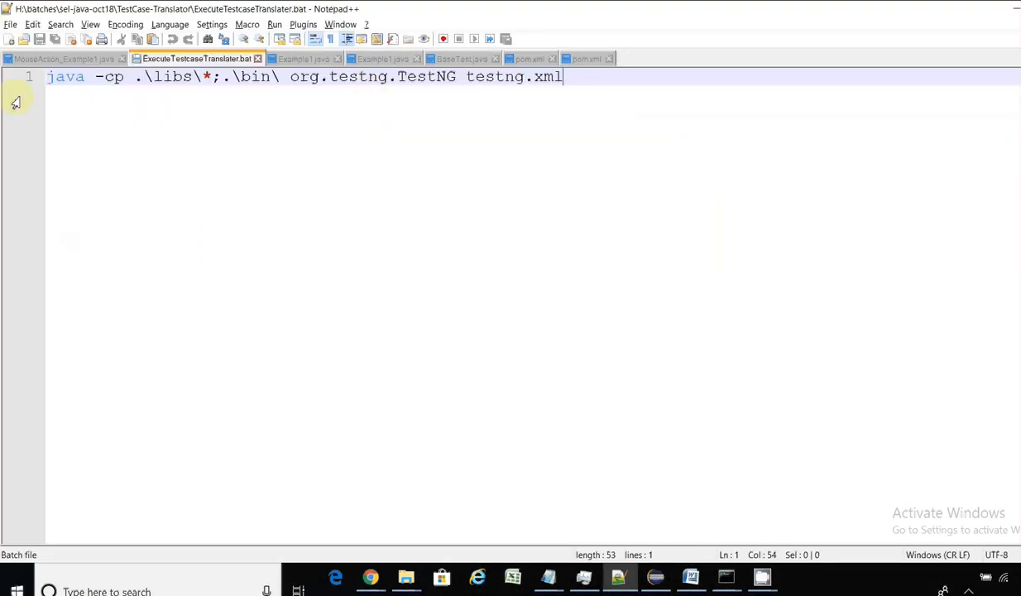
# Step: Highlight the -cp option and the .\libs\ and .\bin\ classpath entries in the command
pyautogui.moveTo(96, 78); pyautogui.dragTo(119, 75)
pyautogui.click(142, 79)
pyautogui.moveTo(136, 79); pyautogui.dragTo(207, 78)
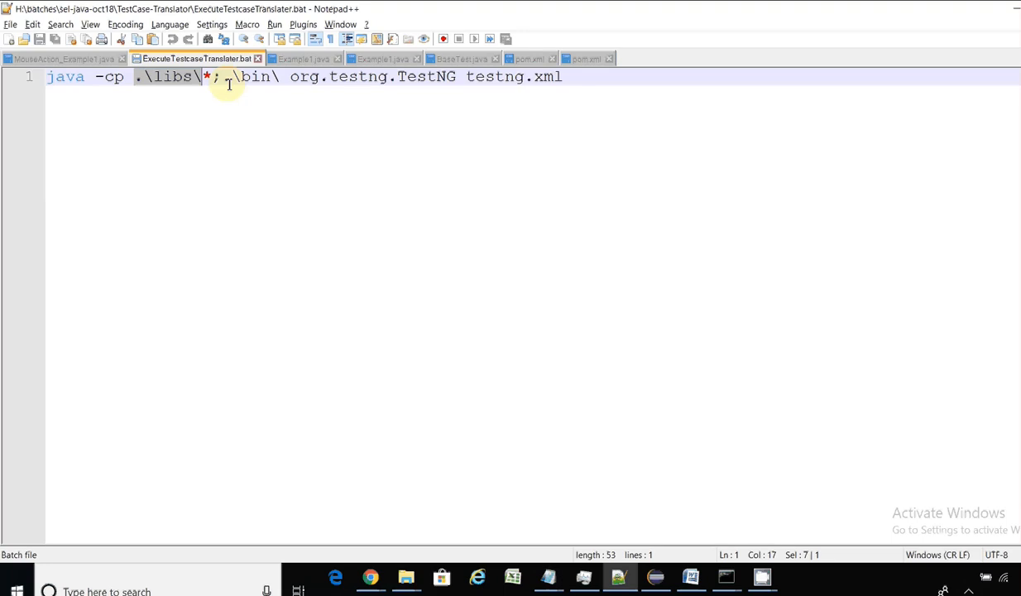
pyautogui.moveTo(223, 79); pyautogui.dragTo(280, 81)
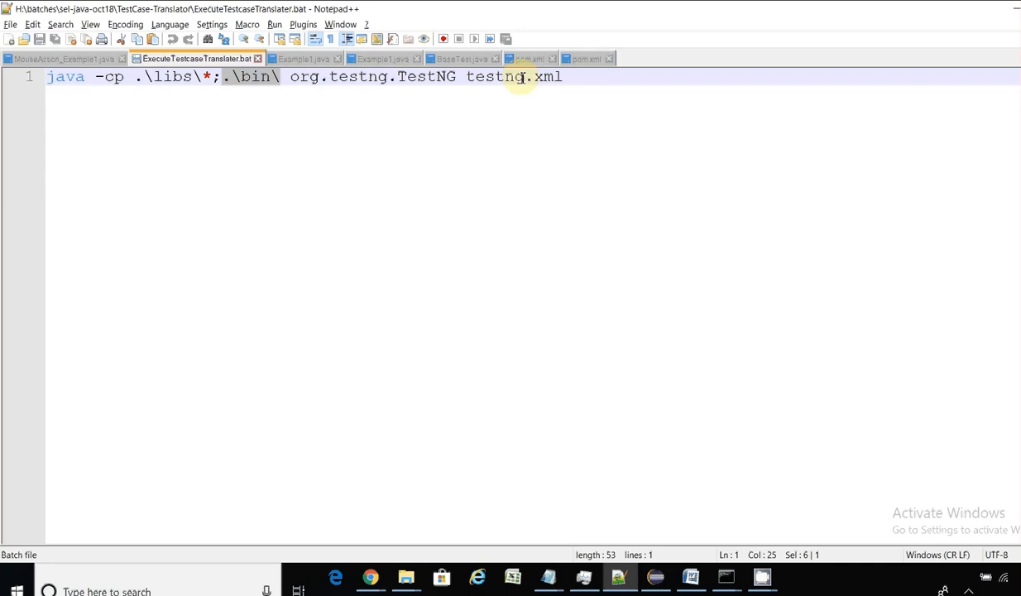
pyautogui.click(294, 76)
# Step: Highlight org.testng.TestNG and testng.xml, then select the entire java command line
pyautogui.moveTo(294, 77); pyautogui.dragTo(459, 76)
pyautogui.moveTo(565, 77); pyautogui.dragTo(472, 77)
pyautogui.moveTo(622, 67); pyautogui.dragTo(4, 76)
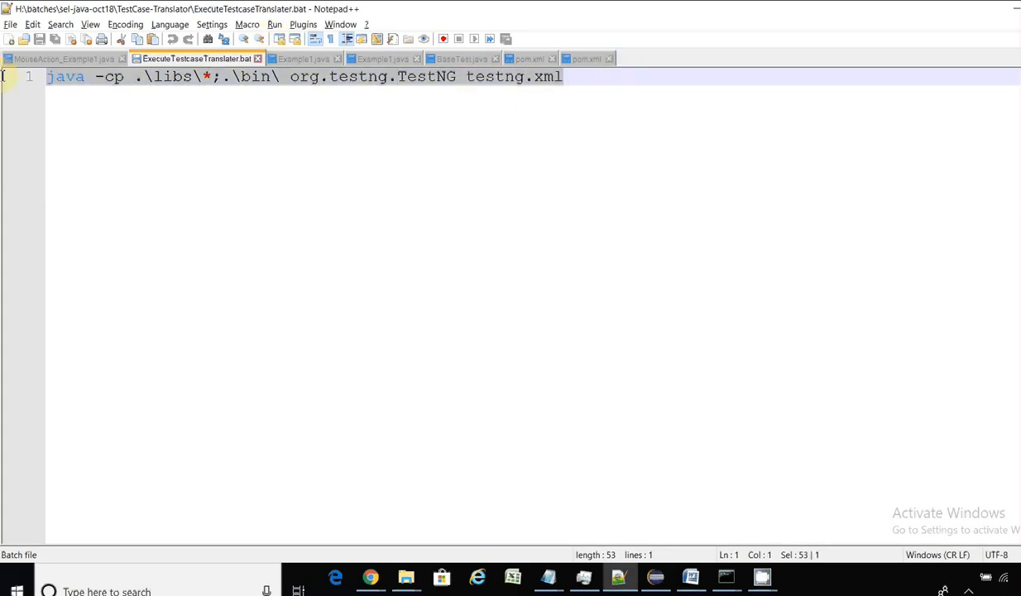
pyautogui.click(1014, 9)
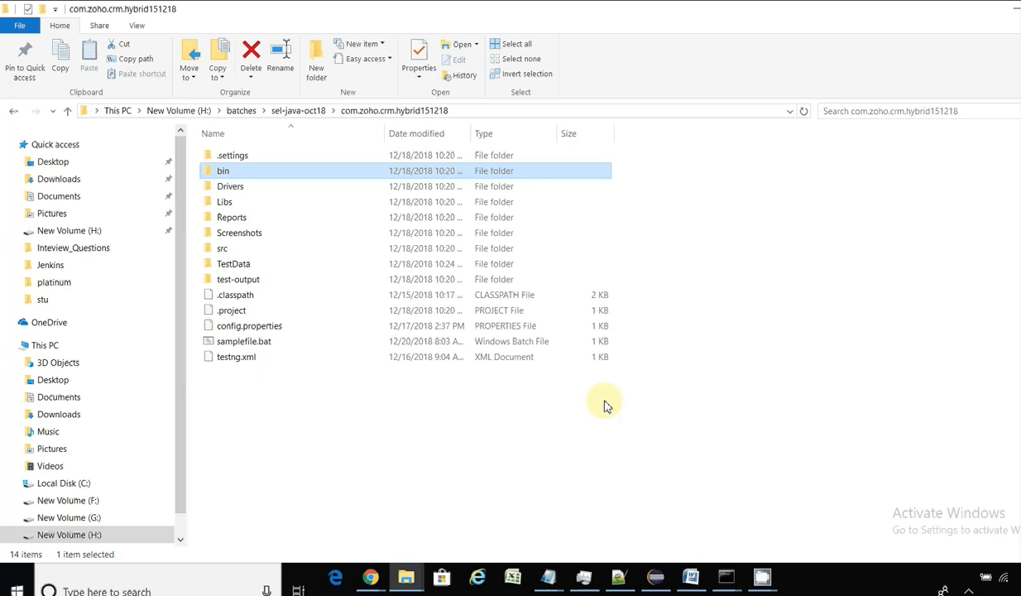
# Step: Paste the java -cp TestNG command into a new blank Notepad document
pyautogui.click(546, 576)
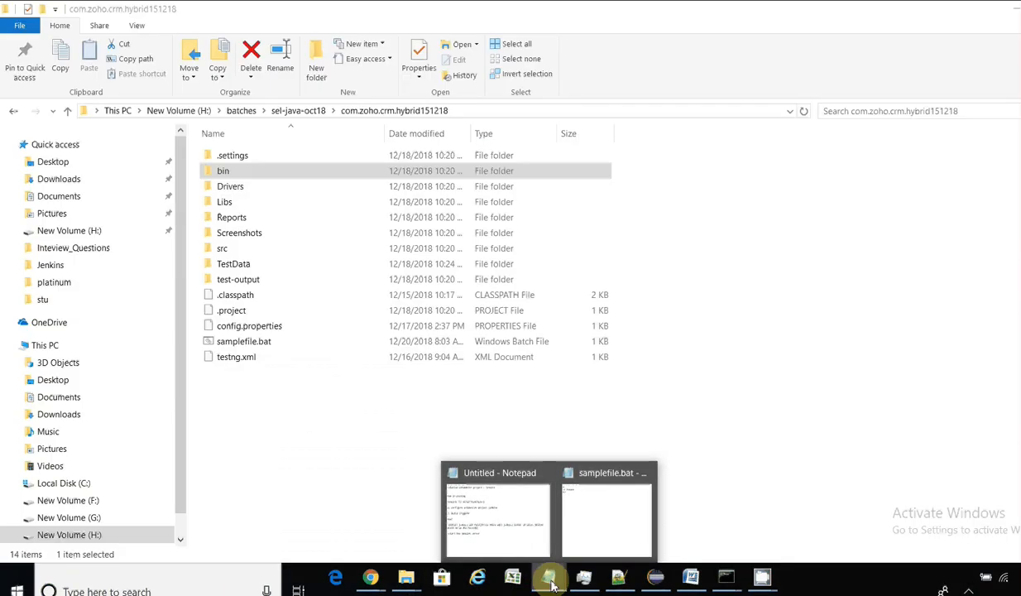
pyautogui.rightClick(548, 576)
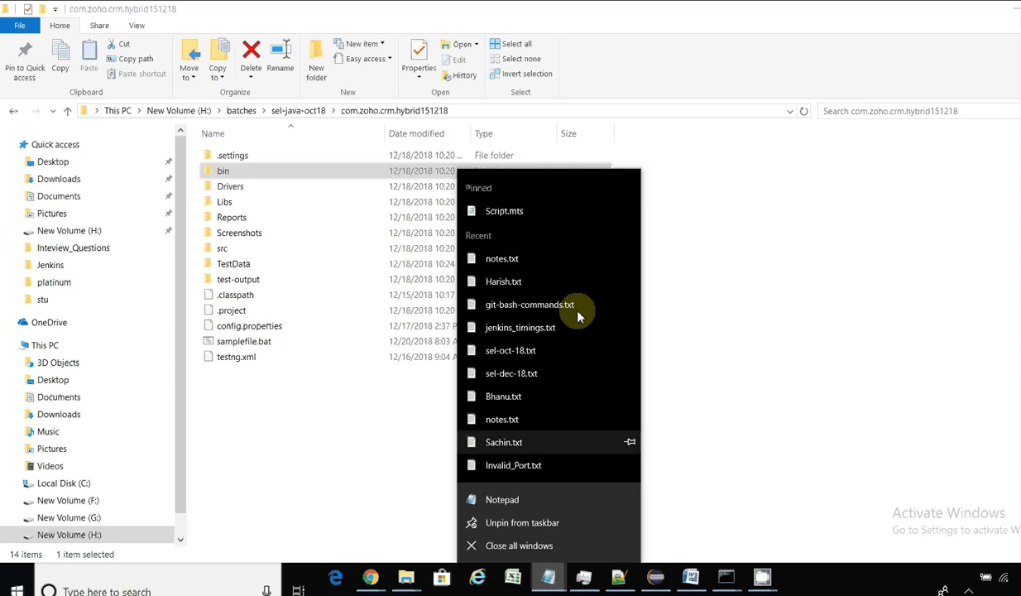
pyautogui.click(473, 497)
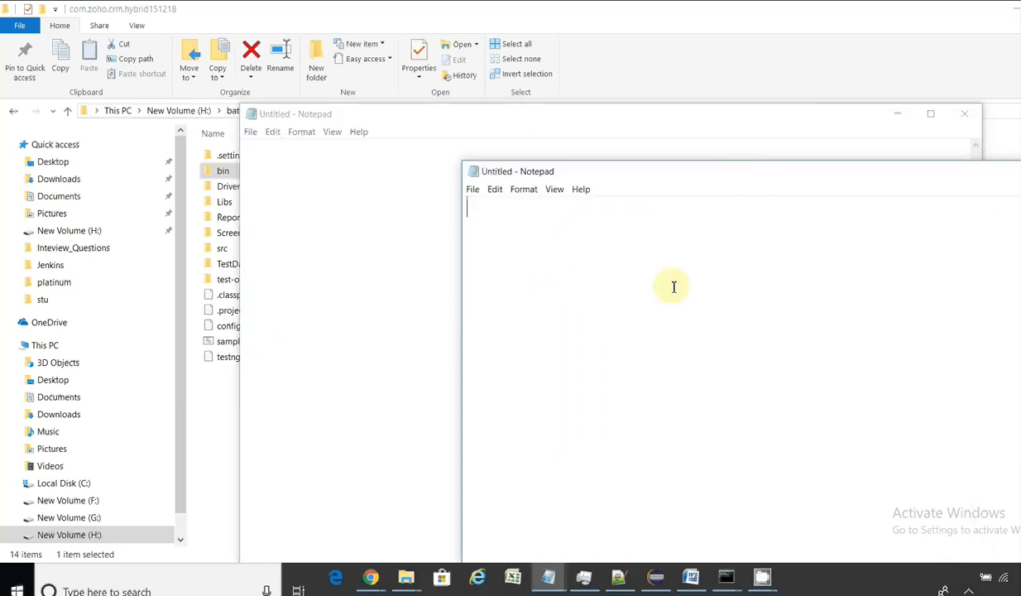
pyautogui.write('java -cp .\\libs\\*;.\\bin\\ org.testng.TestNG testng.xml')
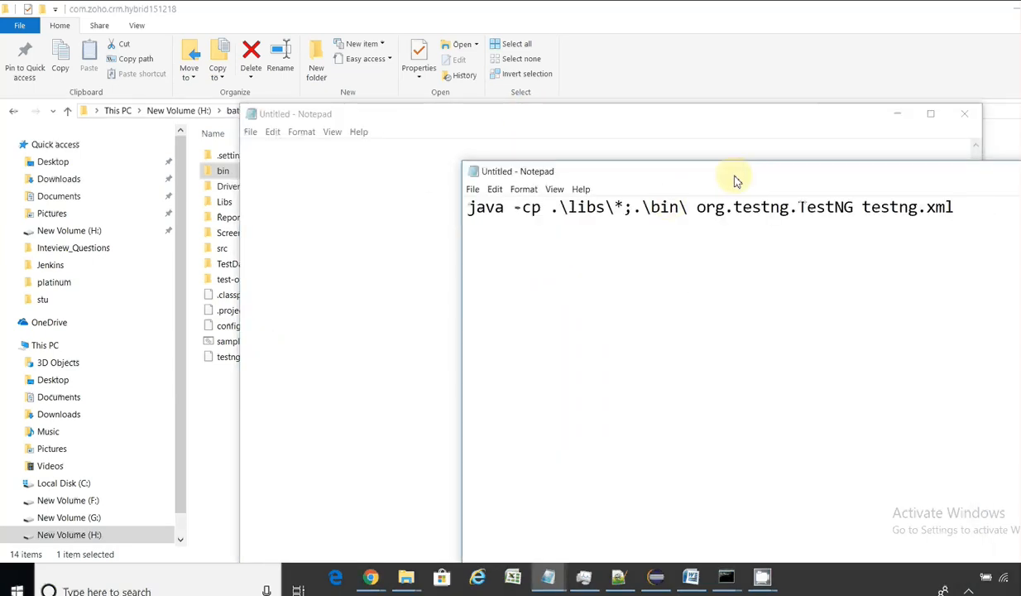
pyautogui.click(905, 120)
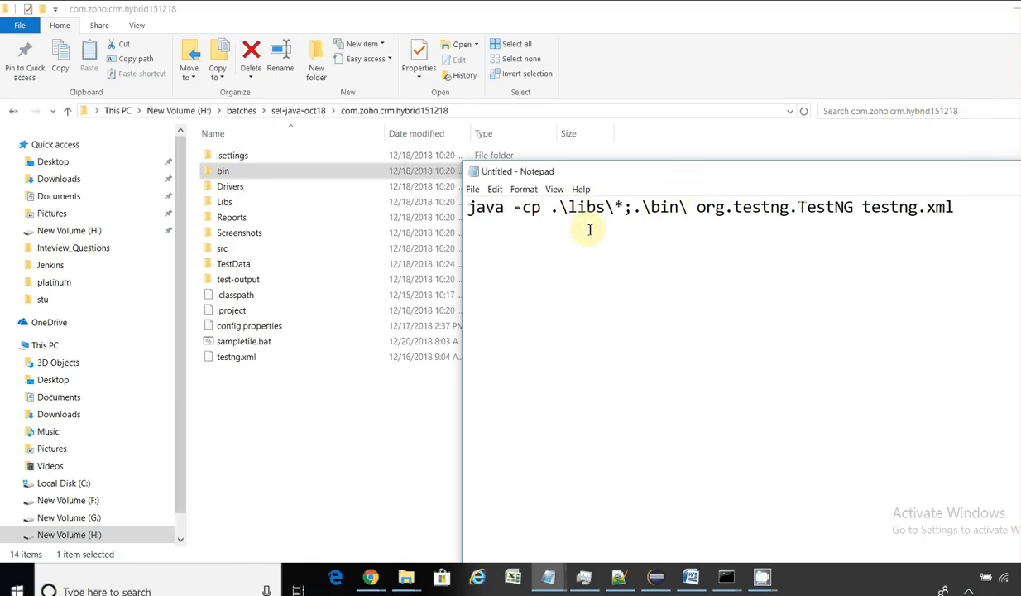
# Step: Change 'libs' to 'Libs' in the pasted command, checking the project folder path
pyautogui.press('BackSpace')
pyautogui.write('L')
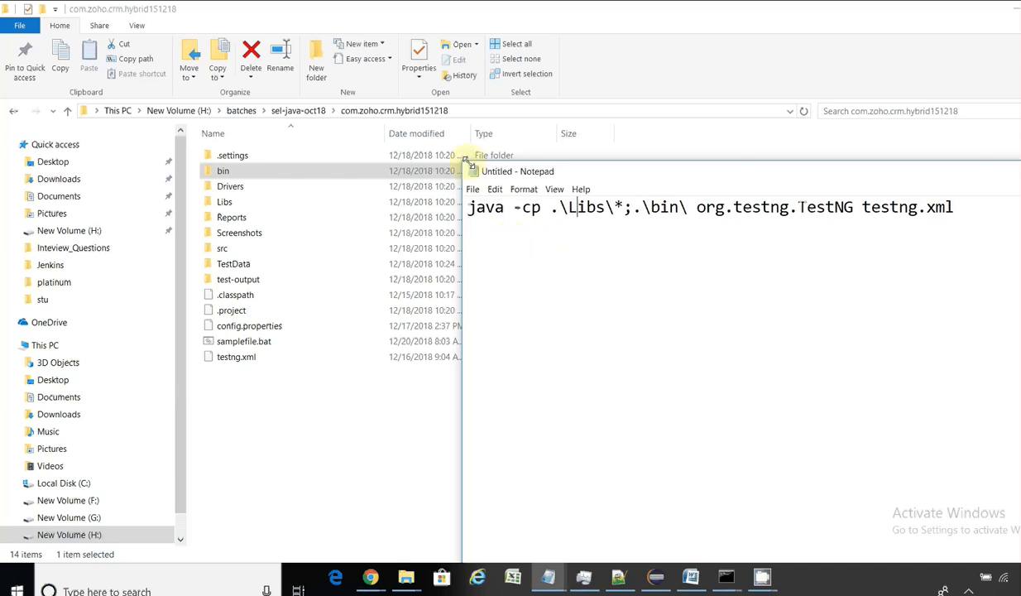
pyautogui.click(469, 113)
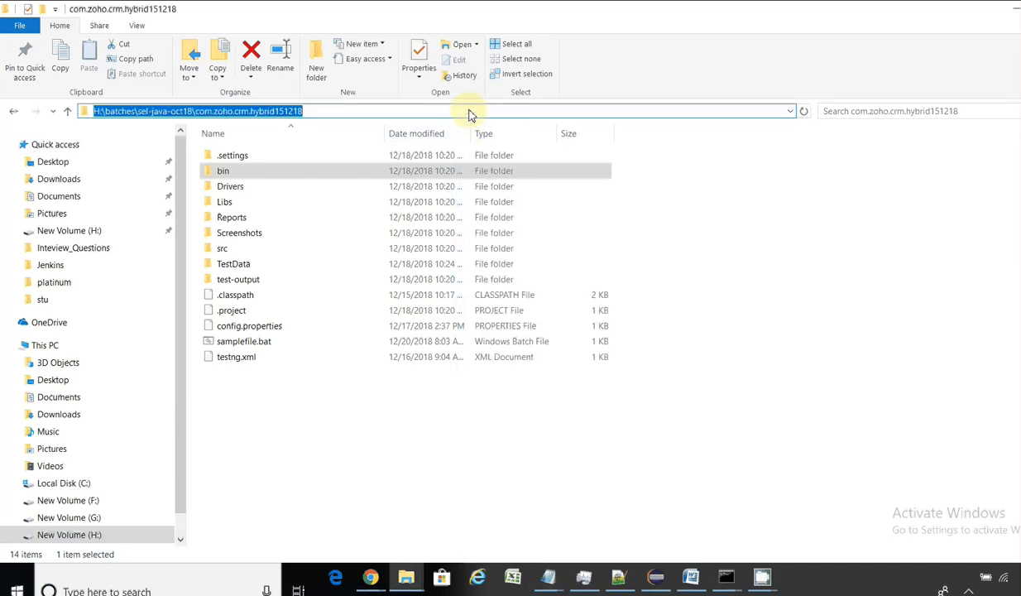
pyautogui.hotkey('alt', 'Tab')
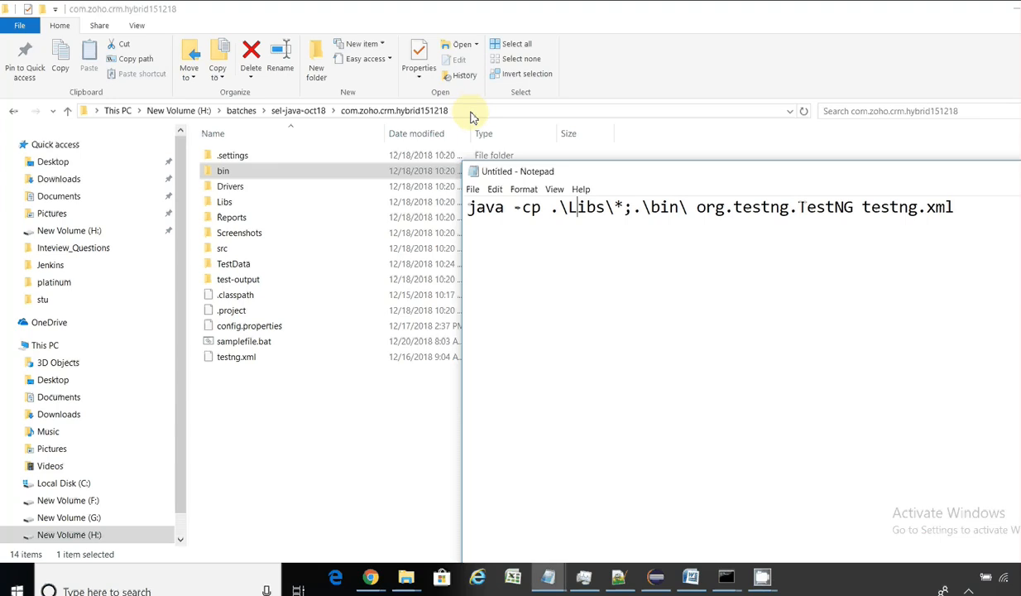
pyautogui.click(472, 190)
pyautogui.click(499, 248)
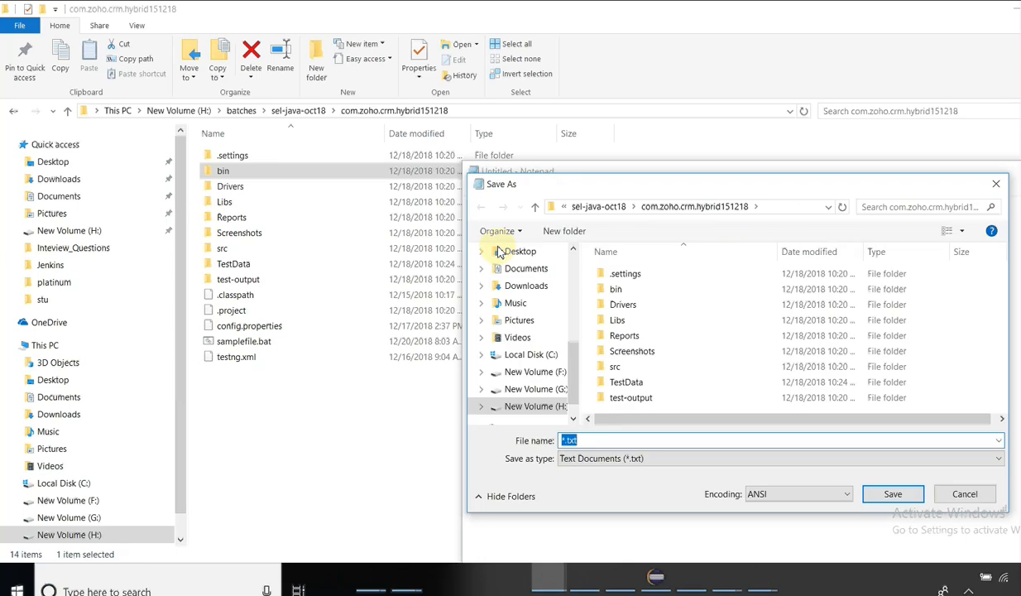
# Step: Name the file ExecuteZohoCRMRegTestSuite.bat with Save as type set to All Files (*.*)
pyautogui.moveTo(578, 441); pyautogui.dragTo(391, 476)
pyautogui.write('"Ee"')
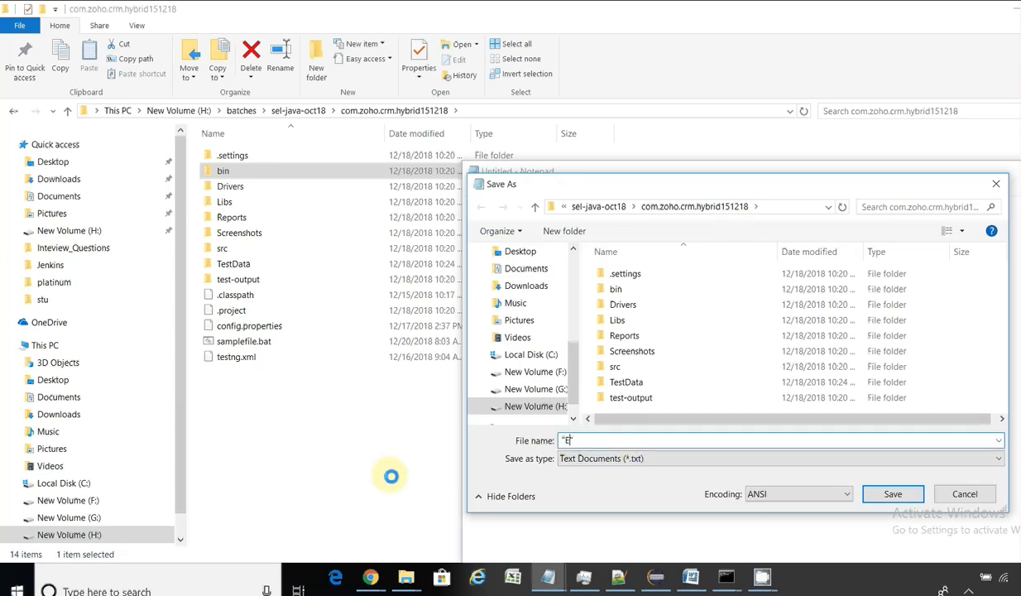
pyautogui.write('xecuteZohoCRMReg')
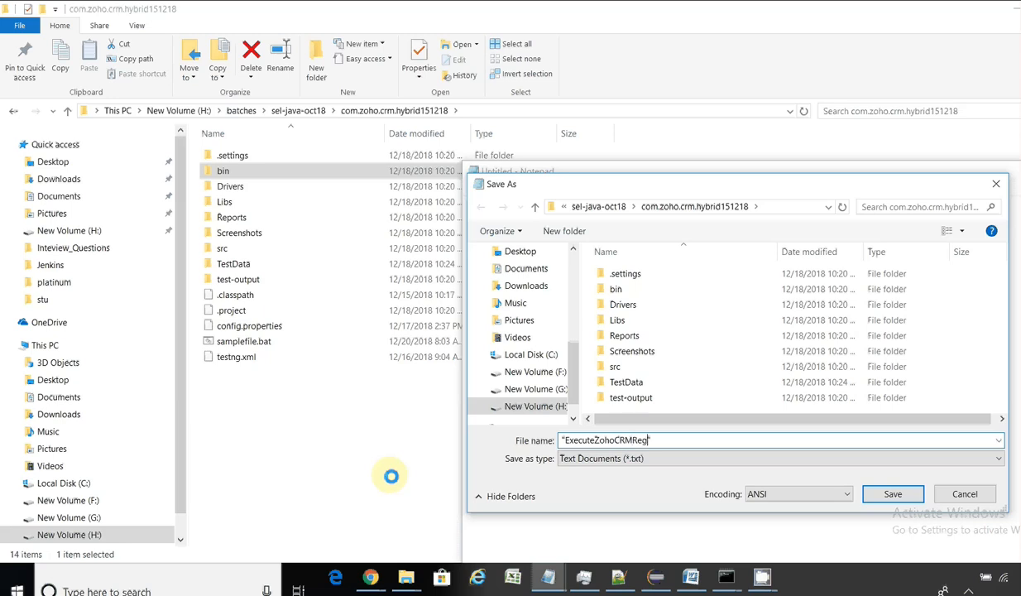
pyautogui.write('TestSuite.bat')
pyautogui.click(649, 460)
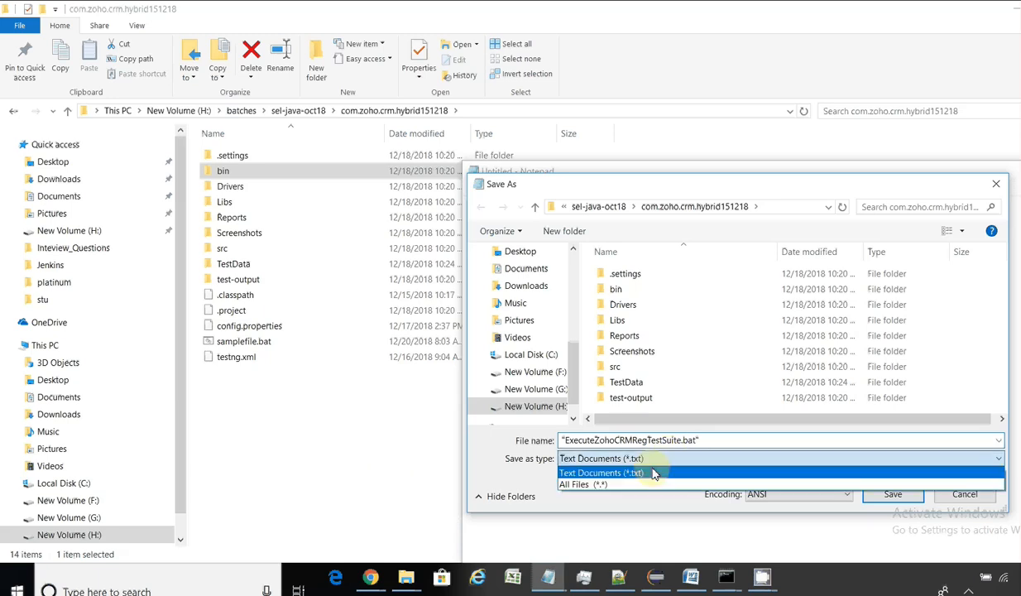
pyautogui.click(649, 484)
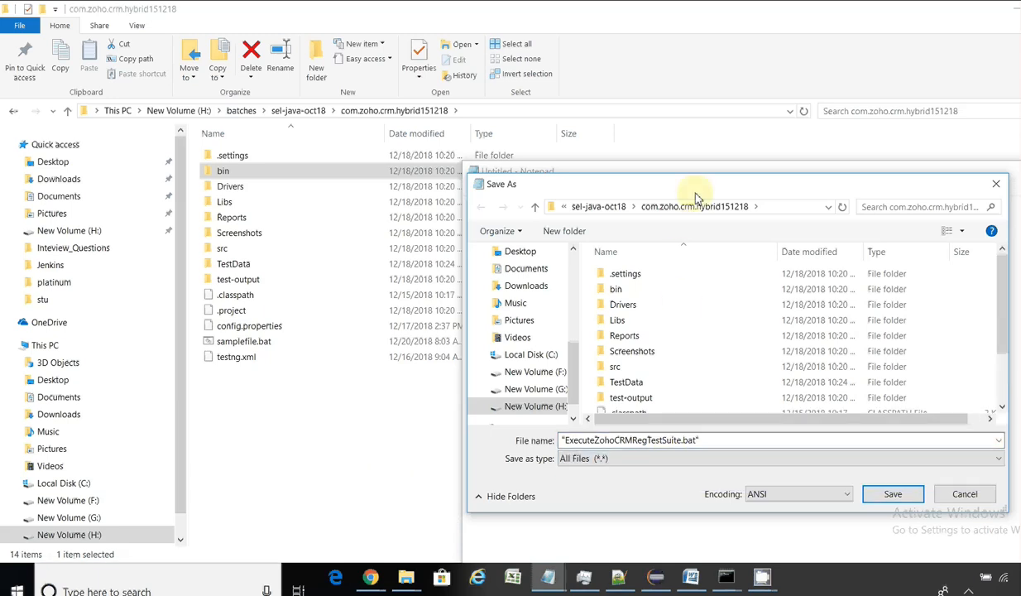
# Step: Save the batch file into com.zoho.crm.hybrid151218 and close Notepad
pyautogui.moveTo(695, 185); pyautogui.dragTo(661, 117)
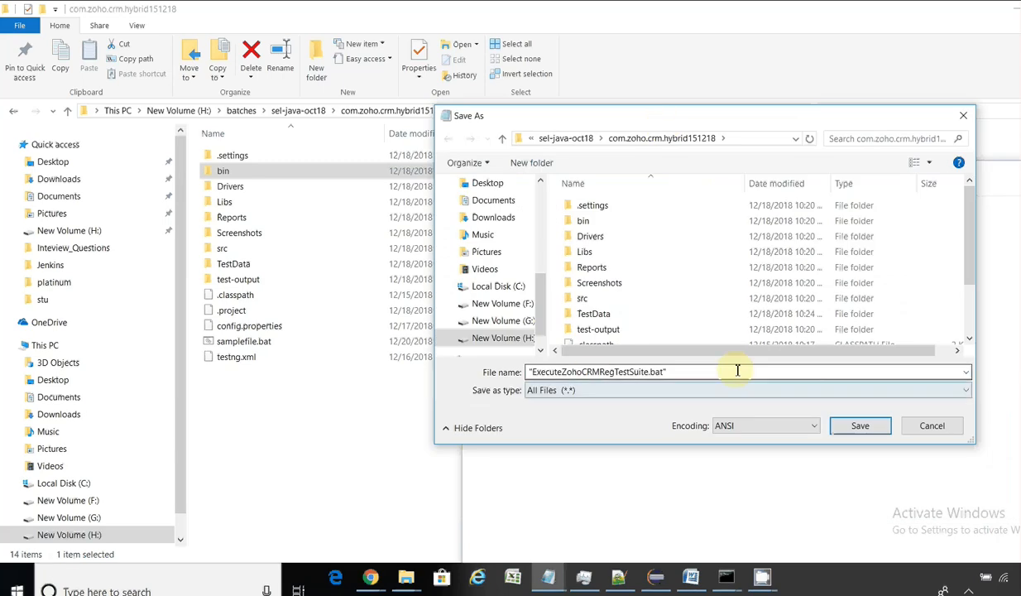
pyautogui.click(856, 426)
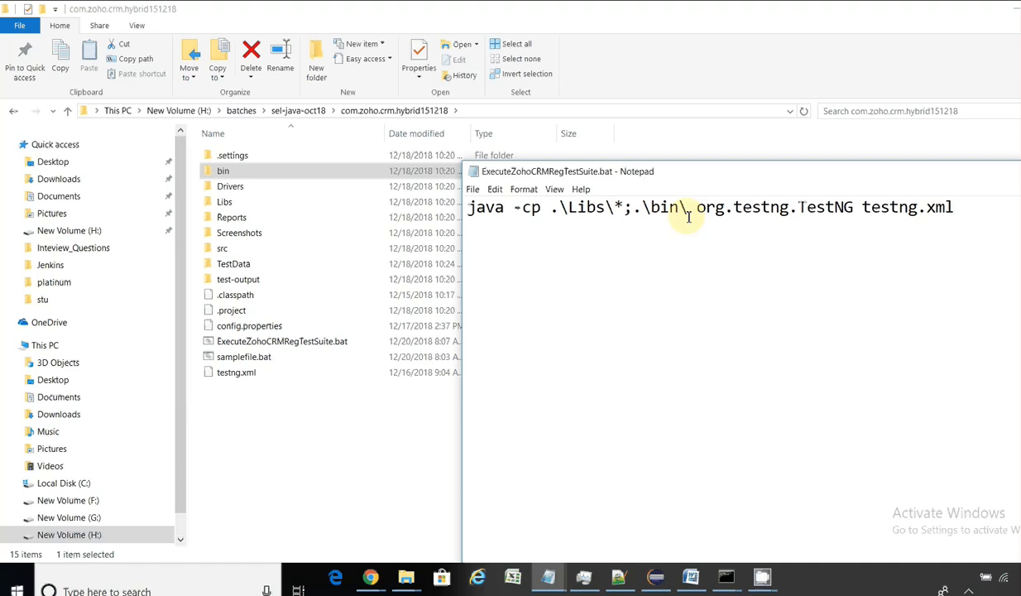
pyautogui.moveTo(983, 180); pyautogui.dragTo(550, 237)
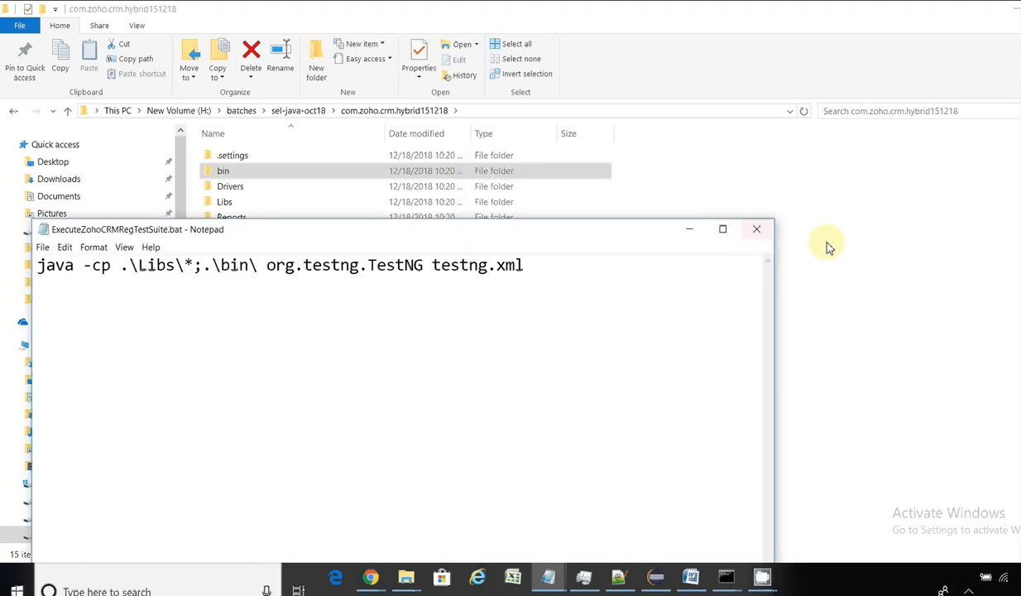
pyautogui.click(771, 232)
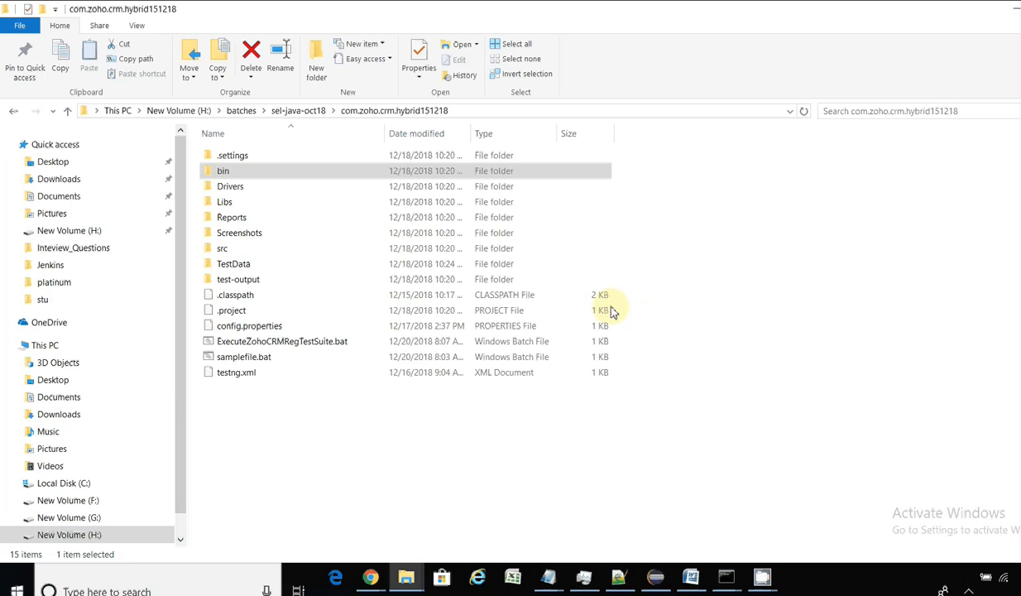
# Step: Run ExecuteZohoCRMRegTestSuite.bat from the project folder and return to File Explorer
pyautogui.click(314, 351)
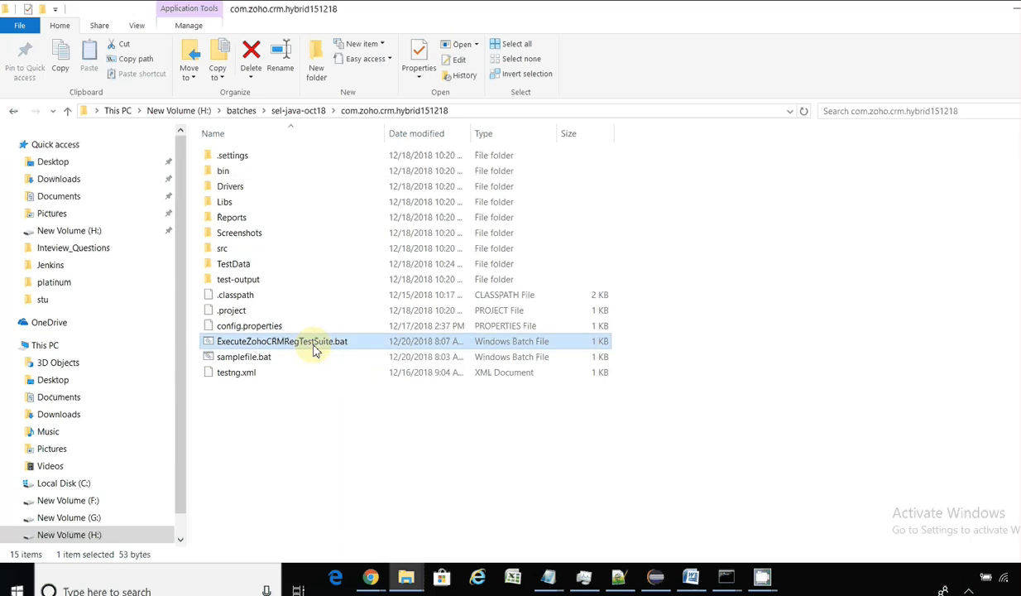
pyautogui.doubleClick(314, 351)
pyautogui.hotkey('alt', 'Tab')
pyautogui.hotkey('alt', 'Tab')
pyautogui.hotkey('alt', 'Tab')
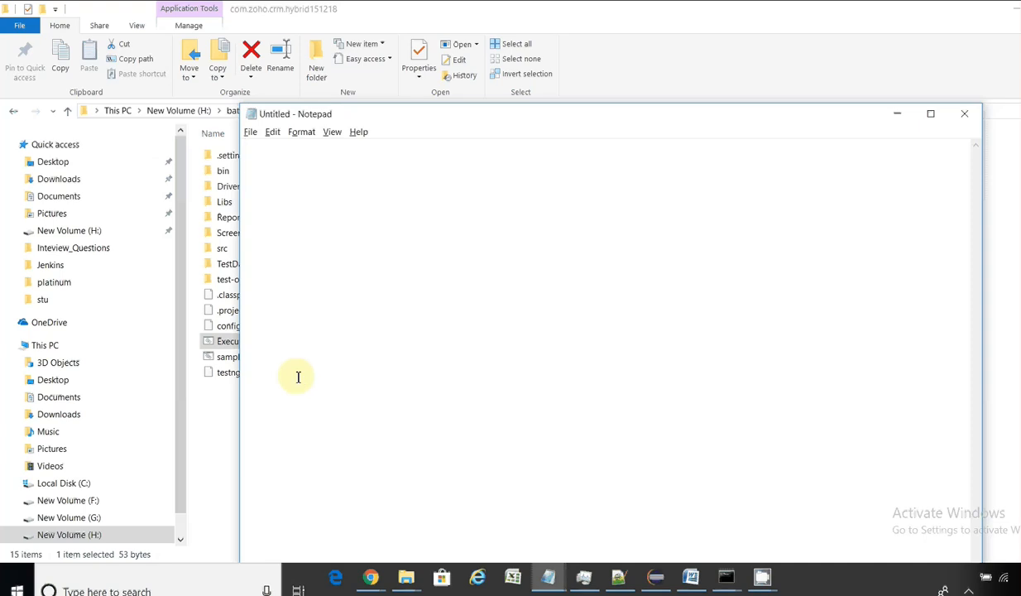
pyautogui.click(231, 346)
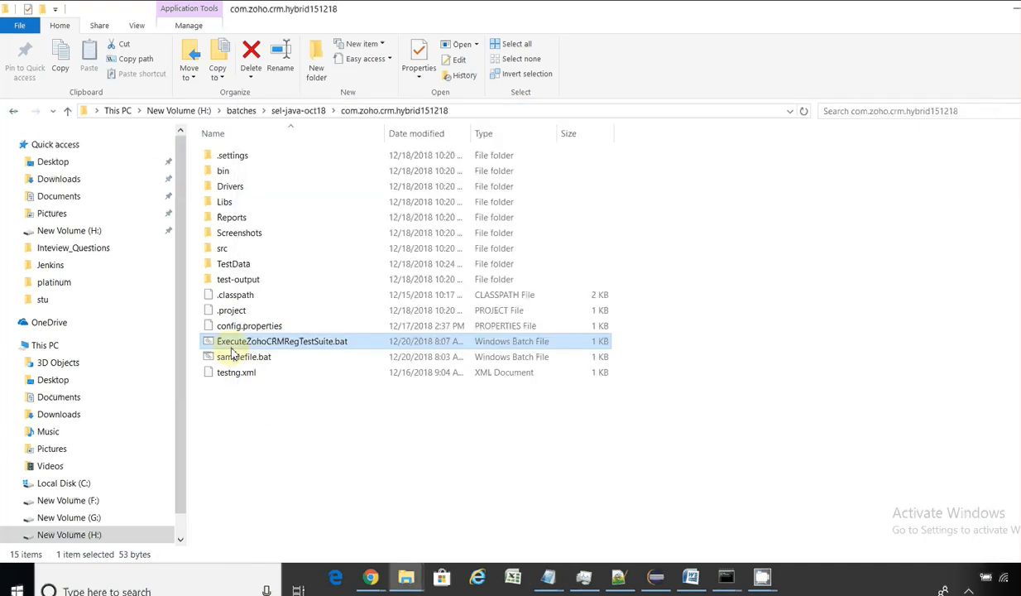
# Step: Review the batch file's java TestNG line in Notepad++, then launch the batch file again
pyautogui.rightClick(330, 344)
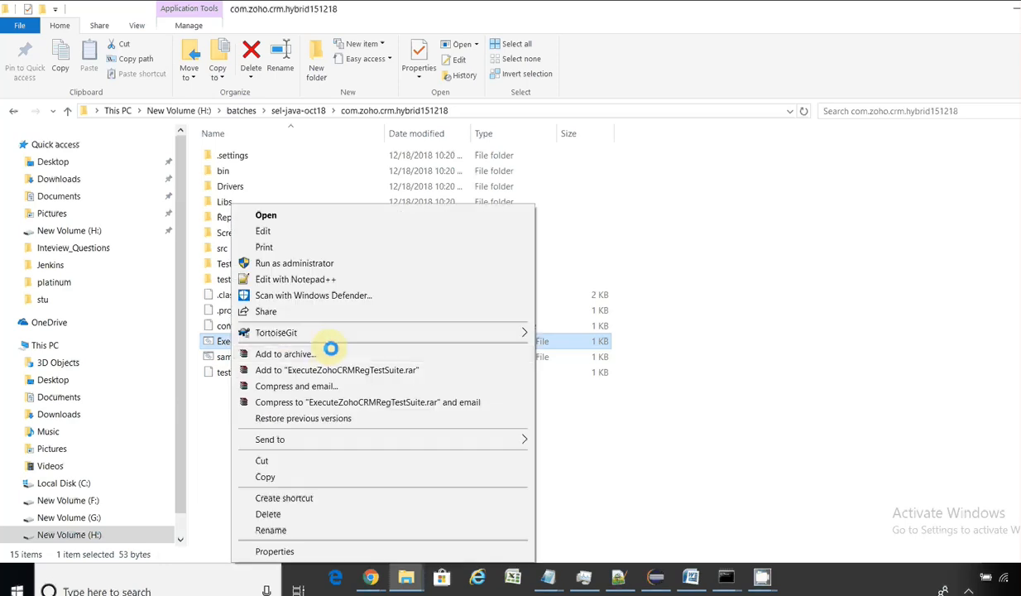
pyautogui.click(377, 278)
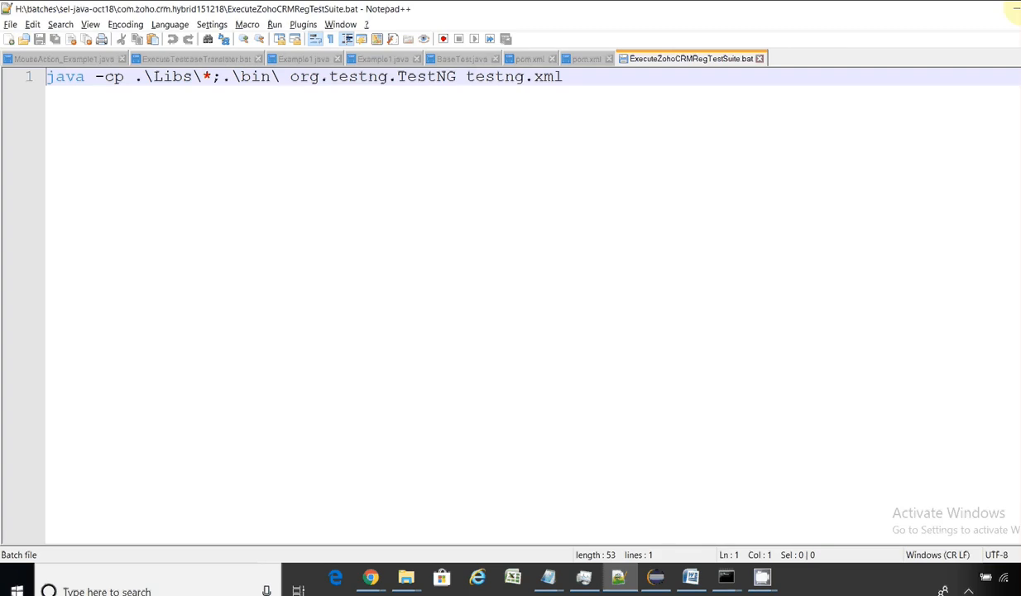
pyautogui.click(1017, 10)
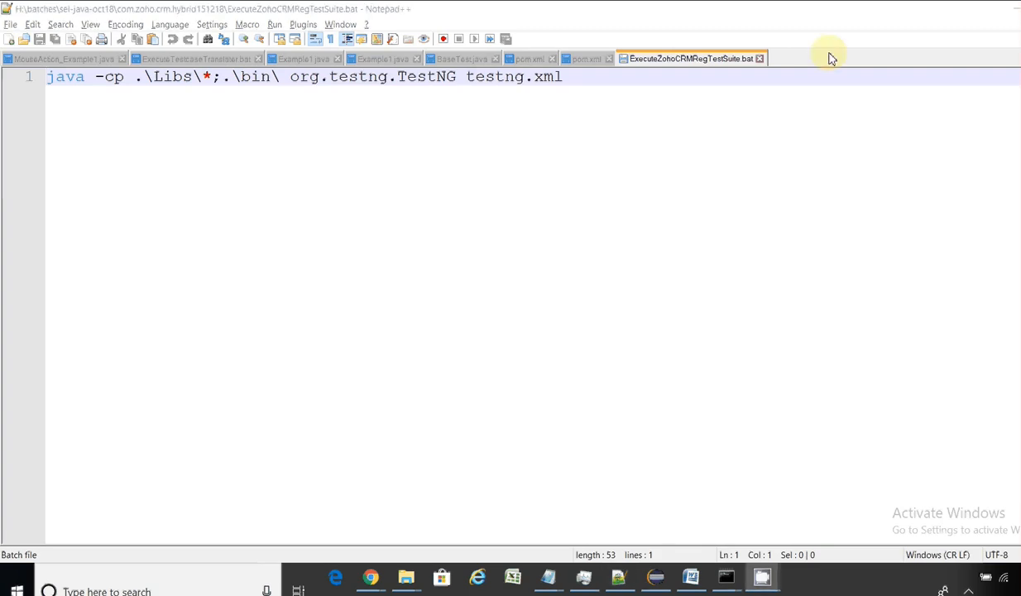
pyautogui.click(1016, 10)
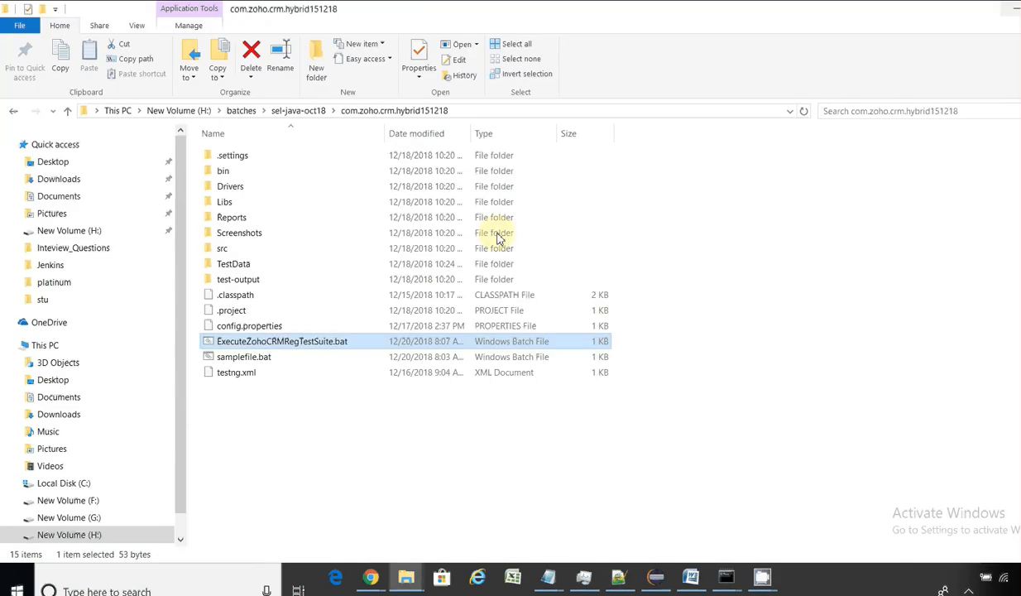
pyautogui.doubleClick(336, 343)
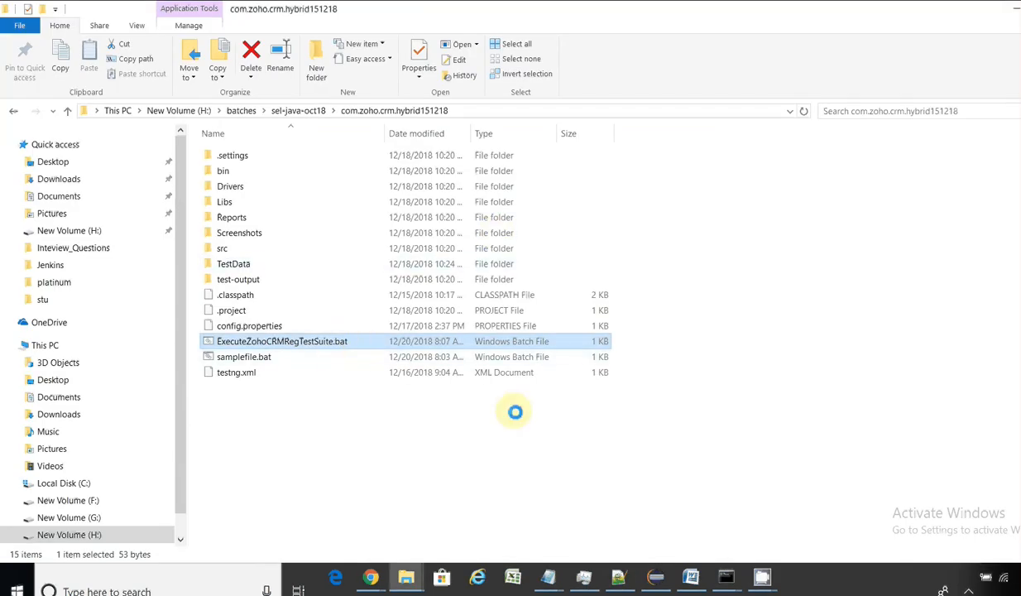
# Step: Run ExecuteZohoCRMRegTestSuite.bat in Command Prompt, getting 'Could not find or load main class org.testng.TestNG'
pyautogui.moveTo(727, 581)
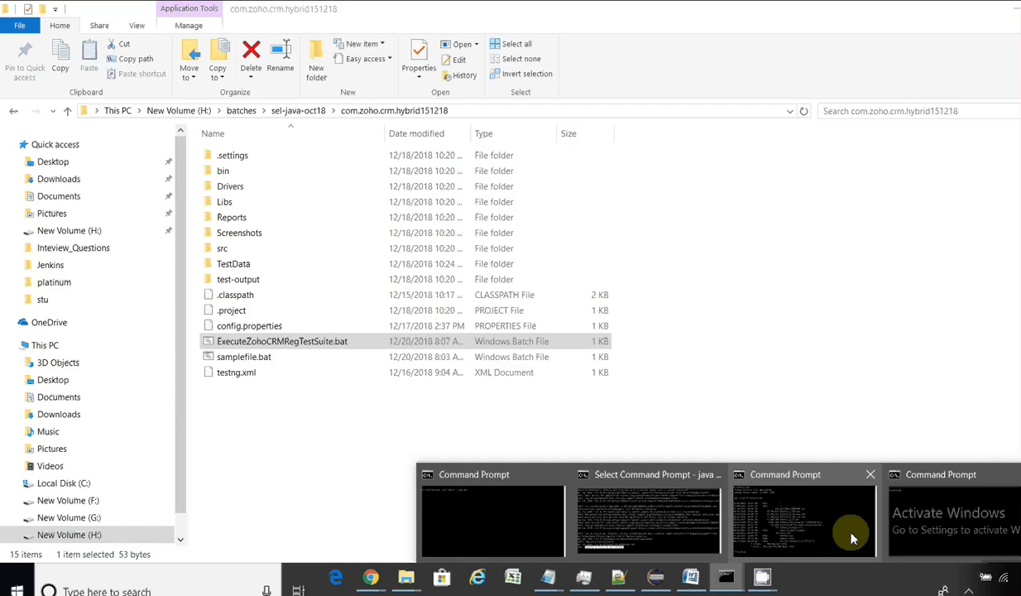
pyautogui.moveTo(823, 526)
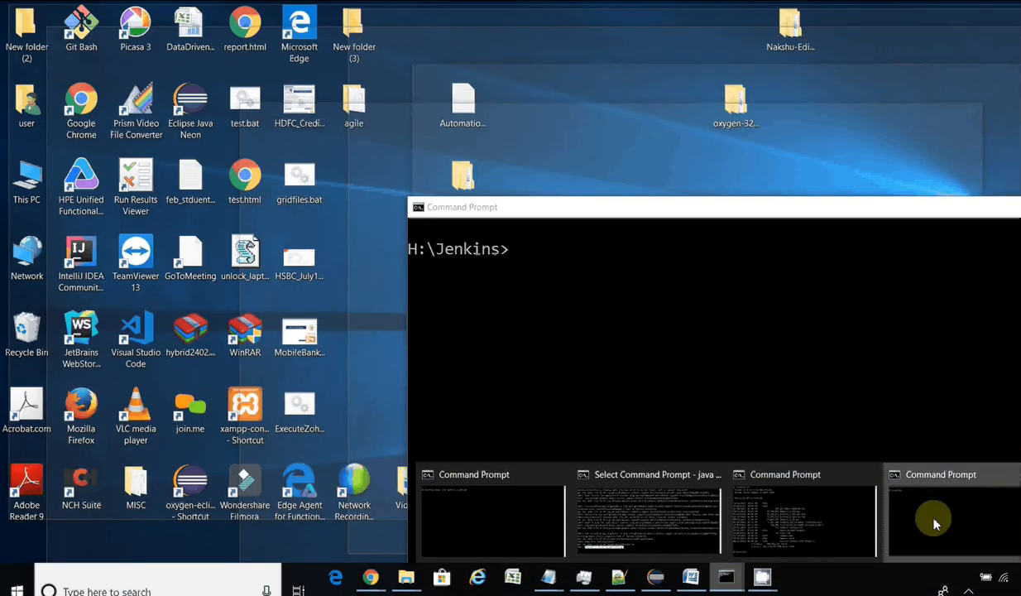
pyautogui.click(920, 519)
pyautogui.moveTo(278, 343); pyautogui.dragTo(581, 354)
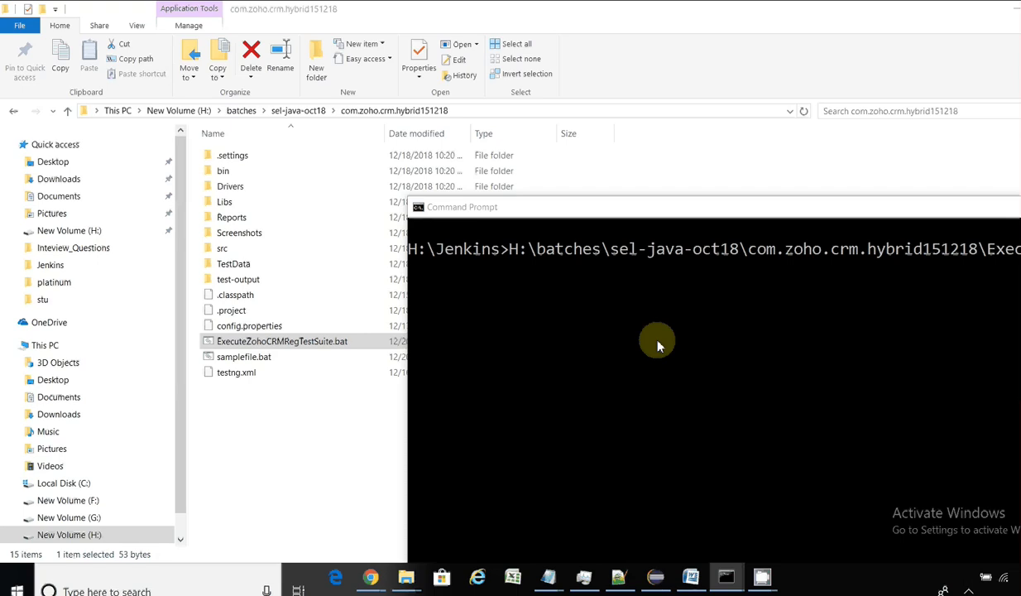
pyautogui.doubleClick(553, 208)
pyautogui.press('Return')
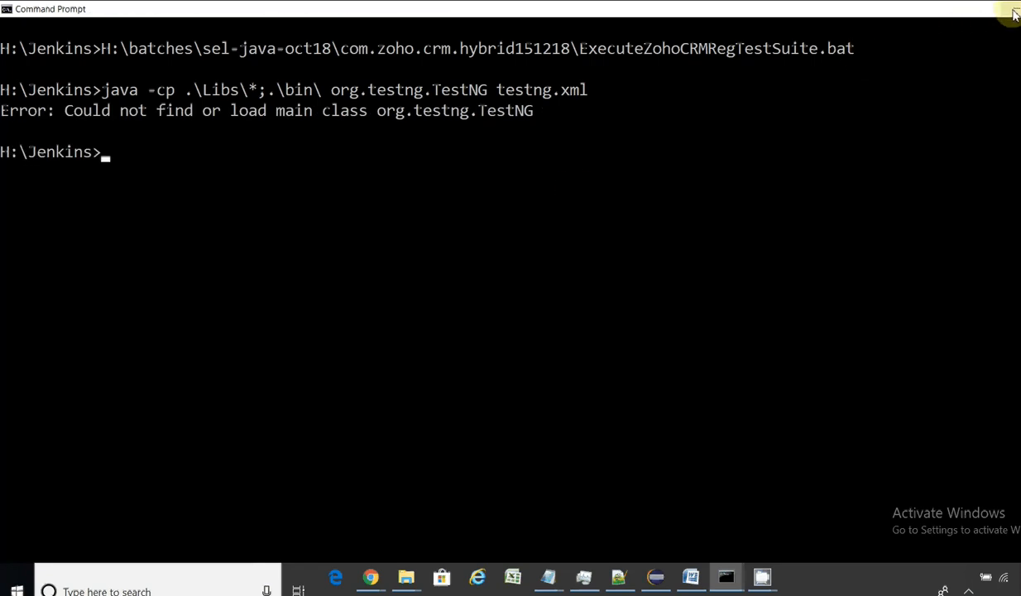
pyautogui.click(1014, 11)
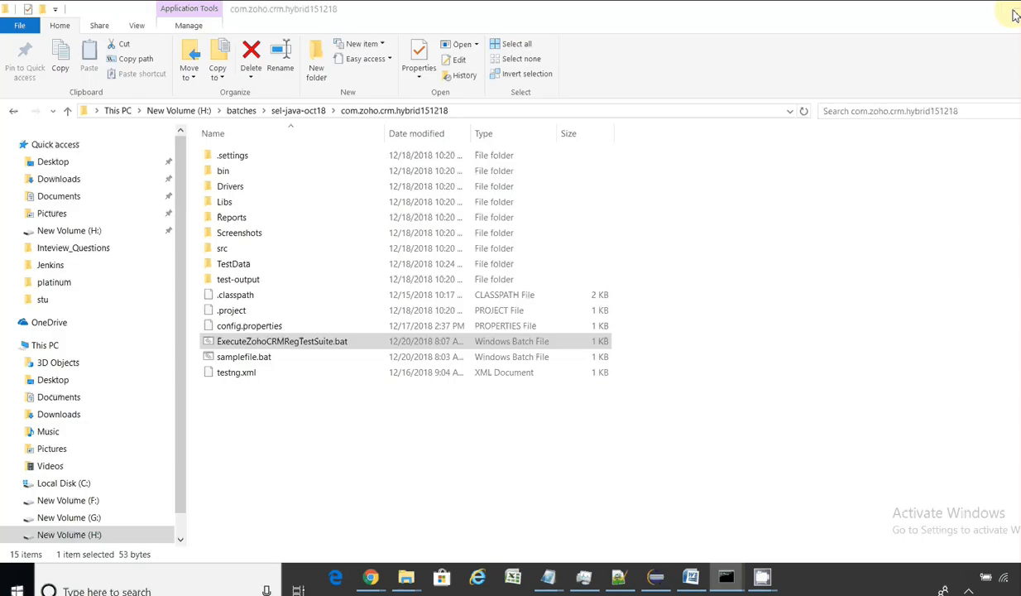
# Step: Open the project's Libs folder and, in a second window, browse to H:\JARS\test-ng
pyautogui.doubleClick(245, 202)
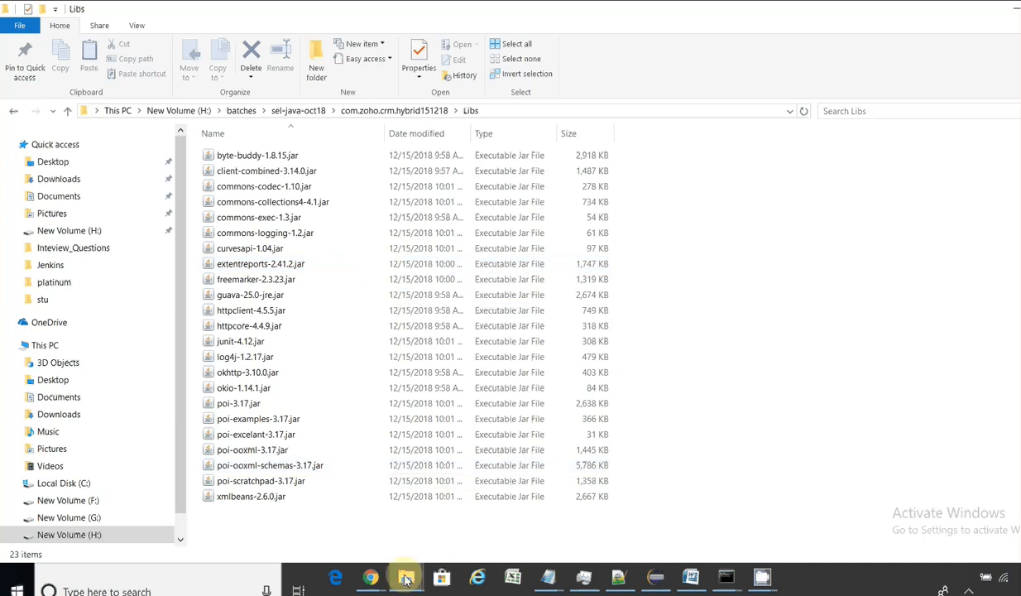
pyautogui.moveTo(405, 579)
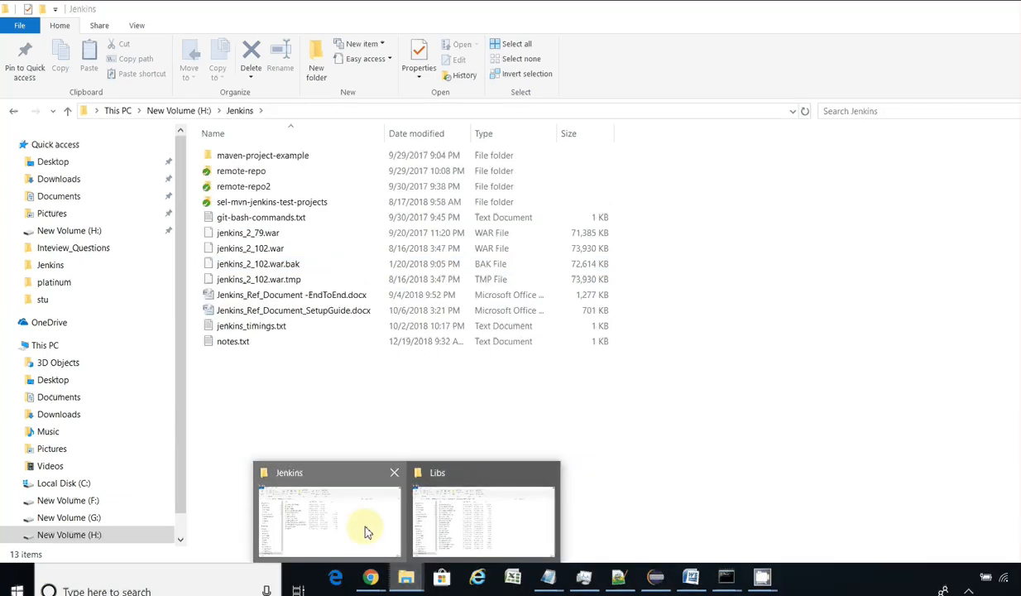
pyautogui.click(365, 530)
pyautogui.click(169, 111)
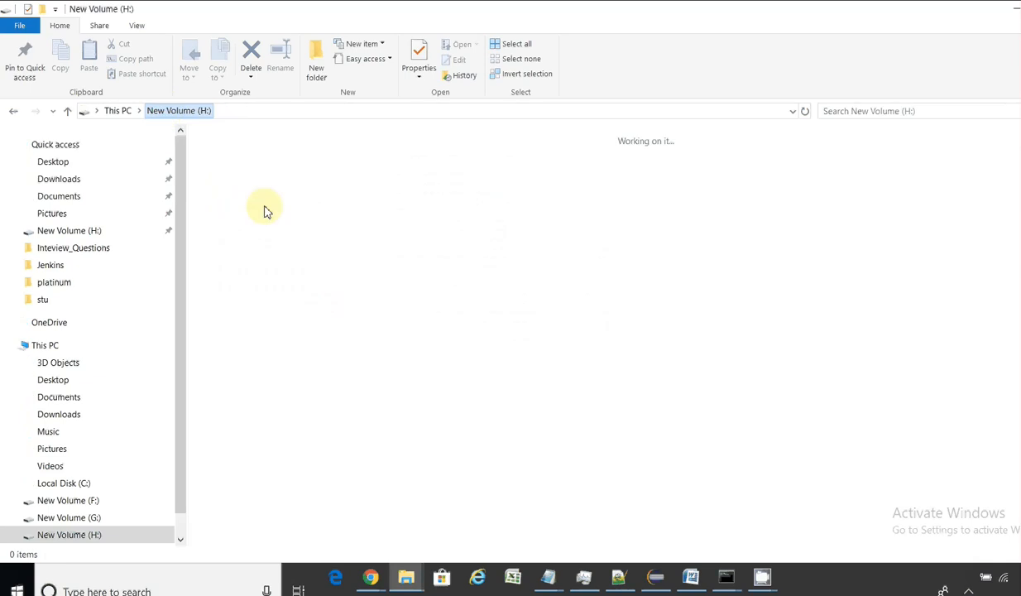
pyautogui.click(340, 198)
pyautogui.write('ja')
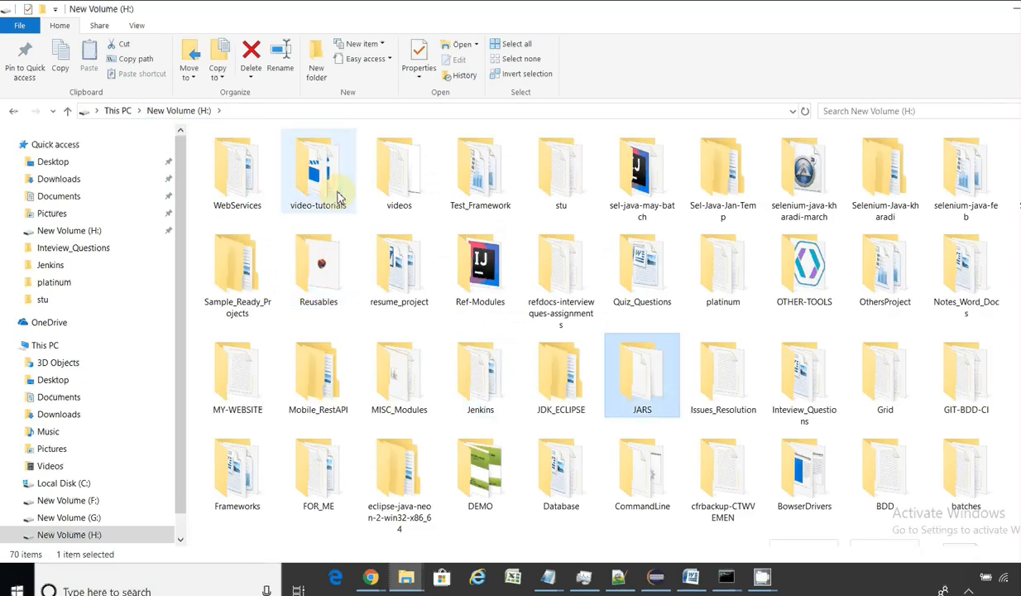
pyautogui.press('Return')
pyautogui.click(318, 174)
pyautogui.press('t')
pyautogui.press('t')
pyautogui.press('t')
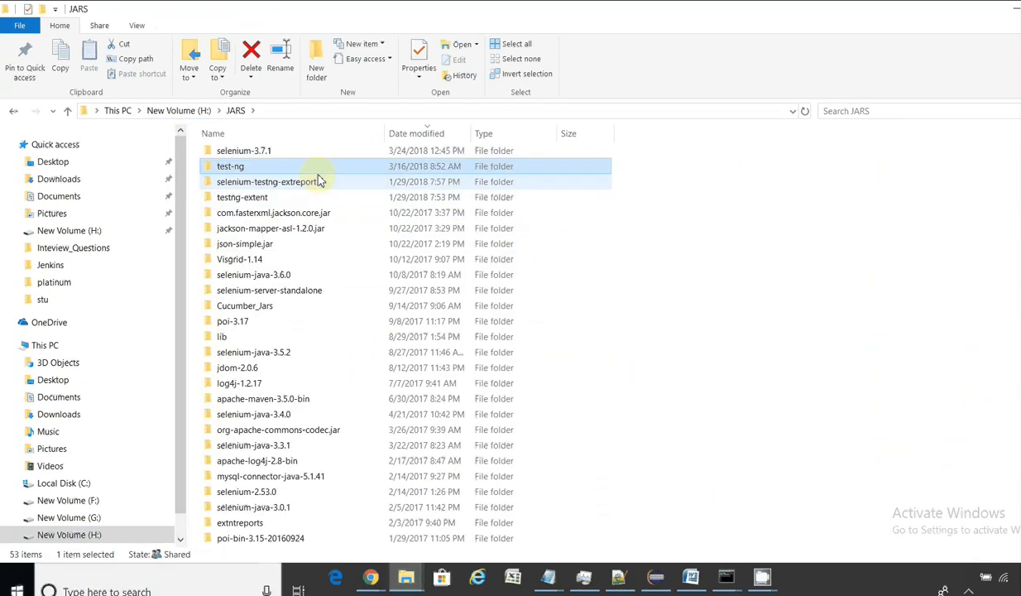
pyautogui.press('Return')
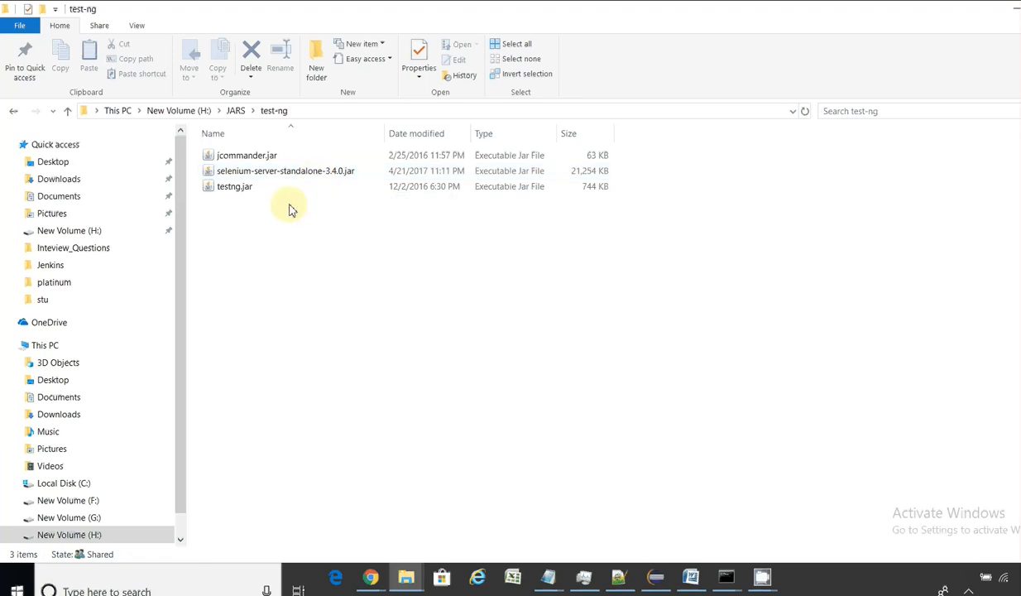
# Step: Copy jcommander.jar and testng.jar into Libs, then rerun the batch file from the project folder
pyautogui.click(266, 157)
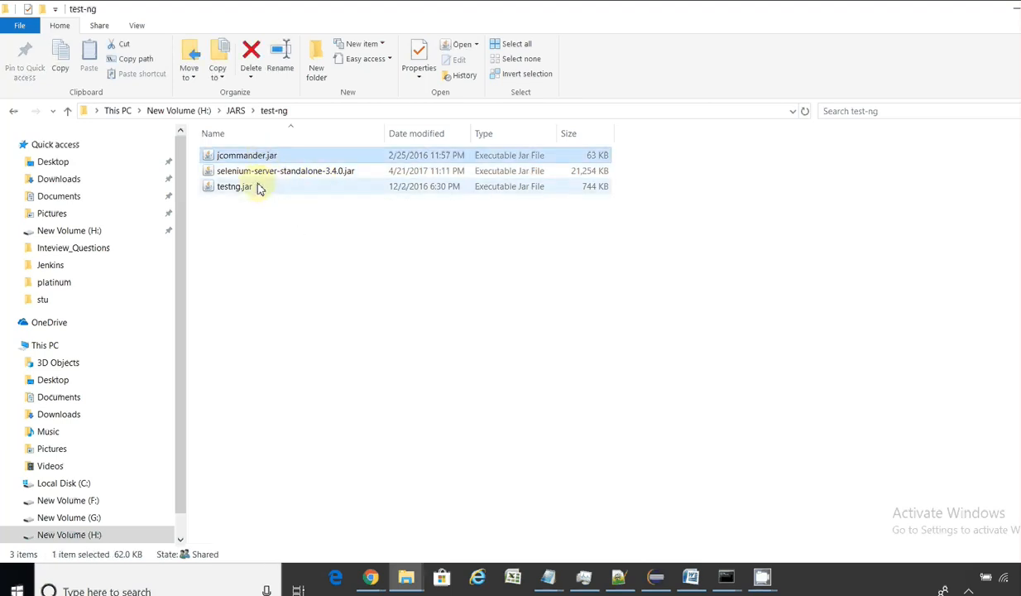
pyautogui.keyDown('ctrl'); pyautogui.click(258, 187); pyautogui.keyUp('ctrl')
pyautogui.hotkey('alt', 'Tab')
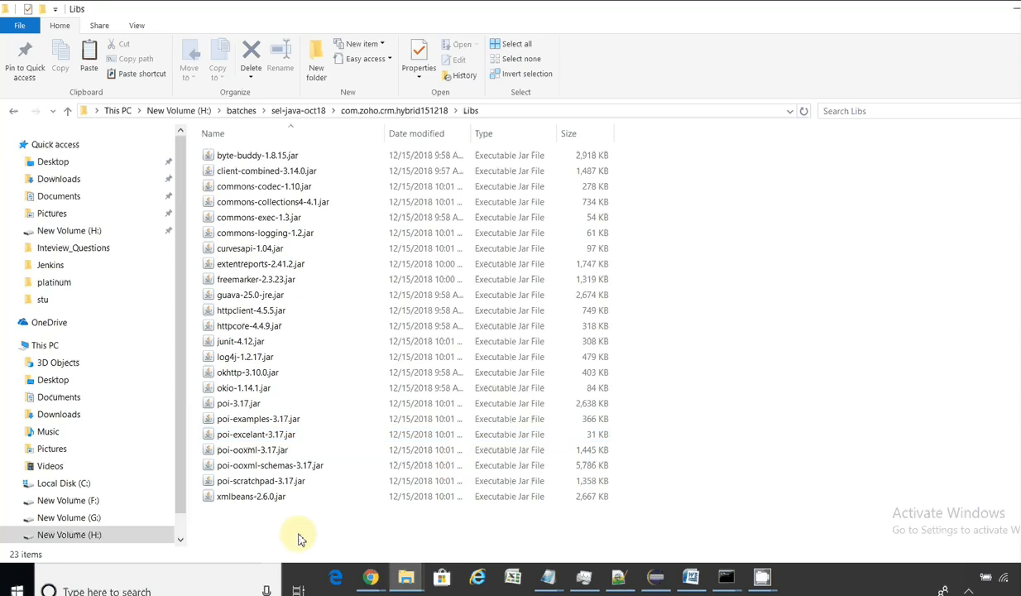
pyautogui.hotkey('ctrl', 'v')
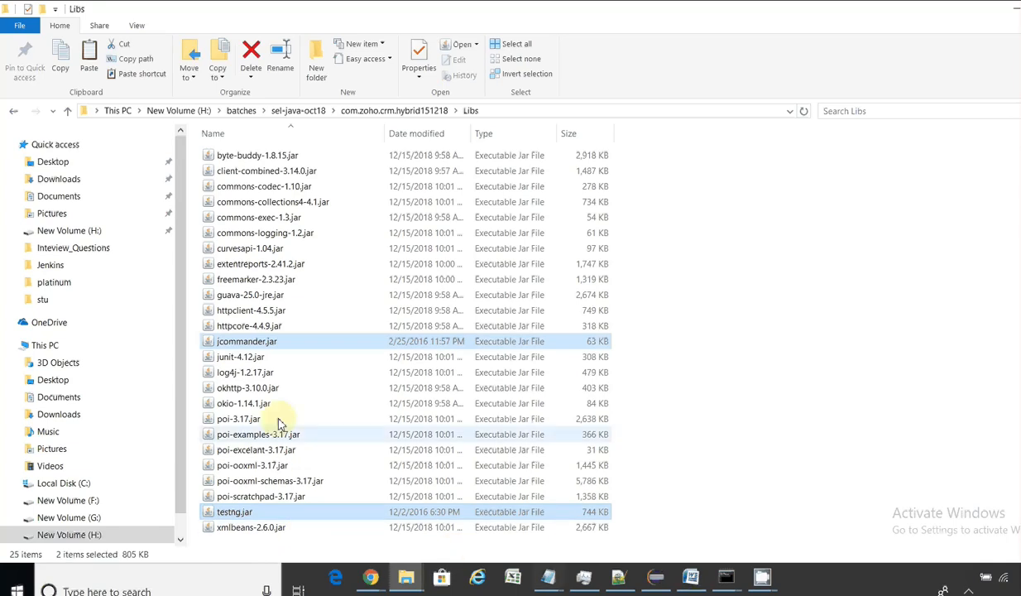
pyautogui.click(362, 113)
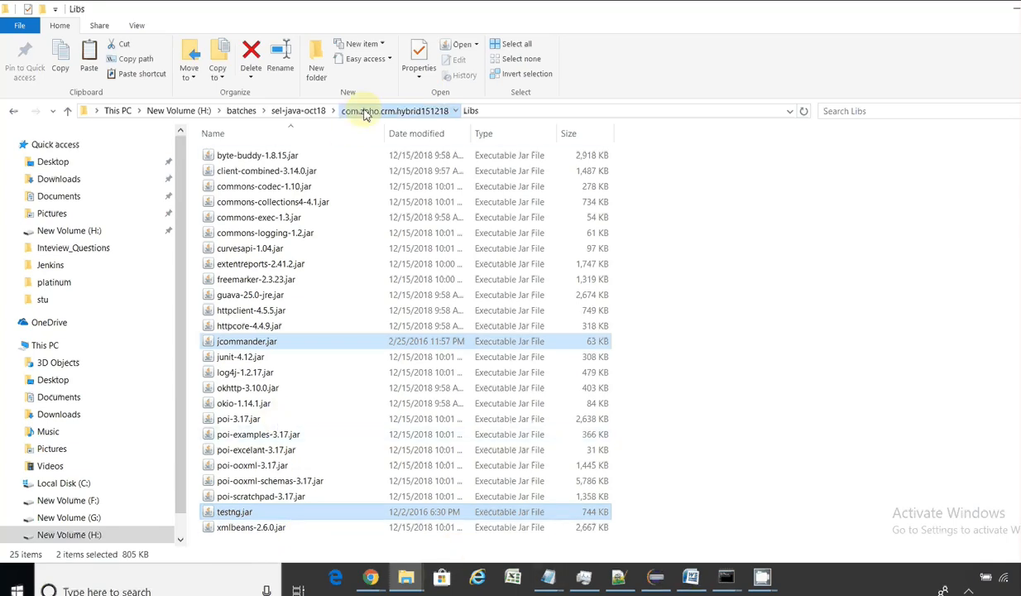
pyautogui.doubleClick(255, 343)
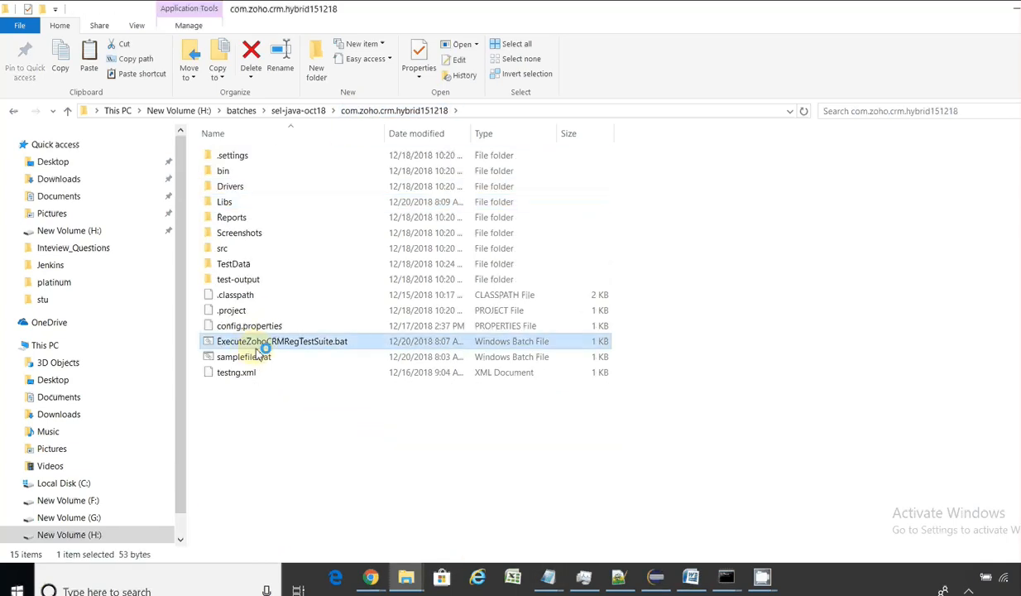
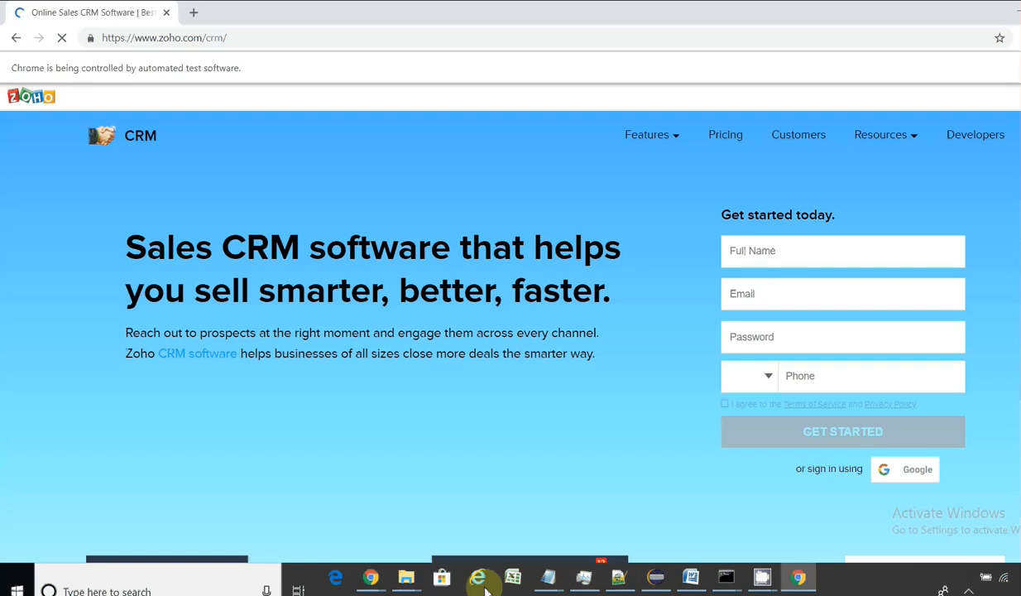
# Step: Copy the ExecuteZohoCRMRegTestSuite batch file's name from the project folder in Explorer
pyautogui.moveTo(377, 581)
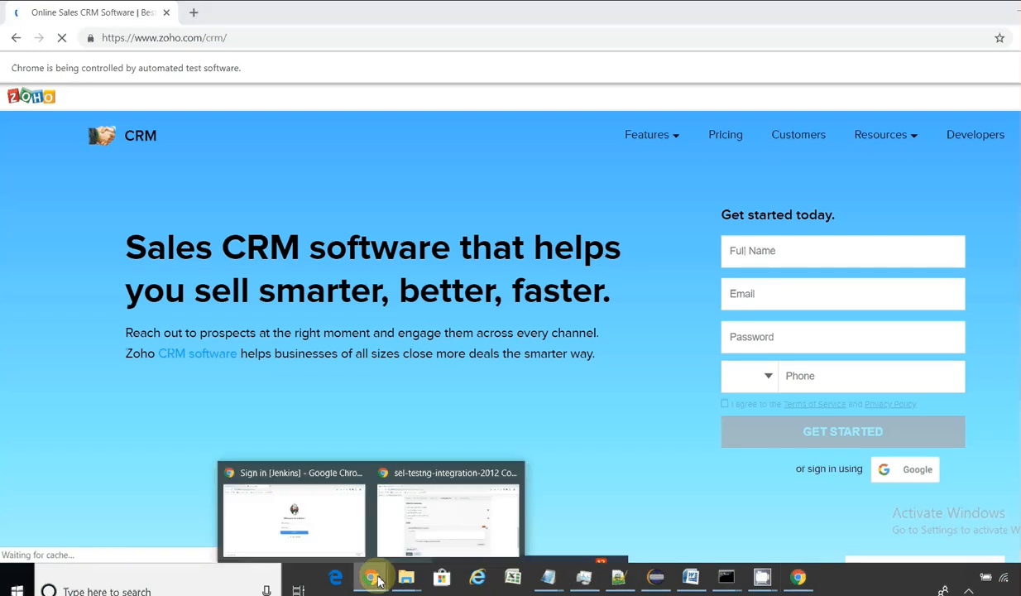
pyautogui.click(418, 523)
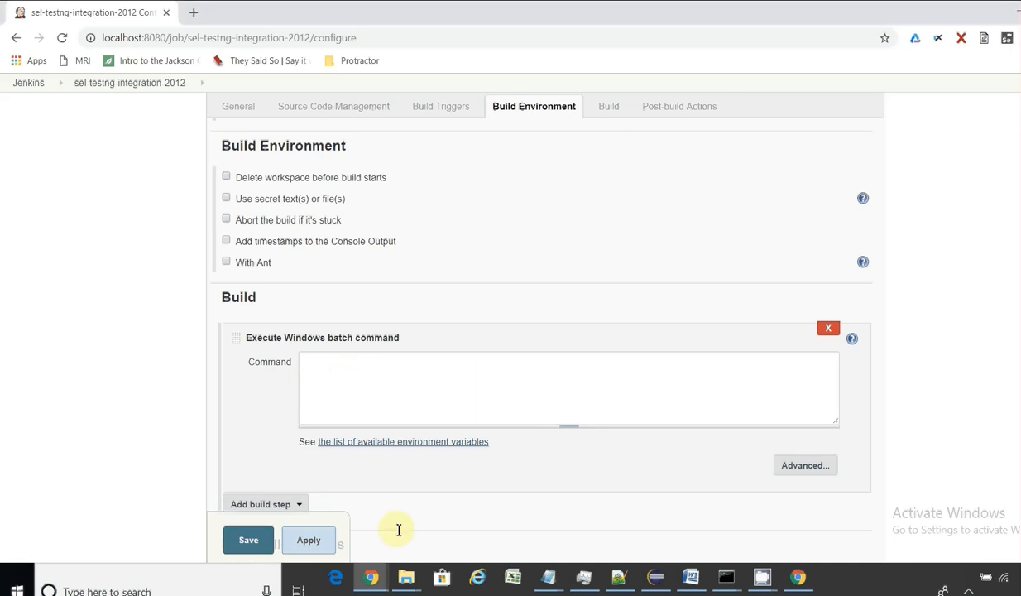
pyautogui.click(409, 582)
pyautogui.click(348, 515)
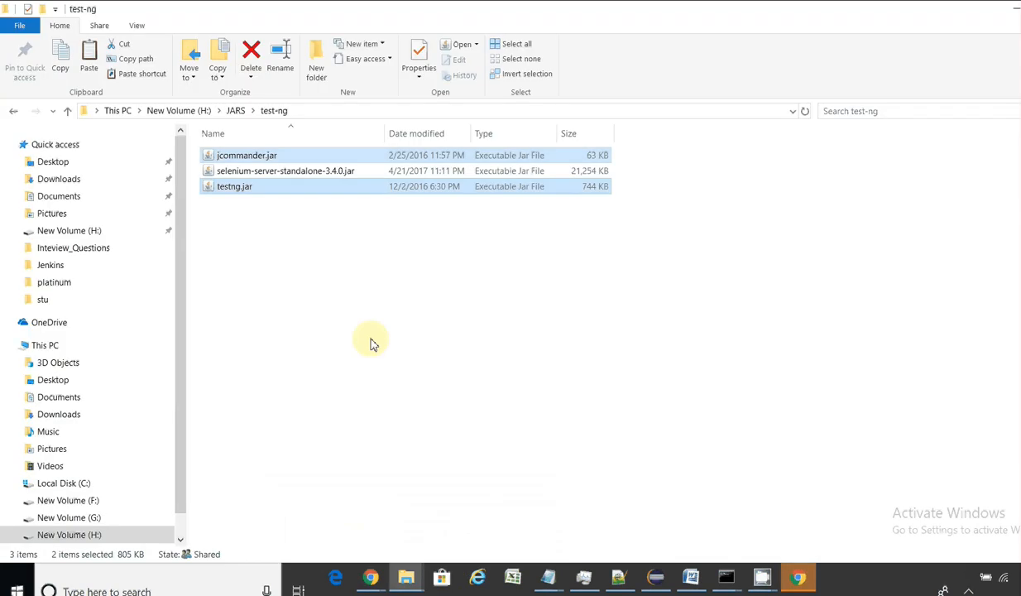
pyautogui.click(406, 577)
pyautogui.click(476, 524)
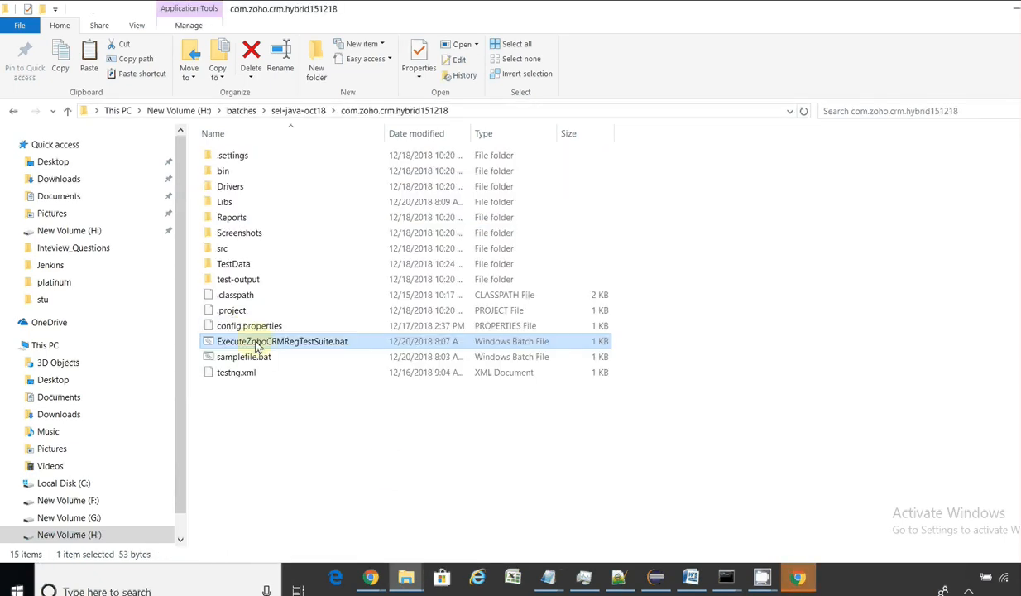
pyautogui.press('F2')
pyautogui.hotkey('ctrl', 'c')
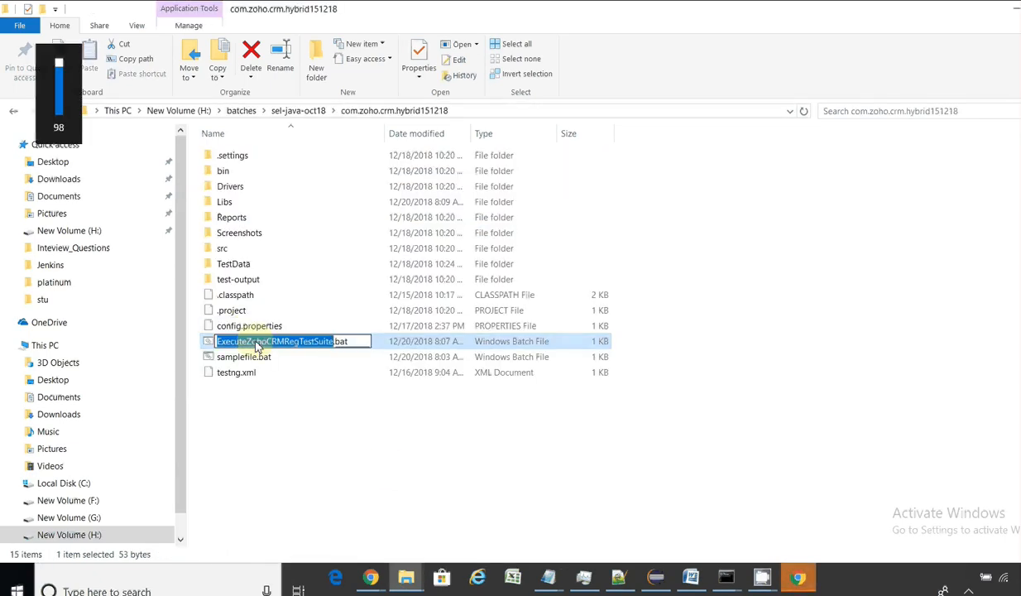
# Step: Set ExecuteZohoCRMRegTestSuite.bat as the Windows batch command, save the job, and go to the dashboard
pyautogui.hotkey('alt', 'Tab')
pyautogui.hotkey('alt', 'Tab')
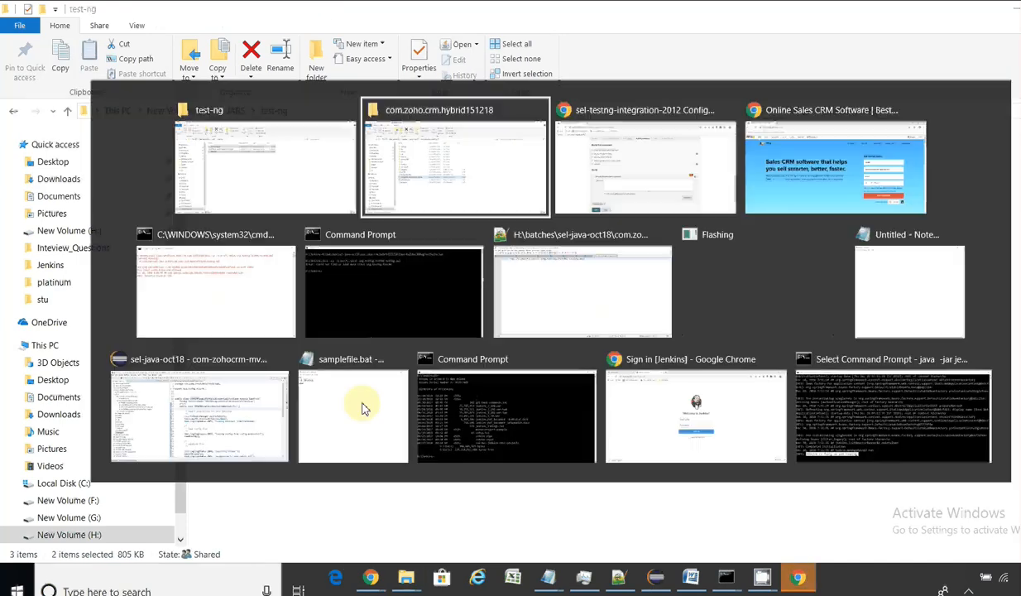
pyautogui.hotkey('alt', 'Tab')
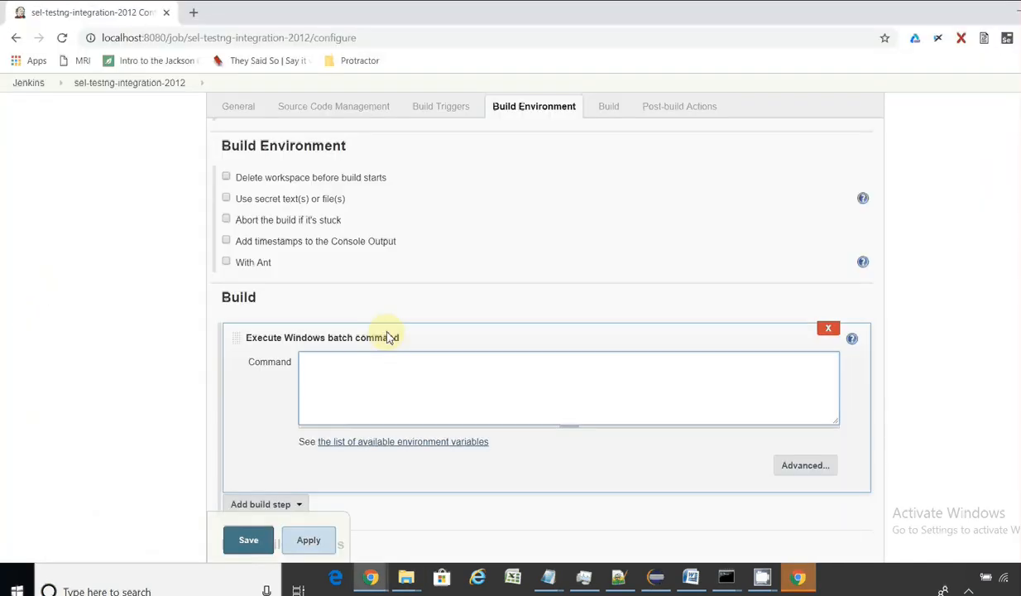
pyautogui.hotkey('ctrl', 'v')
pyautogui.write('.bat')
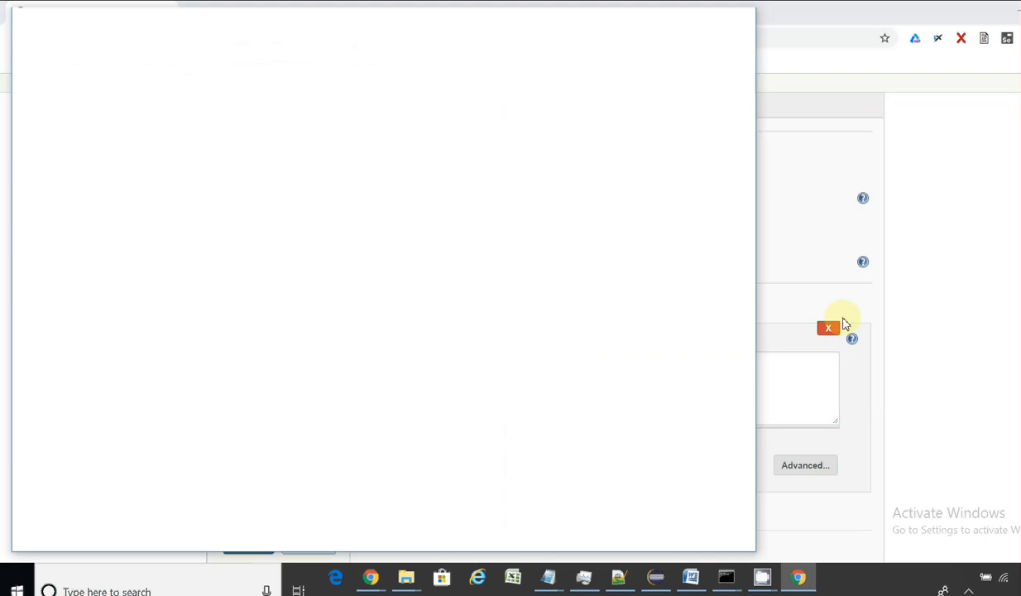
pyautogui.click(771, 369)
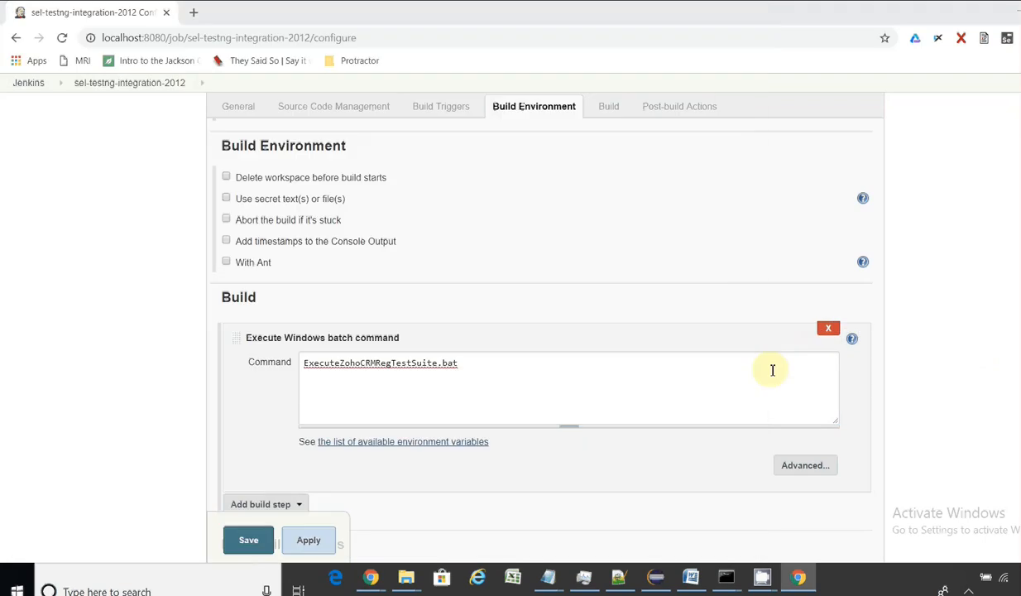
pyautogui.click(252, 540)
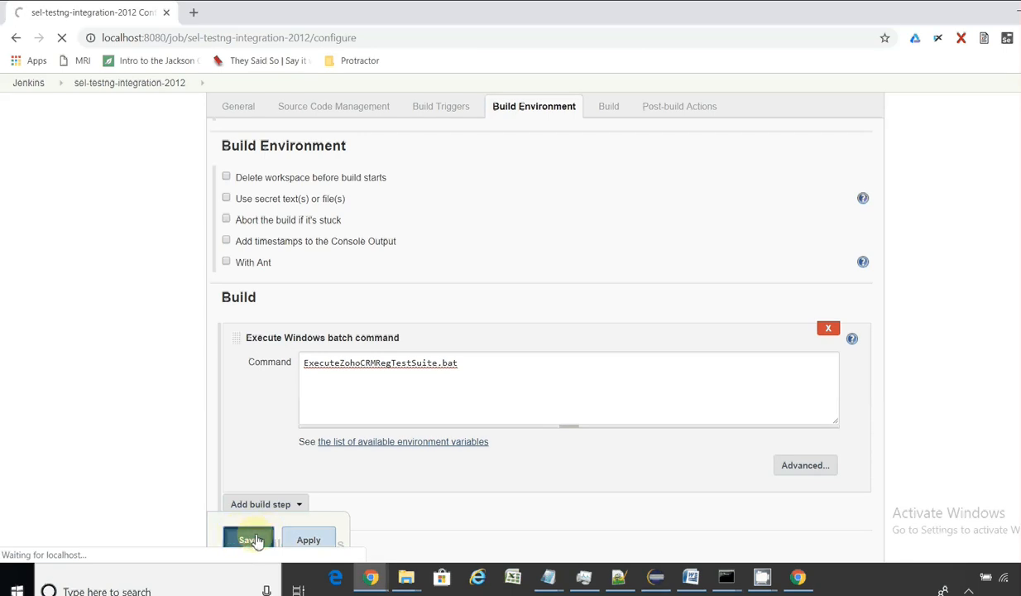
pyautogui.click(310, 547)
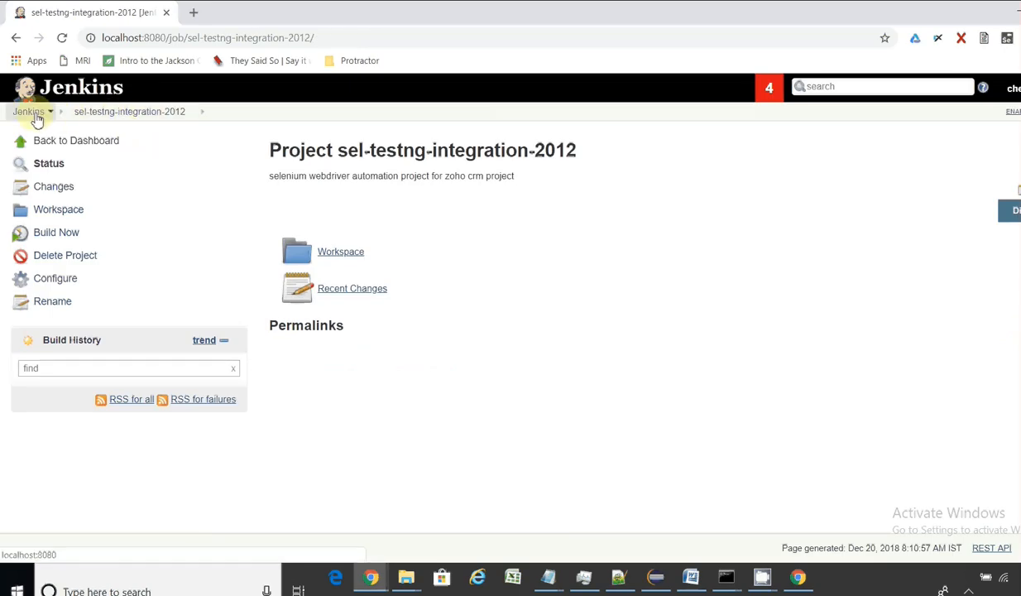
pyautogui.click(34, 115)
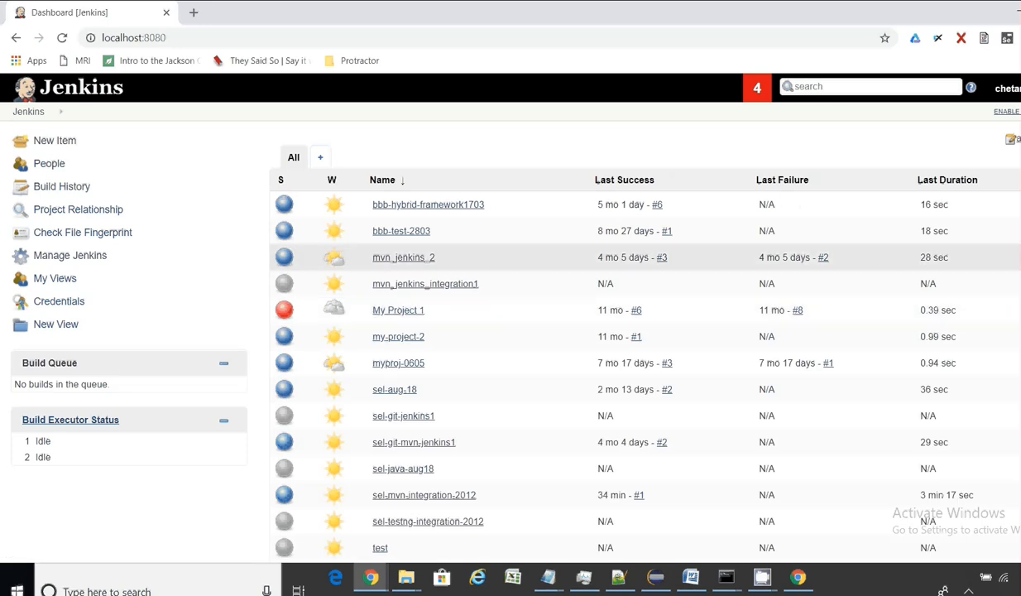
# Step: Look over the sel-java-aug18 job and the bbb-test-2803 job's configuration, then return to the dashboard
pyautogui.scroll(-2, 403, 447)
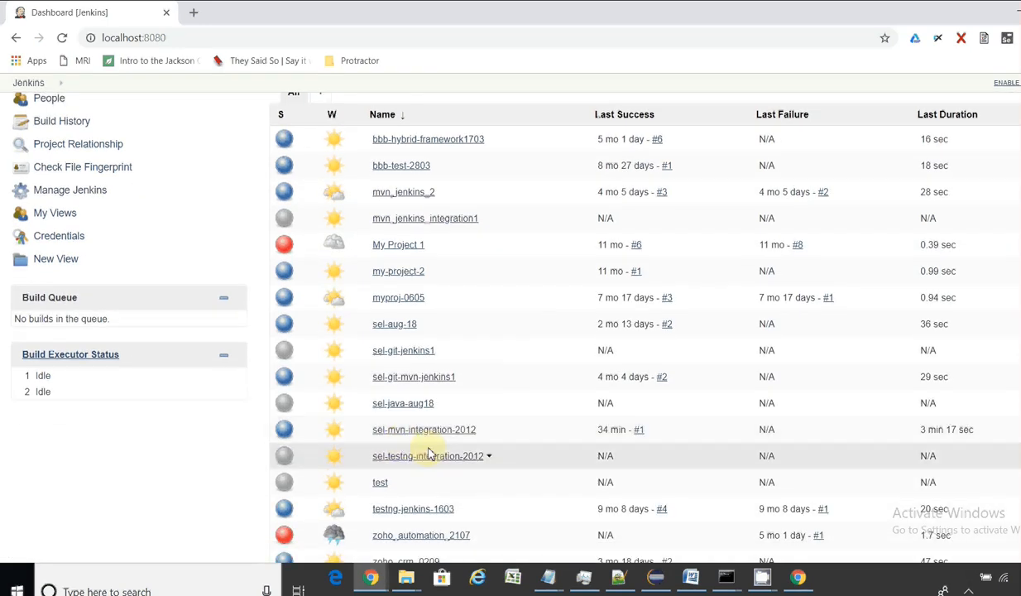
pyautogui.click(405, 405)
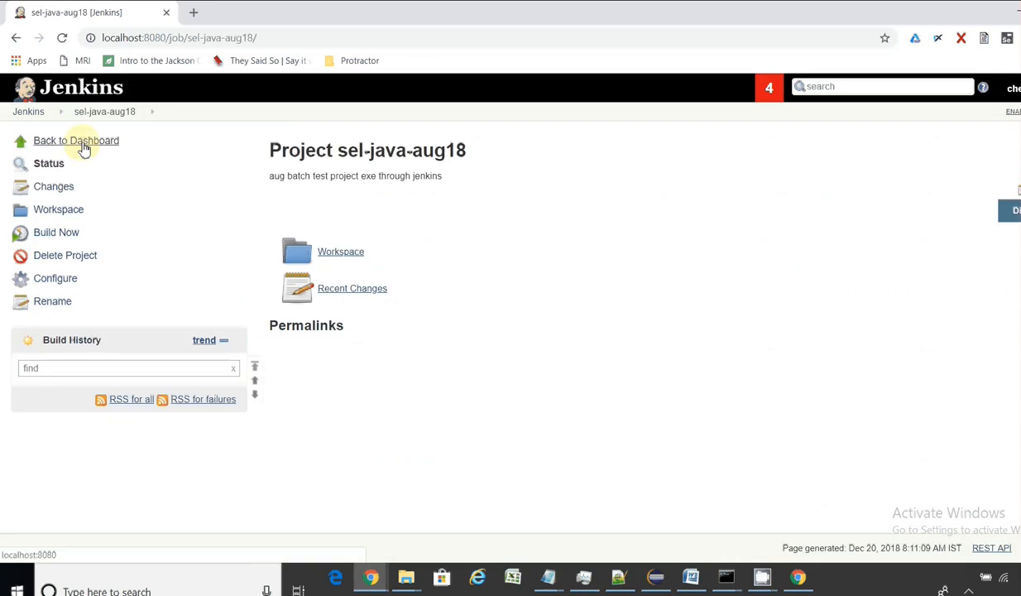
pyautogui.click(80, 148)
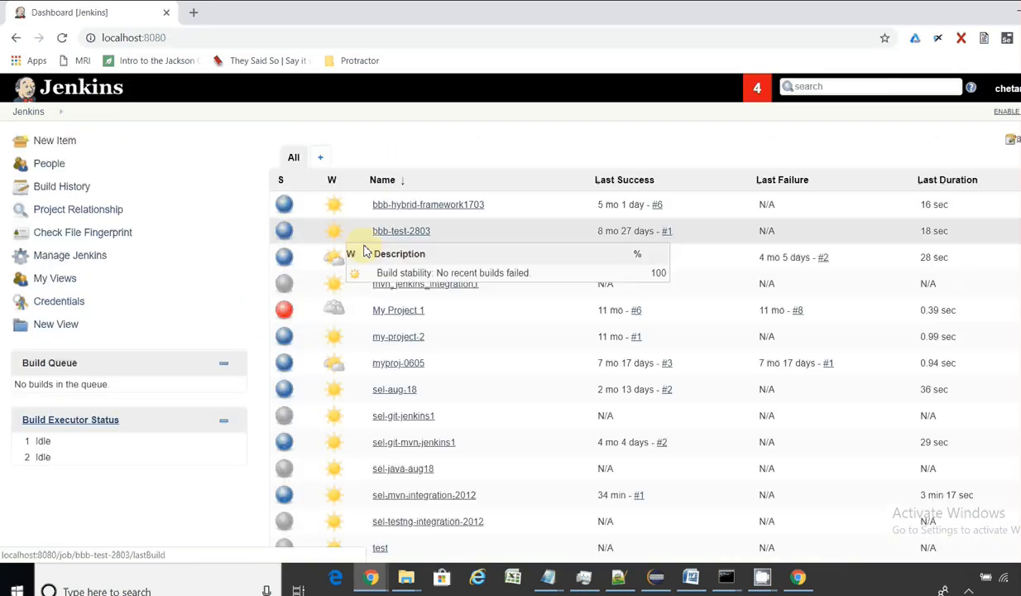
pyautogui.click(408, 237)
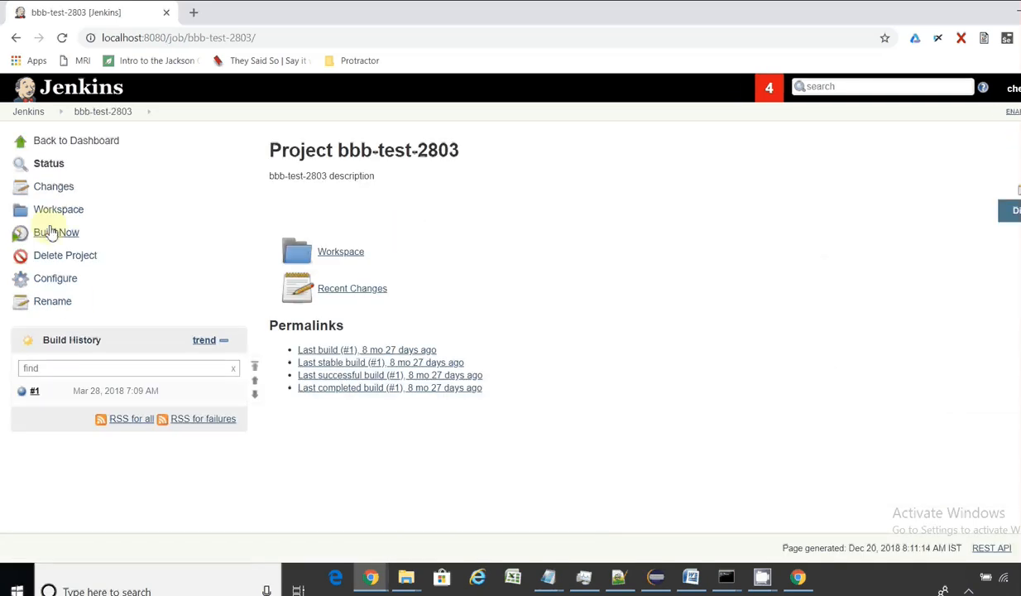
pyautogui.click(51, 278)
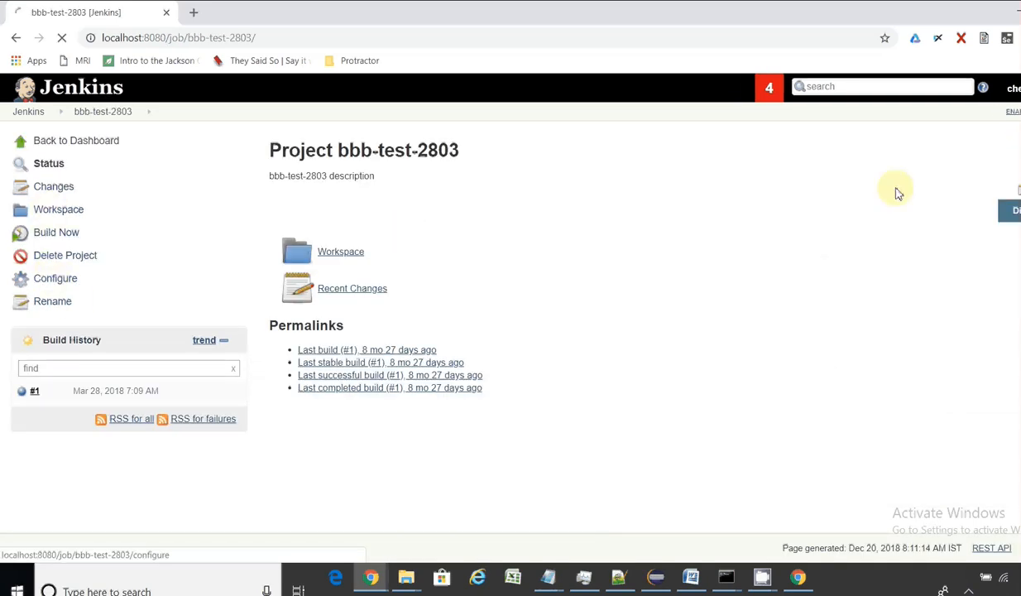
pyautogui.scroll(-8, 544, 330)
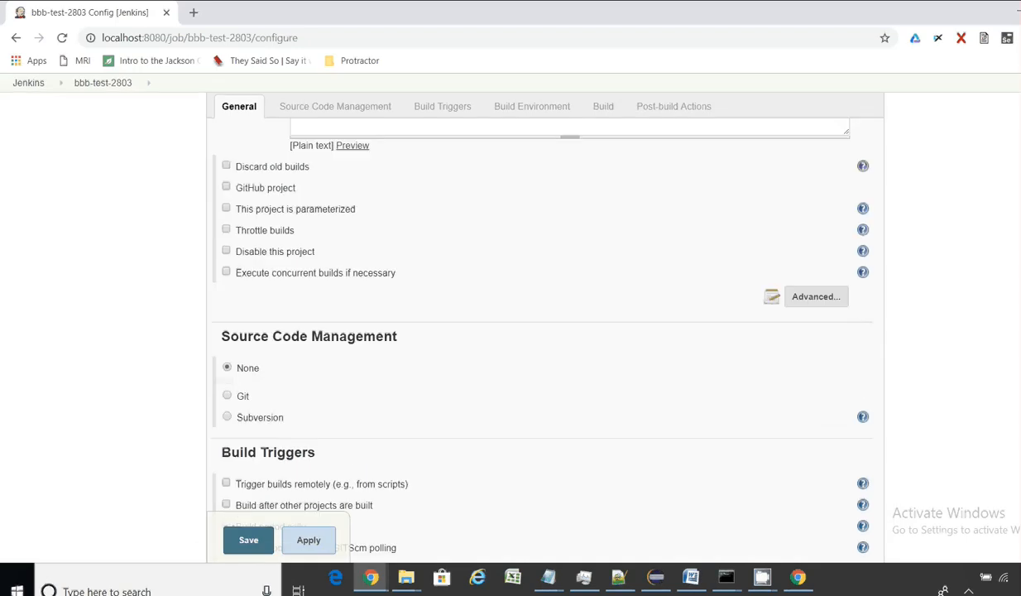
pyautogui.scroll(6, 296, 182)
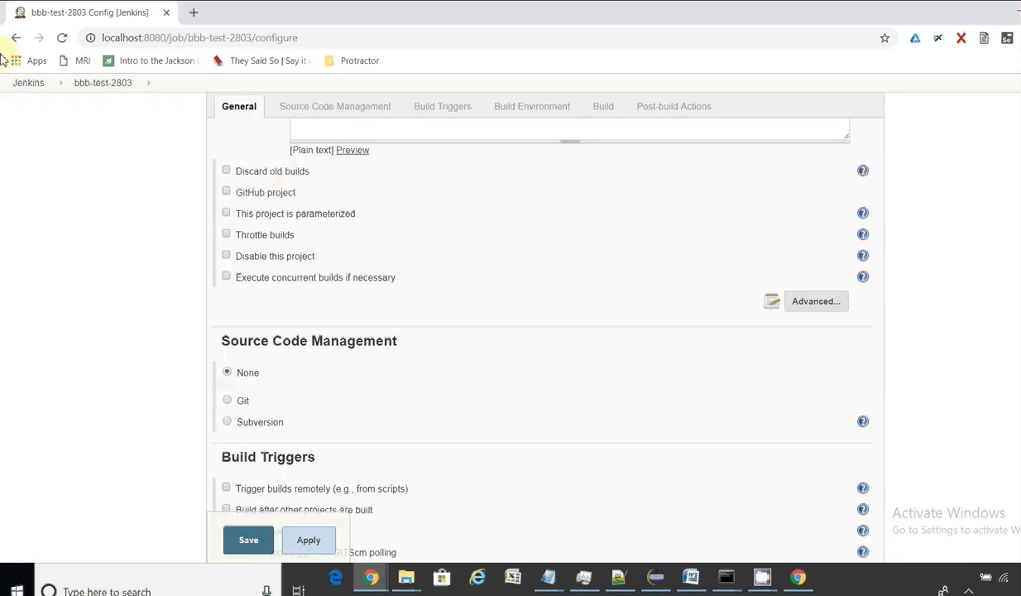
pyautogui.click(32, 84)
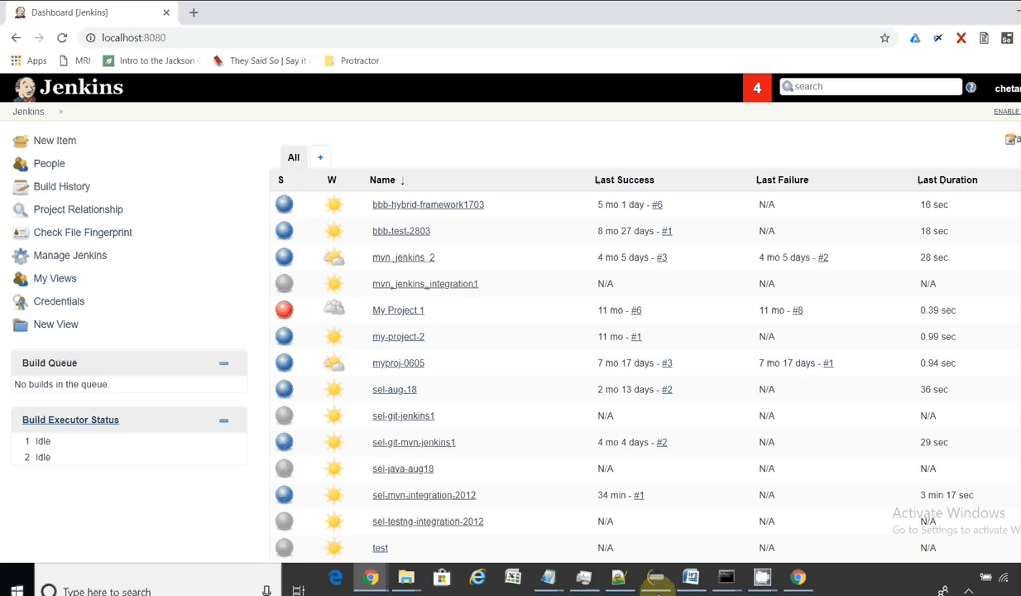
# Step: Check the running test output in the Command Prompt window and resume its paused output
pyautogui.moveTo(728, 582)
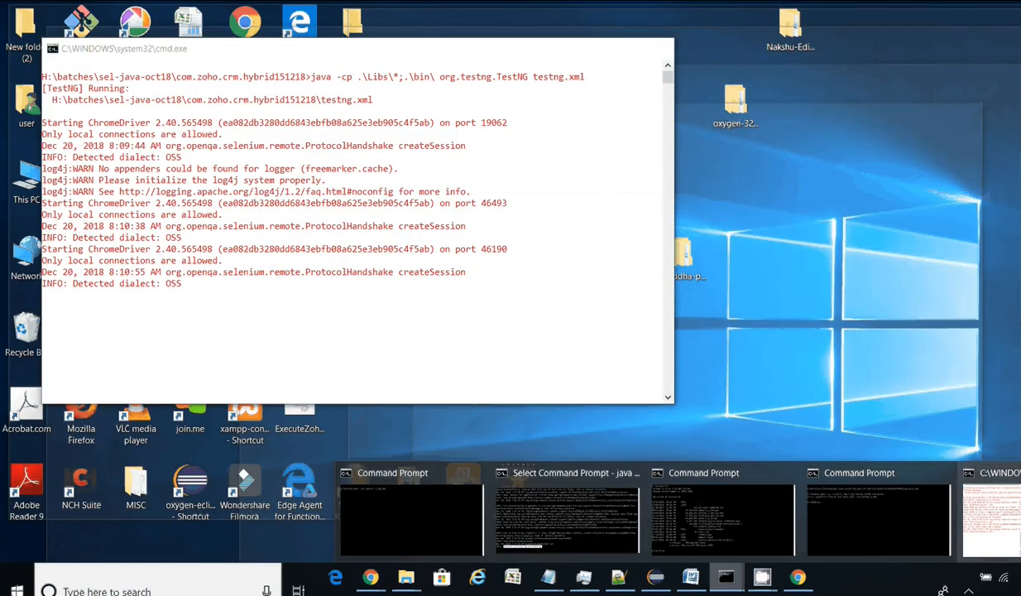
pyautogui.click(991, 517)
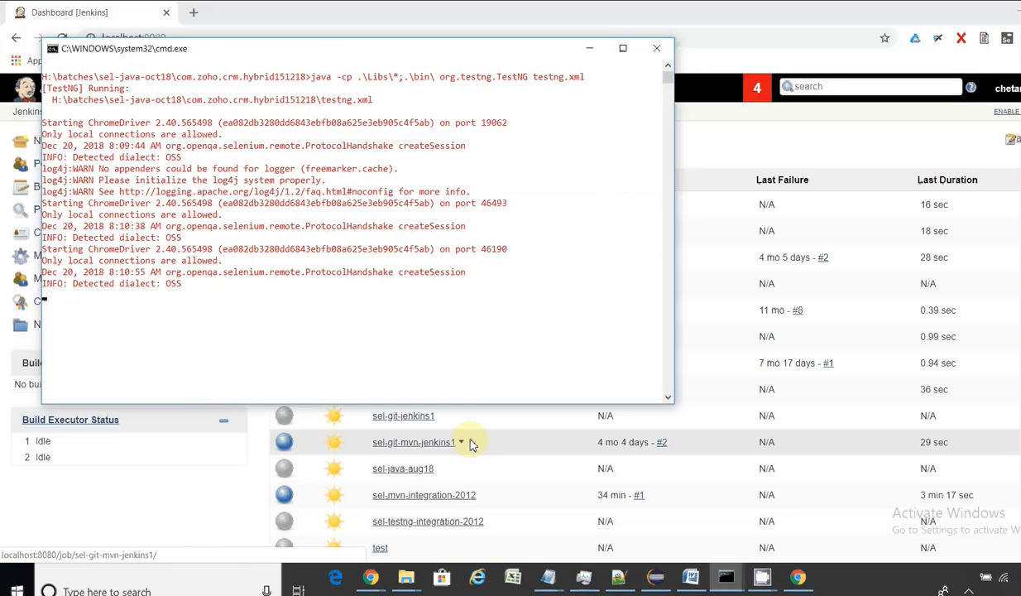
pyautogui.click(515, 346)
pyautogui.press('Escape')
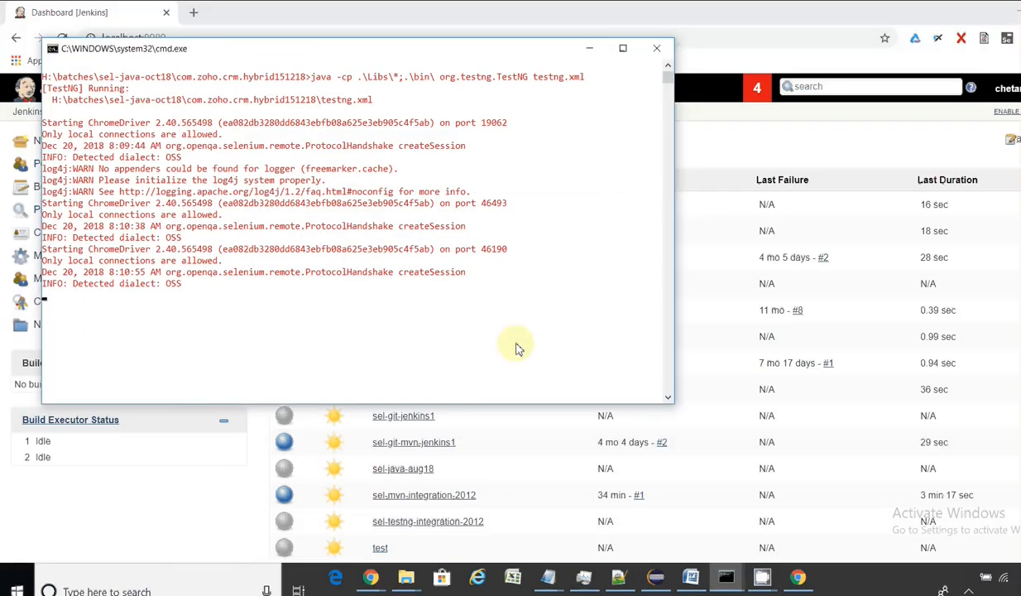
pyautogui.click(267, 334)
pyautogui.press('Escape')
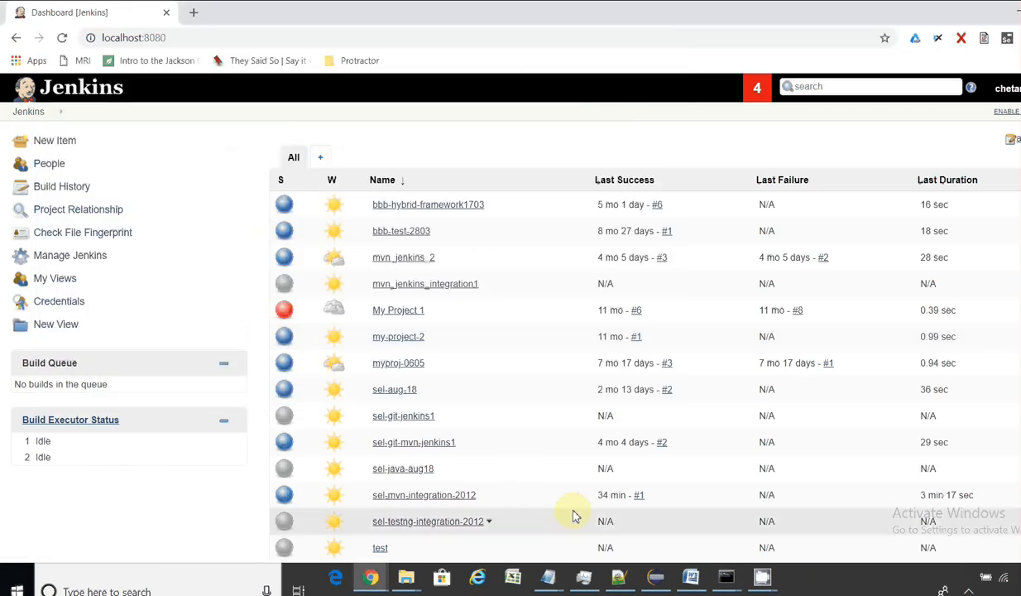
# Step: Start a build of sel-testng-integration-2012 with Build Now and open build #1
pyautogui.click(440, 523)
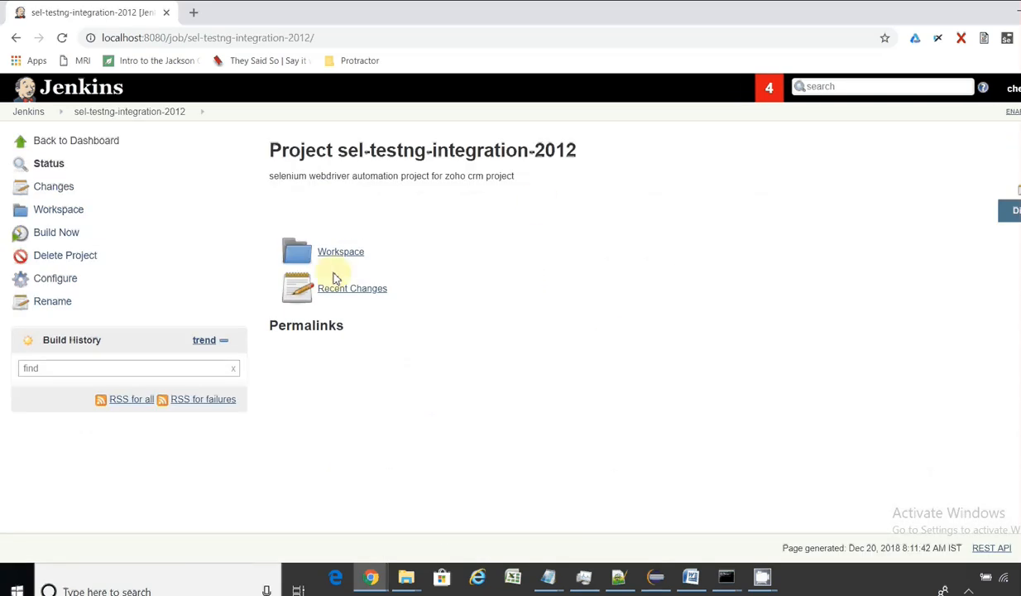
pyautogui.click(67, 239)
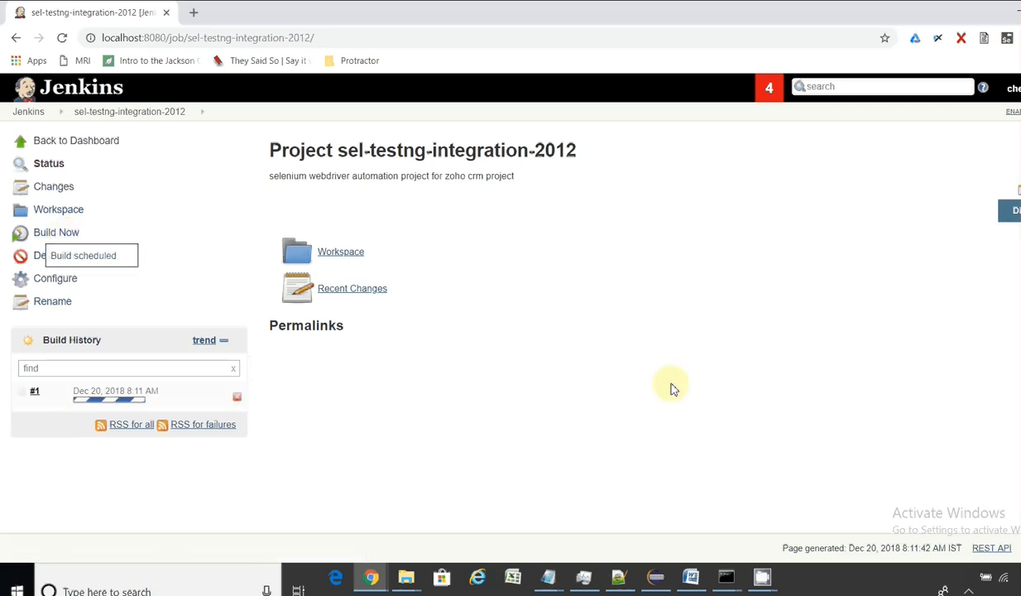
pyautogui.click(34, 393)
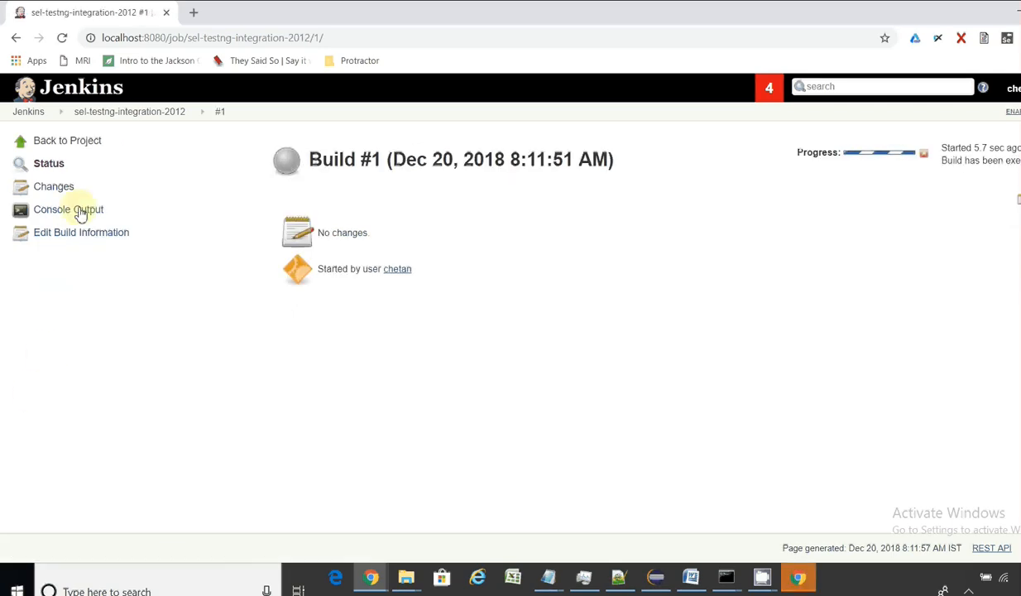
# Step: Watch build #1's console output and the automated Zoho CRM browser, then return to the project page
pyautogui.click(74, 213)
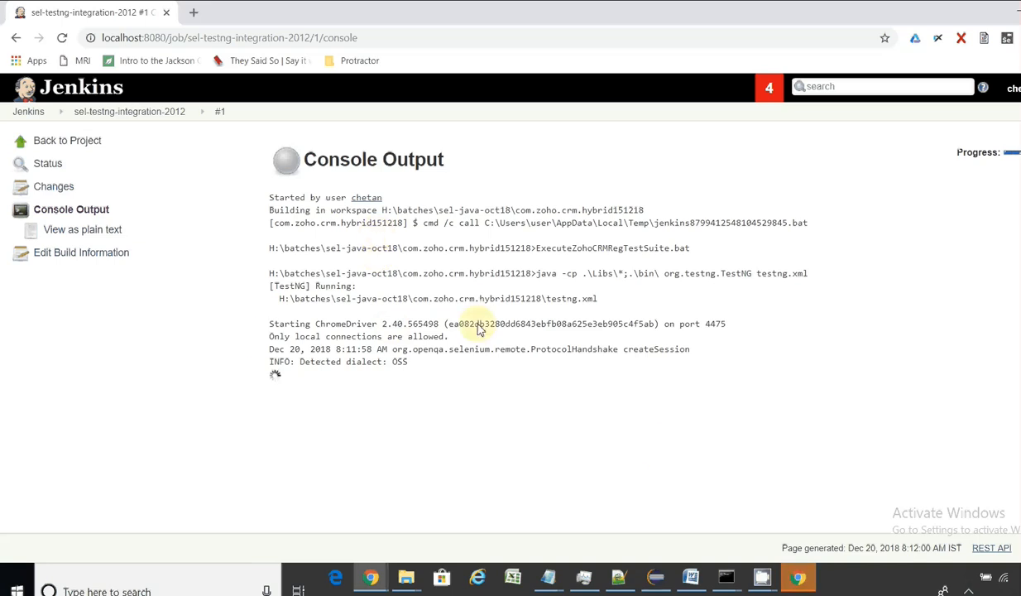
pyautogui.click(792, 582)
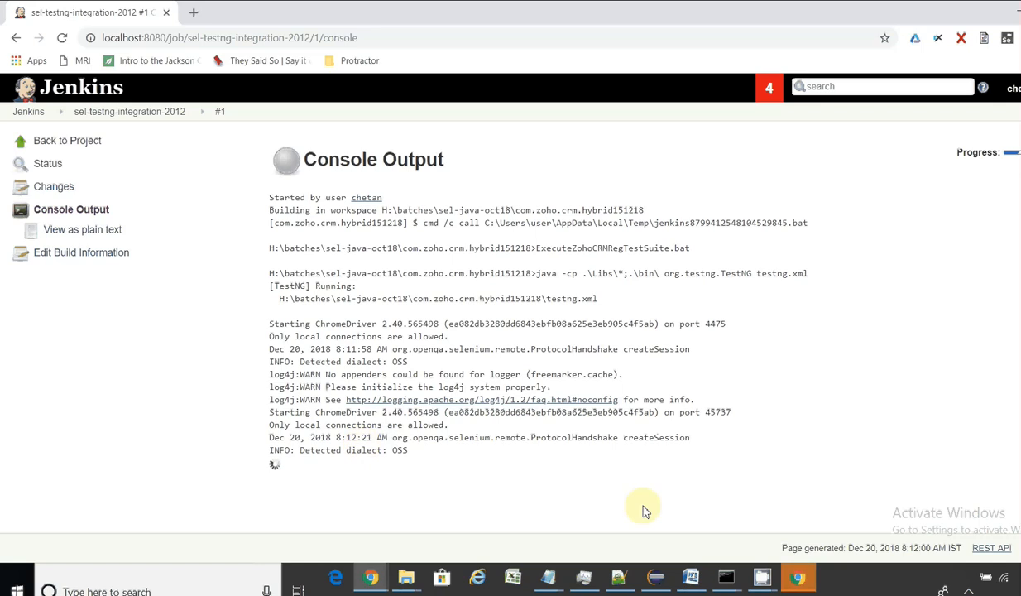
pyautogui.click(797, 577)
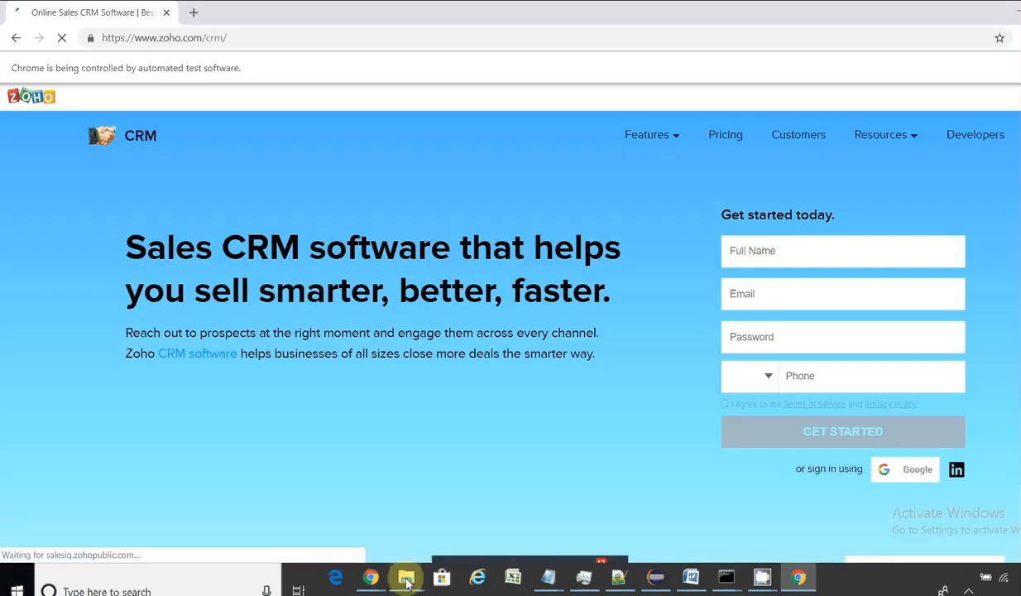
pyautogui.moveTo(371, 576)
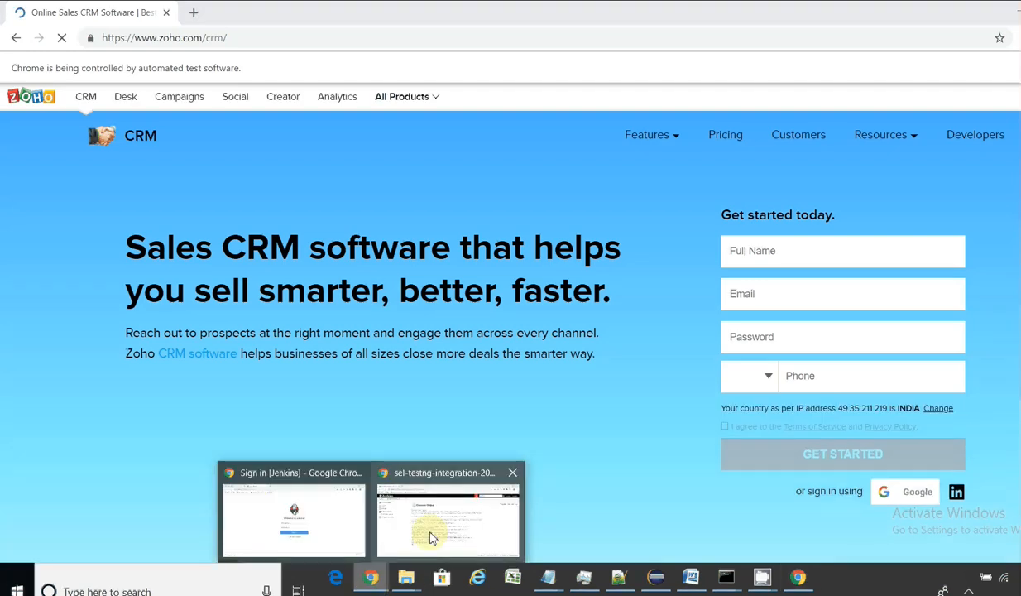
pyautogui.click(426, 533)
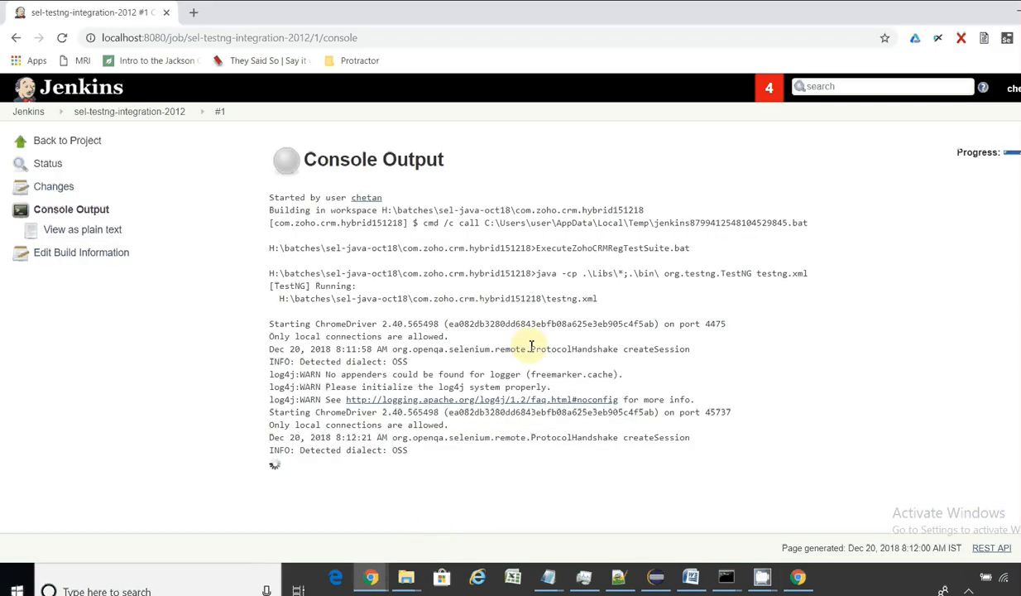
pyautogui.click(162, 115)
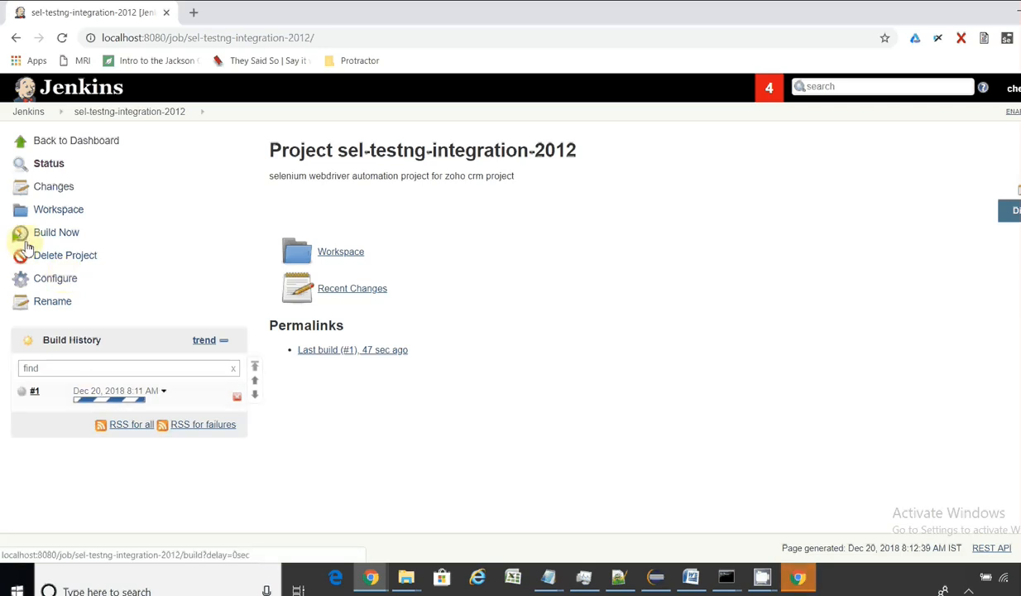
# Step: Tick Build periodically under Build Triggers in the sel-testng-integration-2012 configuration, schedule left empty
pyautogui.click(45, 283)
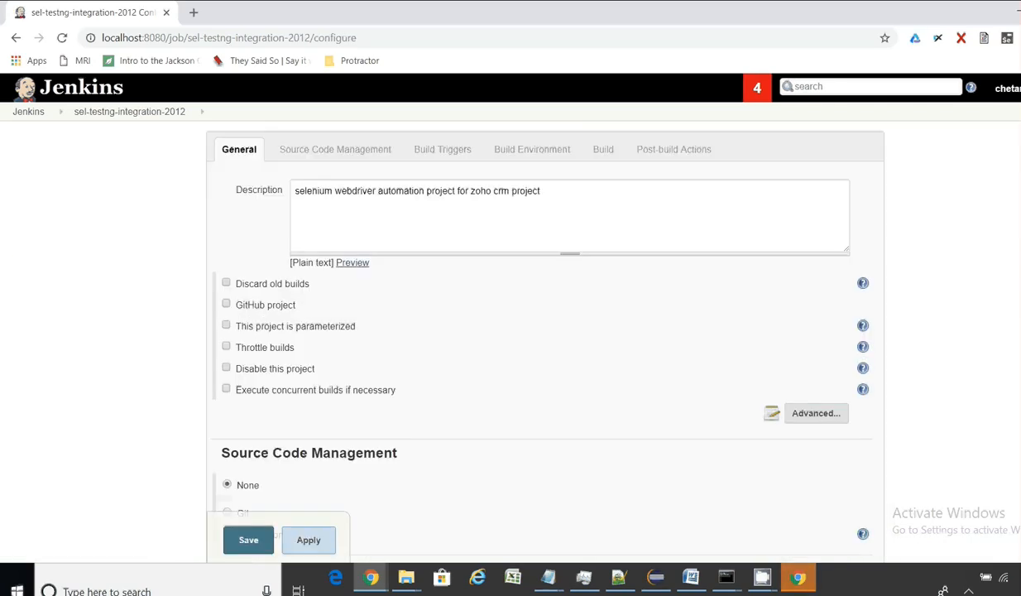
pyautogui.scroll(-2, 510, 331)
pyautogui.scroll(-3, 523, 339)
pyautogui.scroll(-2, 429, 275)
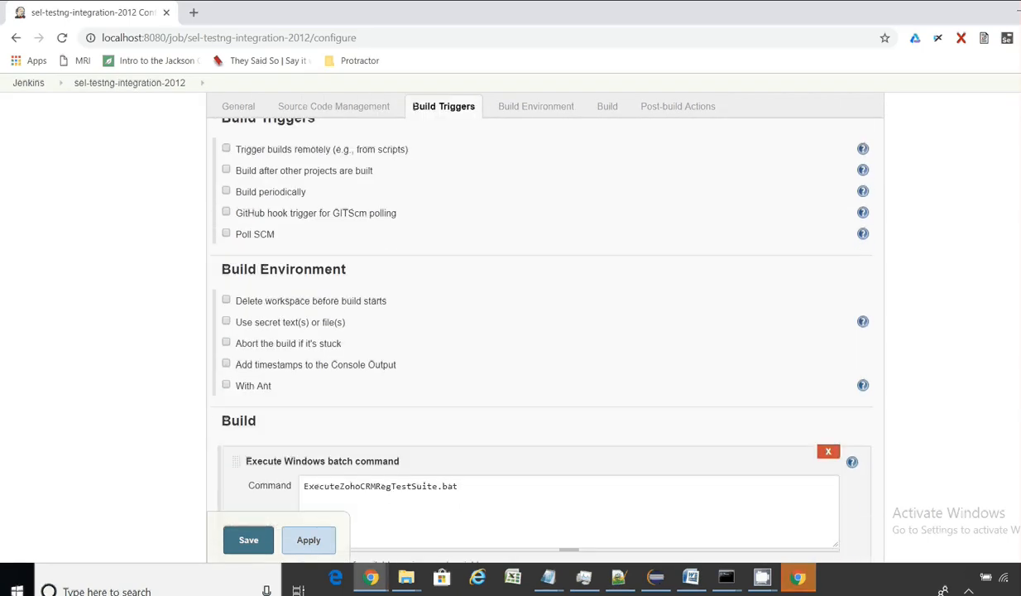
pyautogui.click(227, 193)
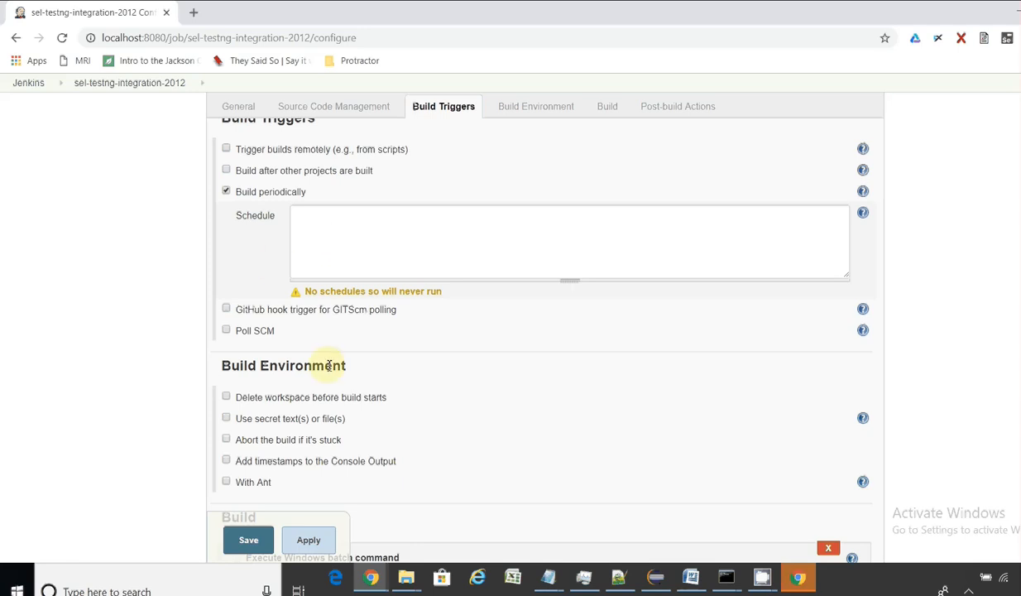
pyautogui.click(414, 581)
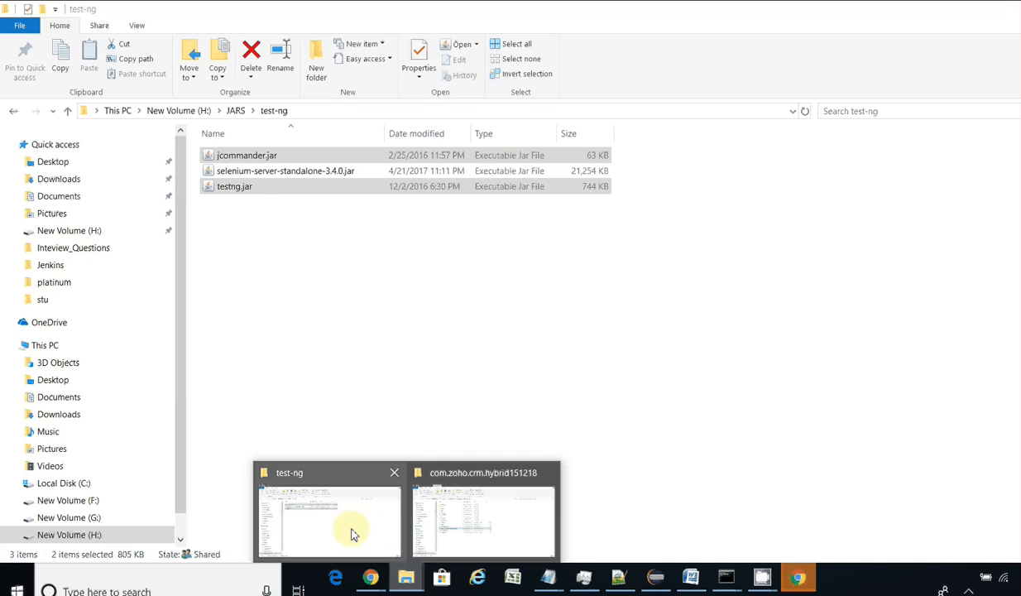
# Step: Open jenkins_timings.txt from the Jenkins folder on New Volume (H:)
pyautogui.click(177, 110)
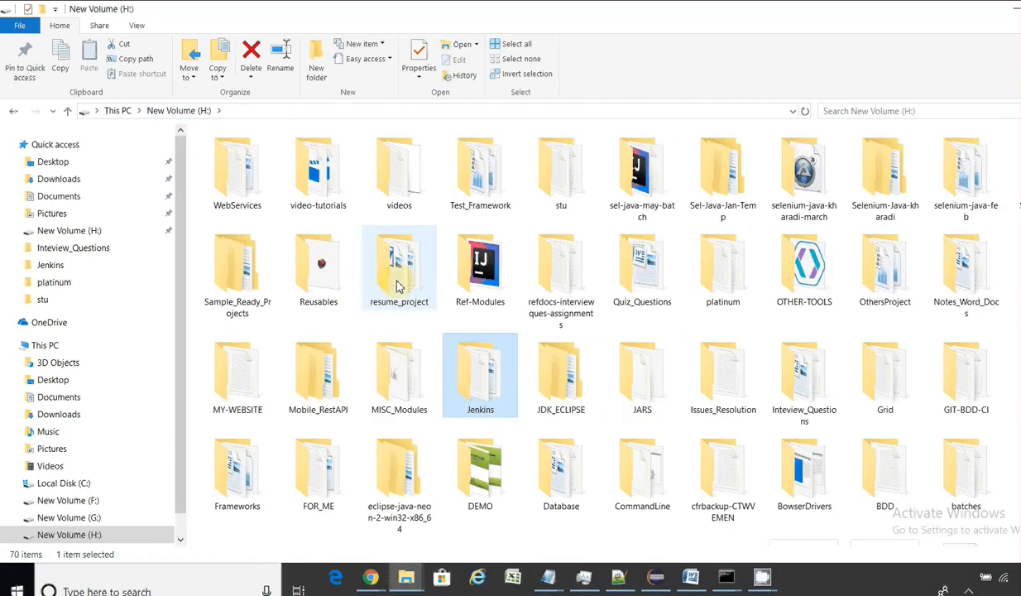
pyautogui.press('Return')
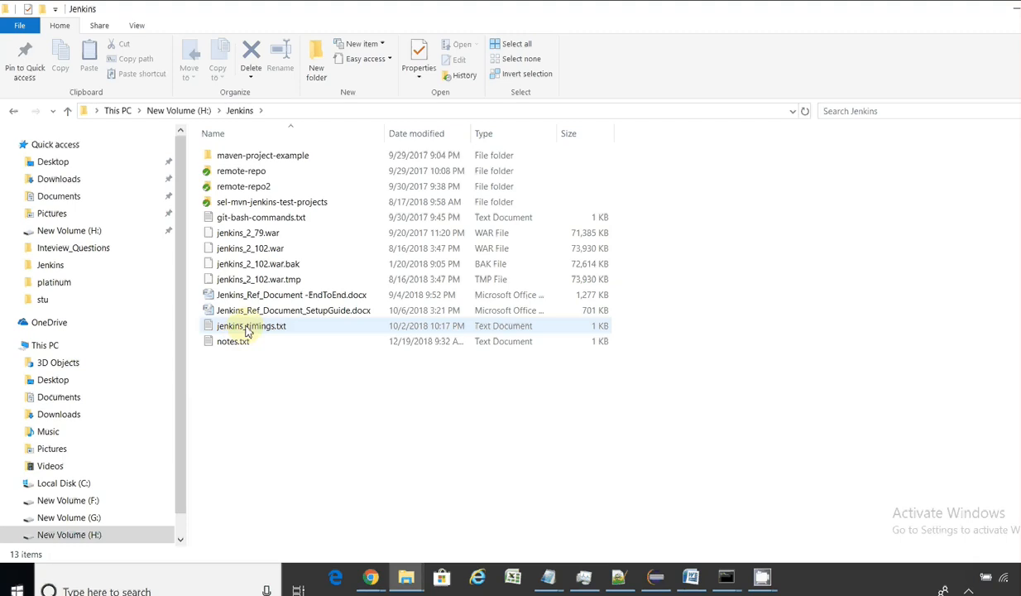
pyautogui.click(246, 327)
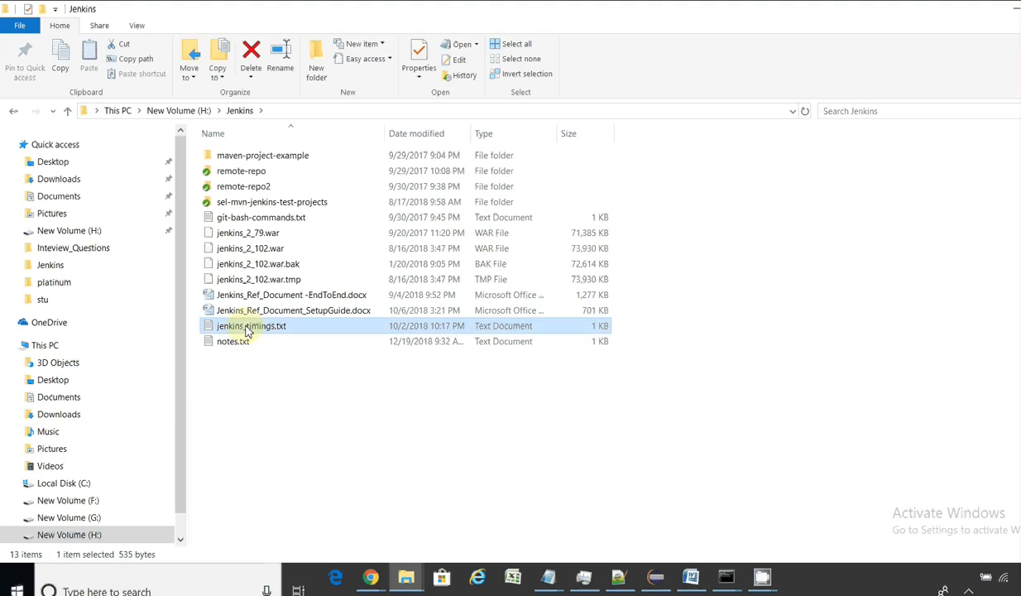
pyautogui.doubleClick(247, 327)
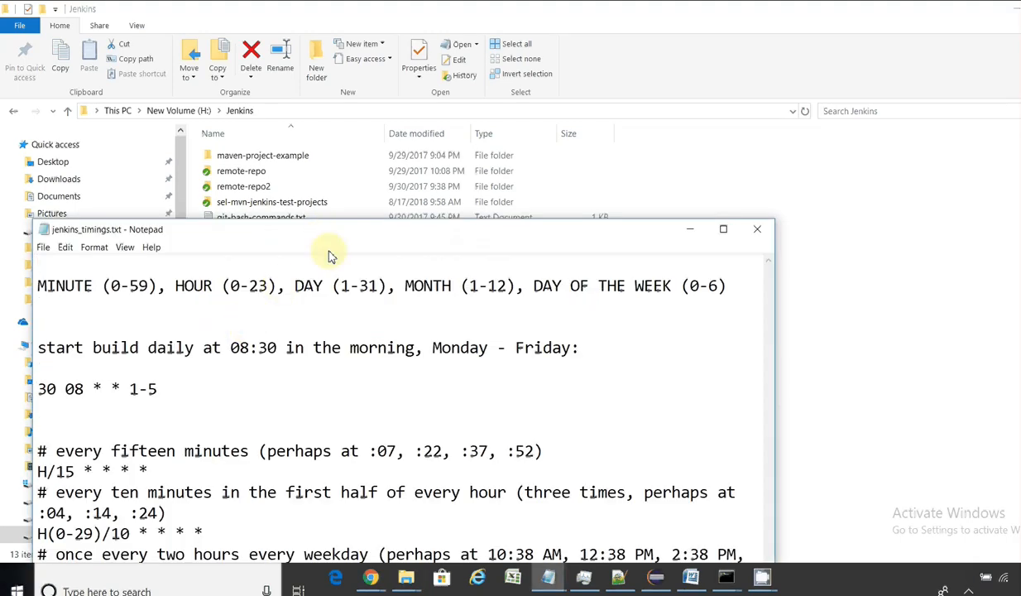
# Step: Review the cron examples such as 30 08 * * 1-5 and select the H/15 * * * * line
pyautogui.moveTo(386, 230); pyautogui.dragTo(481, 80)
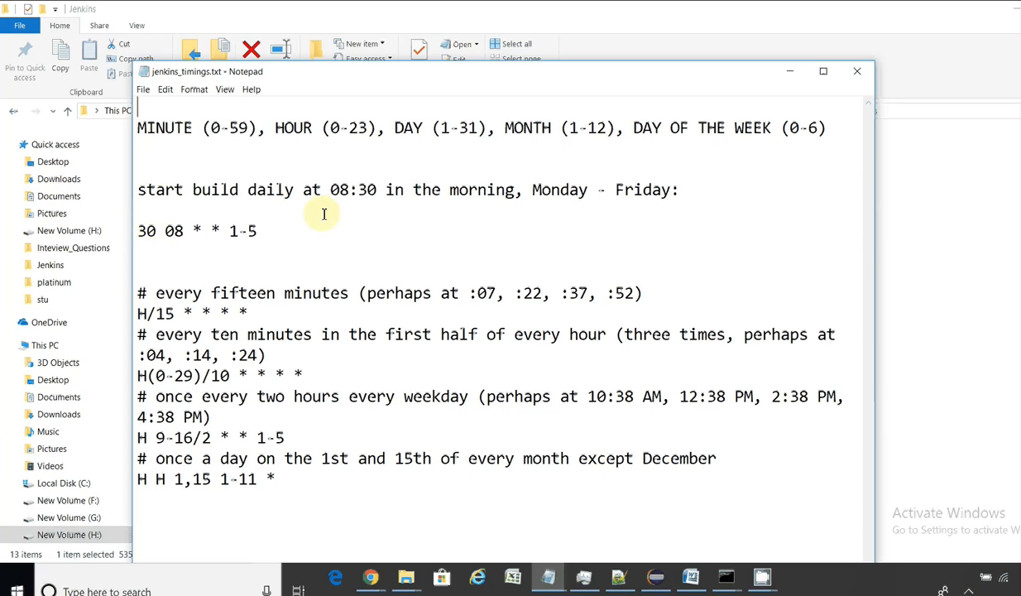
pyautogui.moveTo(340, 192); pyautogui.dragTo(367, 191)
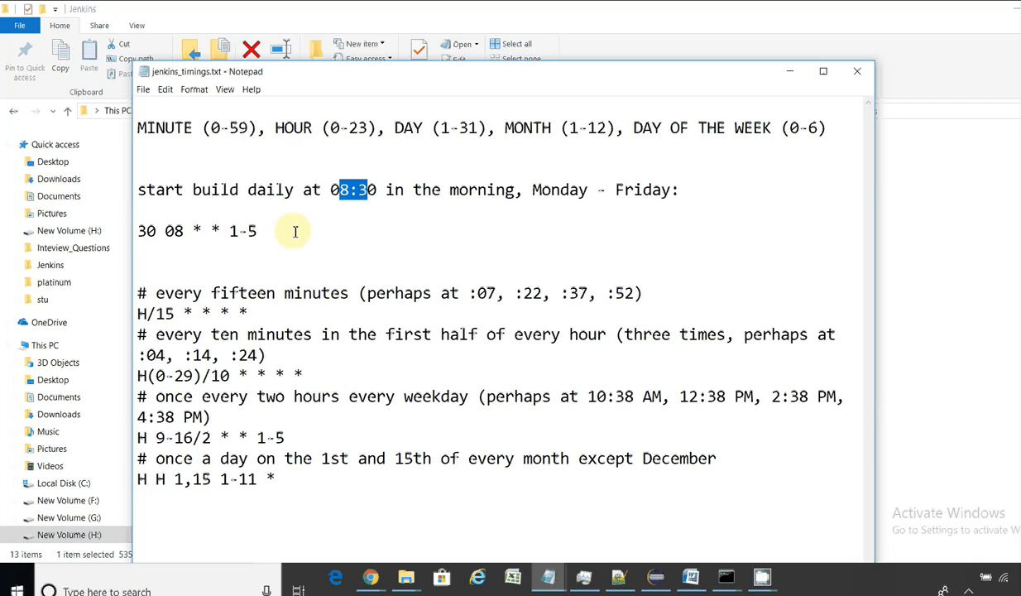
pyautogui.click(170, 244)
pyautogui.moveTo(137, 231); pyautogui.dragTo(182, 232)
pyautogui.click(147, 231)
pyautogui.doubleClick(147, 231)
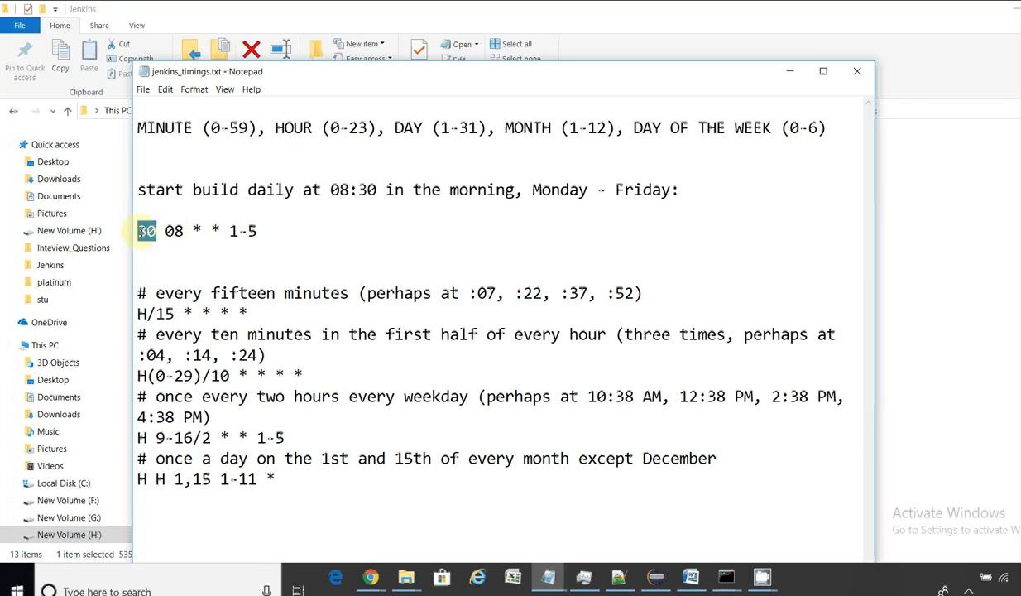
pyautogui.doubleClick(173, 231)
pyautogui.moveTo(258, 231); pyautogui.dragTo(238, 231)
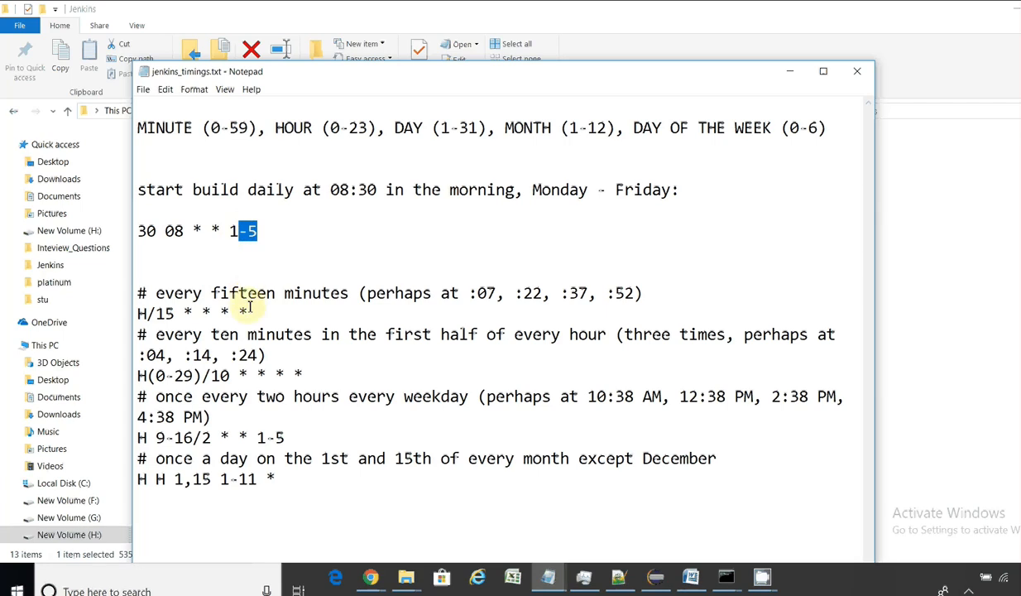
pyautogui.moveTo(263, 313); pyautogui.dragTo(129, 314)
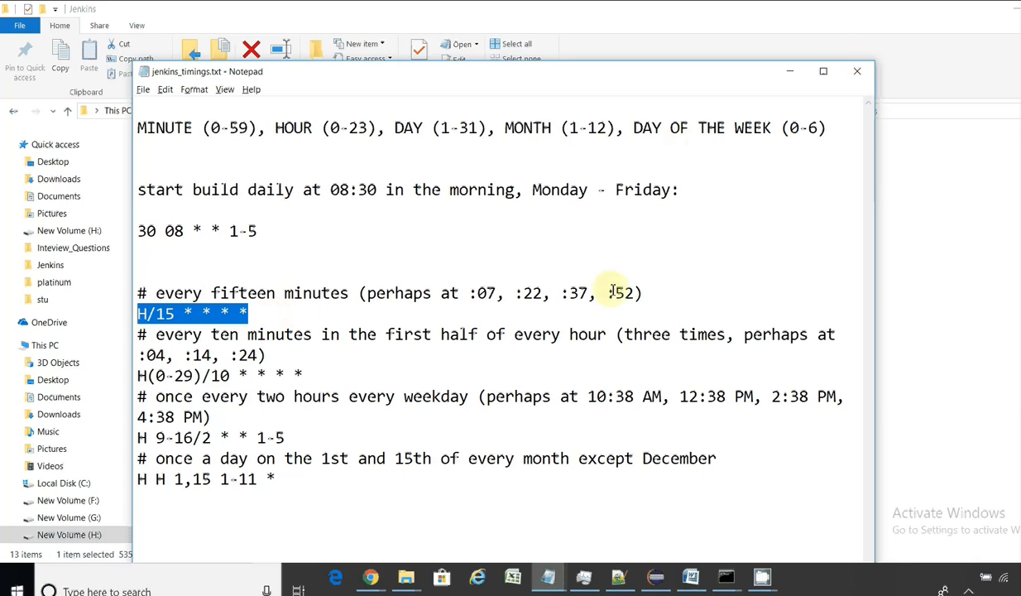
pyautogui.hotkey('alt', 'Tab')
pyautogui.hotkey('alt', 'Tab')
pyautogui.hotkey('alt', 'Tab')
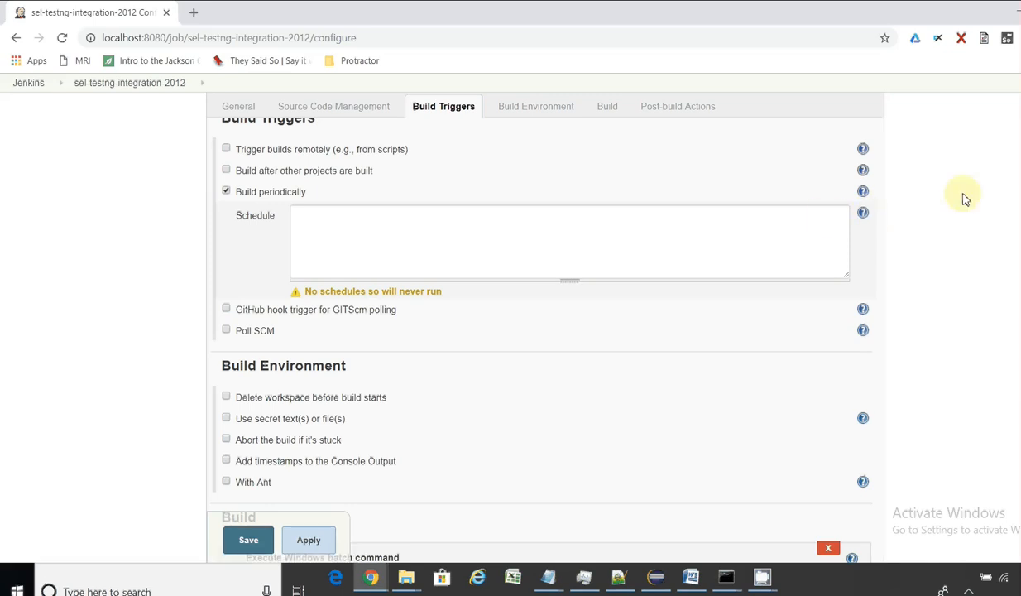
# Step: Copy the H/15 * * * * line from the timings notes
pyautogui.hotkey('alt', 'Tab')
pyautogui.hotkey('alt', 'Tab')
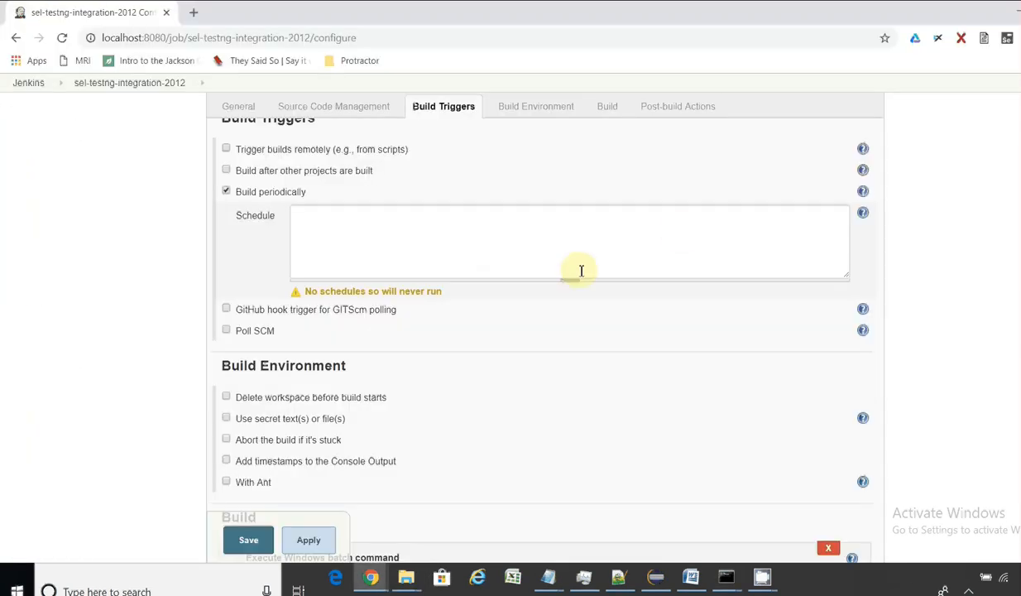
pyautogui.hotkey('alt', 'Tab')
pyautogui.hotkey('alt', 'Tab')
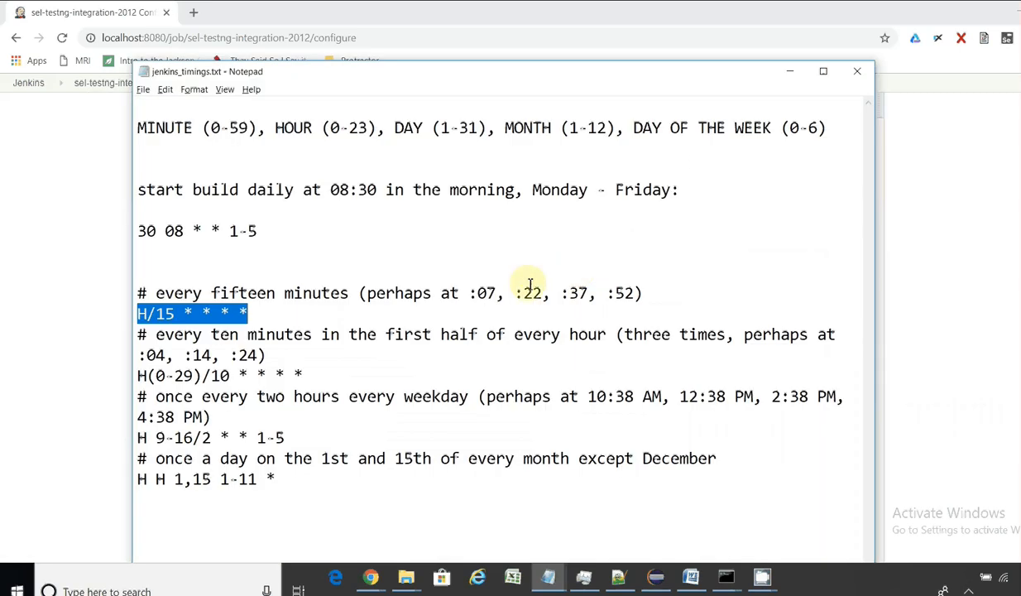
pyautogui.click(426, 313)
pyautogui.moveTo(242, 314); pyautogui.dragTo(121, 315)
pyautogui.hotkey('ctrl', 'c')
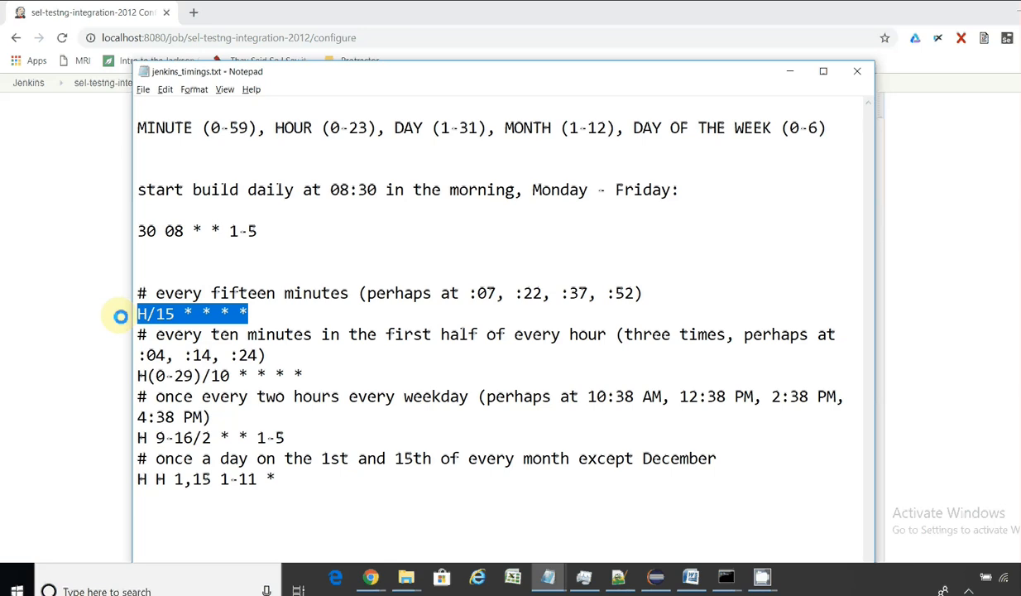
pyautogui.hotkey('alt', 'Tab')
# Step: Set the Schedule to H/1 * * * * and save the job configuration
pyautogui.click(374, 232)
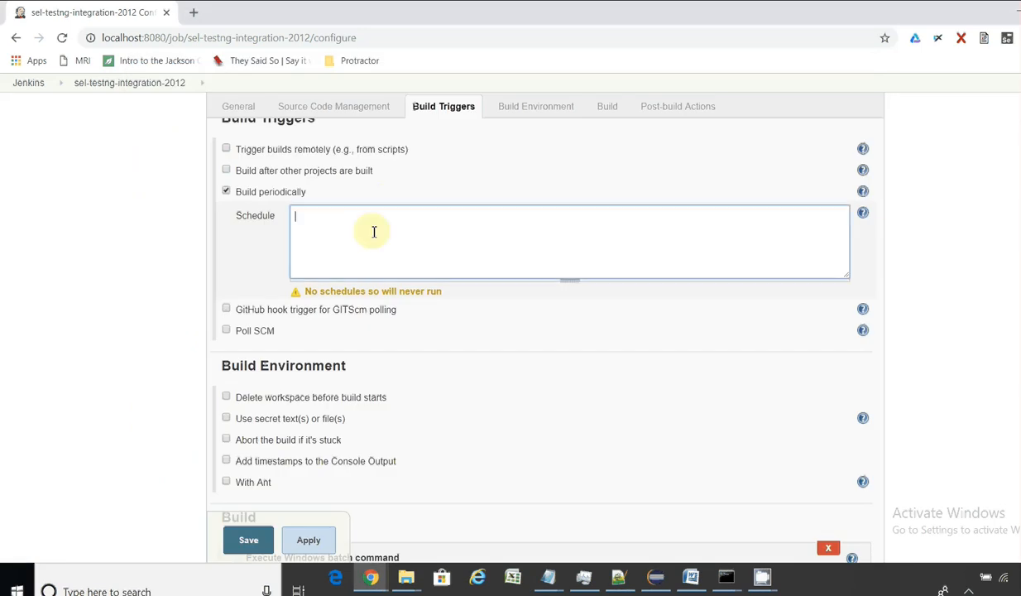
pyautogui.hotkey('ctrl', 'v')
pyautogui.press('Left')
pyautogui.press('Left')
pyautogui.press('Left')
pyautogui.press('Left')
pyautogui.press('Left')
pyautogui.press('Left')
pyautogui.press('Left')
pyautogui.press('BackSpace')
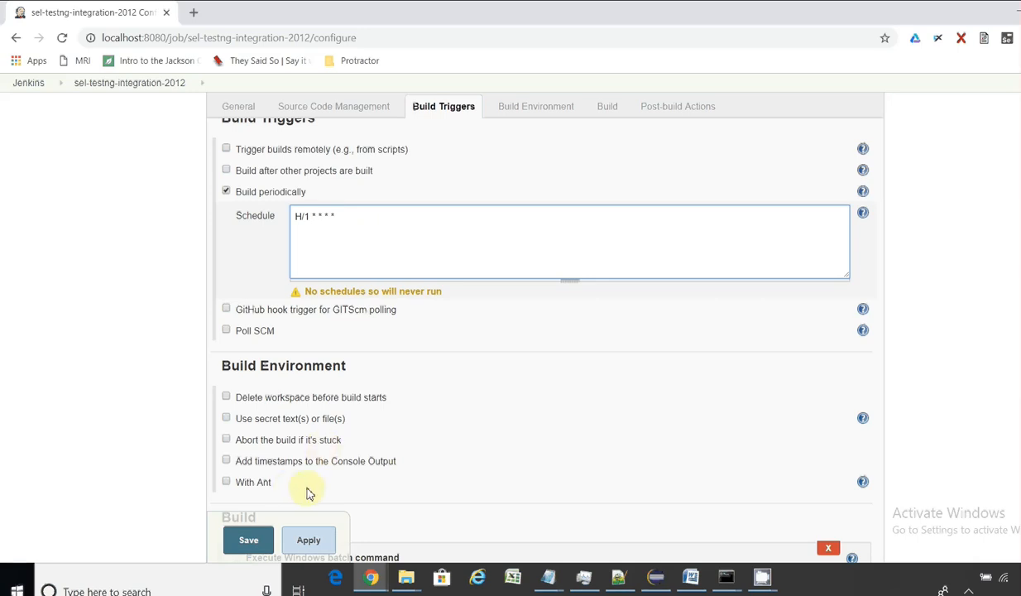
pyautogui.click(256, 542)
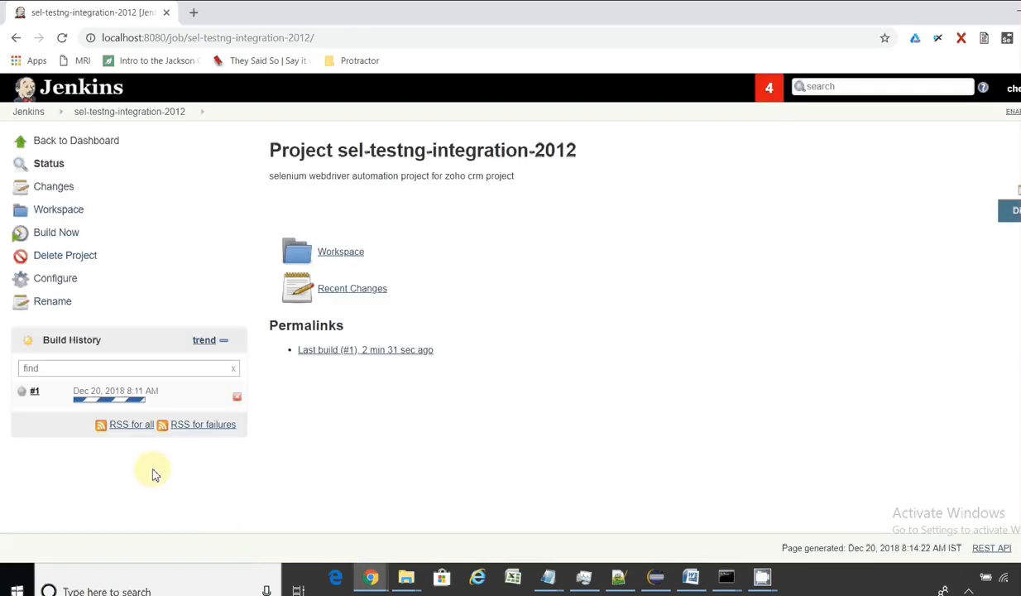
# Step: Open build #1's console output, then return to the project page
pyautogui.click(34, 391)
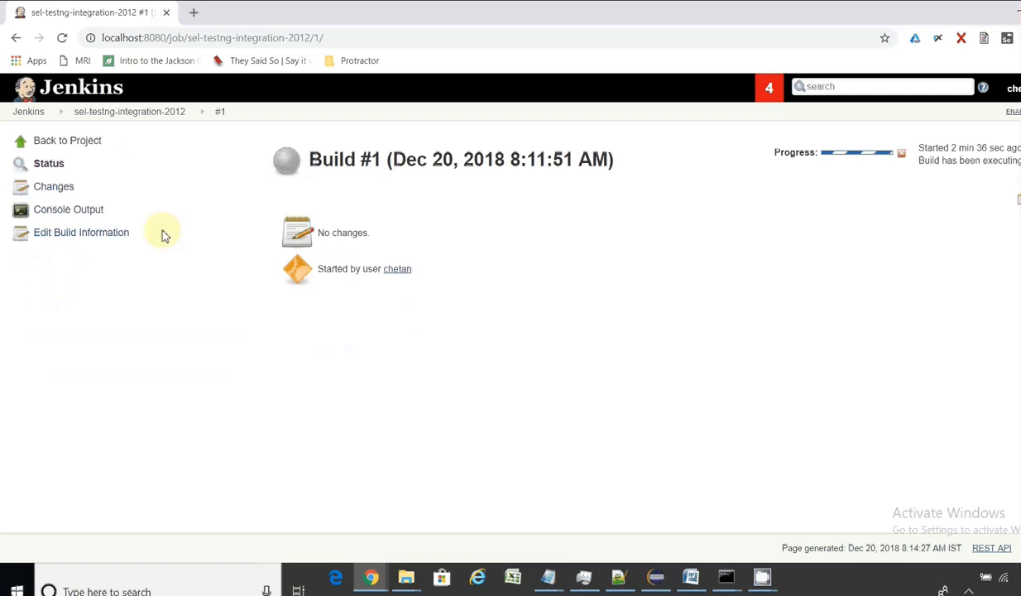
pyautogui.click(63, 210)
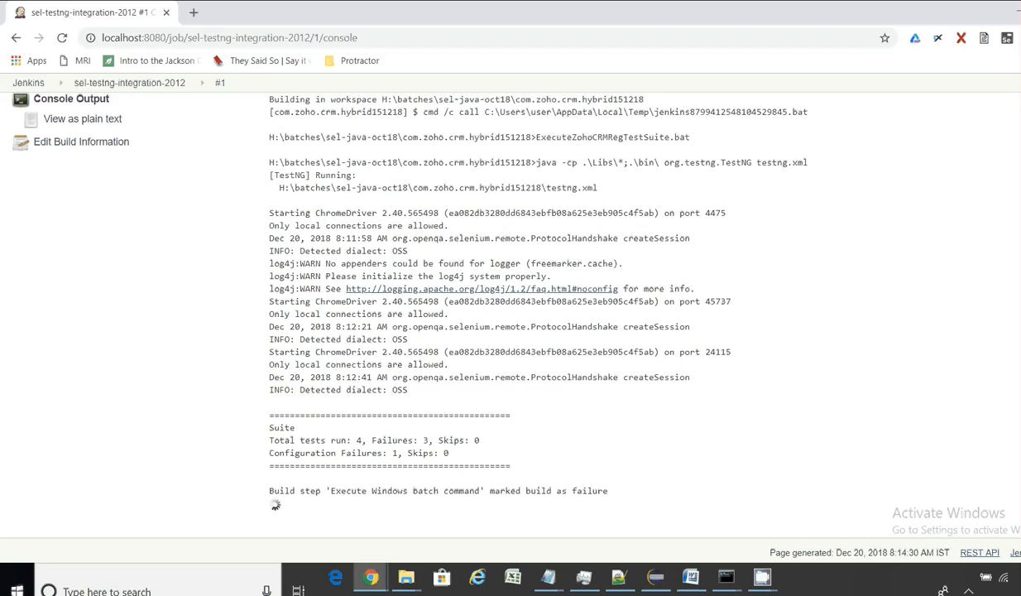
pyautogui.scroll(2, 125, 125)
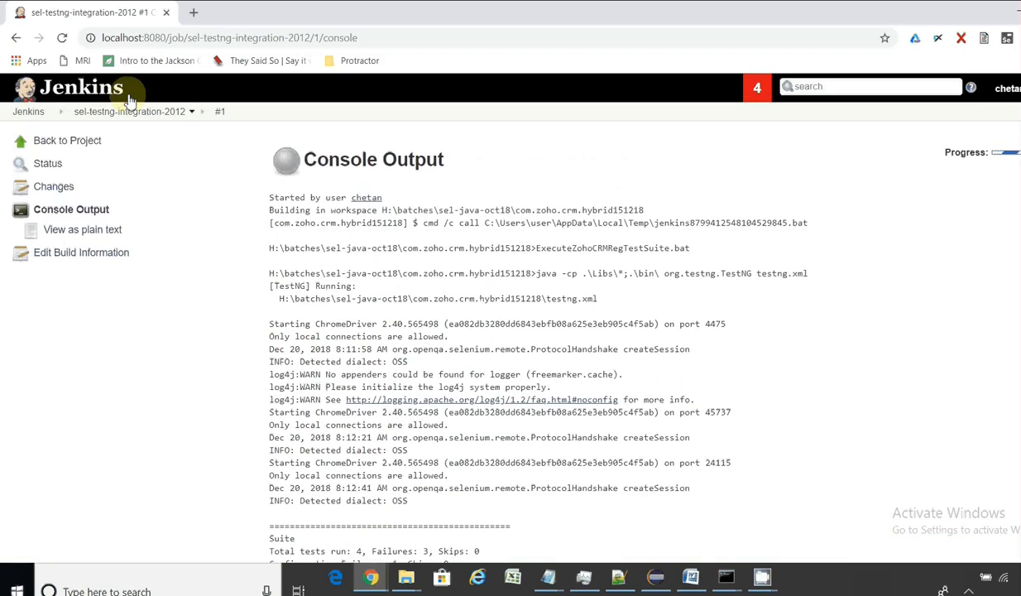
pyautogui.click(127, 111)
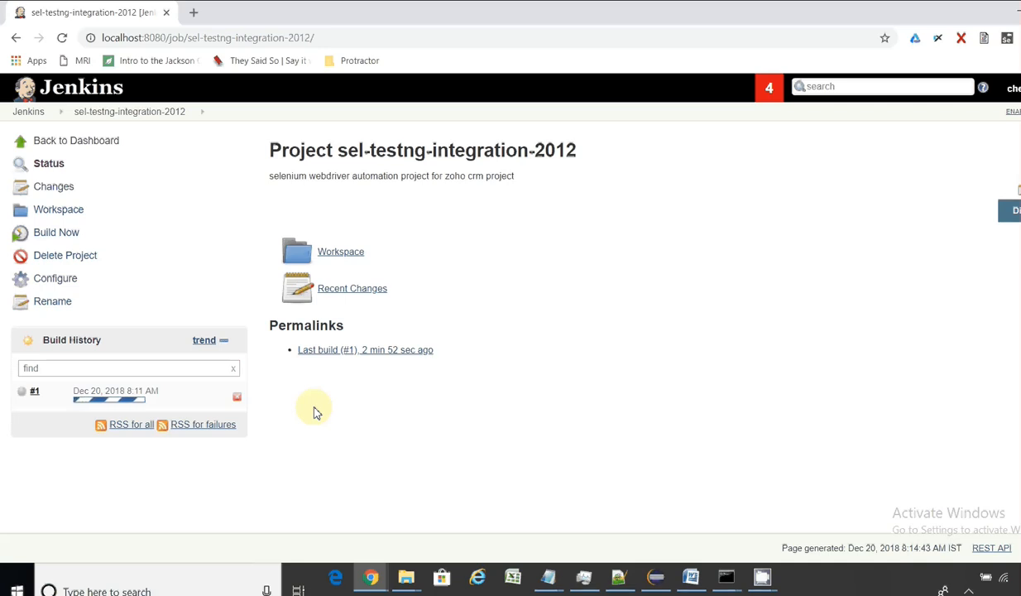
# Step: Reopen build #1's console log, scroll through it, and return to the sel-testng-integration-2012 page
pyautogui.click(35, 393)
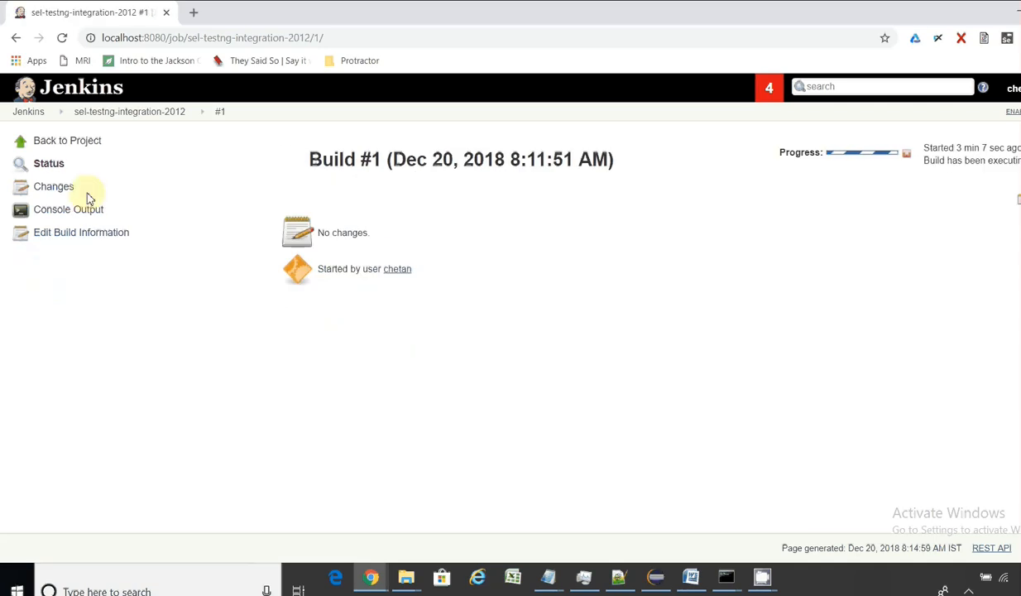
pyautogui.click(87, 209)
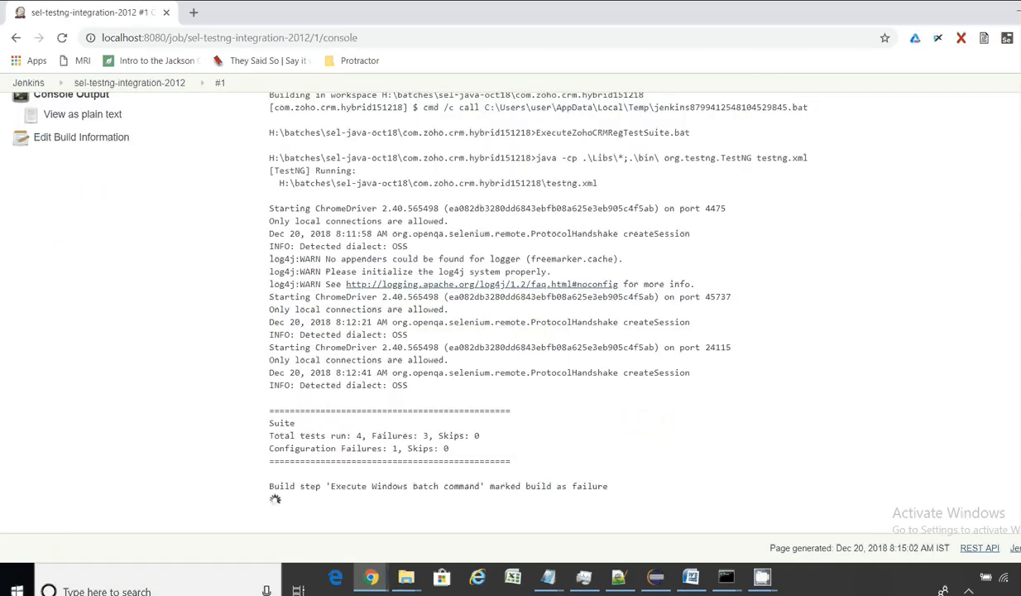
pyautogui.scroll(1, 530, 323)
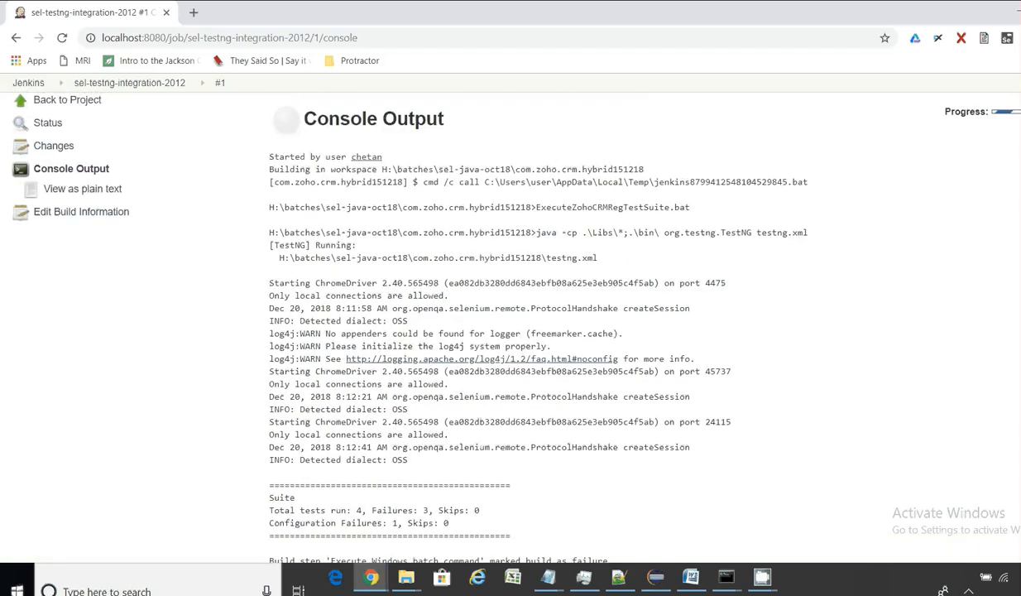
pyautogui.scroll(1, 530, 322)
pyautogui.scroll(-2, 529, 322)
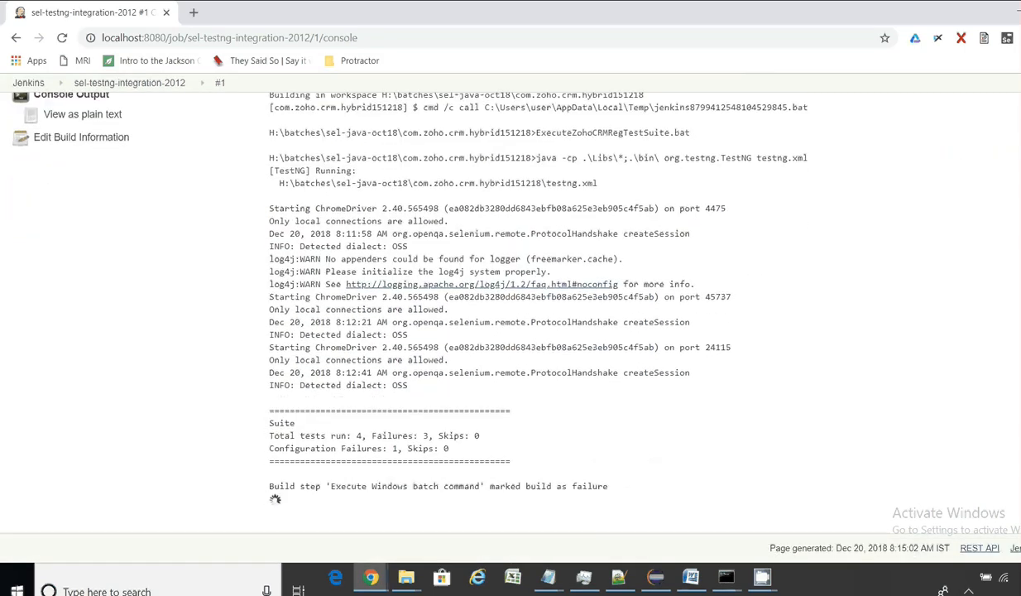
pyautogui.scroll(2, 530, 323)
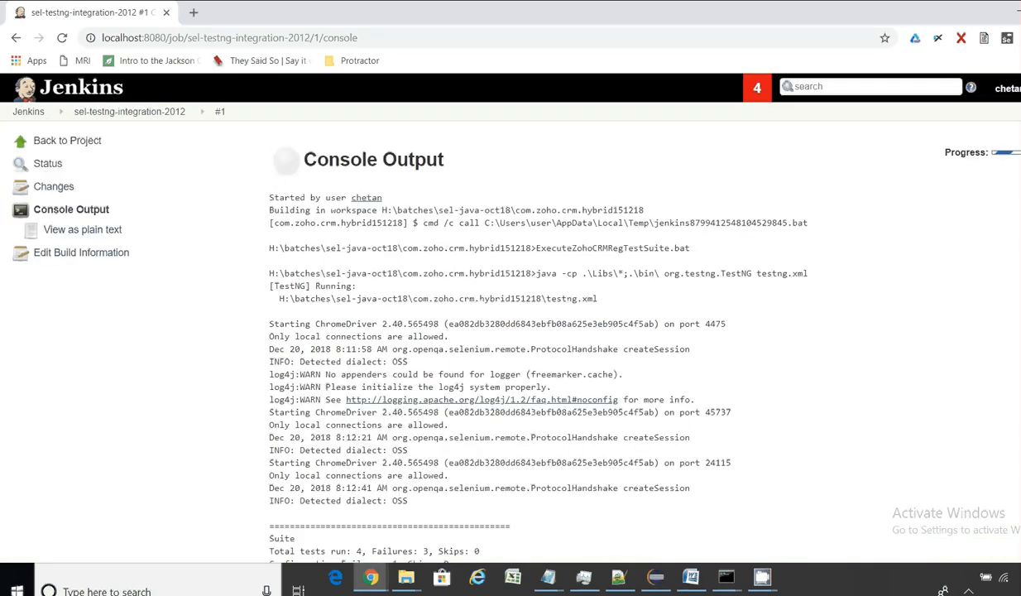
pyautogui.scroll(-1, 529, 322)
pyautogui.scroll(-1, 529, 323)
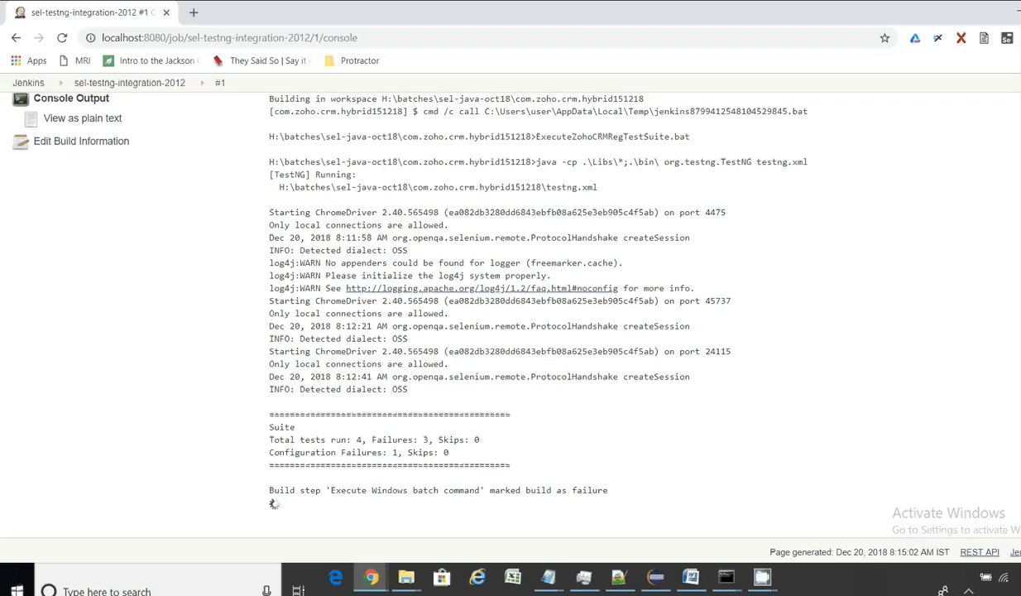
pyautogui.scroll(1, 510, 331)
pyautogui.scroll(1, 267, 311)
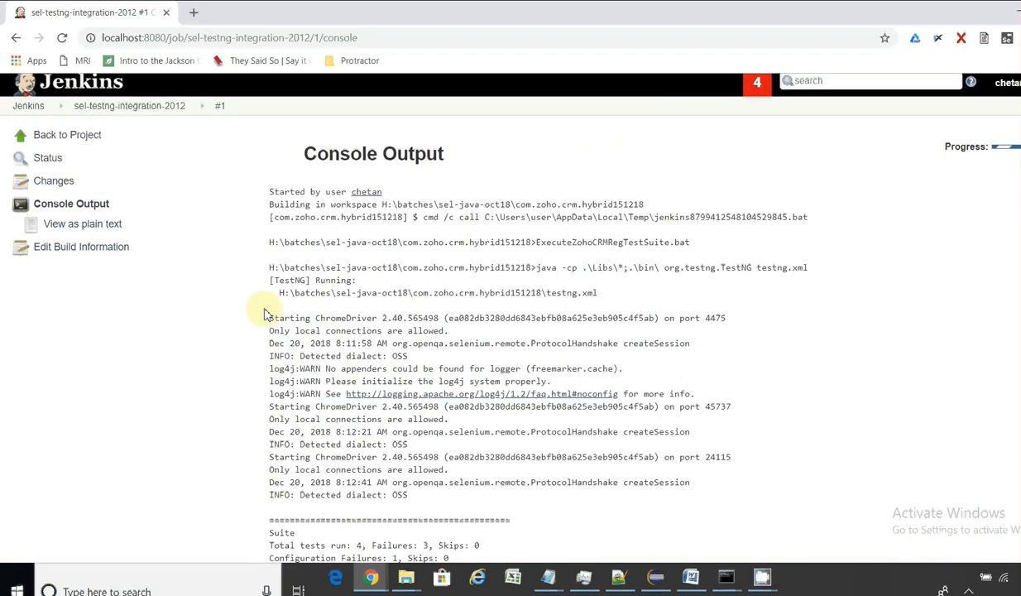
pyautogui.click(114, 106)
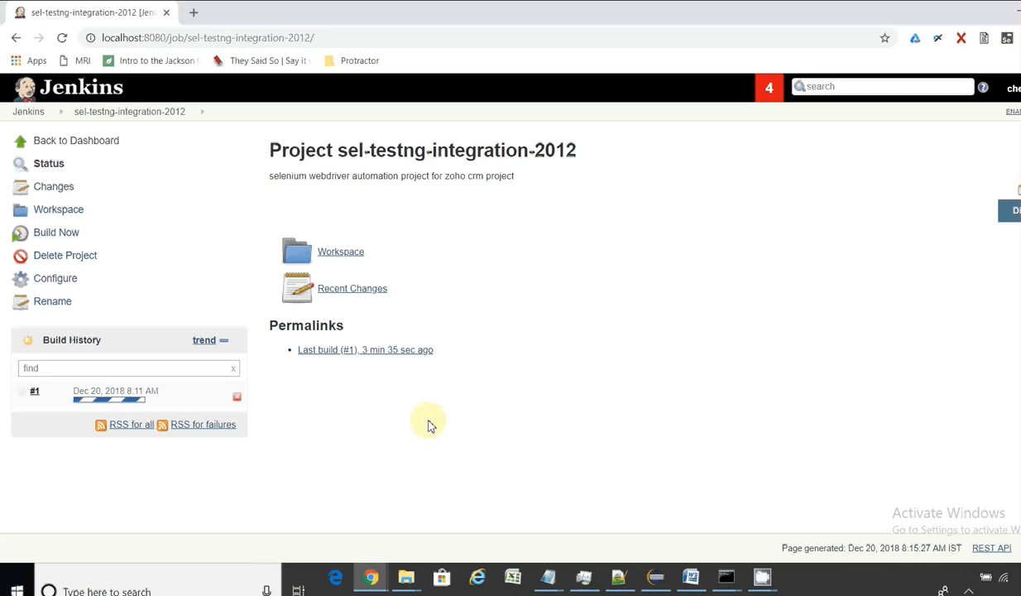
# Step: Abort the running build #1, confirming the prompt with OK twice
pyautogui.click(239, 399)
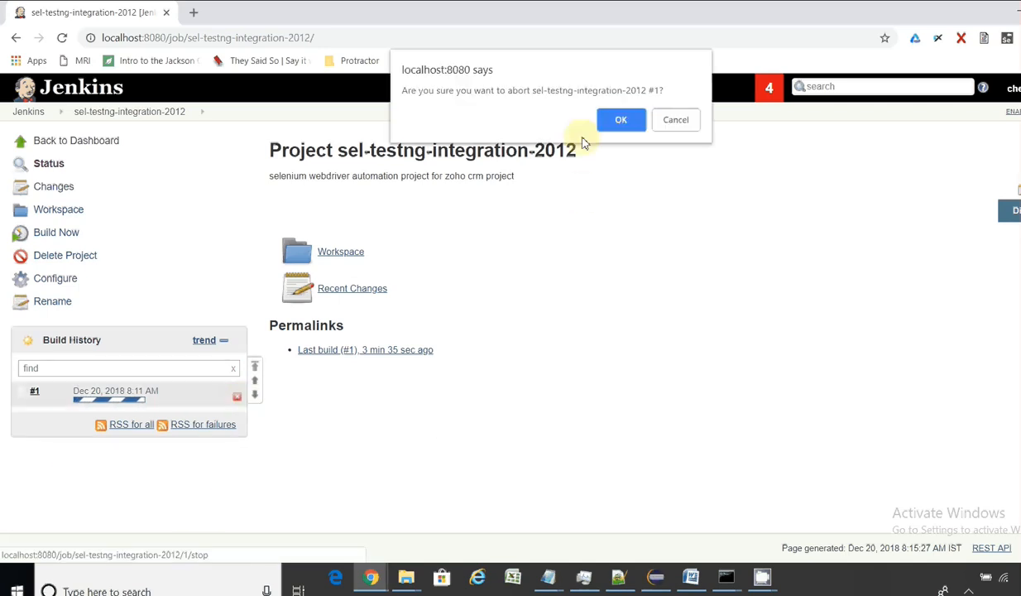
pyautogui.click(622, 121)
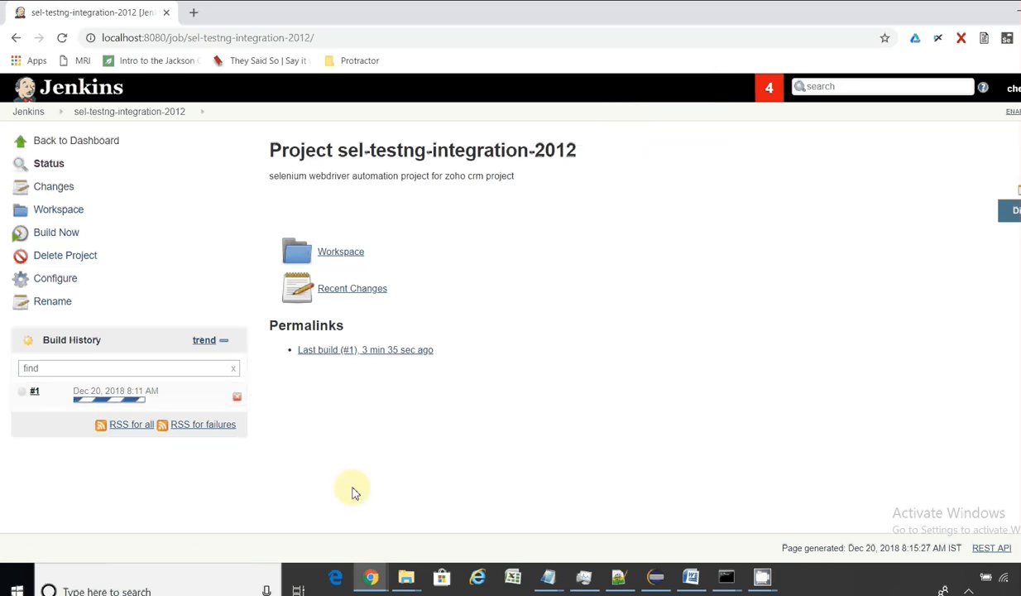
pyautogui.click(238, 398)
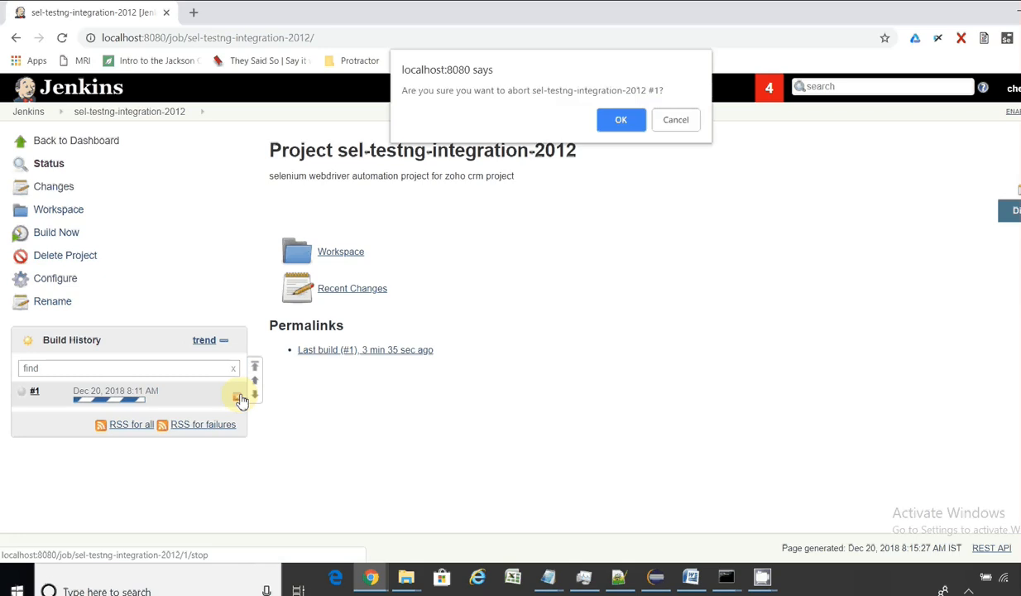
pyautogui.click(621, 120)
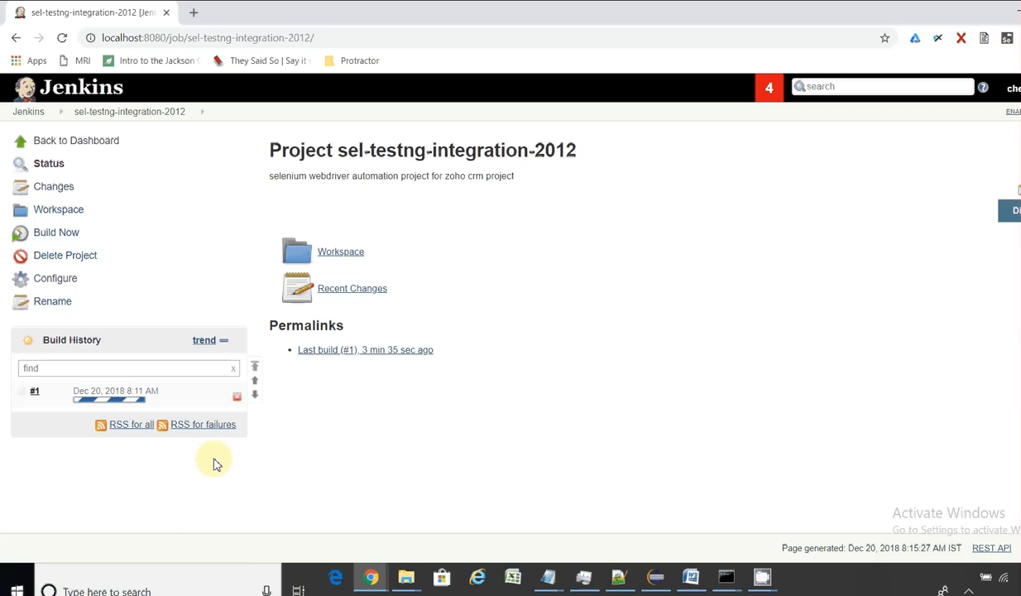
# Step: Check build #1's console output, then return to the sel-testng-integration-2012 project page
pyautogui.click(38, 394)
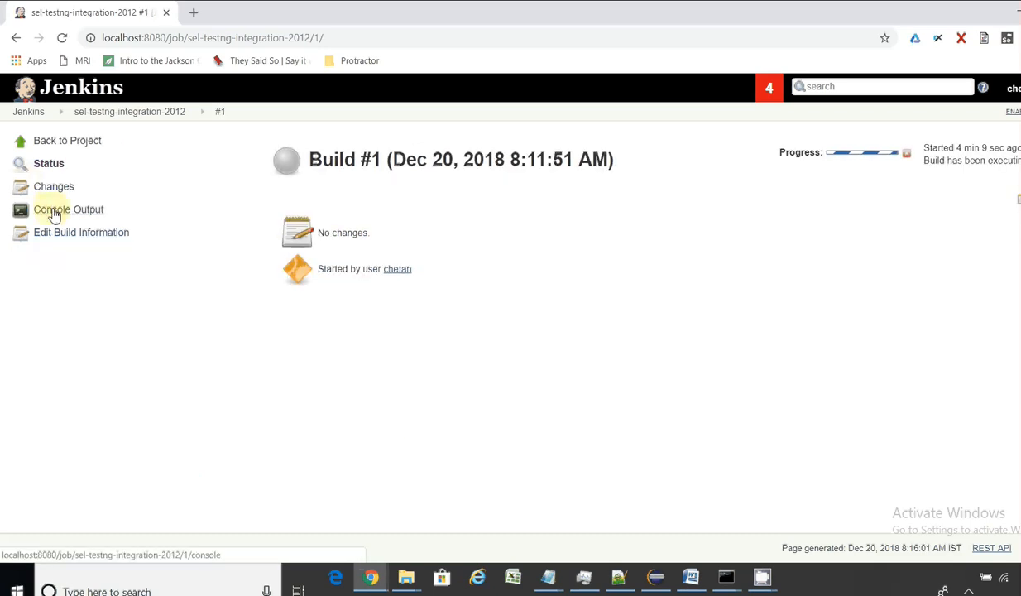
pyautogui.click(40, 209)
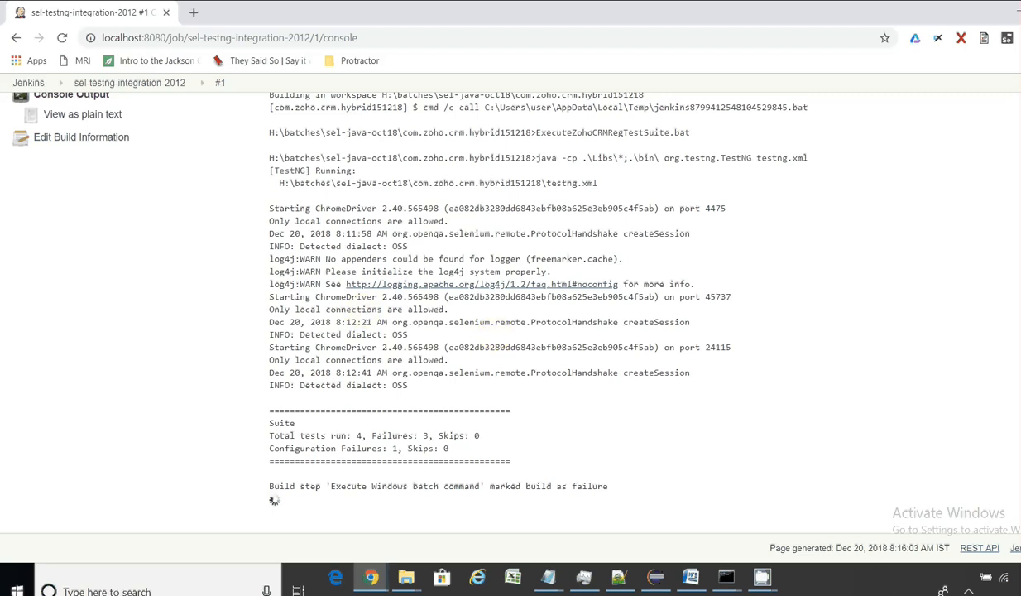
pyautogui.scroll(2, 511, 318)
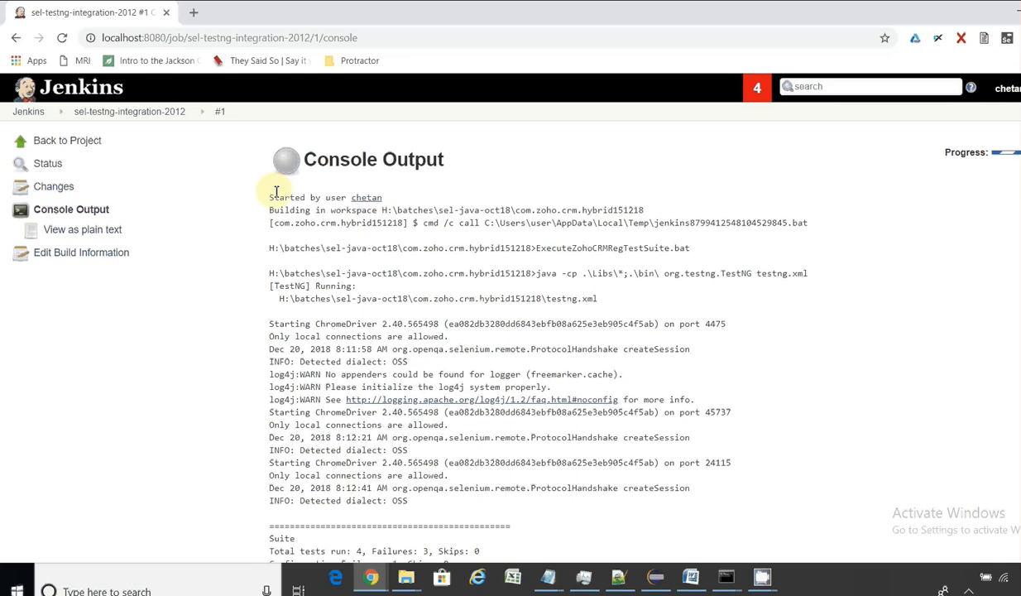
pyautogui.click(142, 118)
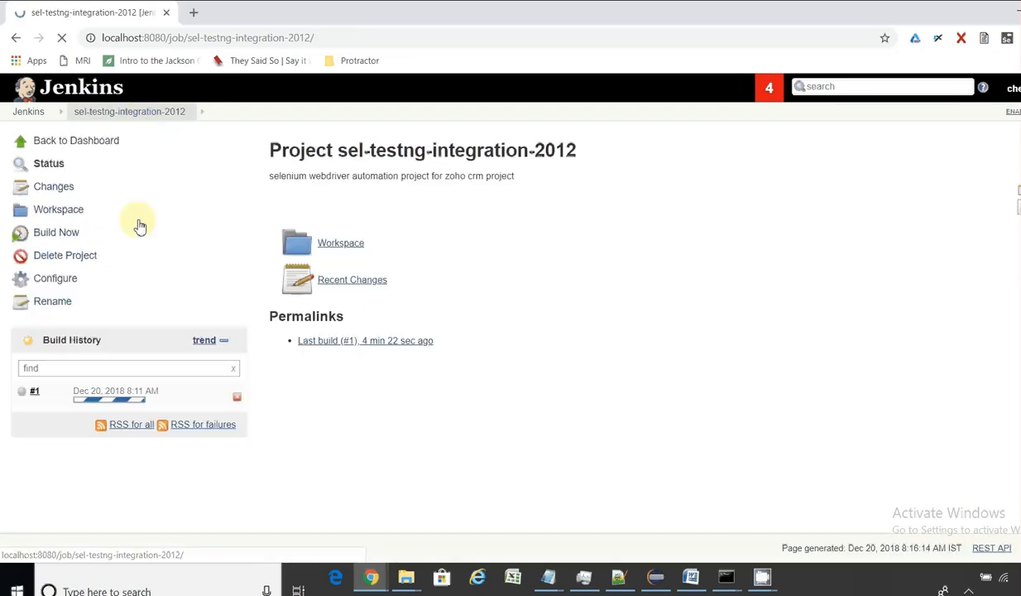
# Step: Open the sel-testng-integration-2012 configuration at Build Triggers, showing the H/1 * * * * schedule
pyautogui.click(50, 281)
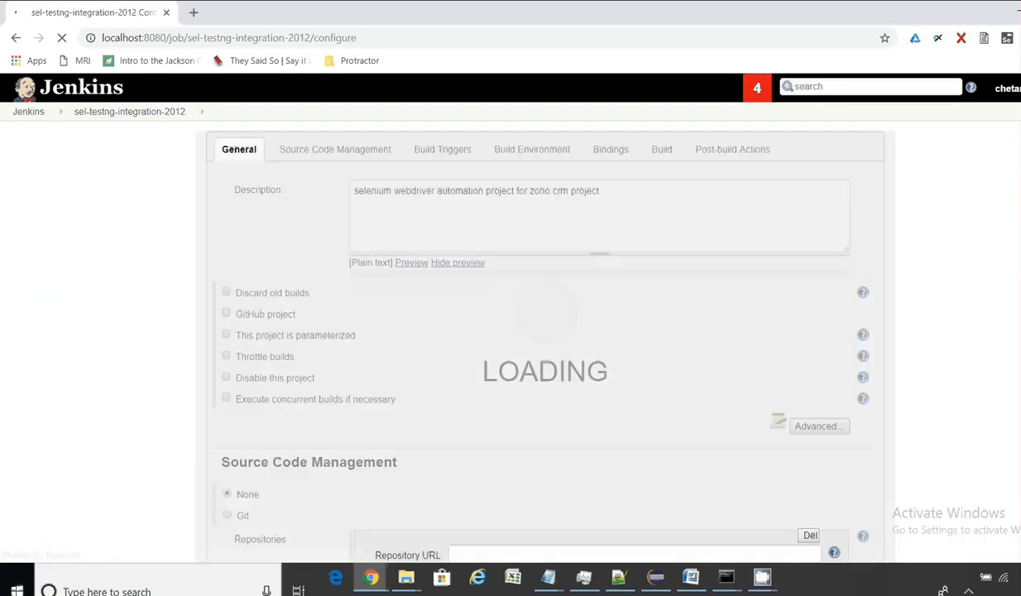
pyautogui.scroll(-5, 462, 260)
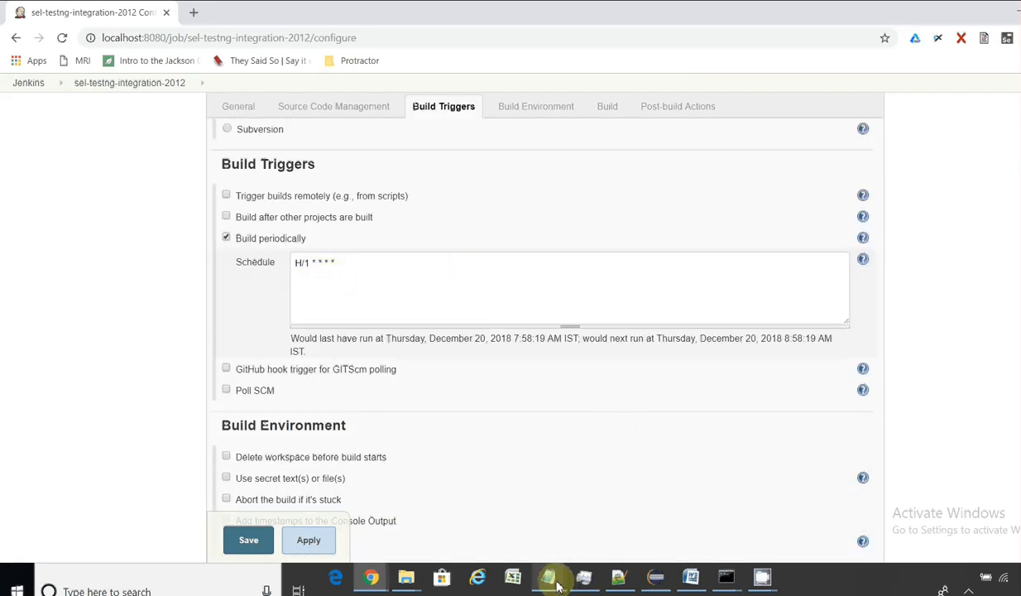
pyautogui.moveTo(548, 577)
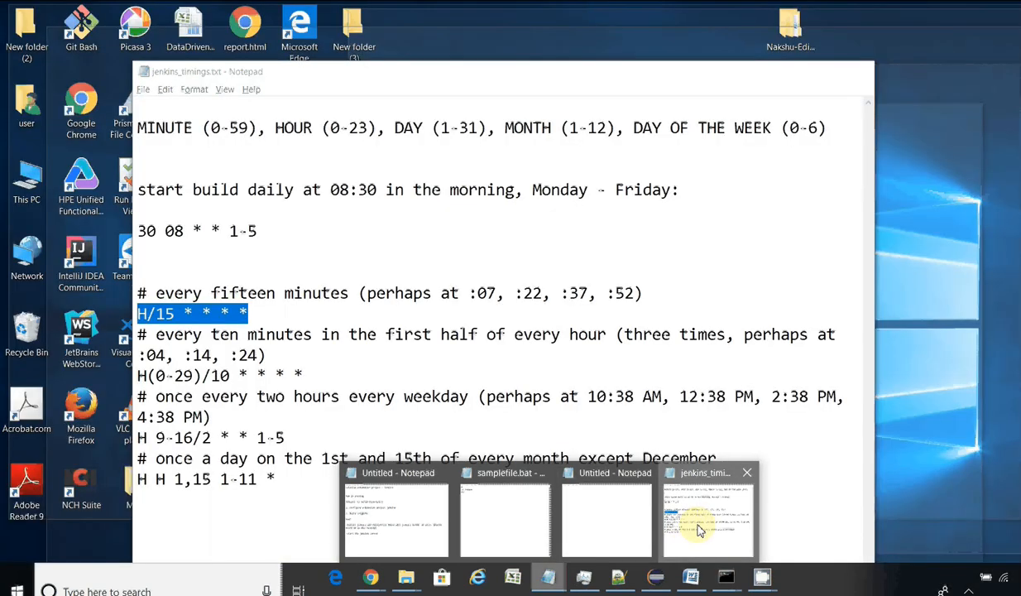
# Step: Read the jenkins_timings.txt schedule examples, such as H/15 * * * *, then return to Jenkins
pyautogui.click(689, 526)
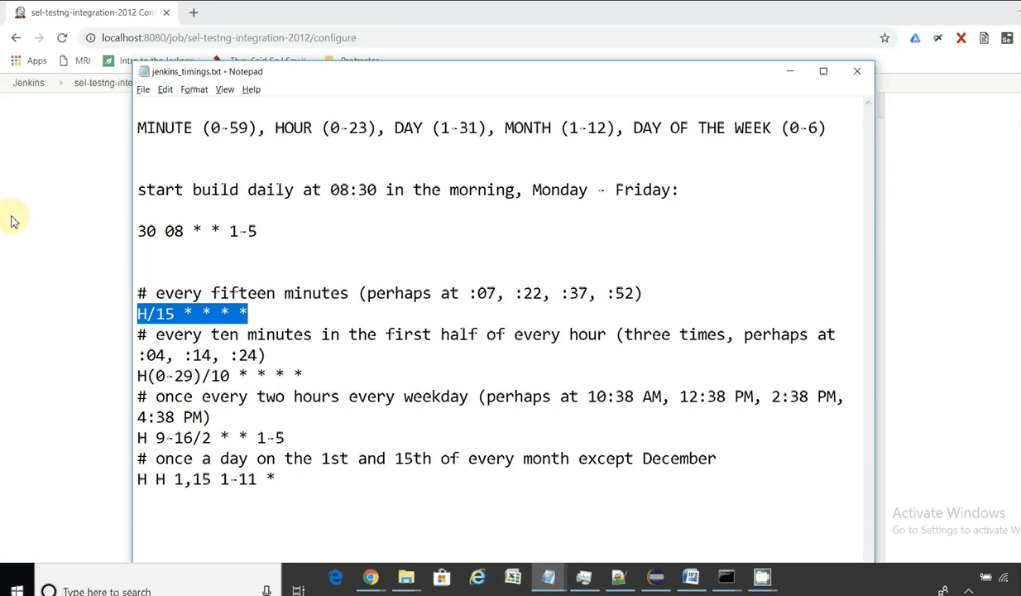
pyautogui.click(42, 231)
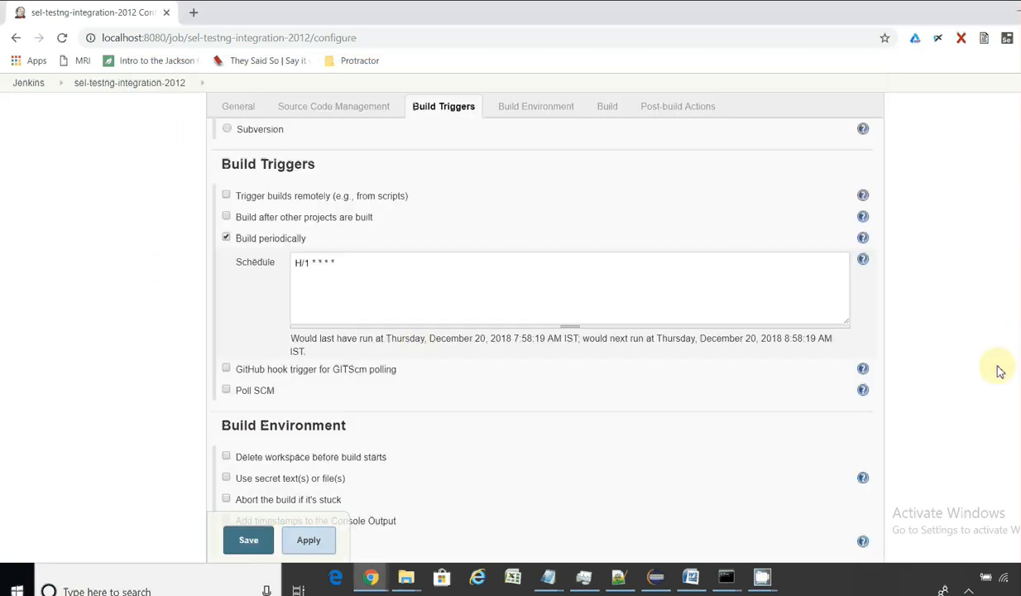
pyautogui.moveTo(549, 576)
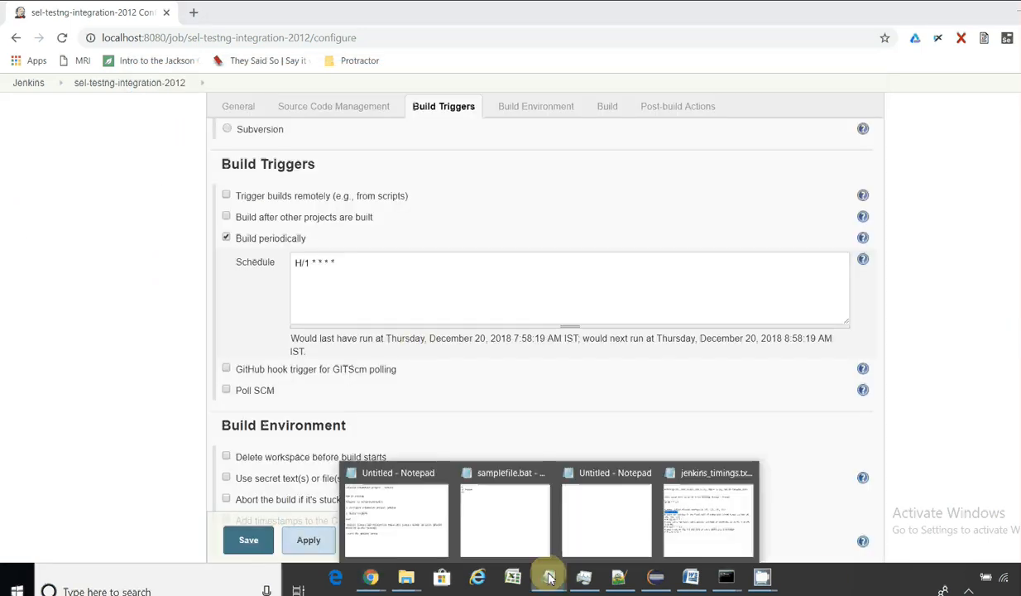
pyautogui.click(439, 536)
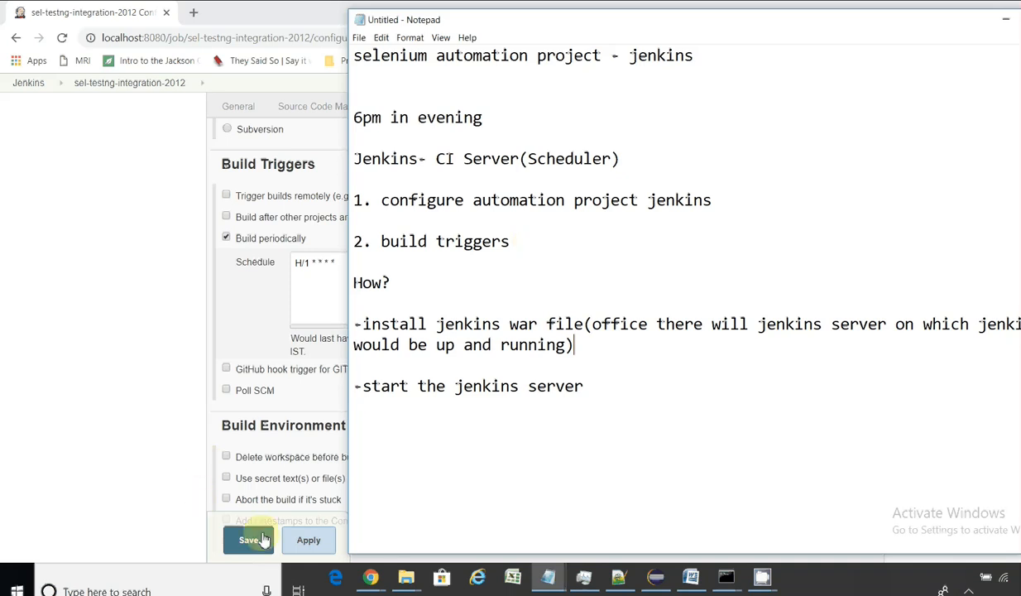
pyautogui.click(301, 545)
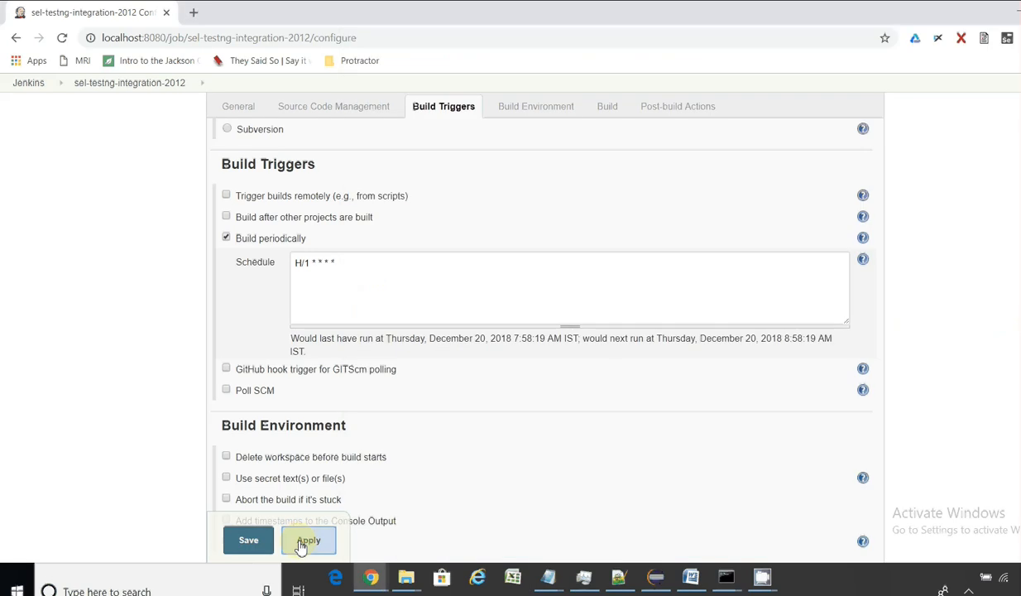
# Step: Save the sel-testng-integration-2012 configuration and go to New Item, focusing the empty item name field
pyautogui.click(249, 540)
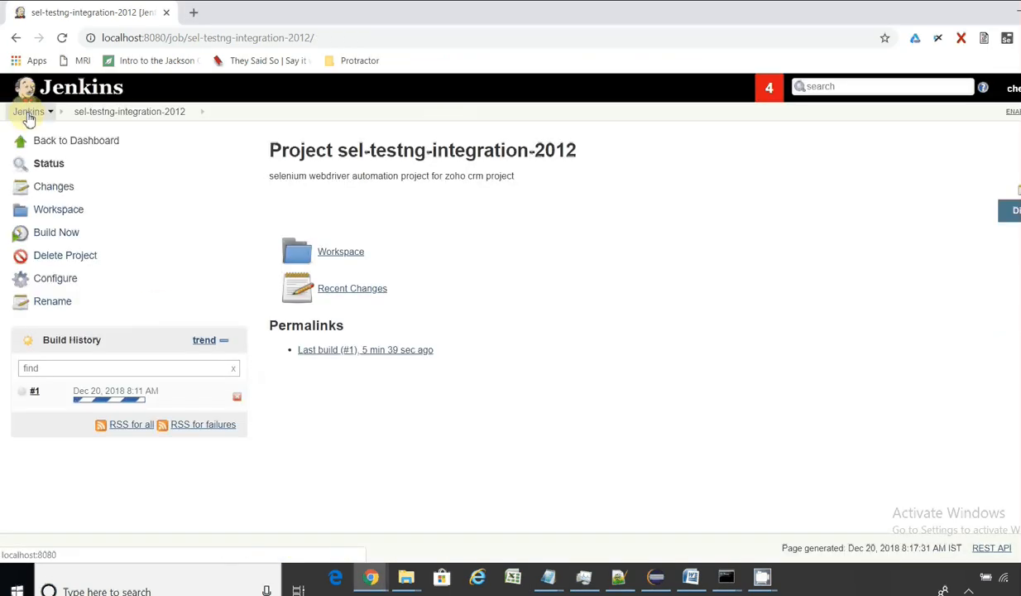
pyautogui.click(28, 113)
pyautogui.click(55, 142)
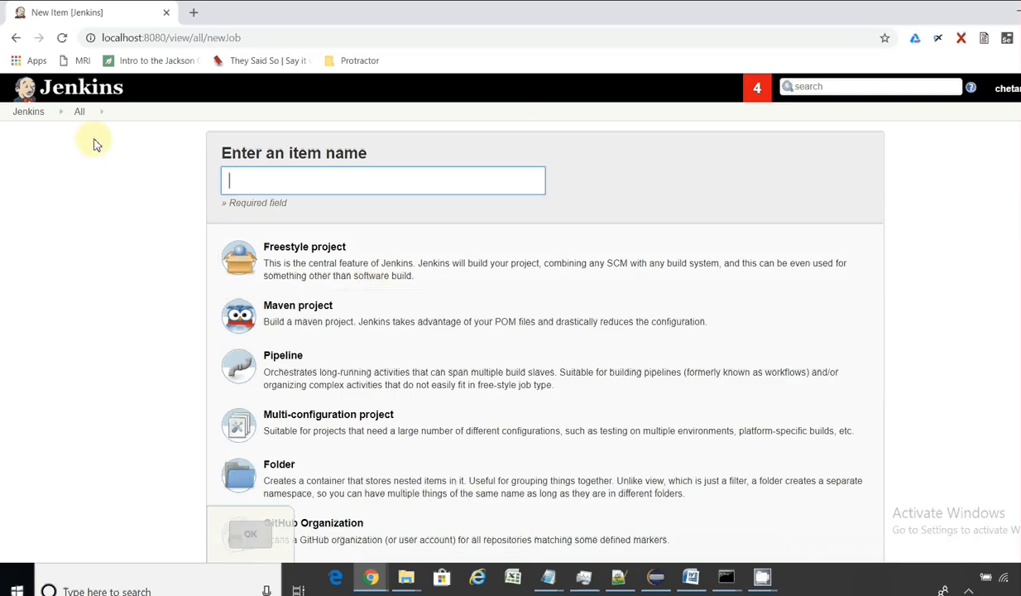
pyautogui.click(26, 112)
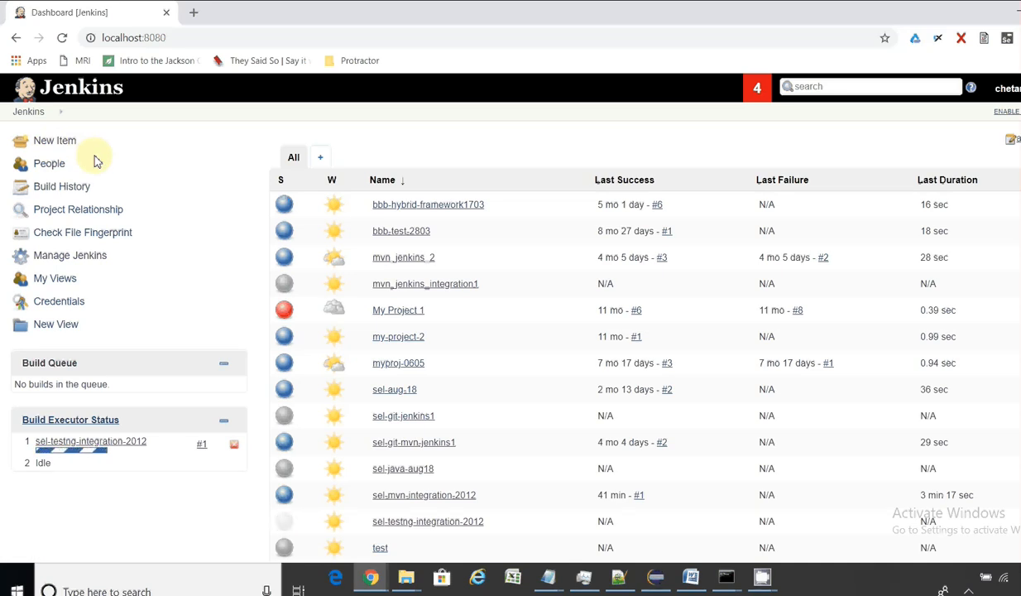
pyautogui.click(60, 142)
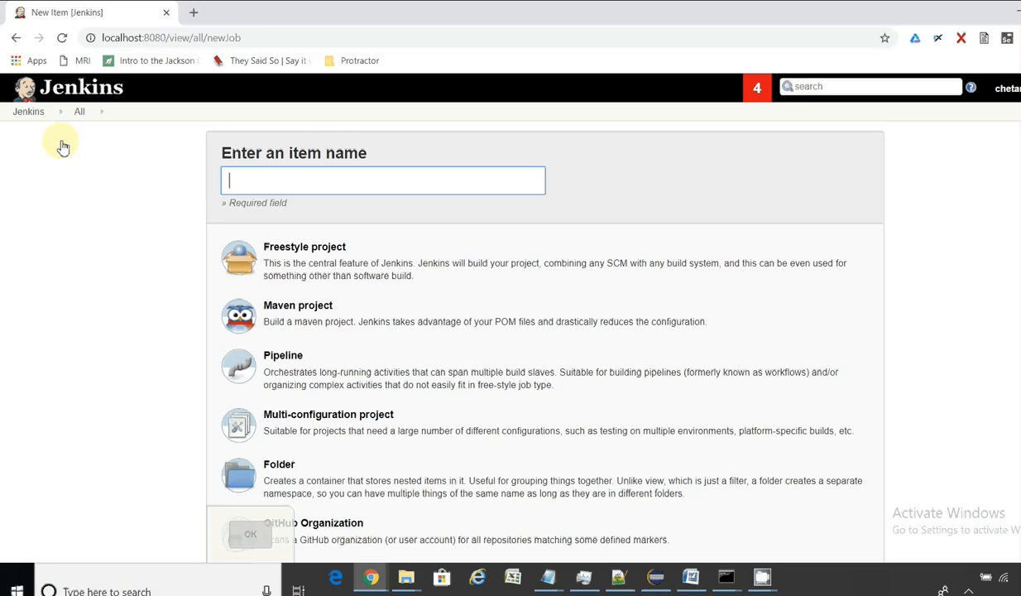
pyautogui.click(29, 115)
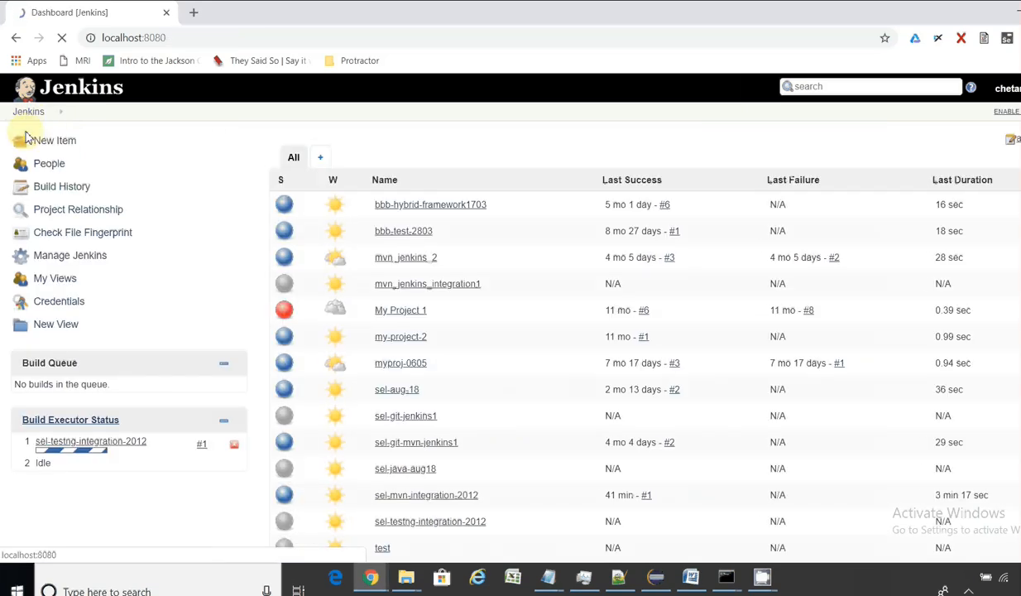
pyautogui.click(39, 142)
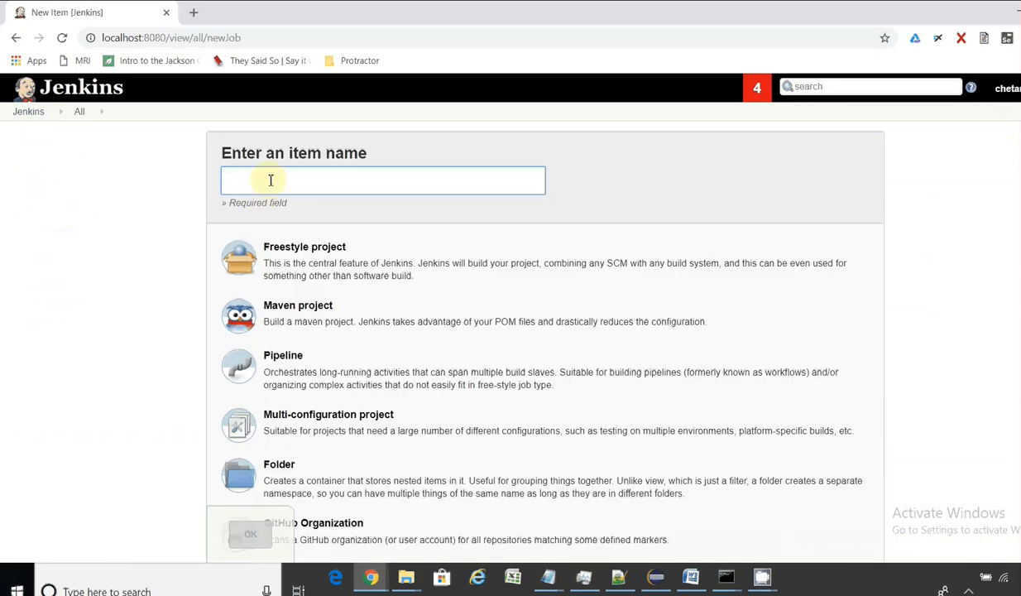
pyautogui.click(273, 177)
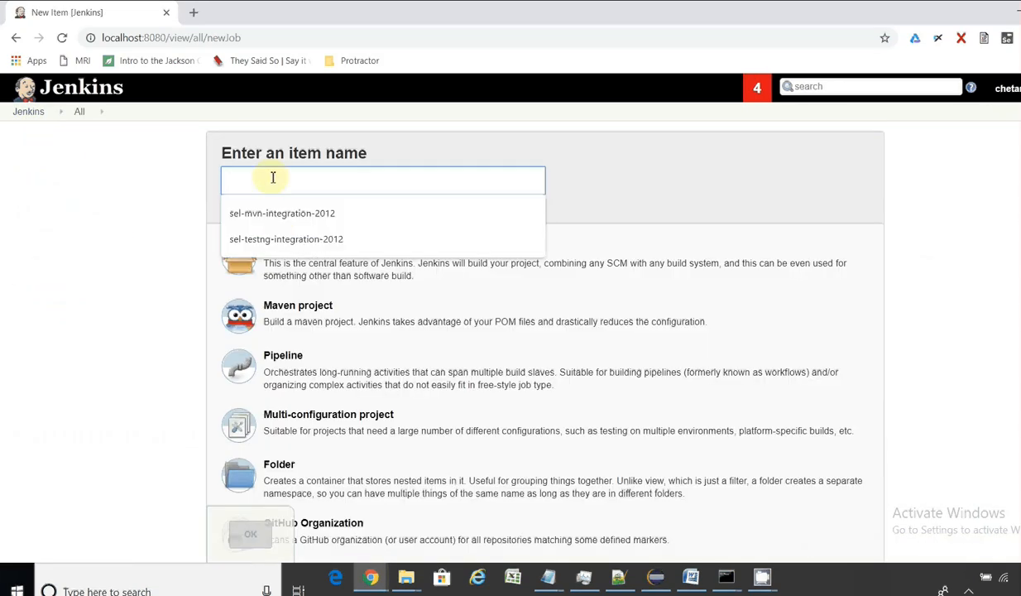
# Step: Create a Maven project named sel-mvn-project-jenkins-integration-2012
pyautogui.write('sel')
pyautogui.press('Down')
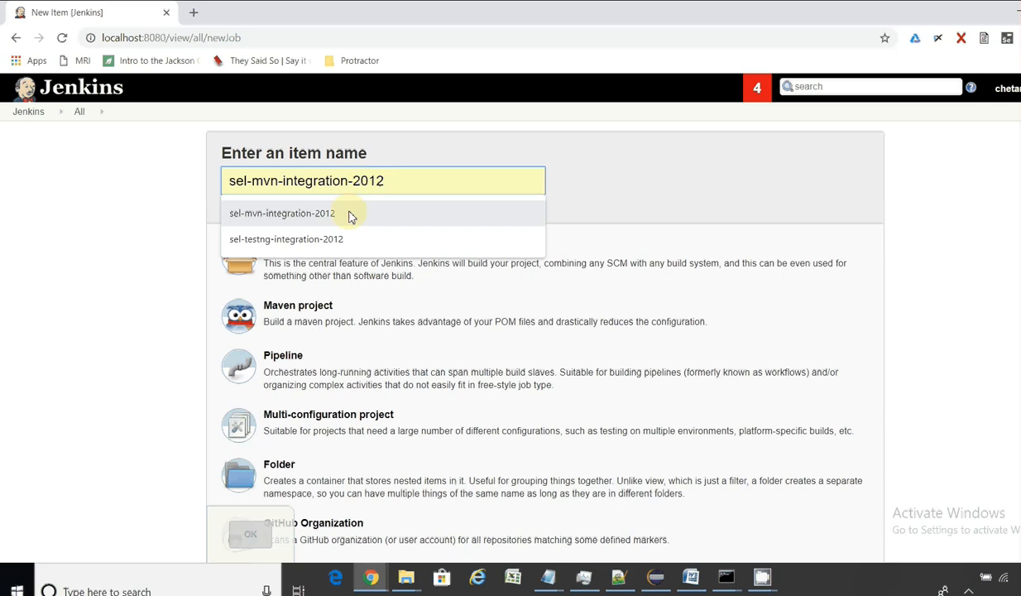
pyautogui.write('-m')
pyautogui.press('BackSpace')
pyautogui.write('mve')
pyautogui.press('BackSpace')
pyautogui.write('n-')
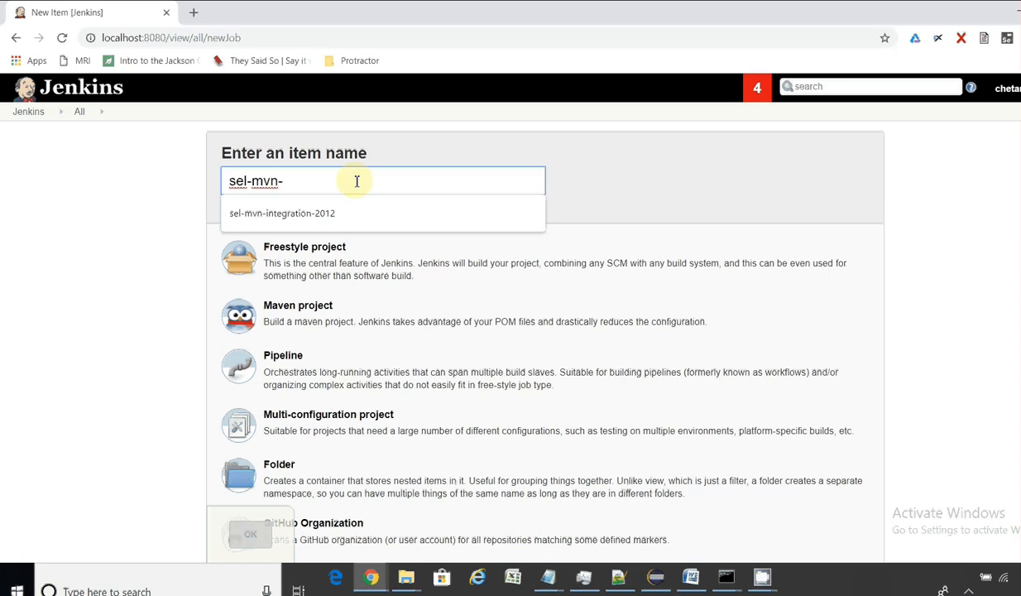
pyautogui.write('project-')
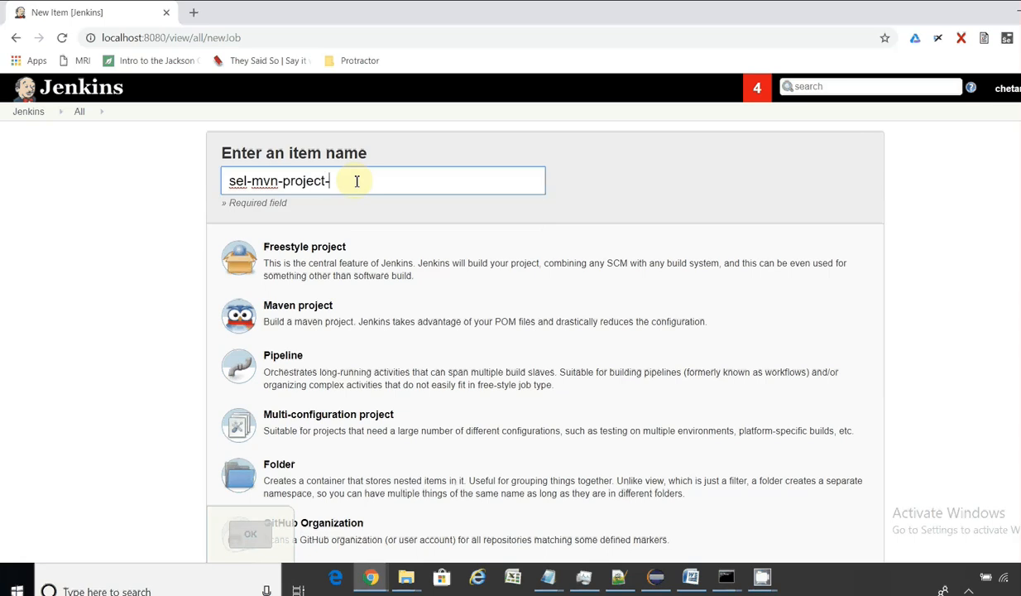
pyautogui.write('jenkins-integration-')
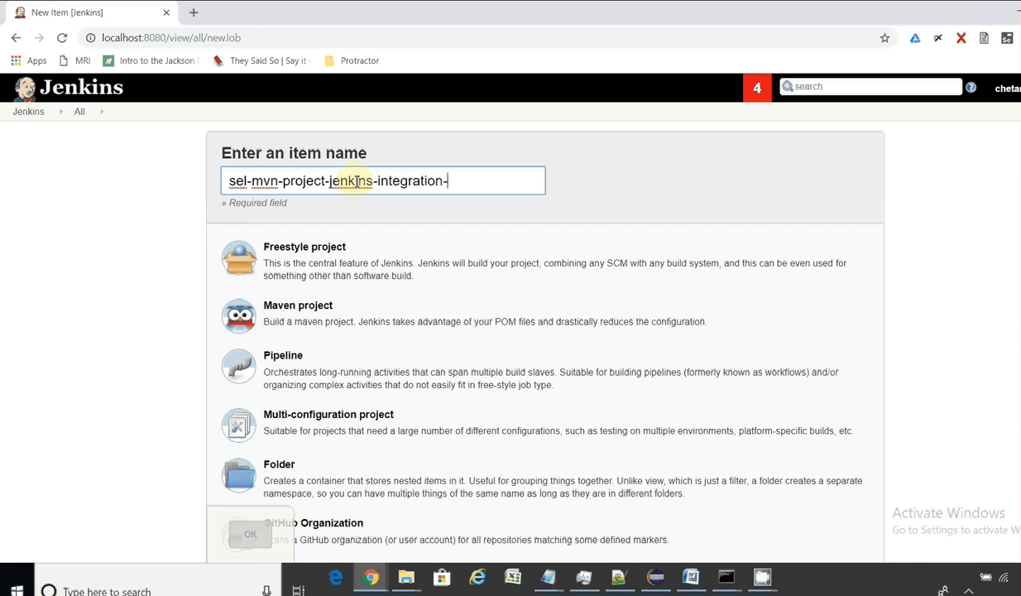
pyautogui.write('2012')
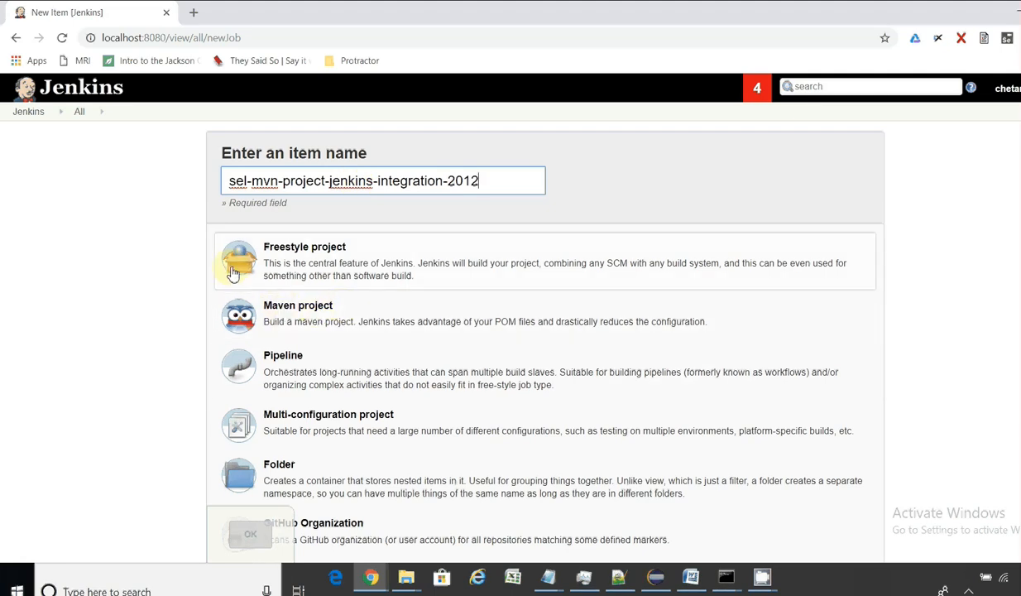
pyautogui.click(269, 333)
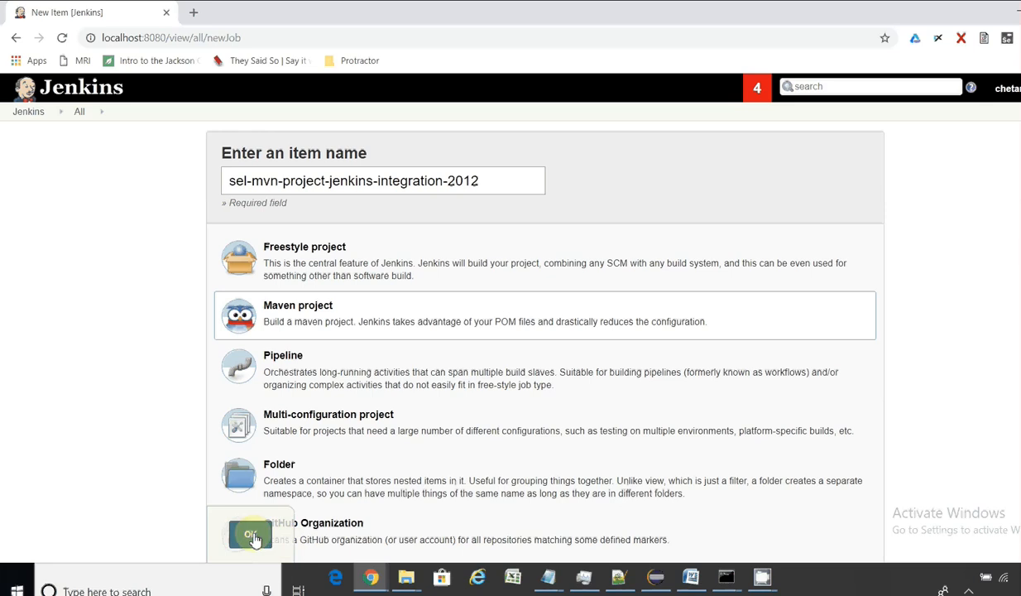
pyautogui.click(252, 534)
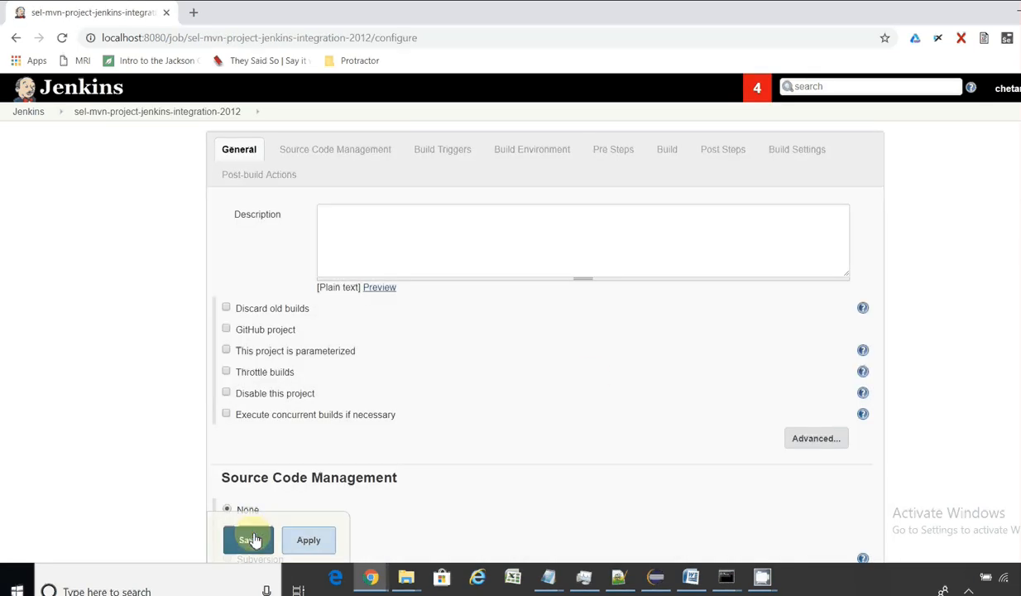
# Step: In Eclipse, collapse com.zoho.crm.hybrid151218 and expand the com-zohocrm-mvnhybrid project tree
pyautogui.click(659, 582)
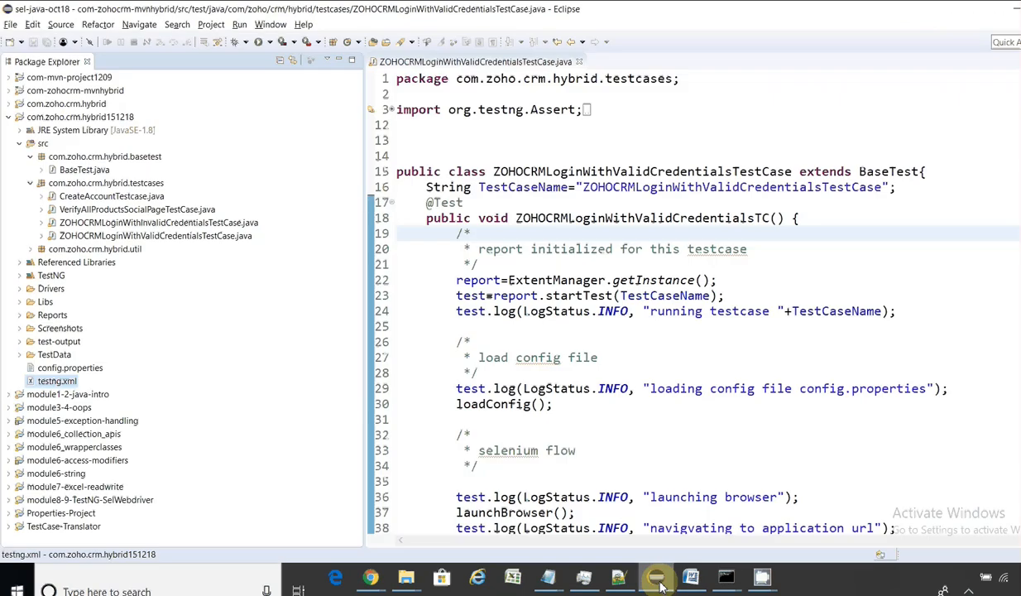
pyautogui.click(9, 117)
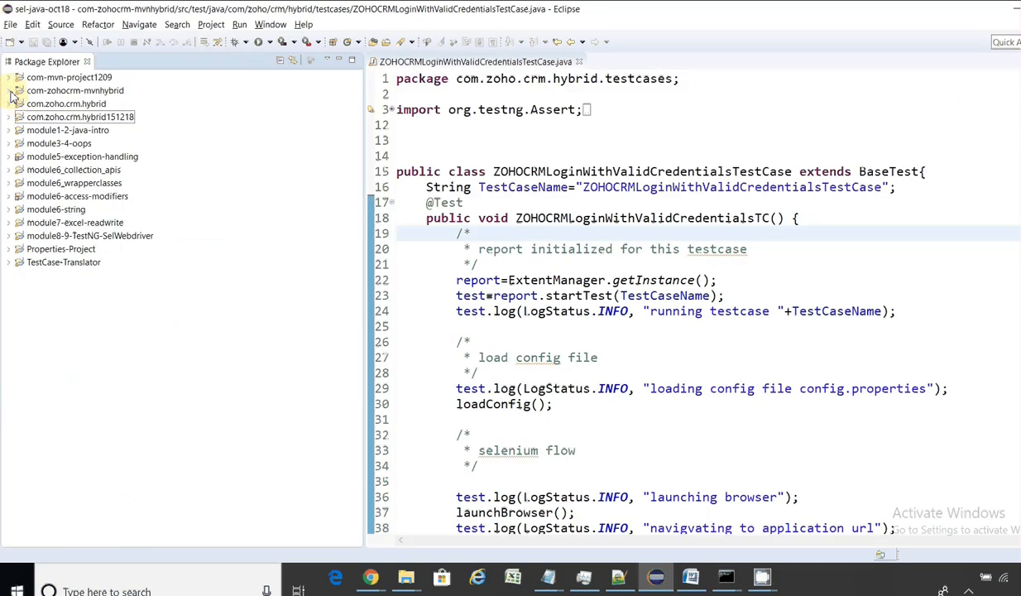
pyautogui.click(9, 91)
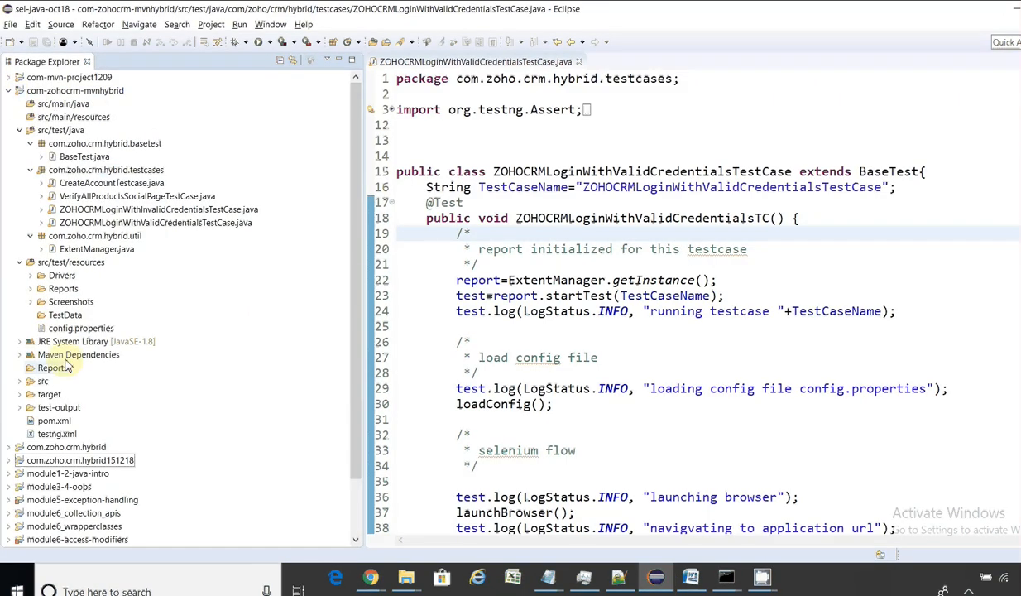
pyautogui.click(20, 262)
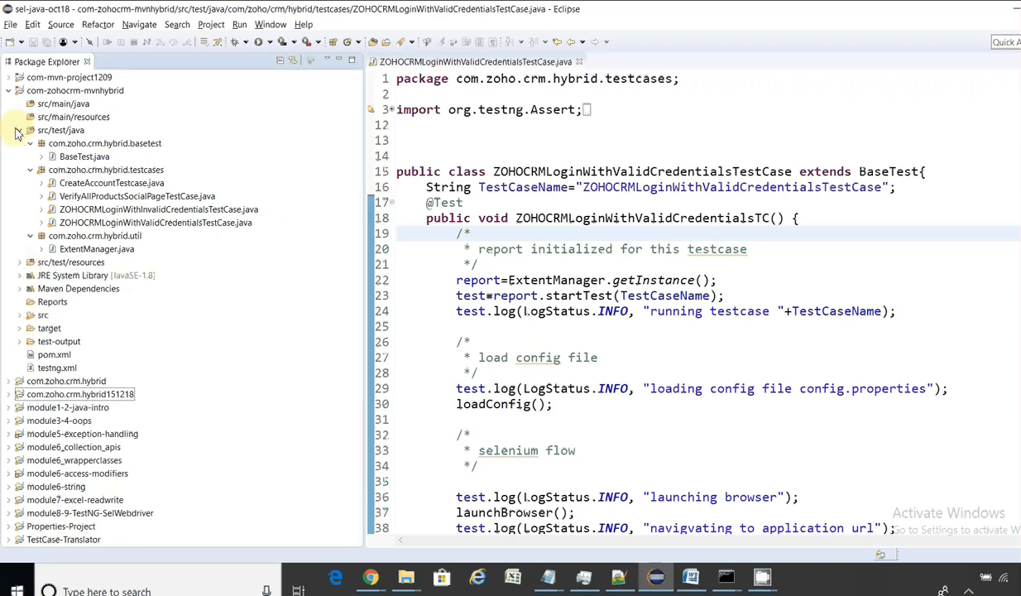
pyautogui.click(19, 130)
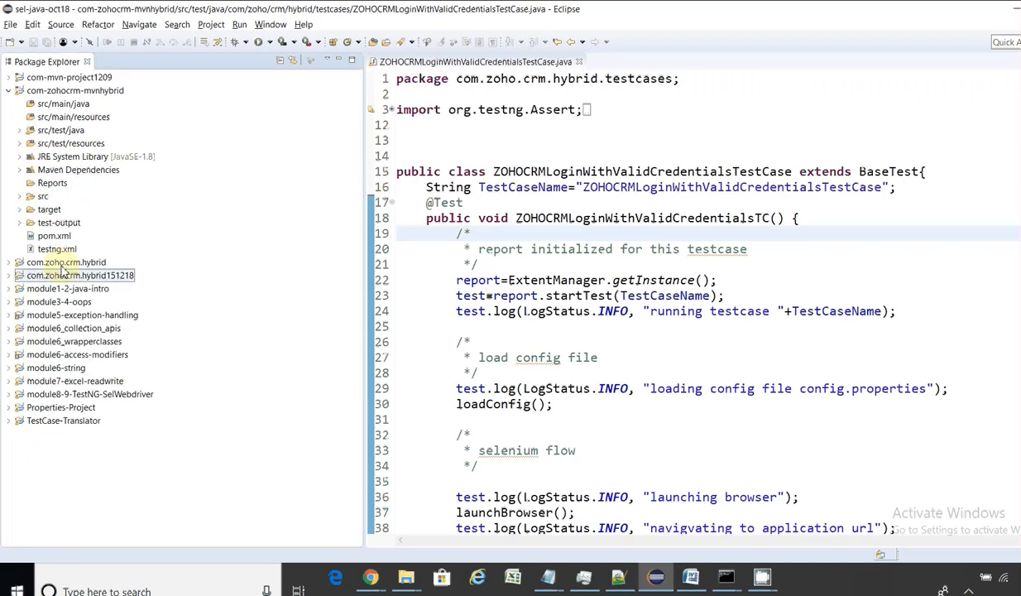
# Step: Check the com-zohocrm-mvnhybrid project's Location path in its Properties, then return to Jenkins
pyautogui.rightClick(82, 97)
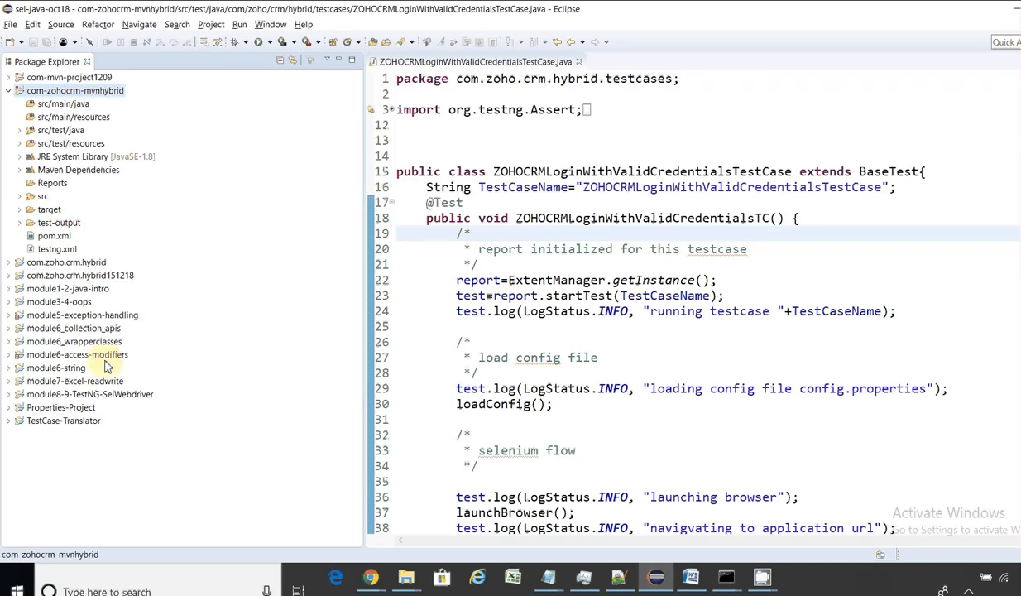
pyautogui.click(121, 524)
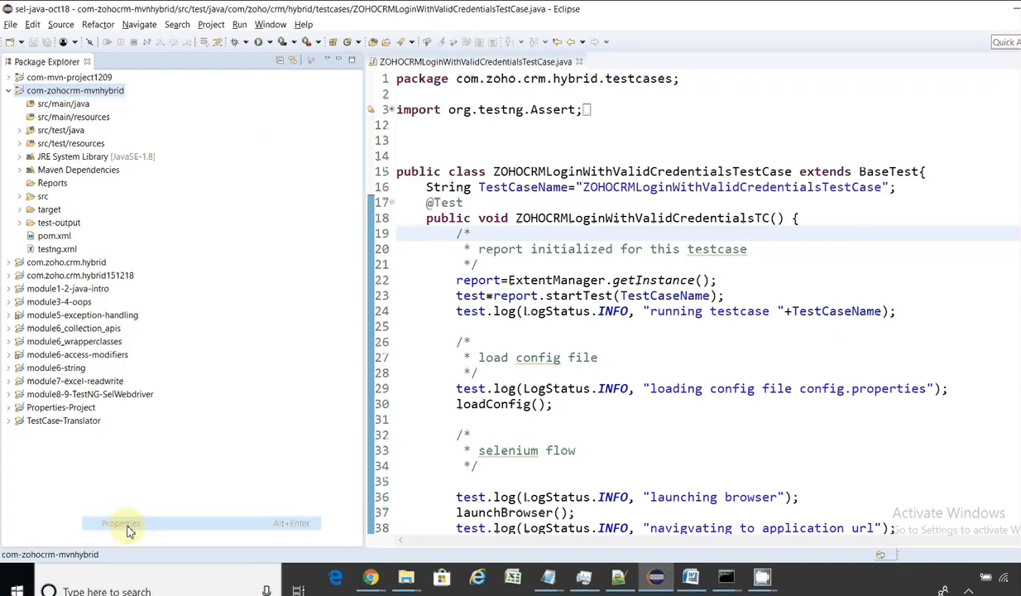
pyautogui.moveTo(447, 143); pyautogui.dragTo(676, 132)
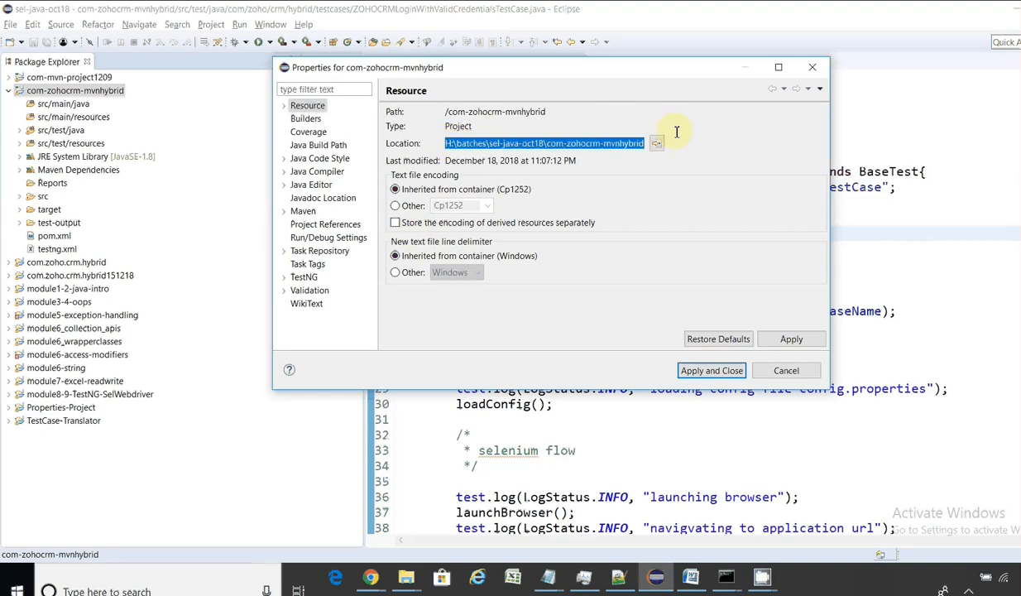
pyautogui.click(782, 368)
pyautogui.hotkey('alt', 'Tab')
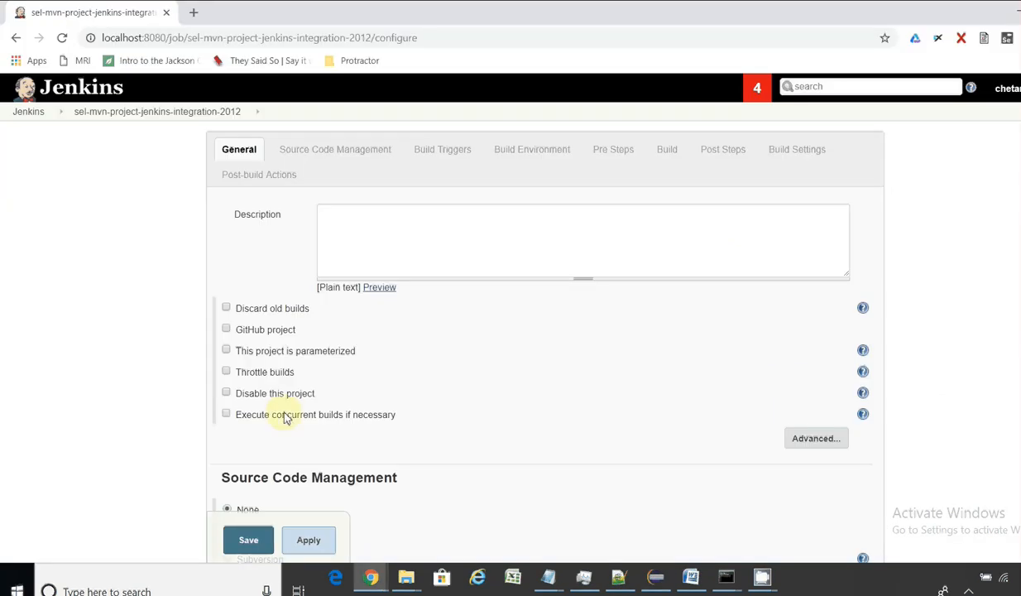
# Step: Scroll through the Maven job's configuration, expand the General Advanced options, then switch to Eclipse
pyautogui.scroll(-3, 529, 331)
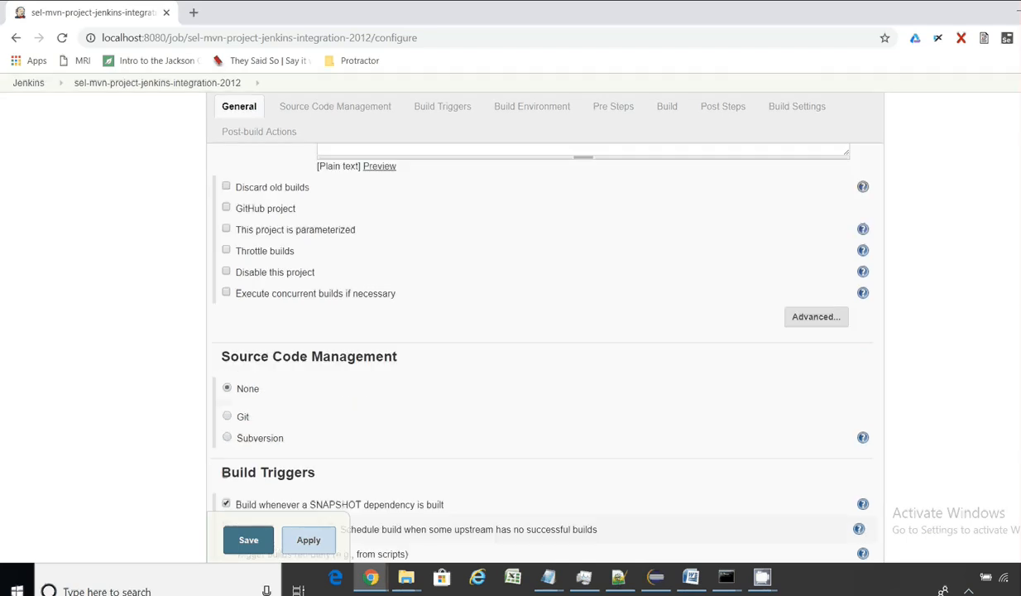
pyautogui.scroll(-8, 530, 347)
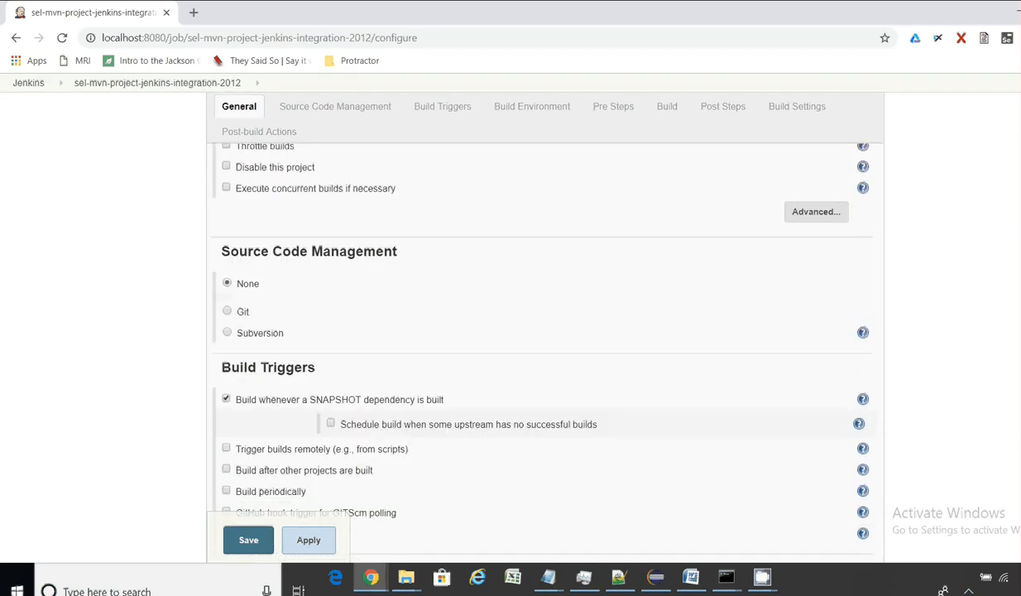
pyautogui.scroll(-1, 529, 348)
pyautogui.scroll(9, 529, 347)
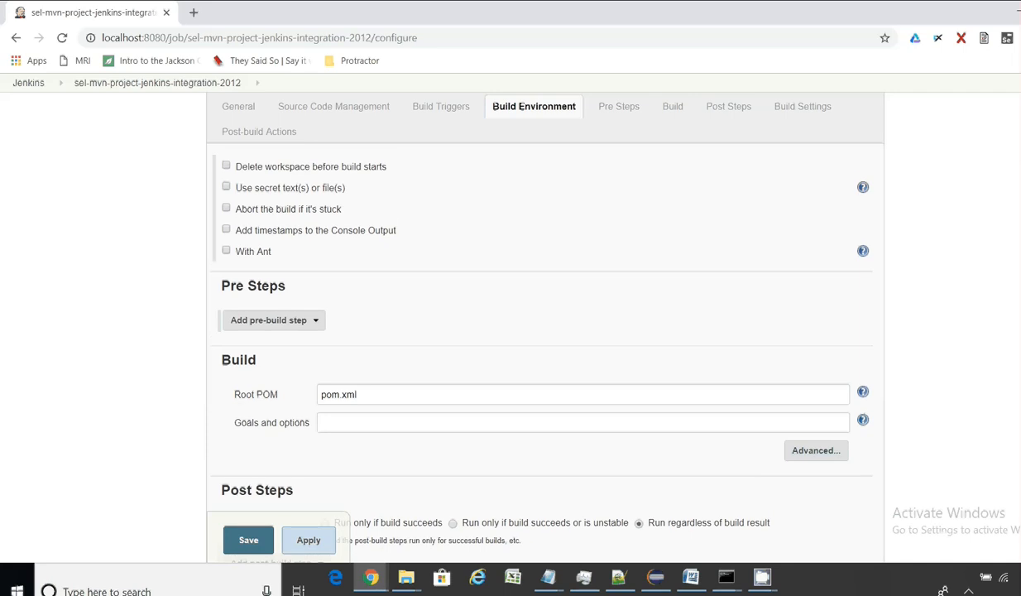
pyautogui.scroll(1, 529, 347)
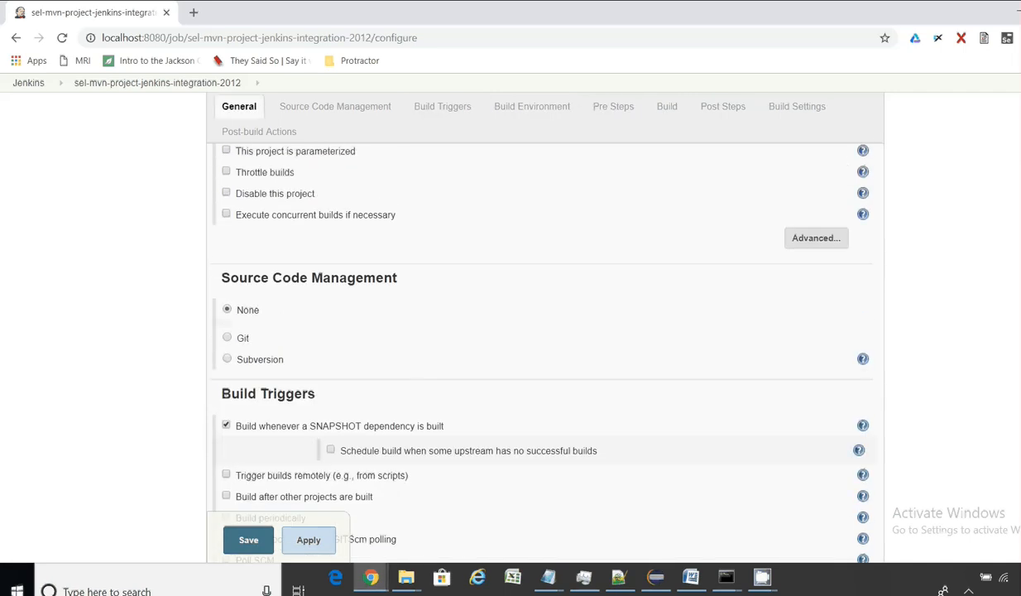
pyautogui.click(819, 239)
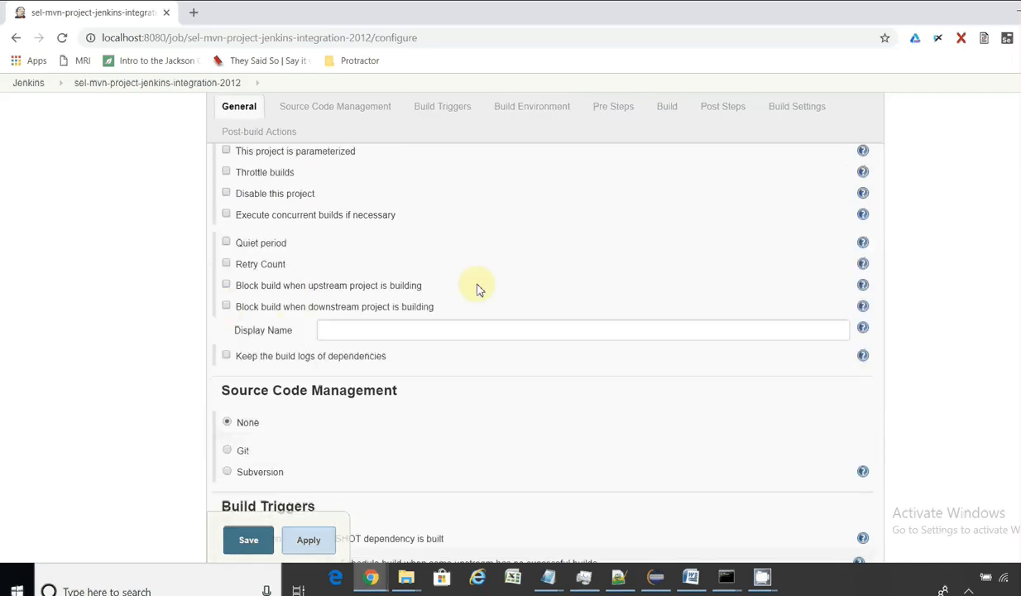
pyautogui.scroll(2, 545, 331)
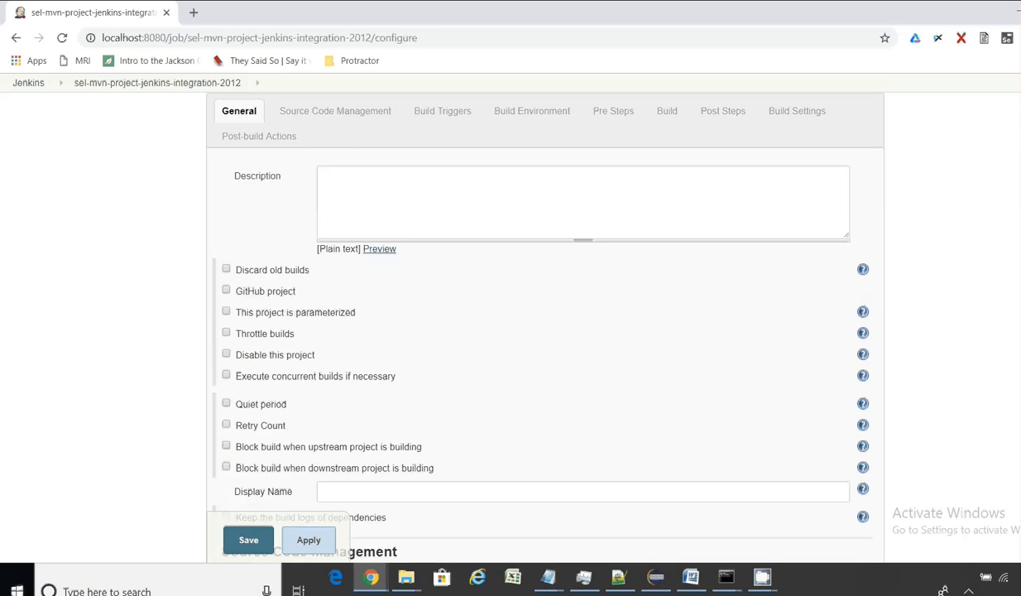
pyautogui.scroll(-15, 544, 331)
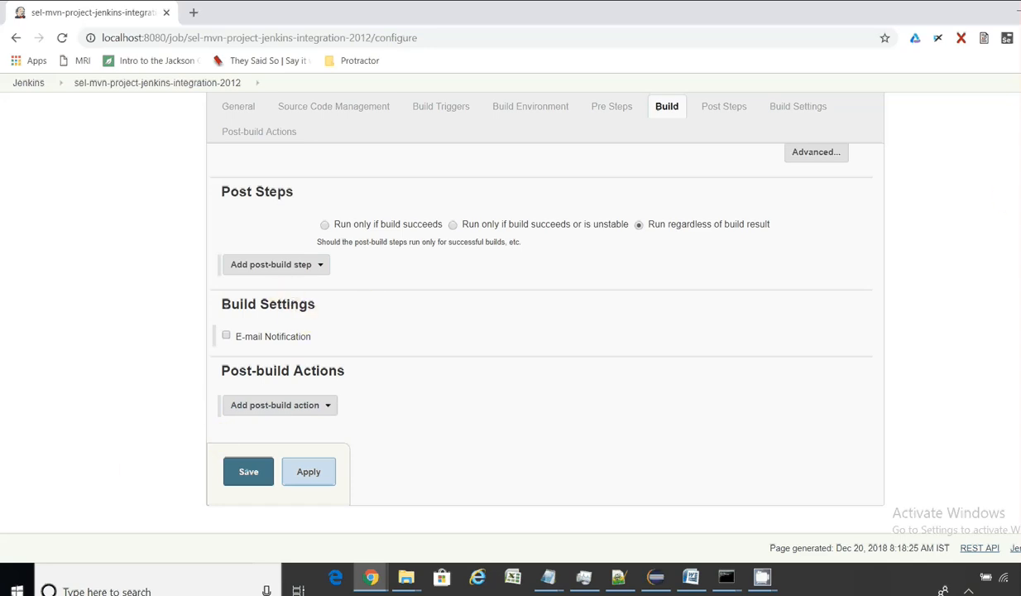
pyautogui.scroll(3, 988, 405)
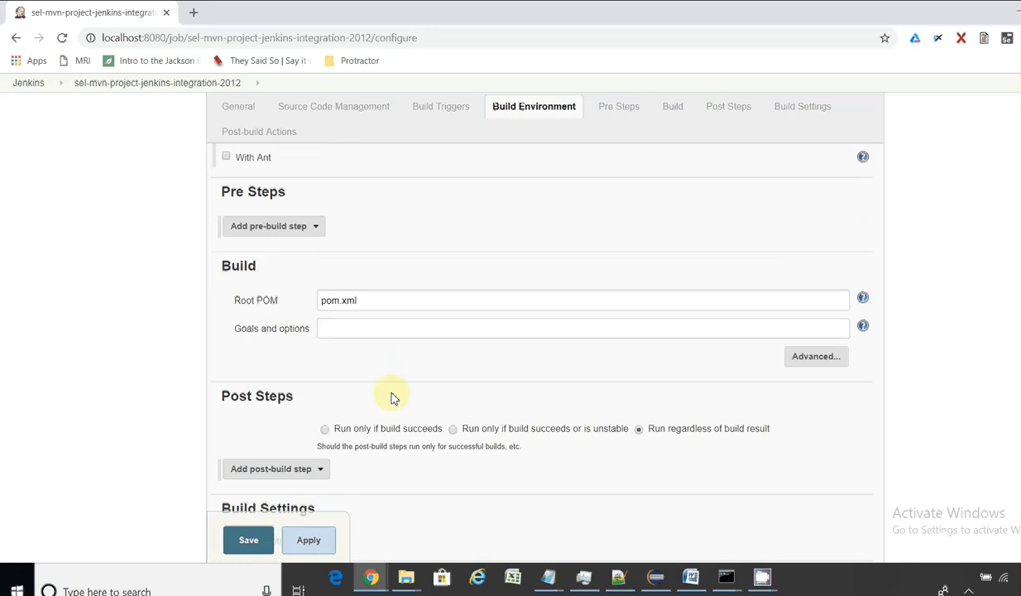
pyautogui.hotkey('alt', 'Tab')
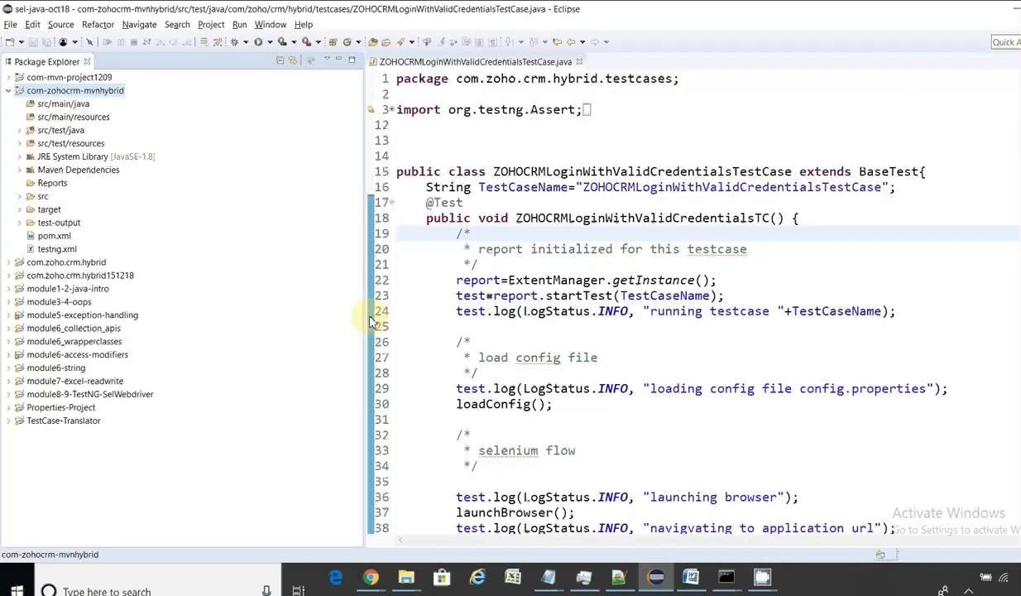
# Step: Select pom.xml's full Location path from its Eclipse Properties, then return to Jenkins
pyautogui.rightClick(50, 237)
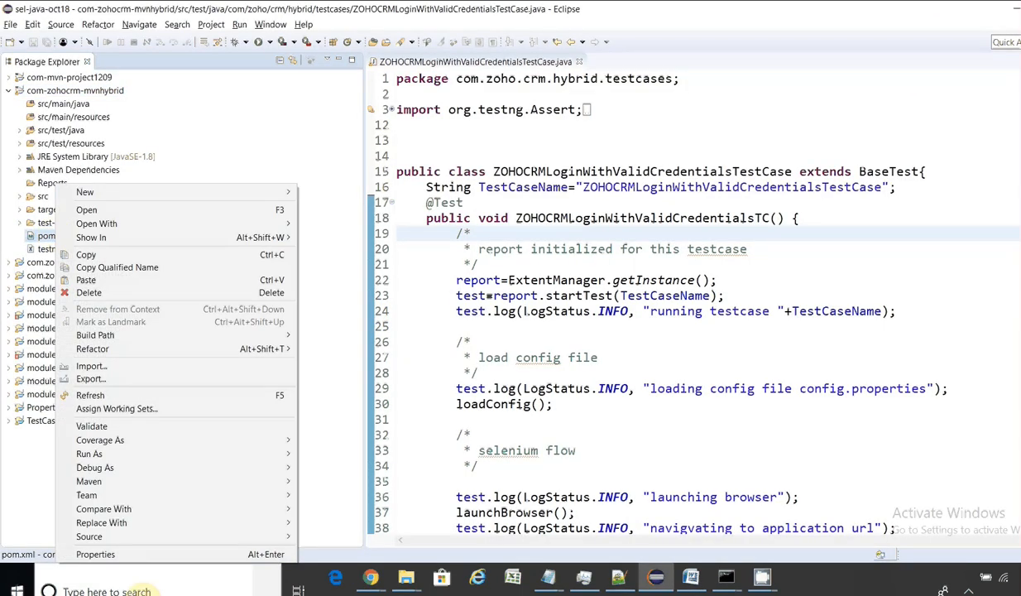
pyautogui.click(95, 555)
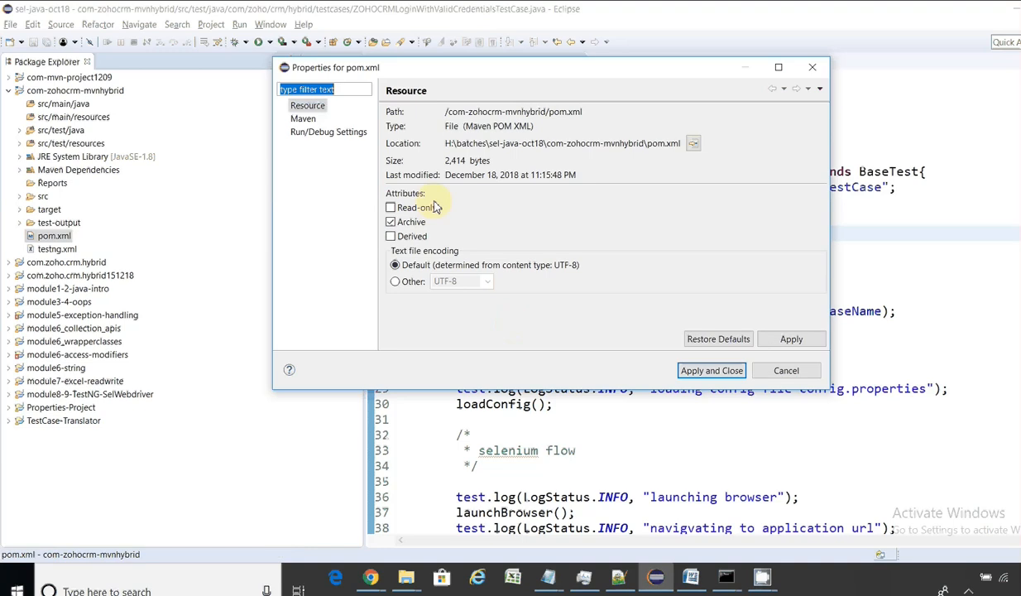
pyautogui.moveTo(431, 143); pyautogui.dragTo(764, 146)
pyautogui.hotkey('ctrl', 'c')
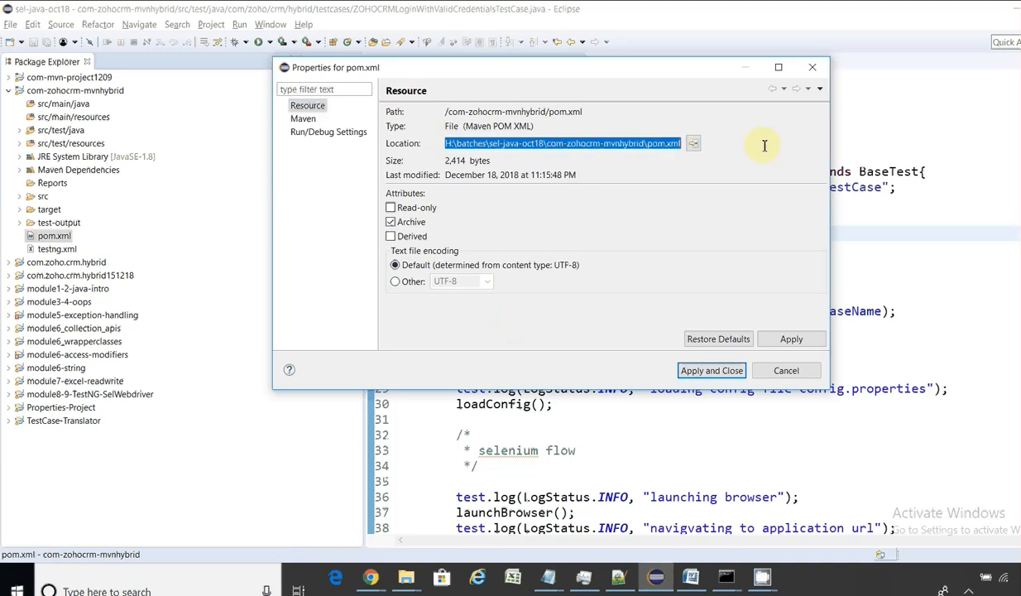
pyautogui.click(787, 371)
pyautogui.hotkey('alt', 'Tab')
# Step: Set Root POM to H:\batches\sel-java-oct18\com-zohocrm-mvnhybrid\pom.xml
pyautogui.click(535, 303)
pyautogui.write('7')
pyautogui.press('BackSpace')
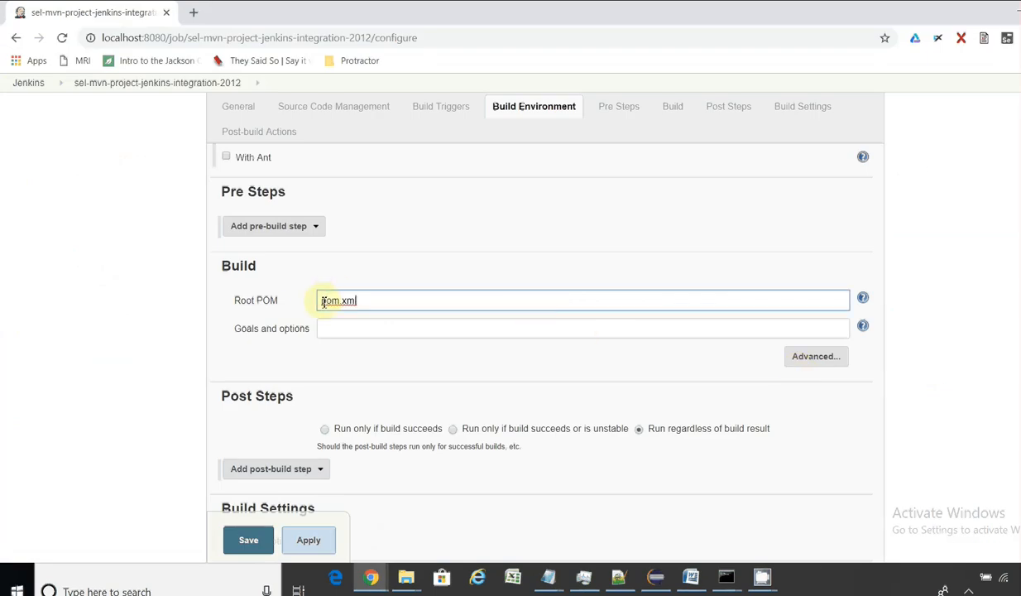
pyautogui.hotkey('ctrl', 'v')
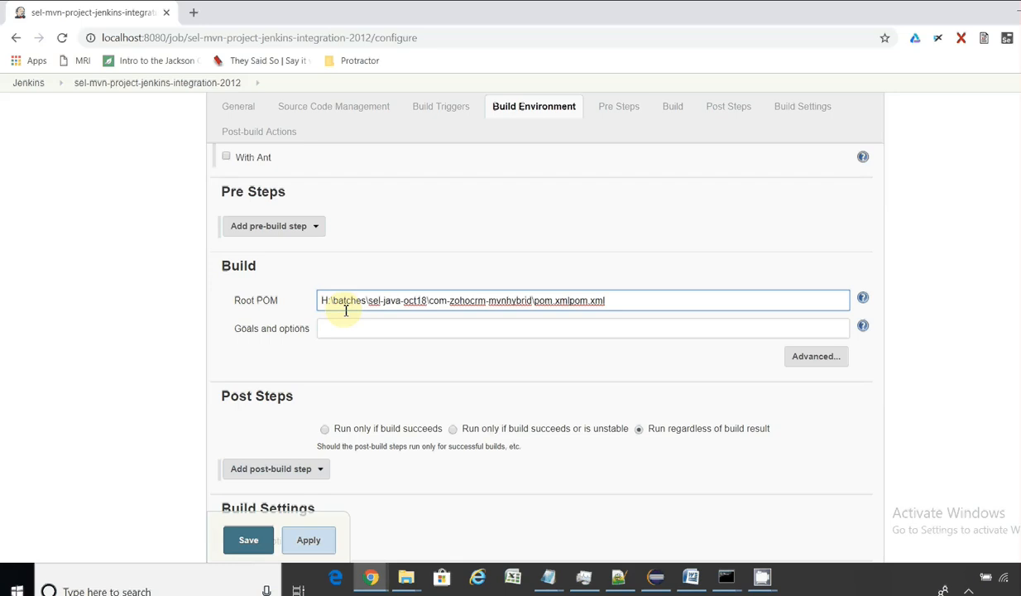
pyautogui.press('Delete')
pyautogui.press('Delete')
pyautogui.press('Delete')
pyautogui.press('Delete')
pyautogui.press('Delete')
pyautogui.press('Delete')
pyautogui.press('Delete')
# Step: Enter test as the Maven goal and save the job
pyautogui.click(365, 328)
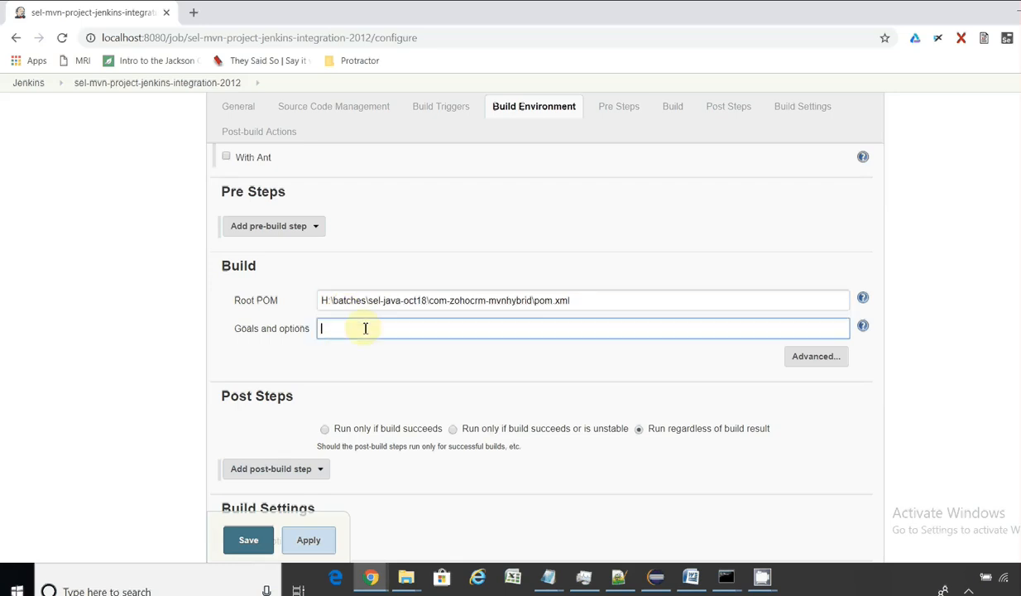
pyautogui.write('tes')
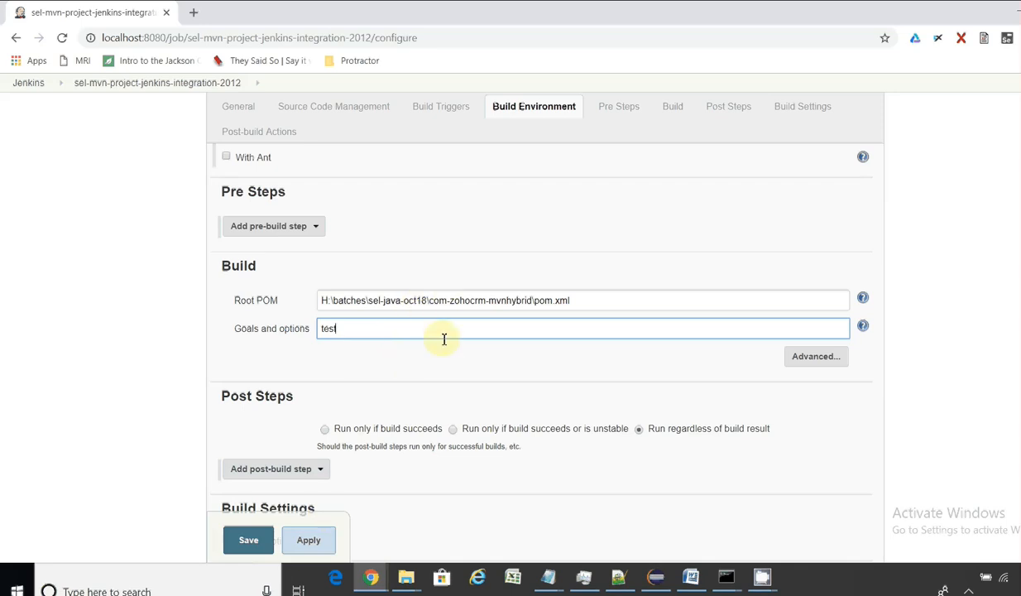
pyautogui.write('t')
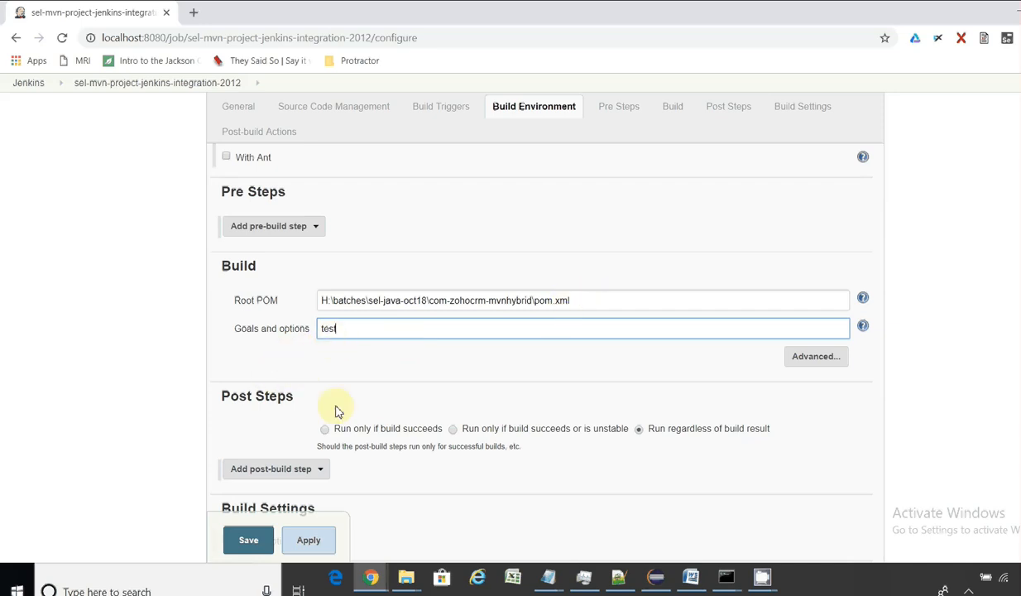
pyautogui.click(249, 542)
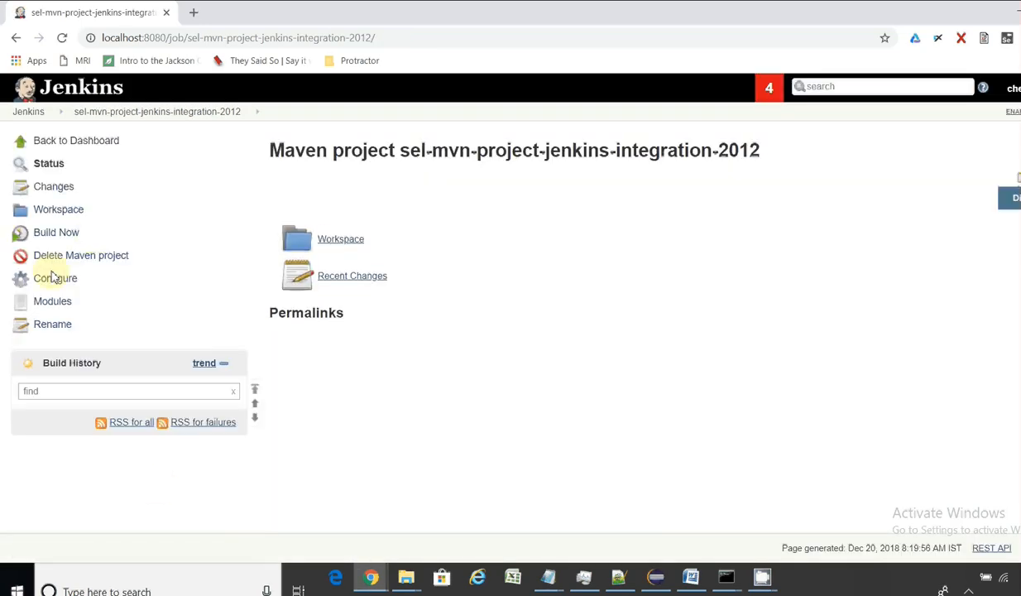
# Step: Reopen the job configuration, untick the SNAPSHOT dependency trigger and tick Build periodically
pyautogui.click(54, 281)
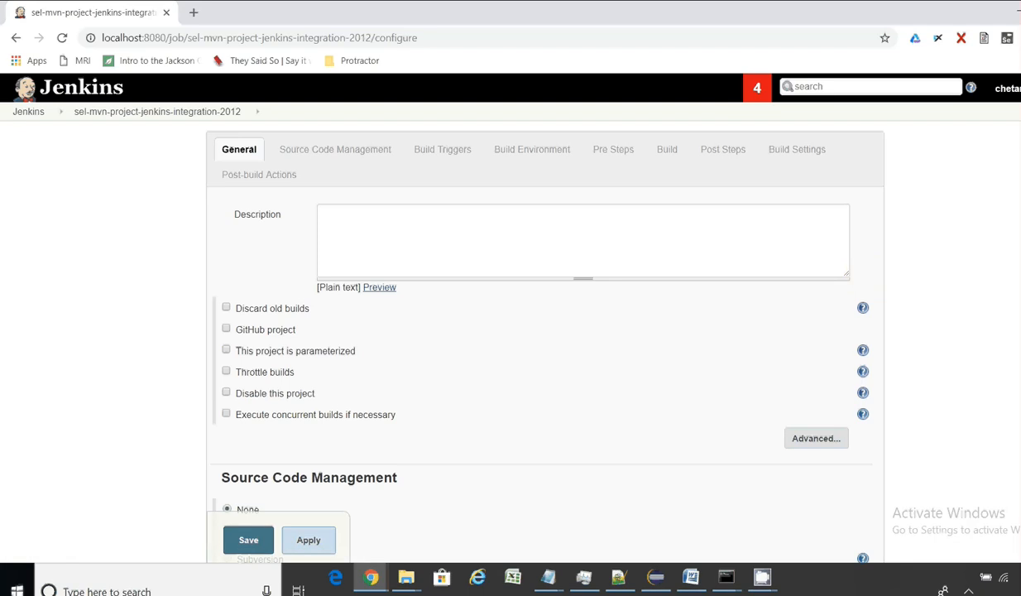
pyautogui.scroll(-6, 545, 331)
pyautogui.scroll(-2, 544, 331)
pyautogui.scroll(4, 544, 331)
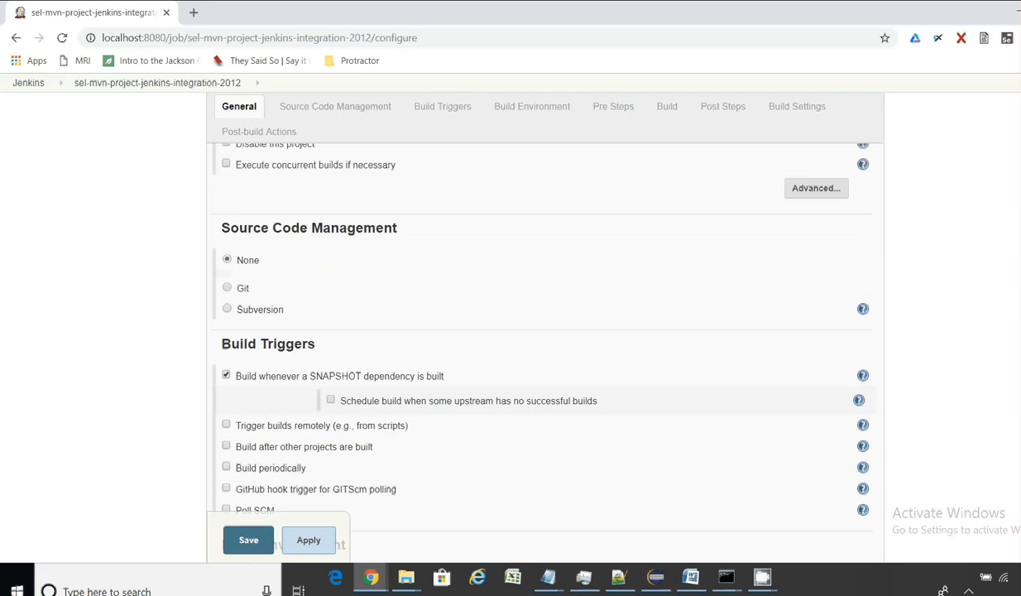
pyautogui.scroll(-1, 544, 331)
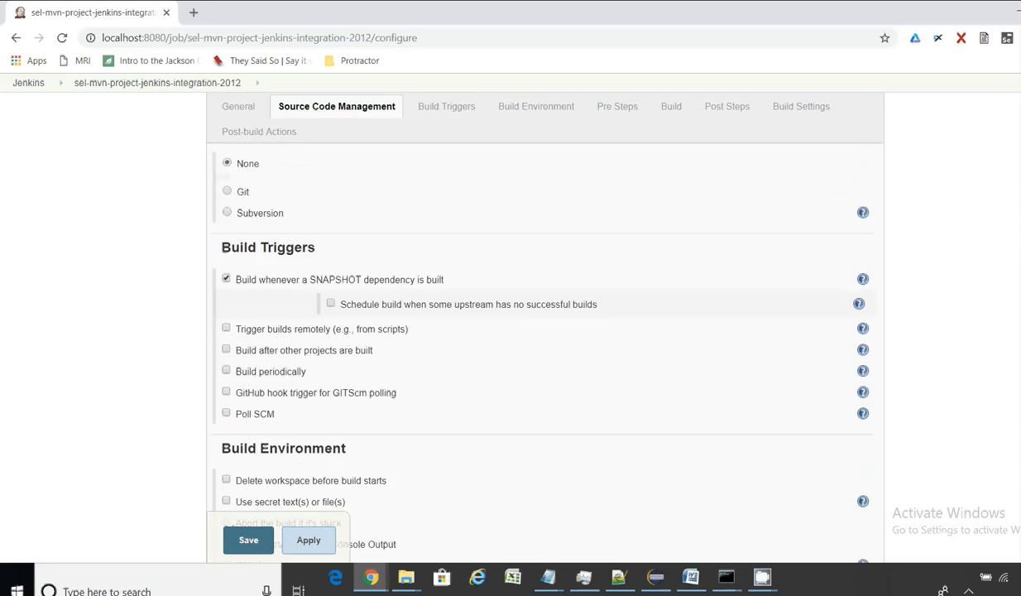
pyautogui.click(227, 280)
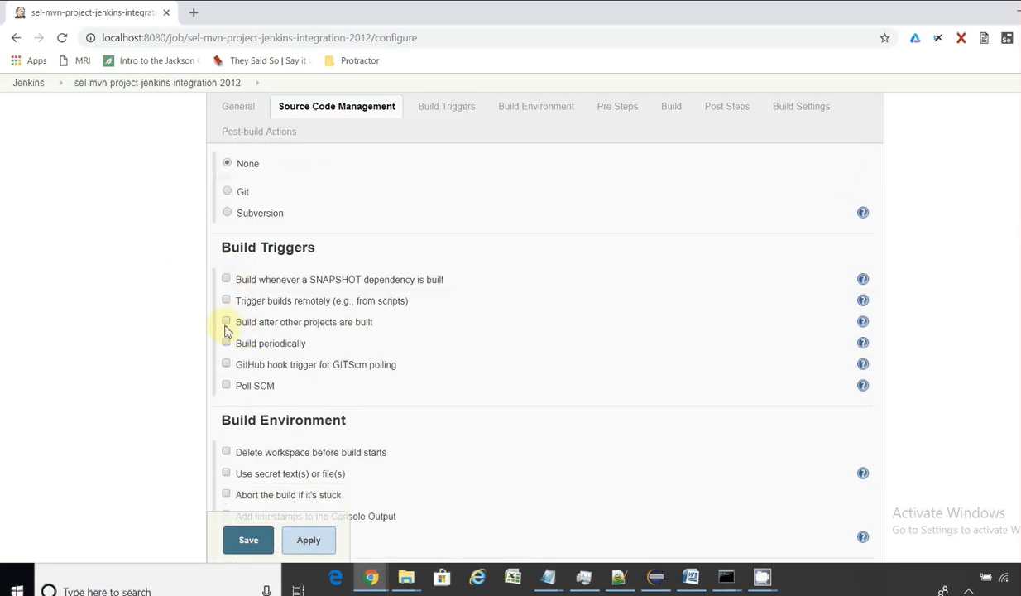
pyautogui.click(226, 342)
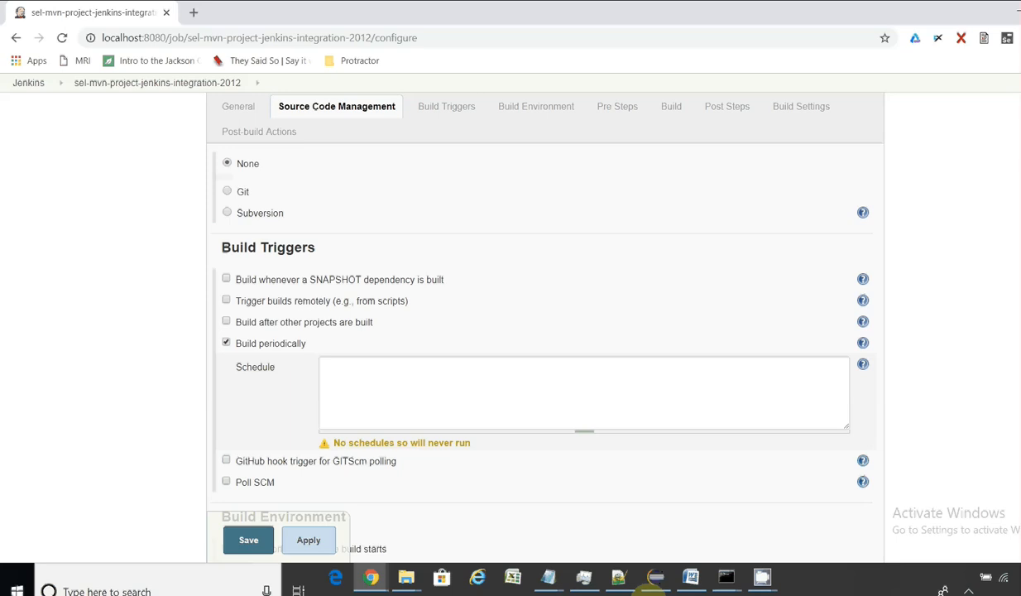
# Step: Copy the H/15 * * * * example from the jenkins_timings notes
pyautogui.moveTo(552, 581)
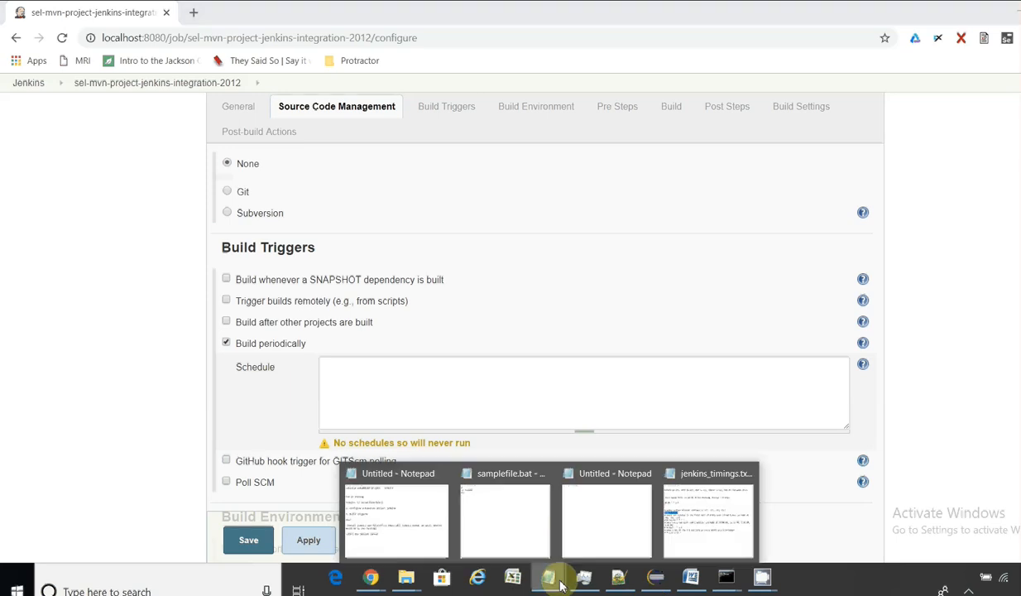
pyautogui.click(680, 539)
pyautogui.click(275, 292)
pyautogui.moveTo(253, 313); pyautogui.dragTo(13, 316)
pyautogui.hotkey('ctrl', 'c')
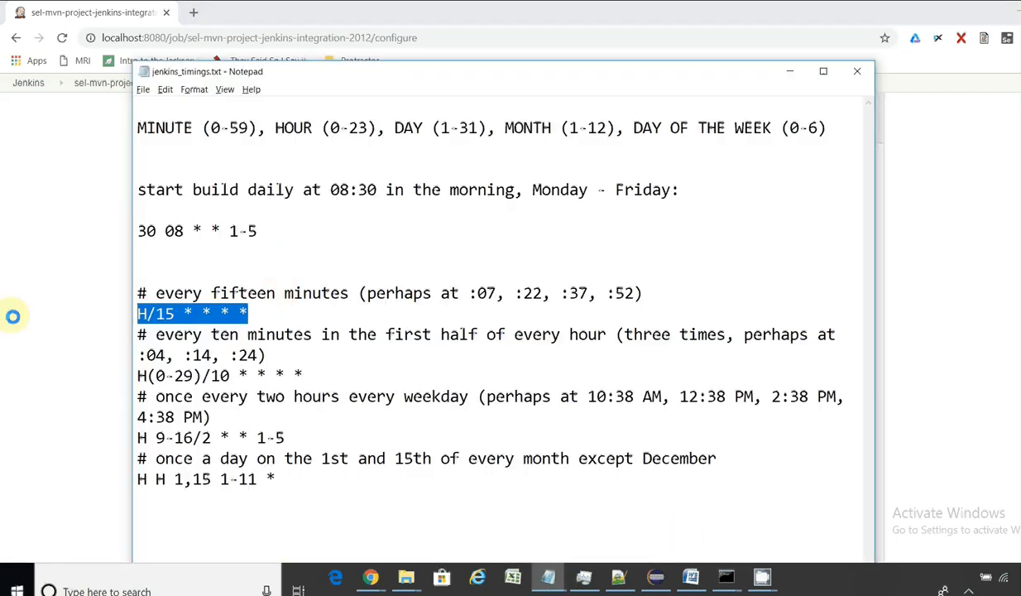
pyautogui.click(14, 316)
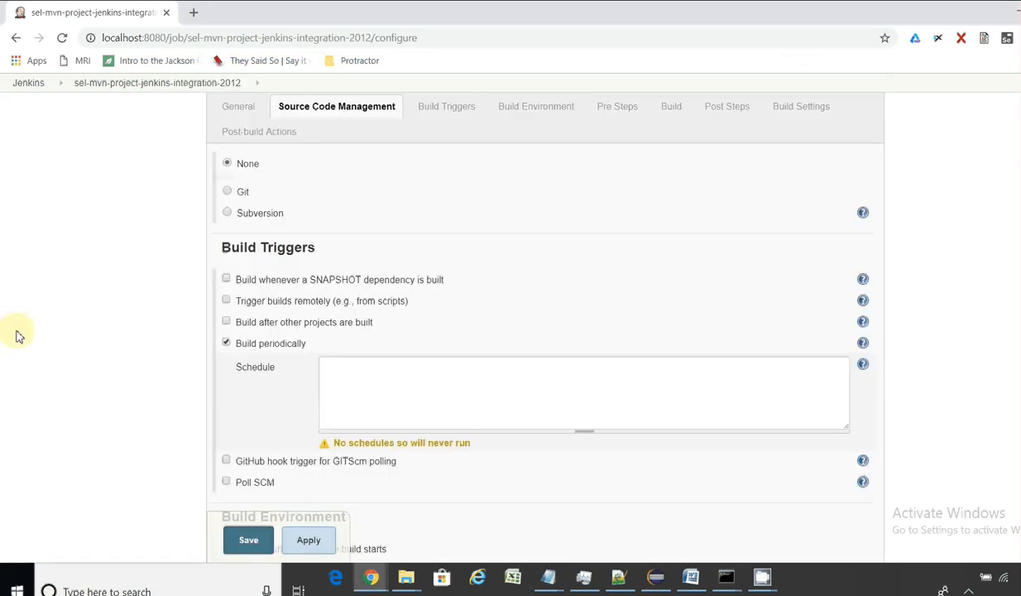
# Step: Enter H/1 * * * * as the build schedule and save
pyautogui.click(377, 406)
pyautogui.hotkey('ctrl', 'v')
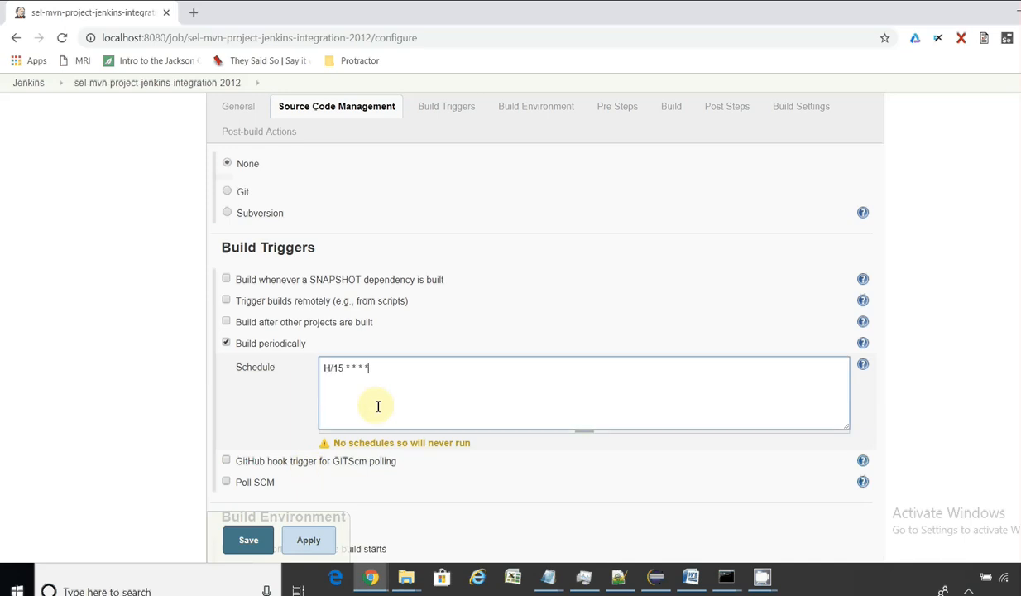
pyautogui.press('BackSpace')
pyautogui.press('BackSpace')
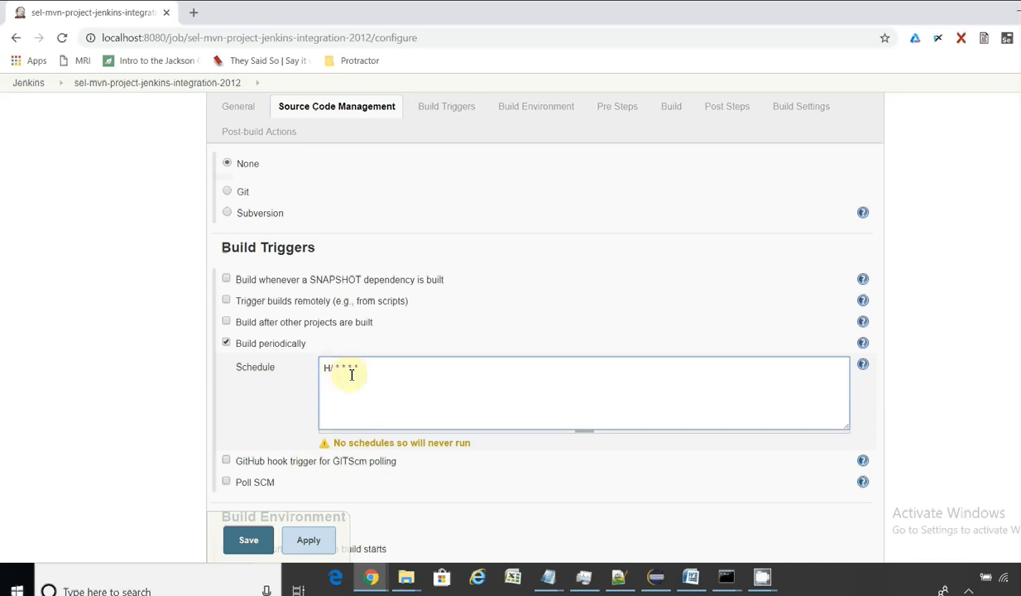
pyautogui.write('1')
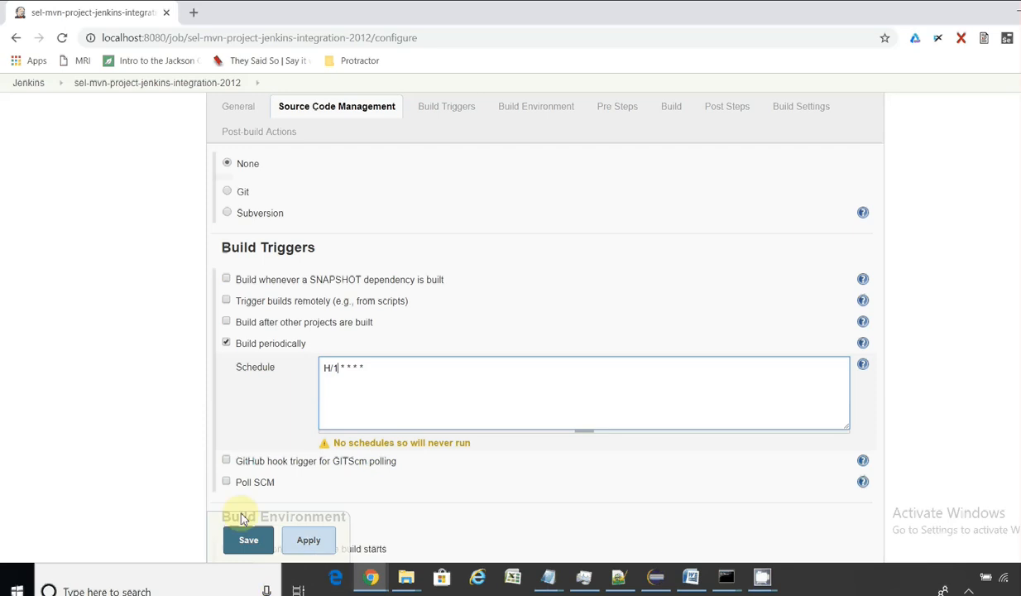
pyautogui.click(248, 539)
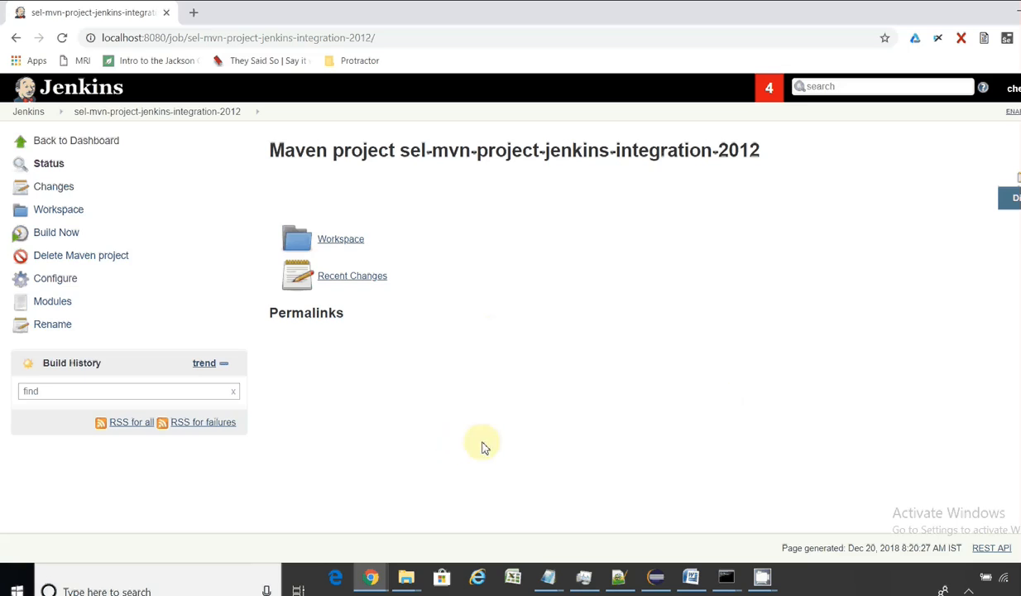
pyautogui.click(550, 578)
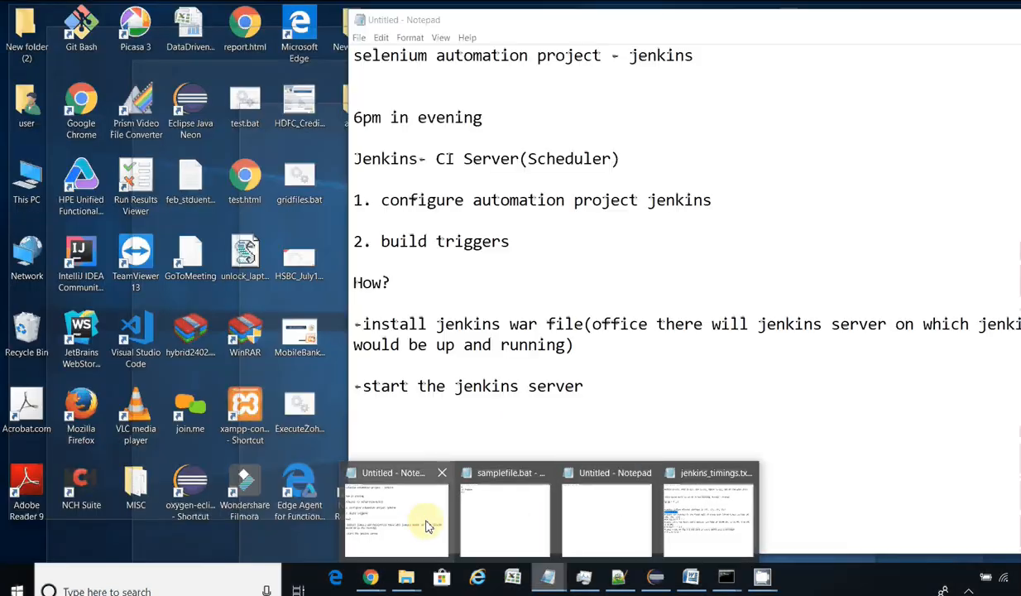
pyautogui.click(420, 526)
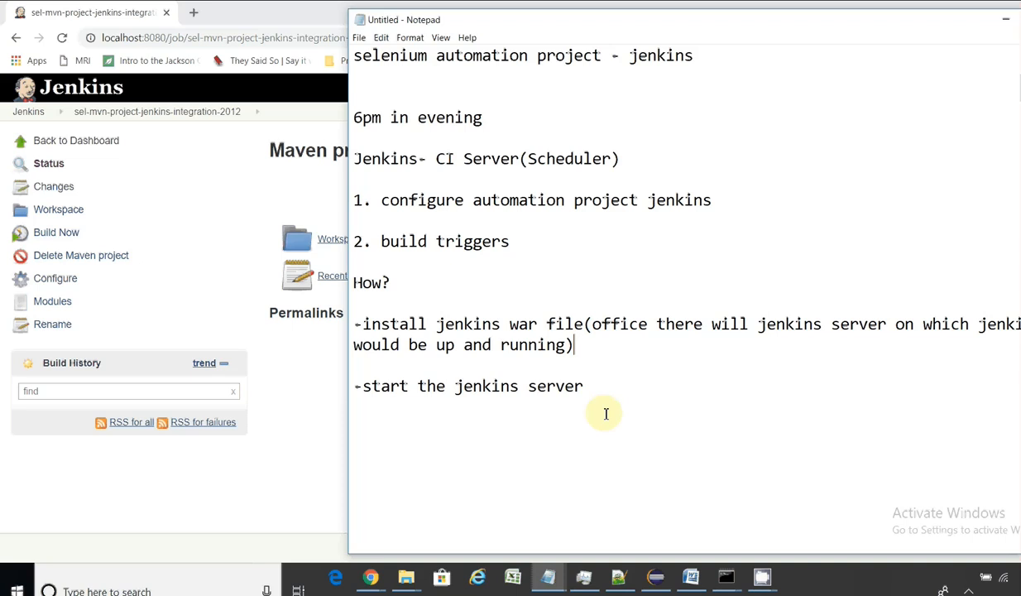
pyautogui.click(310, 402)
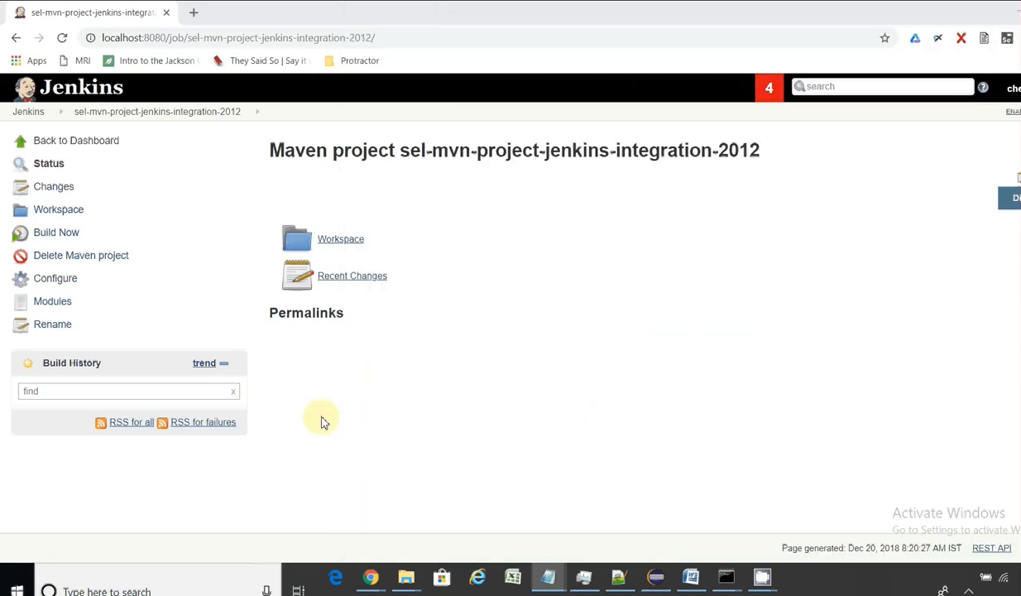
# Step: Reload the project page a few times, then go to the Jenkins dashboard
pyautogui.click(62, 38)
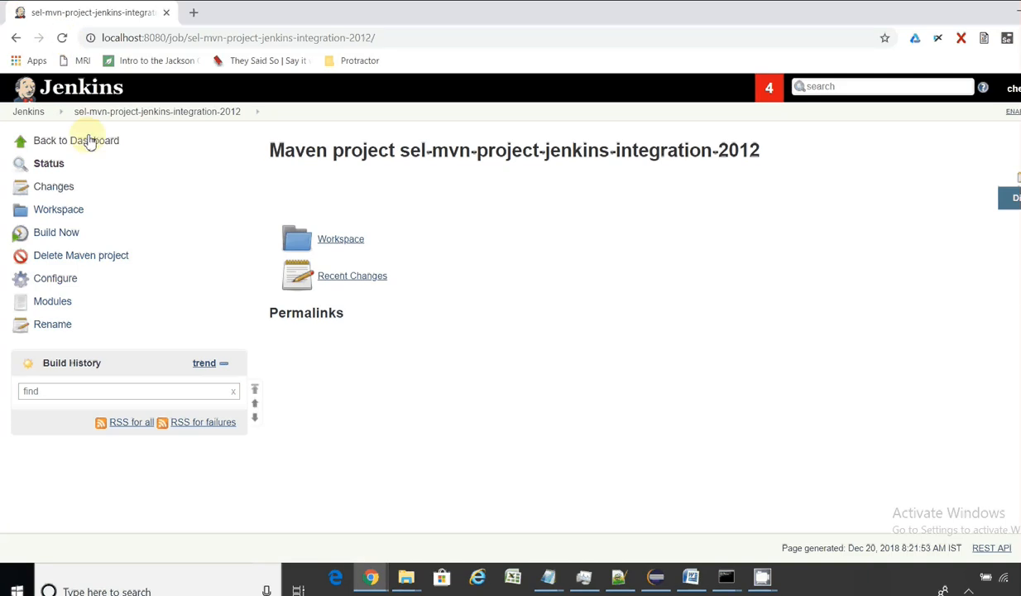
pyautogui.click(63, 39)
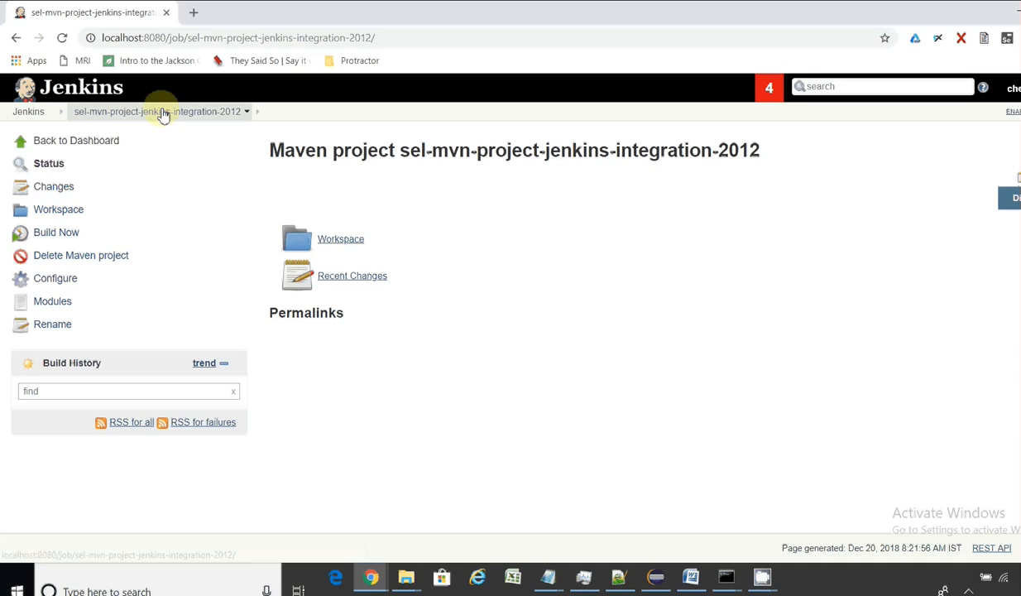
pyautogui.click(63, 40)
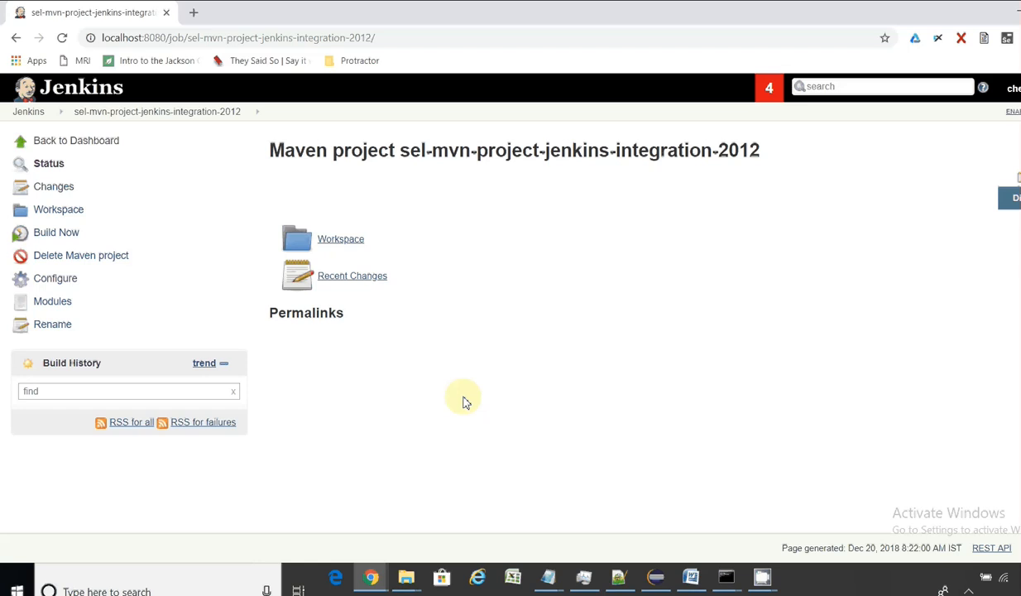
pyautogui.click(34, 114)
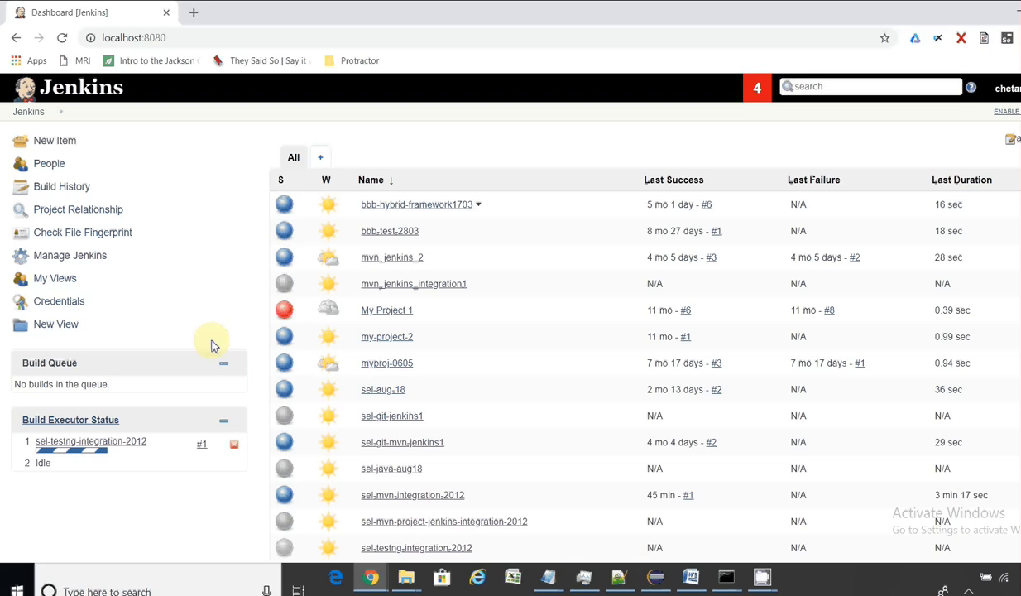
# Step: Open and reload the sel-mvn-project-jenkins-integration-2012 page, then return to the dashboard
pyautogui.click(499, 523)
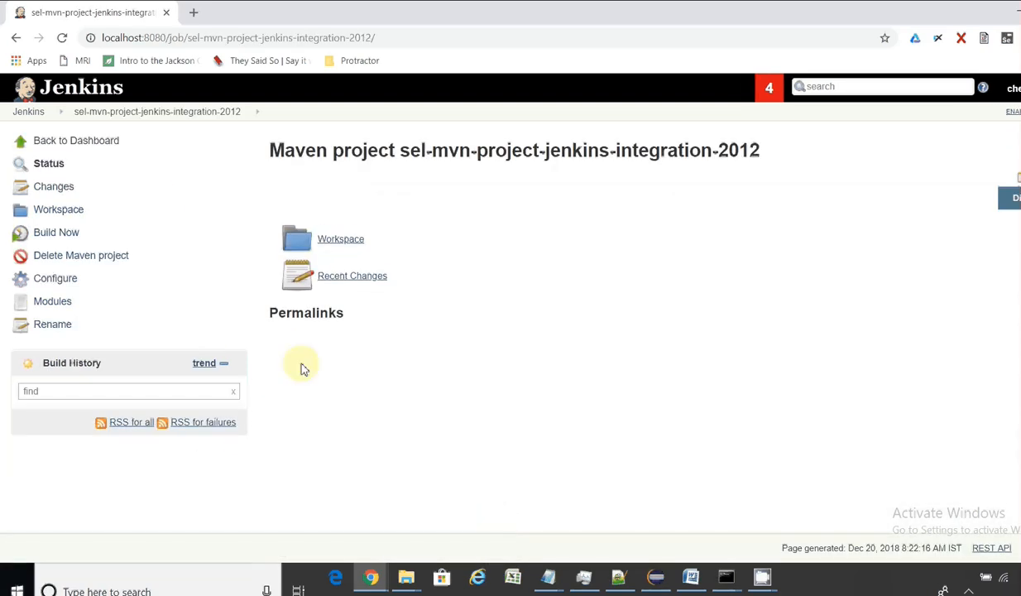
pyautogui.click(116, 116)
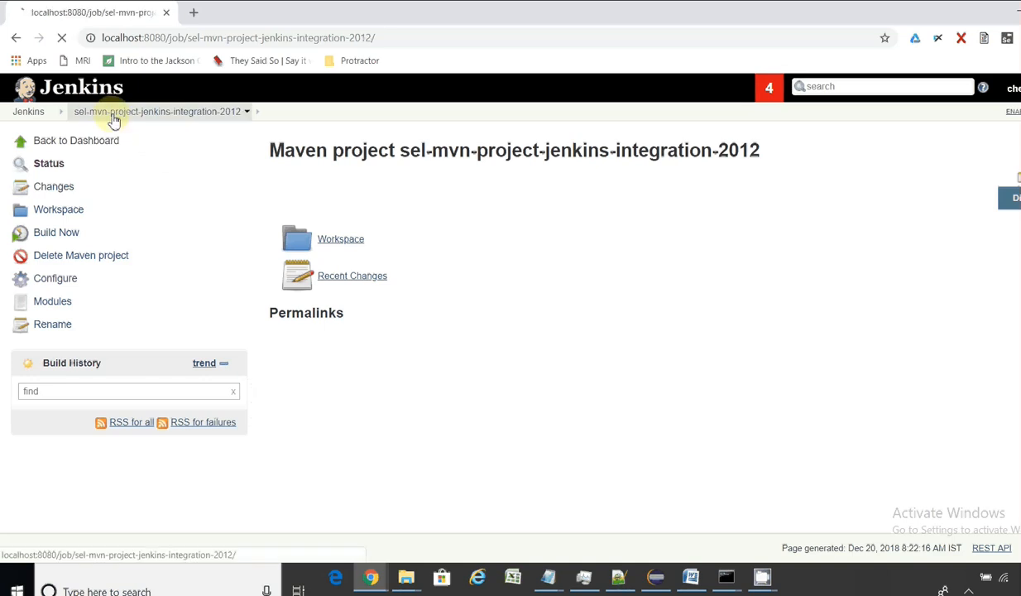
pyautogui.click(31, 113)
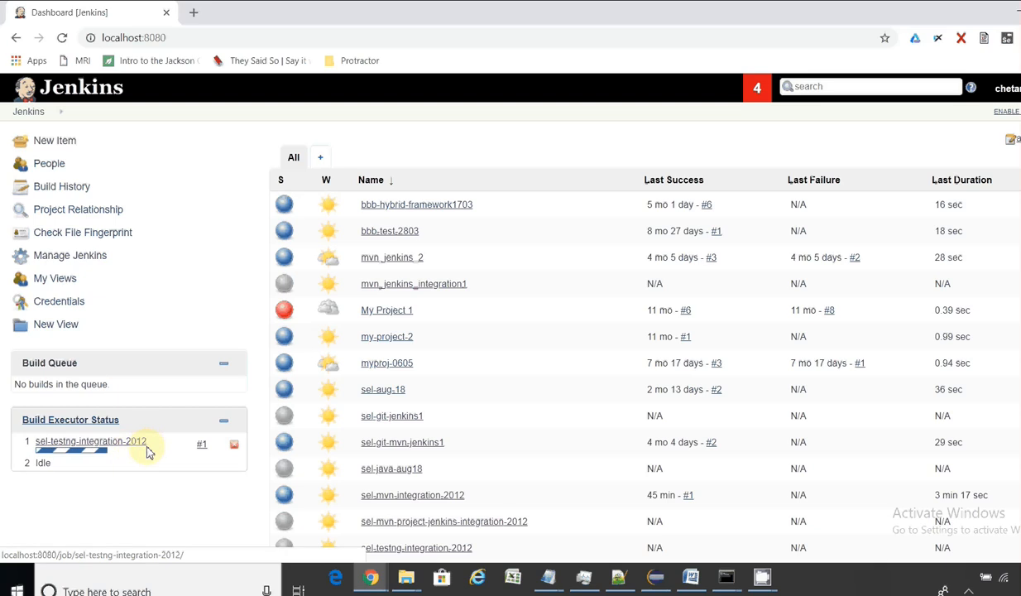
# Step: Abort the running sel-testng-integration-2012 build #1, then open that project's page
pyautogui.click(236, 449)
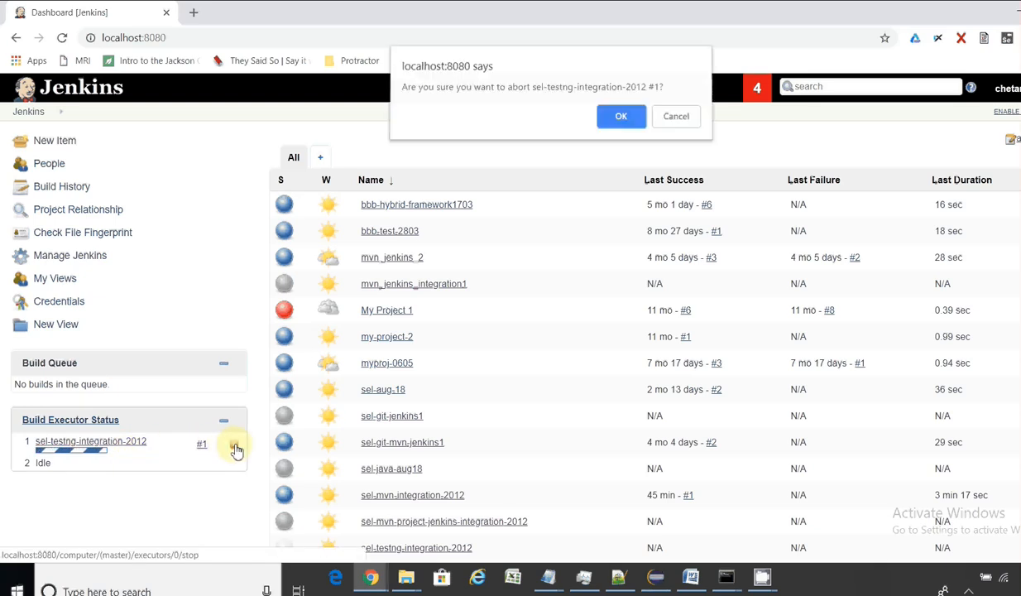
pyautogui.click(620, 121)
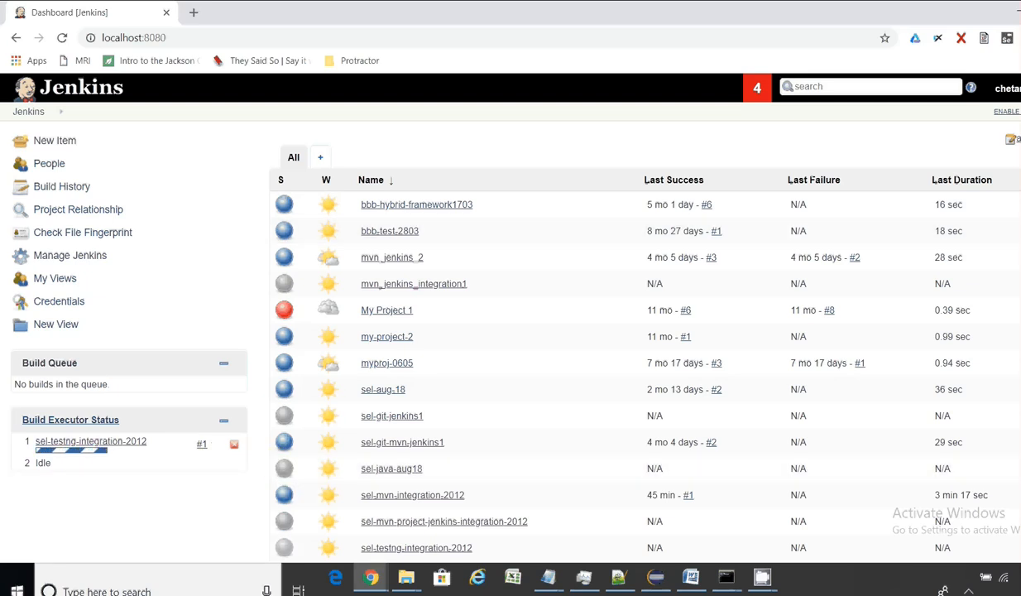
pyautogui.scroll(-1, 510, 330)
pyautogui.scroll(-2, 510, 323)
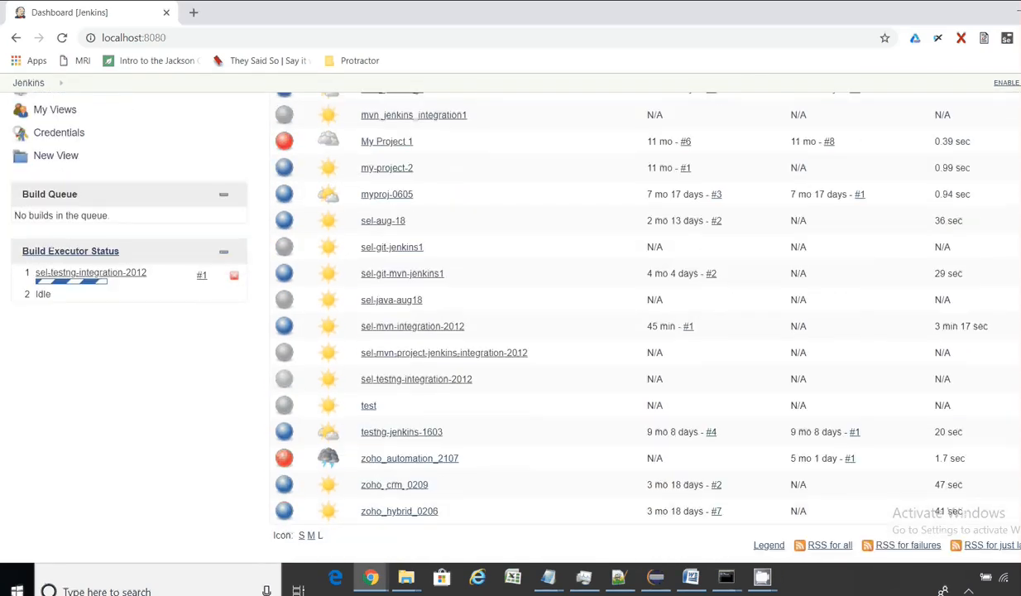
pyautogui.click(100, 257)
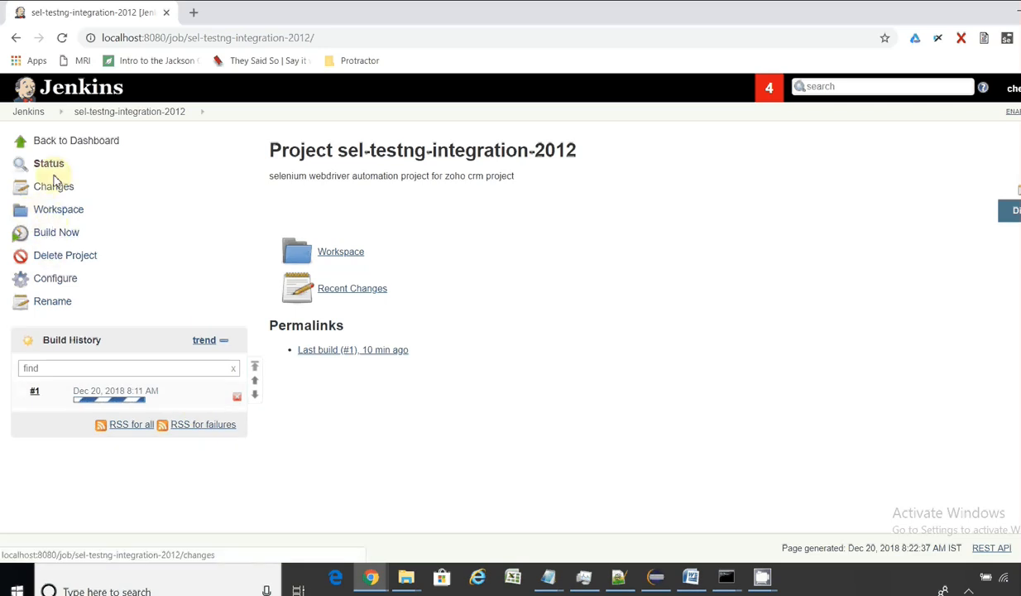
# Step: Check the console output of sel-testng-integration-2012 build #1, then return to the Jenkins dashboard
pyautogui.click(34, 392)
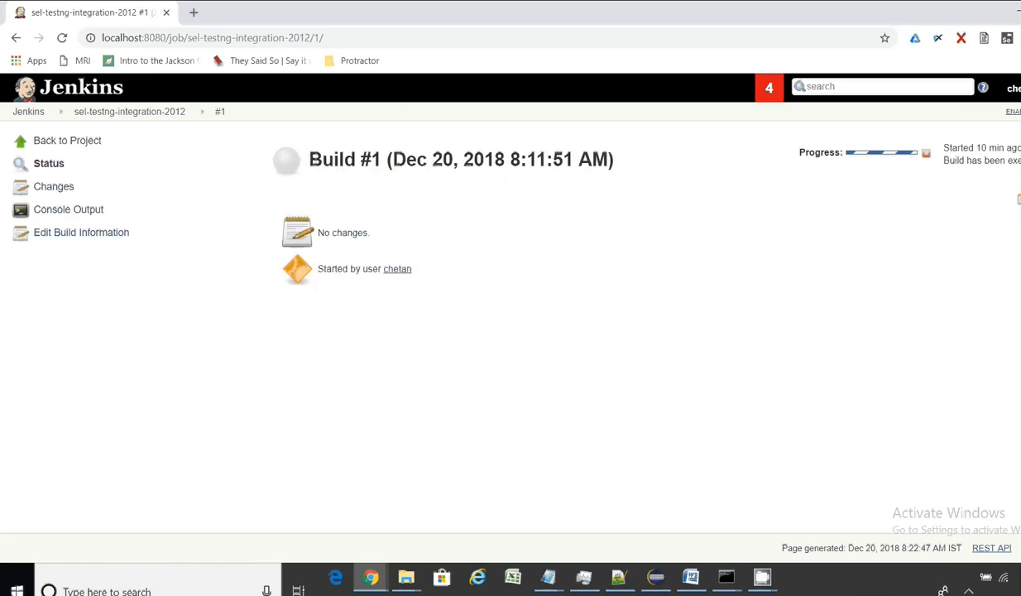
pyautogui.click(63, 213)
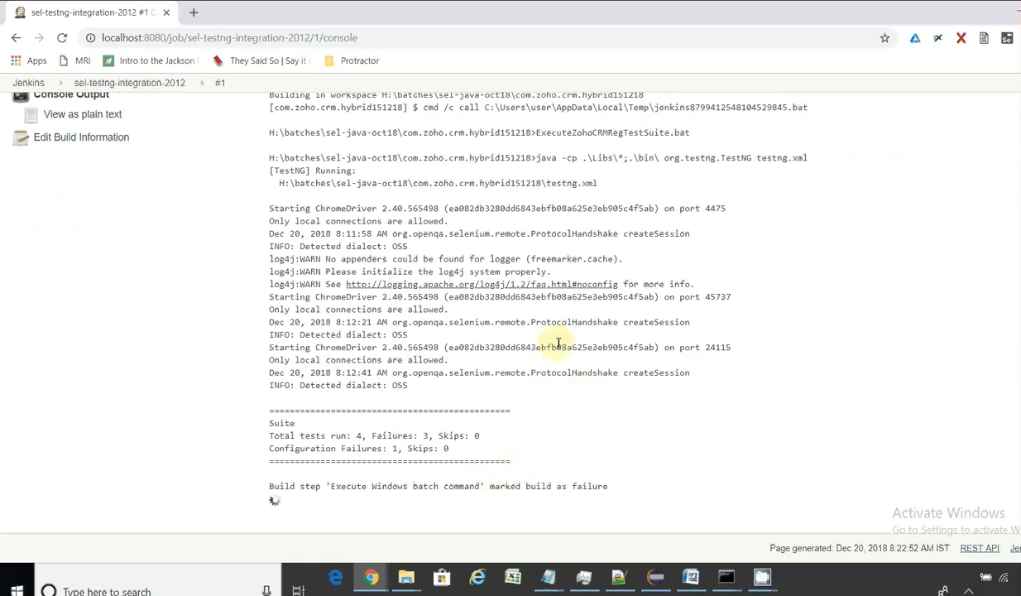
pyautogui.click(33, 86)
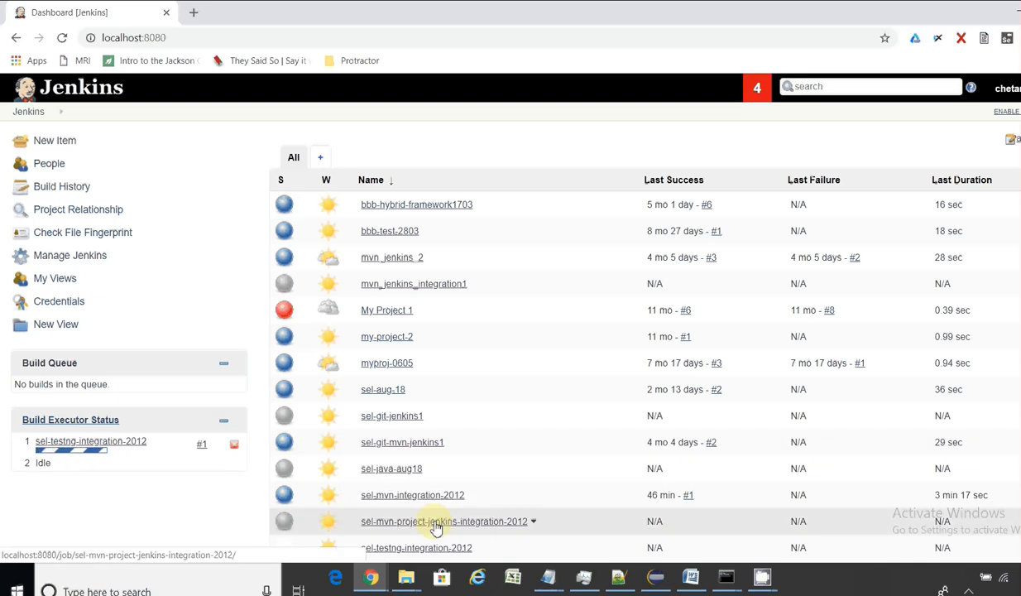
pyautogui.moveTo(97, 450)
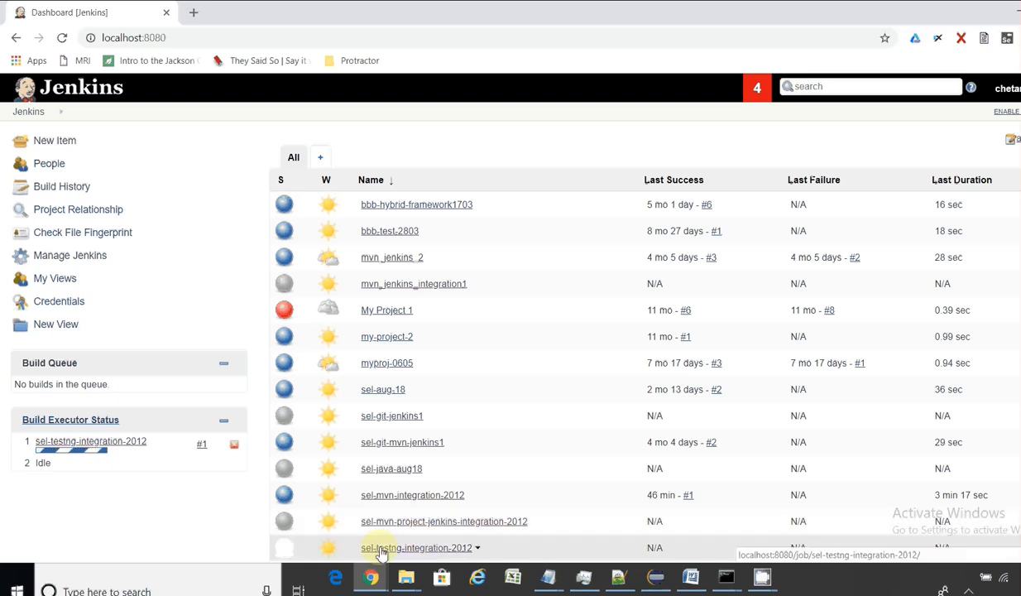
pyautogui.moveTo(763, 583)
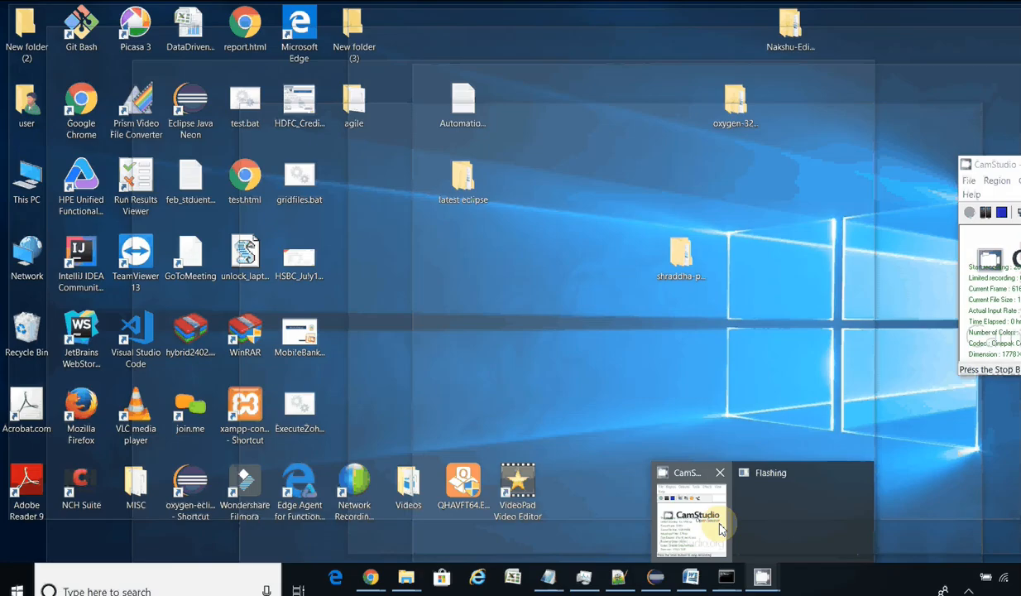
pyautogui.click(690, 519)
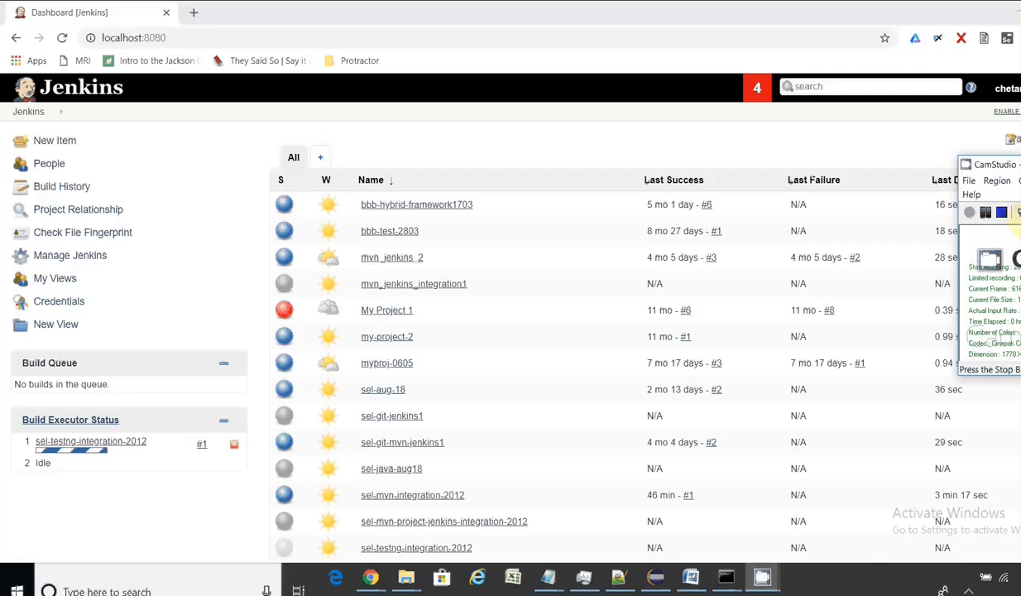